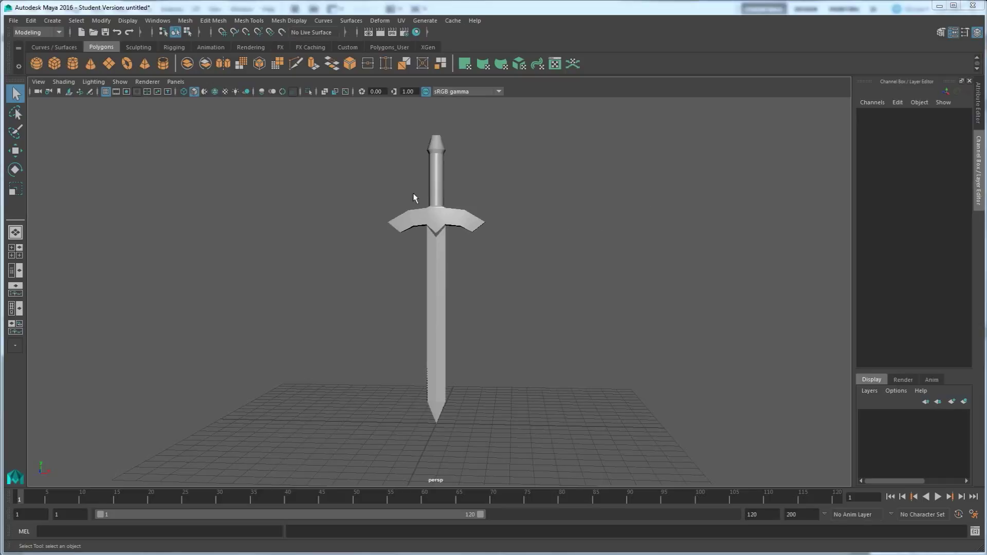
# Select the sword mesh and open its UV layout in the UV Editor
pyautogui.keyDown('alt'); pyautogui.moveTo(441, 237); pyautogui.dragTo(425, 192); pyautogui.keyUp('alt')
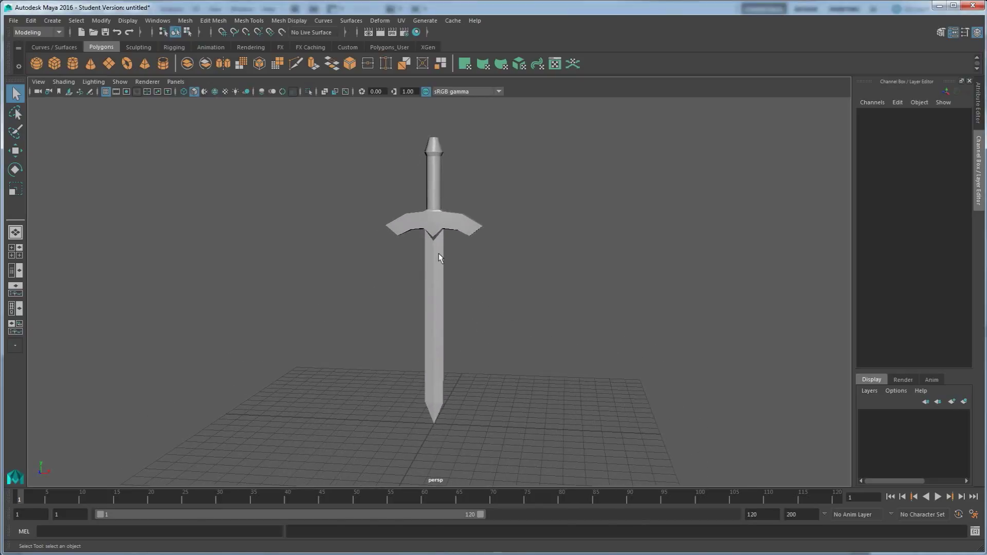
pyautogui.keyDown('alt'); pyautogui.moveTo(439, 258); pyautogui.dragTo(441, 143); pyautogui.keyUp('alt')
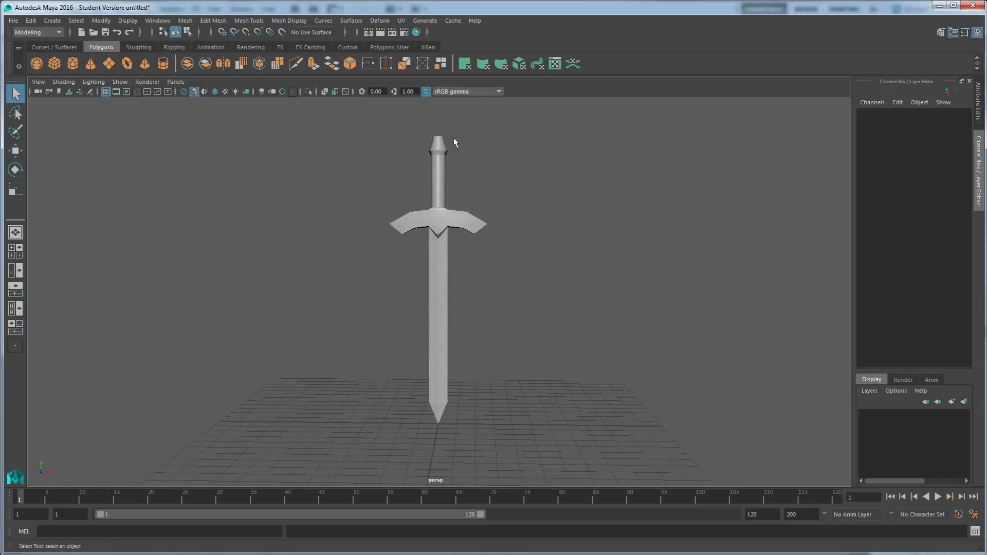
pyautogui.keyDown('alt'); pyautogui.moveTo(426, 205); pyautogui.dragTo(443, 291); pyautogui.keyUp('alt')
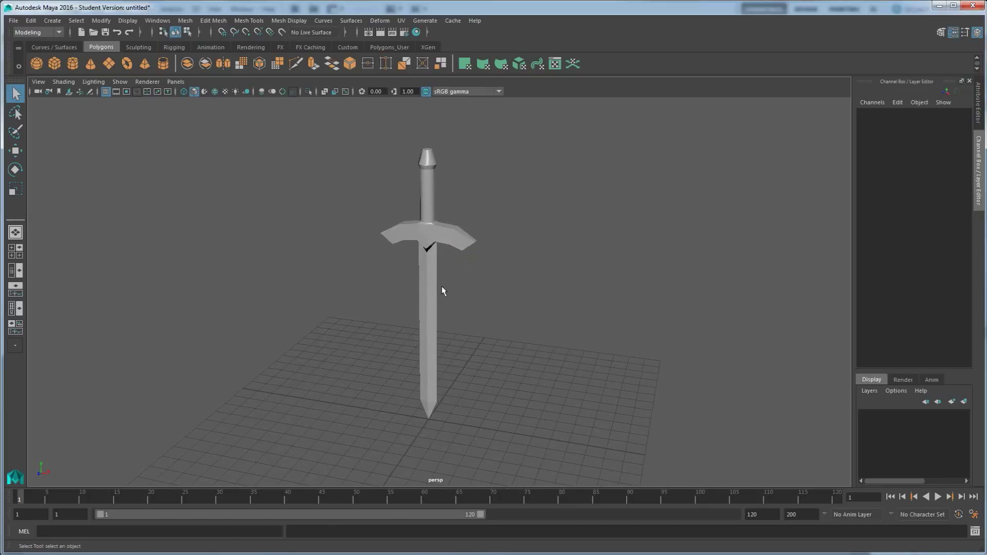
pyautogui.click(437, 236)
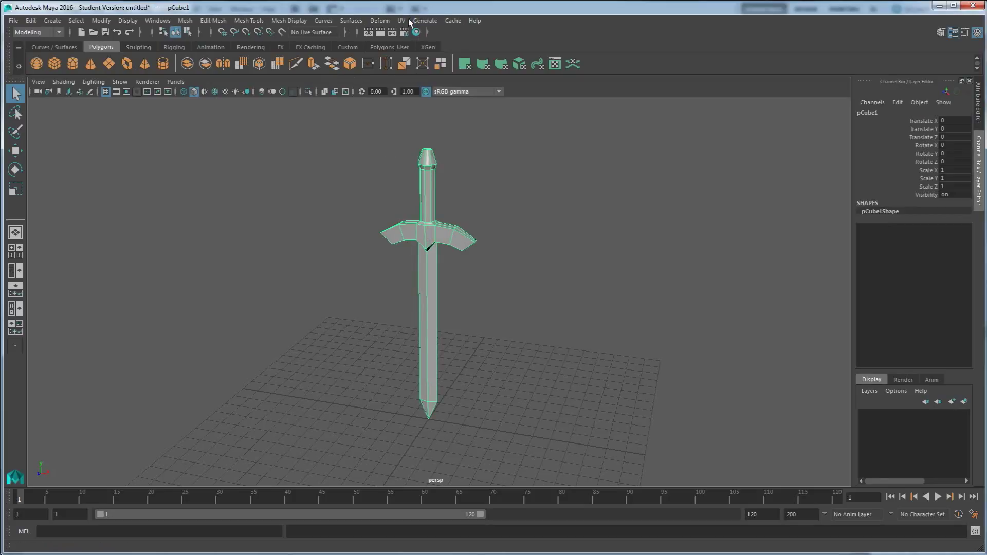
pyautogui.click(402, 21)
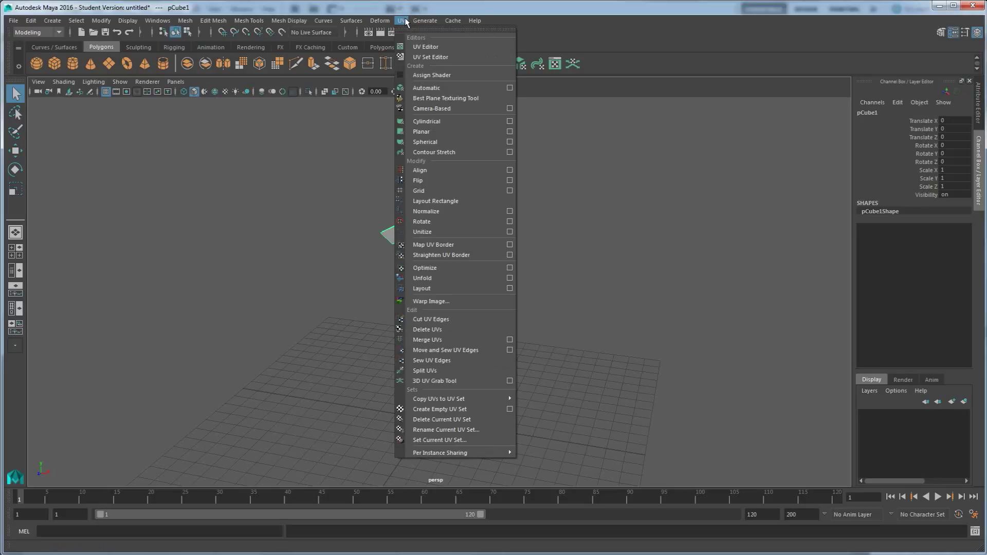
pyautogui.click(433, 49)
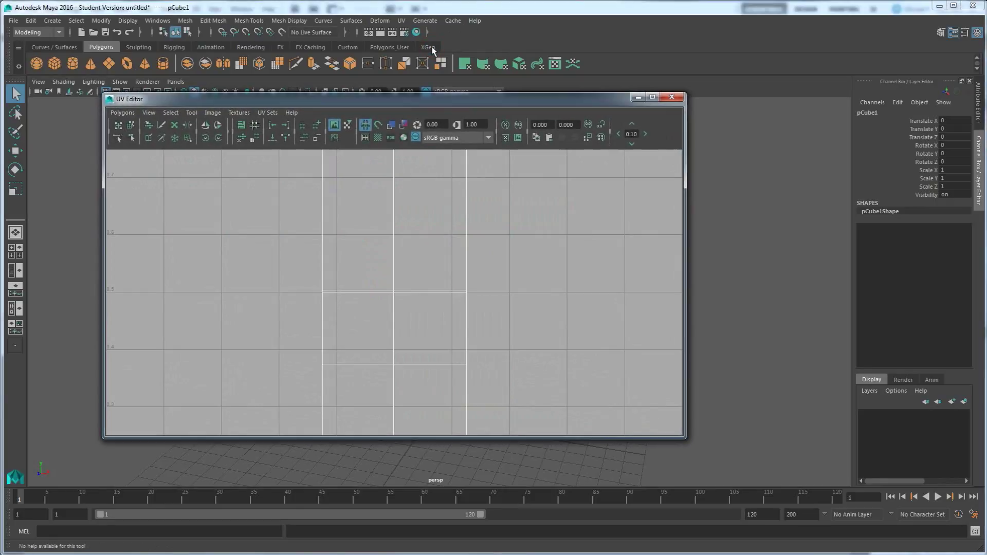
pyautogui.click(184, 21)
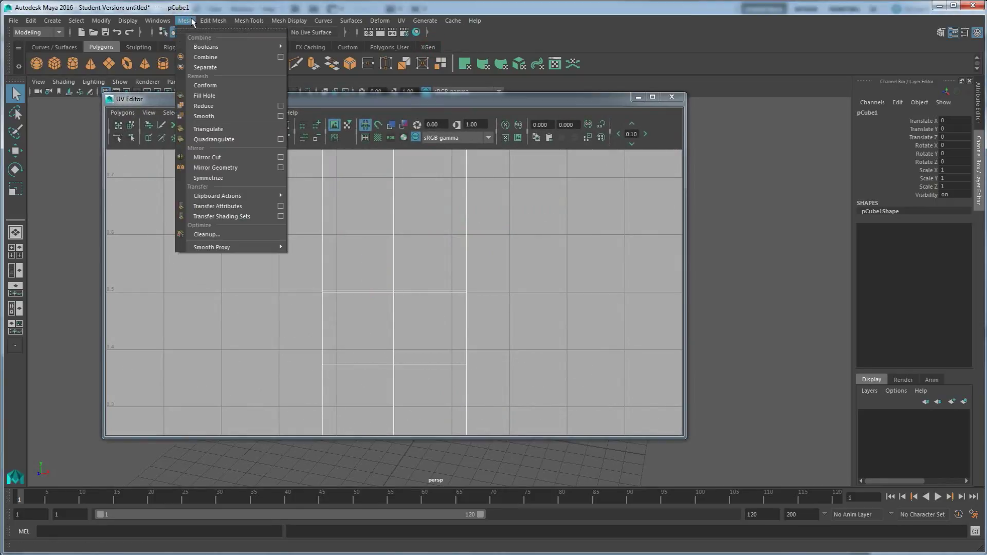
pyautogui.moveTo(157, 21)
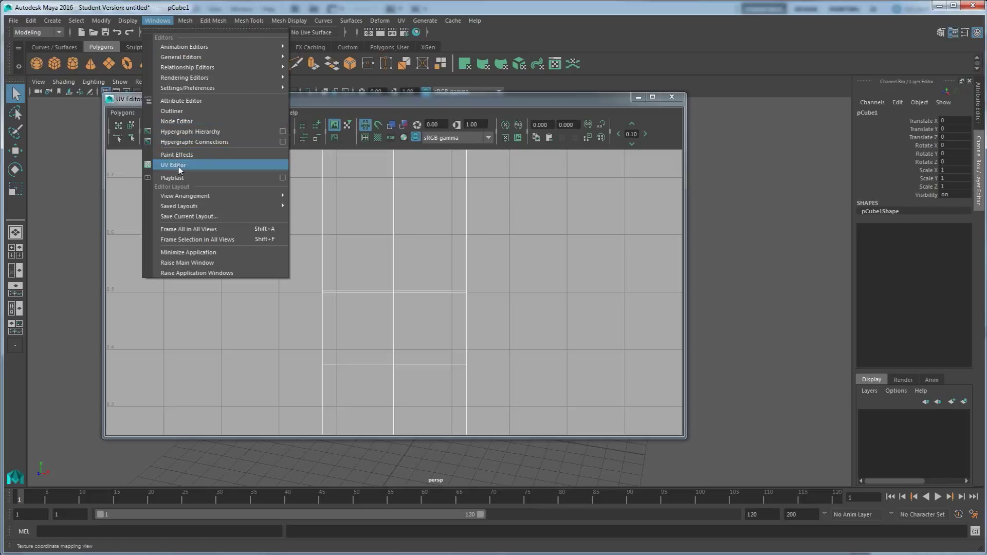
pyautogui.click(176, 166)
pyautogui.click(402, 20)
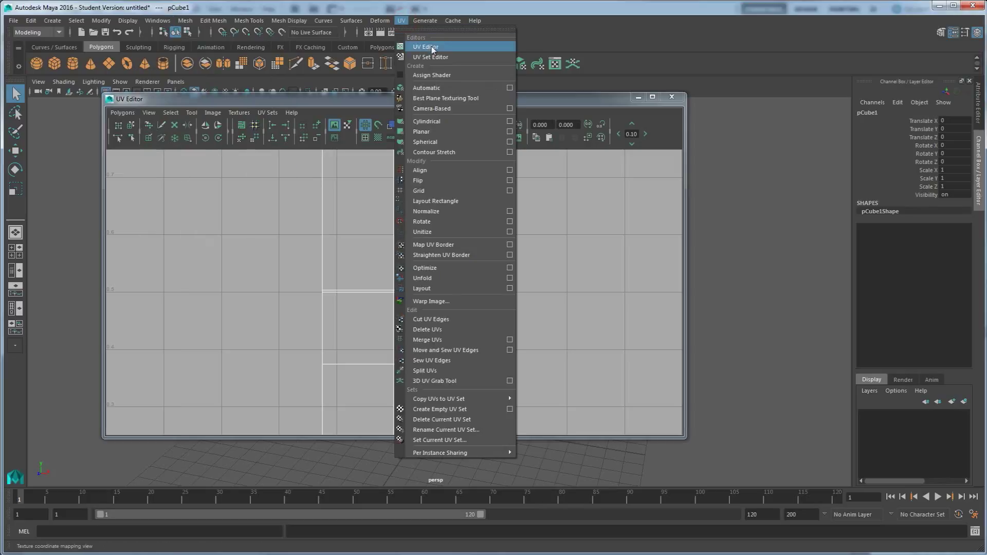
pyautogui.click(426, 48)
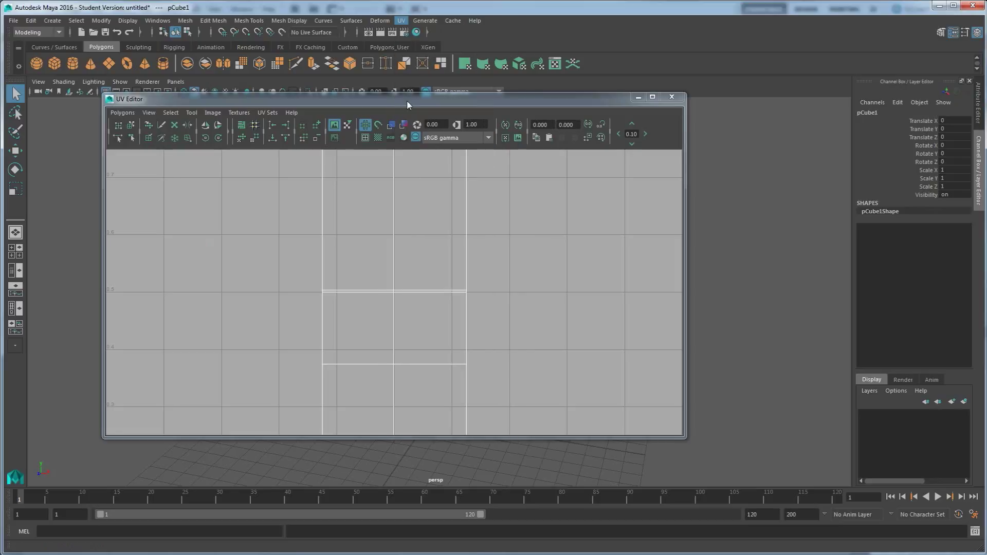
# Fit the sword's whole UV layout in the UV Editor and arrange that window beside the sword
pyautogui.scroll(-8, 403, 275)
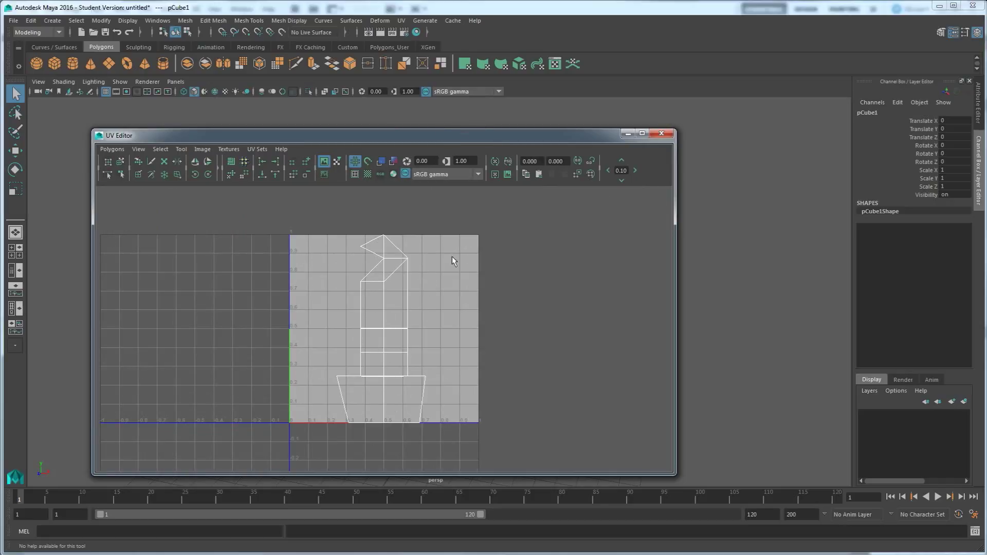
pyautogui.moveTo(522, 137); pyautogui.dragTo(276, 137)
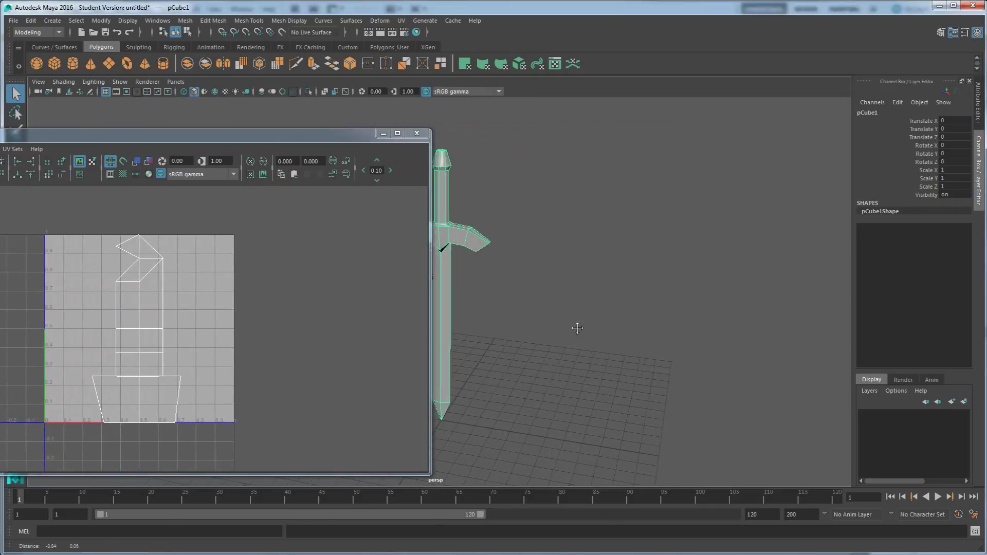
pyautogui.keyDown('alt'); pyautogui.moveTo(577, 328); pyautogui.dragTo(685, 333, button='middle'); pyautogui.keyUp('alt')
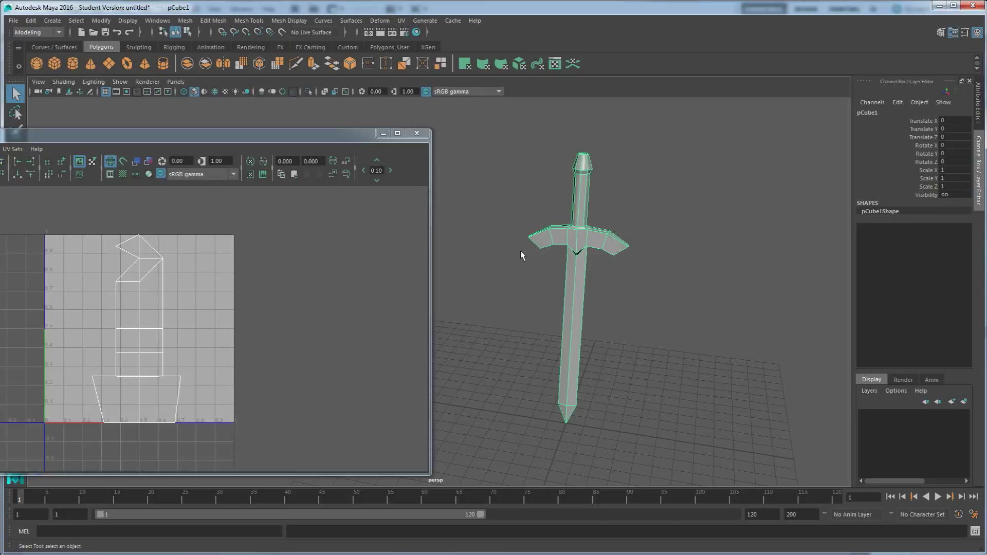
# Open the Hypershade and create a new Lambert material
pyautogui.click(157, 22)
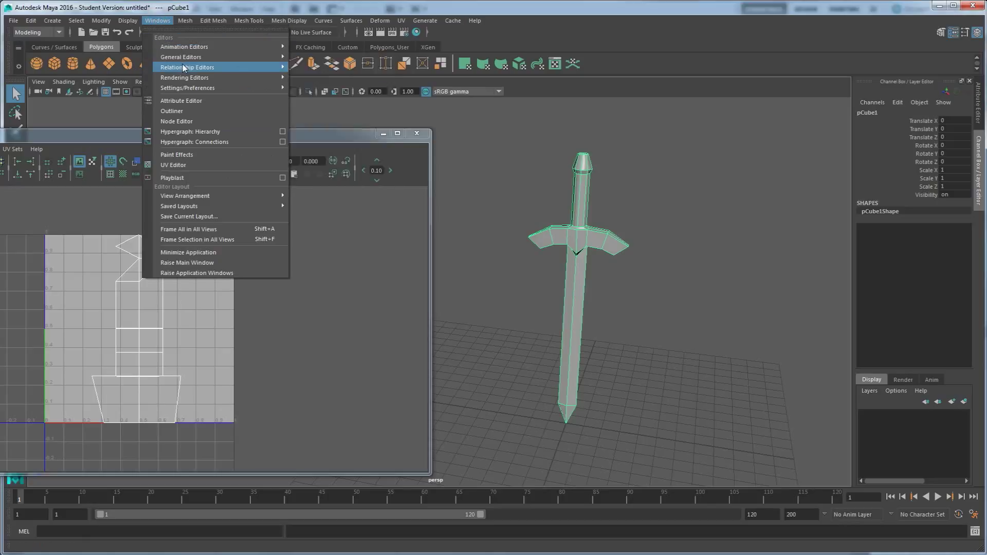
pyautogui.moveTo(187, 82)
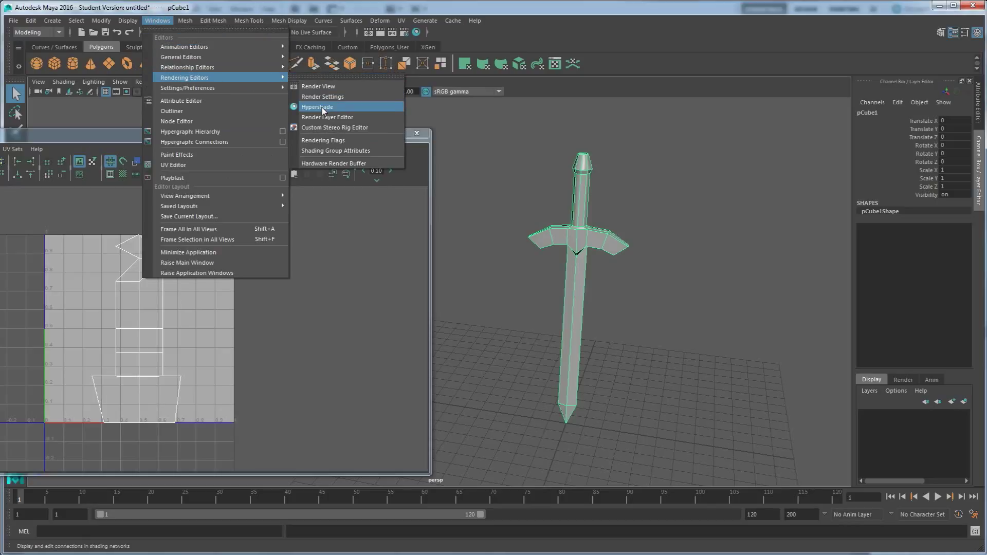
pyautogui.click(322, 108)
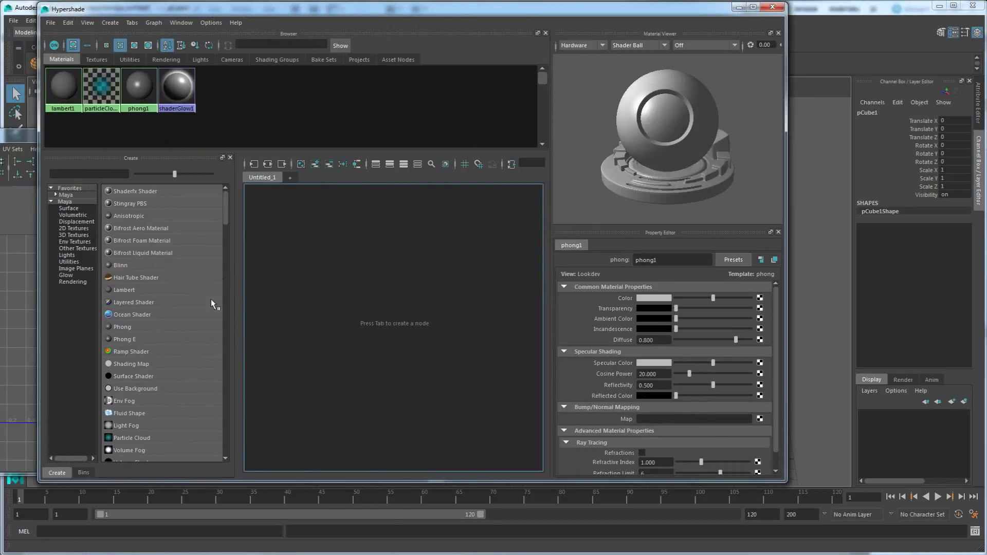
pyautogui.moveTo(397, 11); pyautogui.dragTo(427, 151)
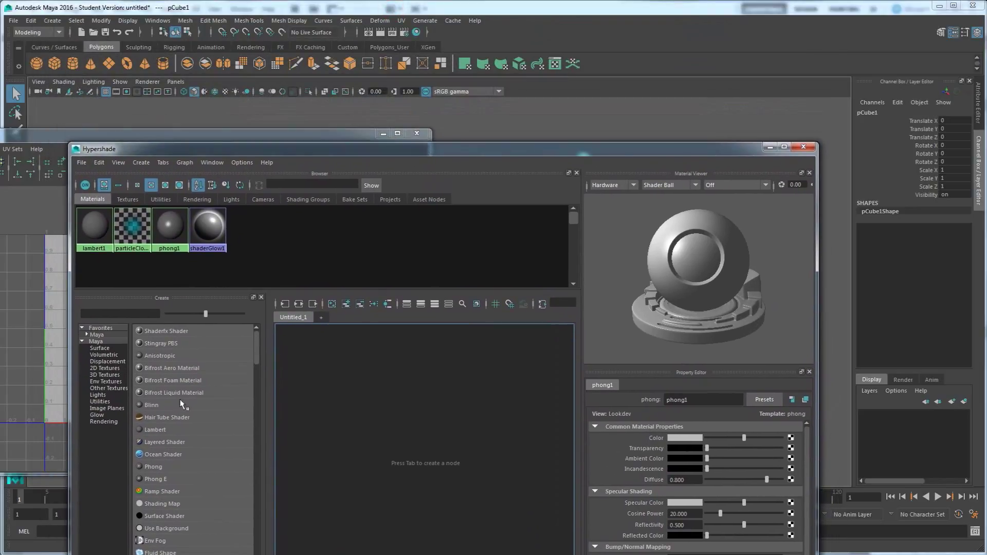
pyautogui.click(156, 430)
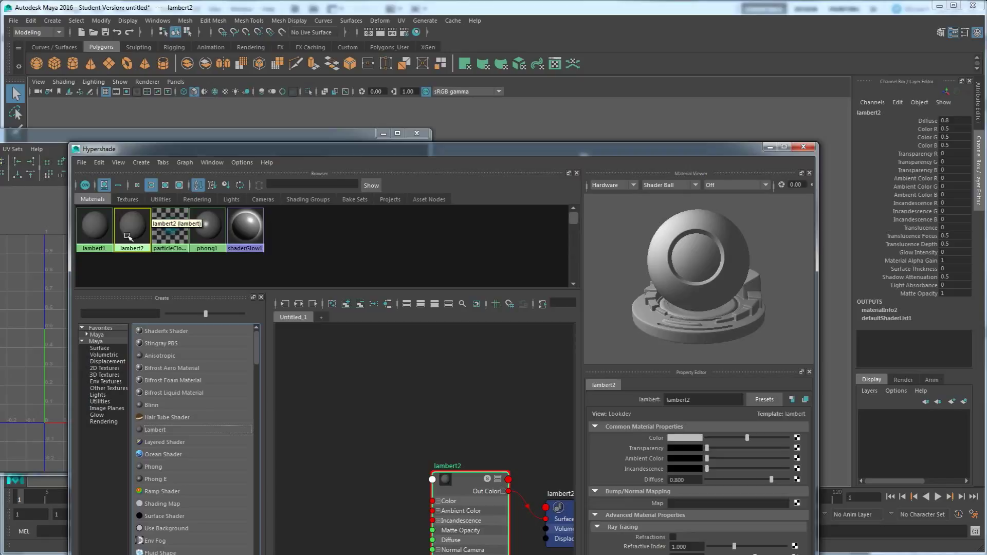
# Show the attributes of the lambert2 material and assign it to the sword
pyautogui.doubleClick(135, 224)
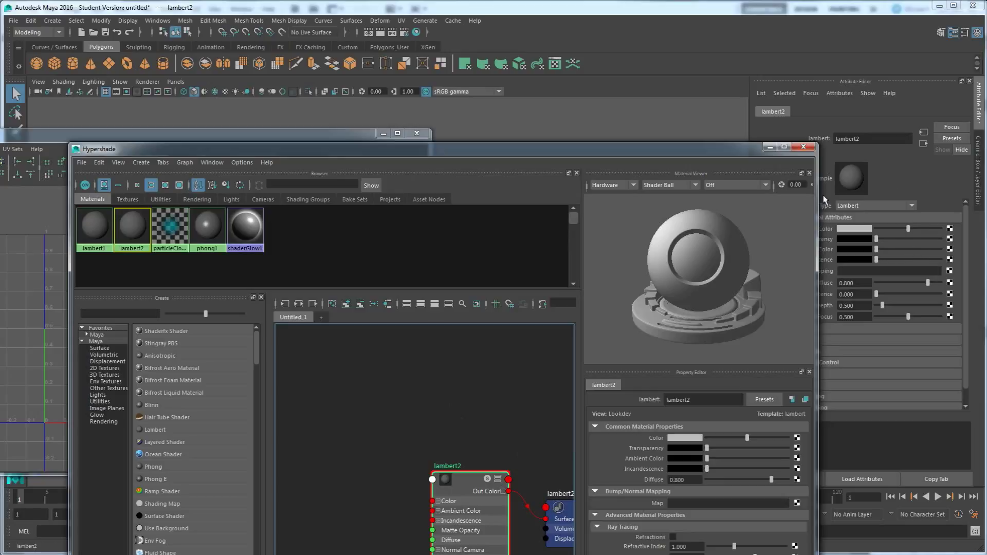
pyautogui.moveTo(739, 152); pyautogui.dragTo(584, 435)
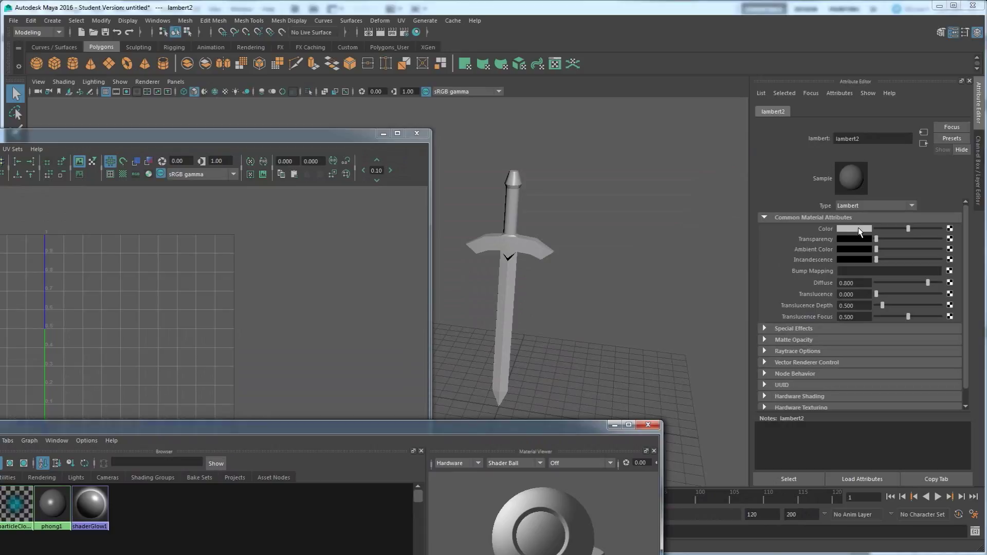
pyautogui.moveTo(452, 429); pyautogui.dragTo(572, 416)
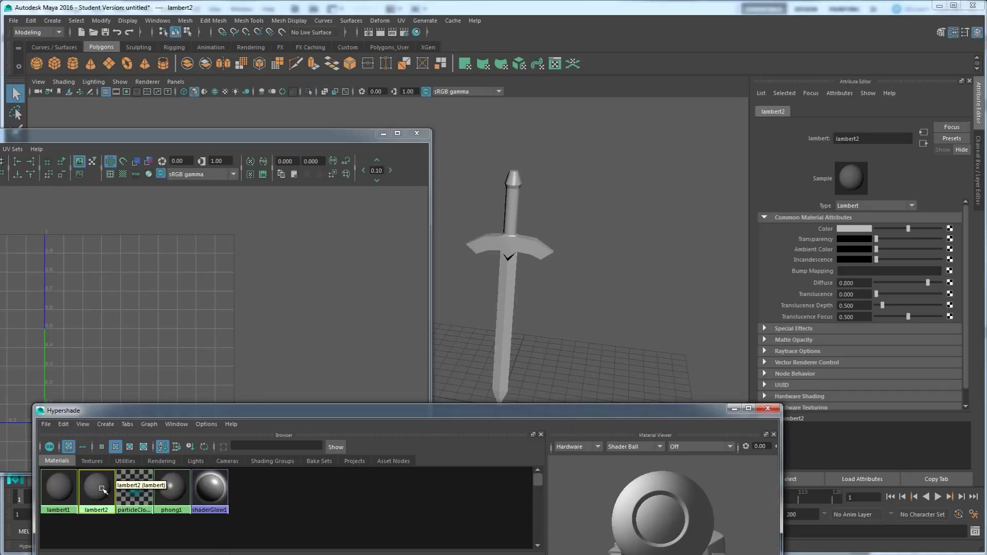
pyautogui.moveTo(103, 488); pyautogui.dragTo(518, 241, button='middle')
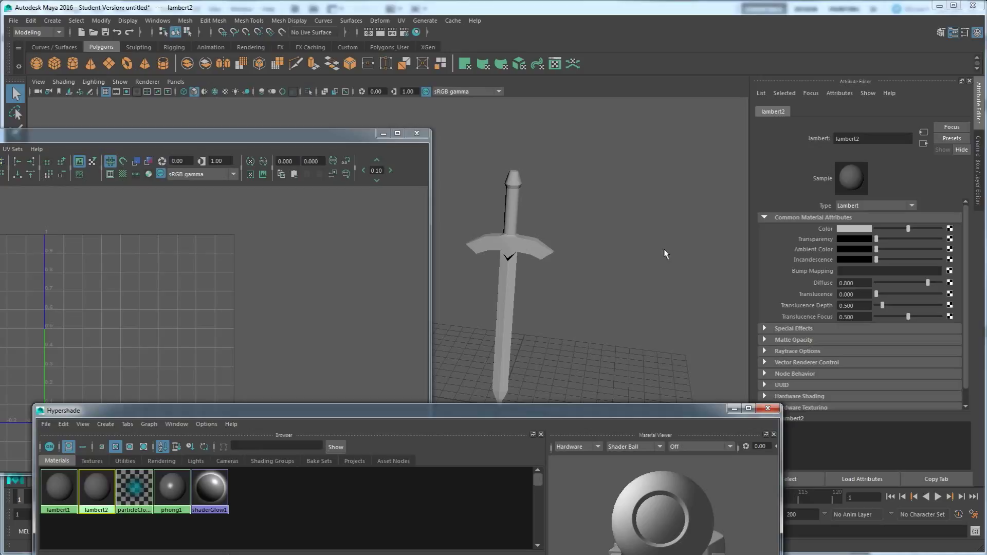
# Set the lambert2 material's color to a medium blue
pyautogui.click(856, 228)
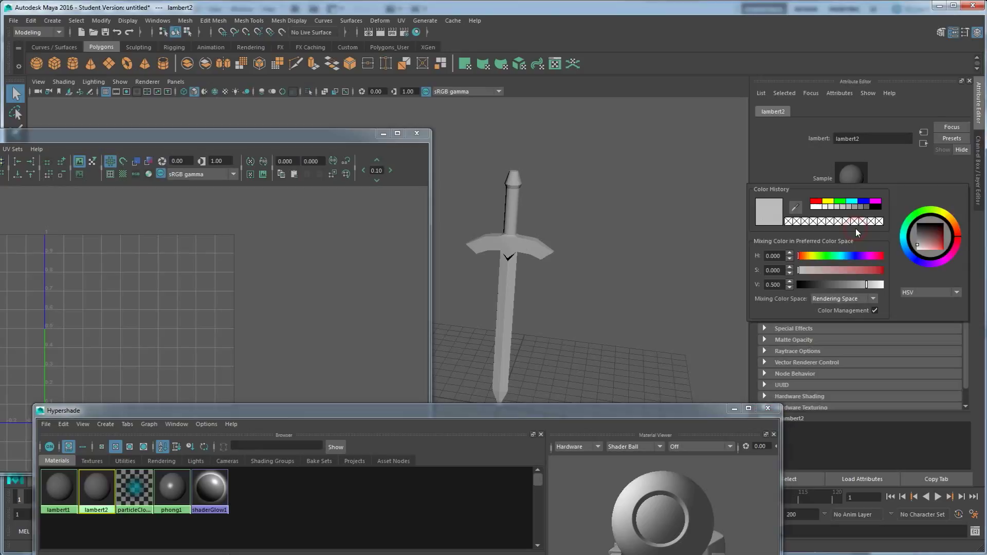
pyautogui.moveTo(921, 245); pyautogui.dragTo(940, 245)
pyautogui.click(907, 259)
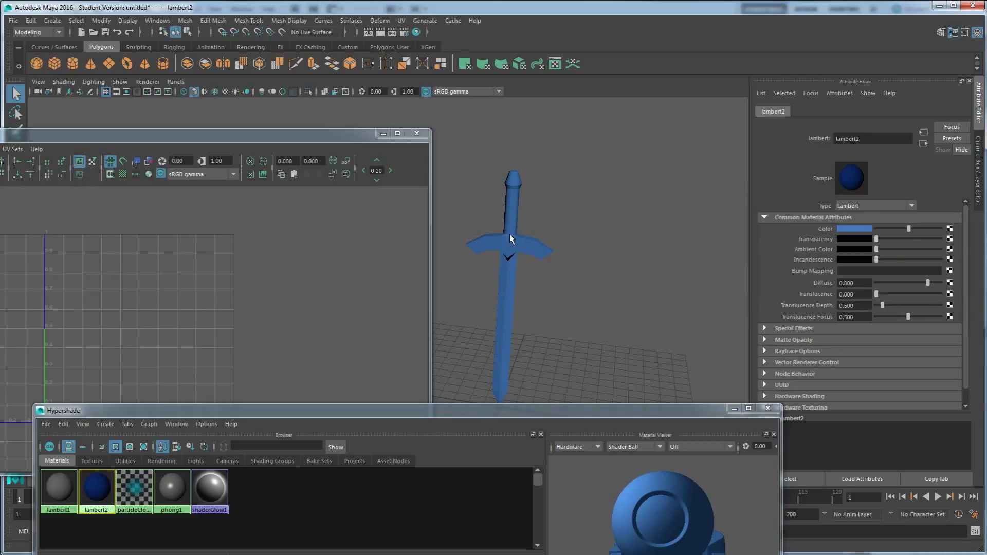
# Map a Checker texture to the color of the lambert2 material
pyautogui.click(951, 229)
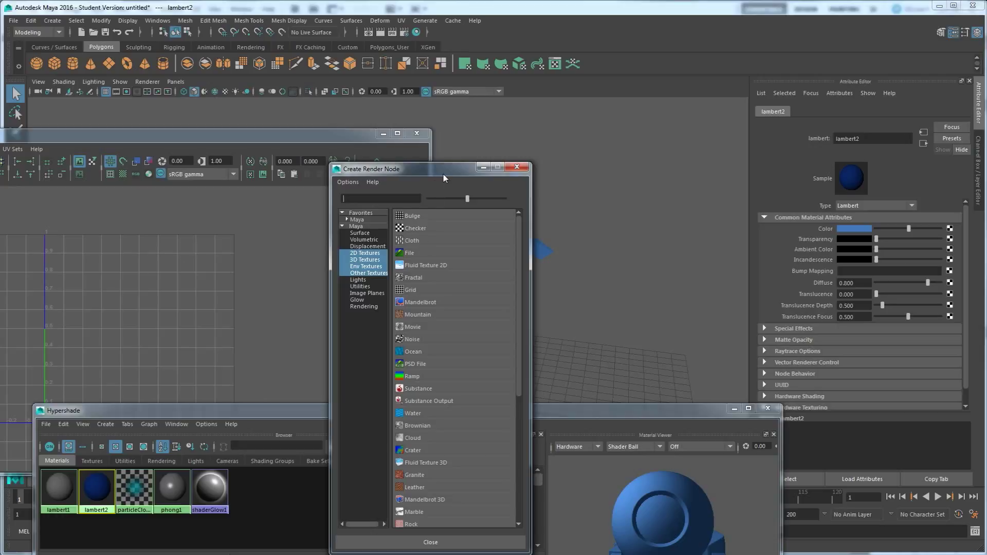
pyautogui.moveTo(443, 175); pyautogui.dragTo(370, 176)
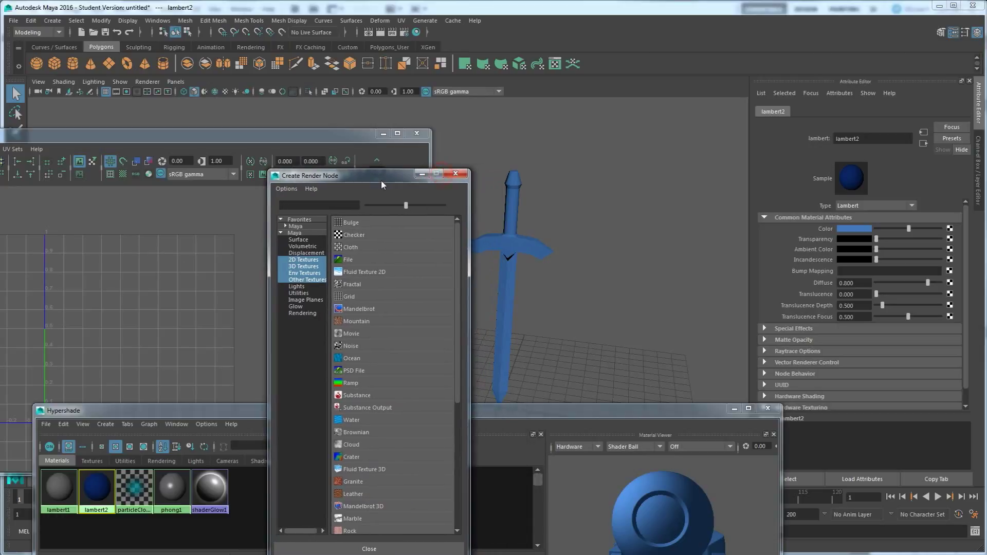
pyautogui.click(343, 230)
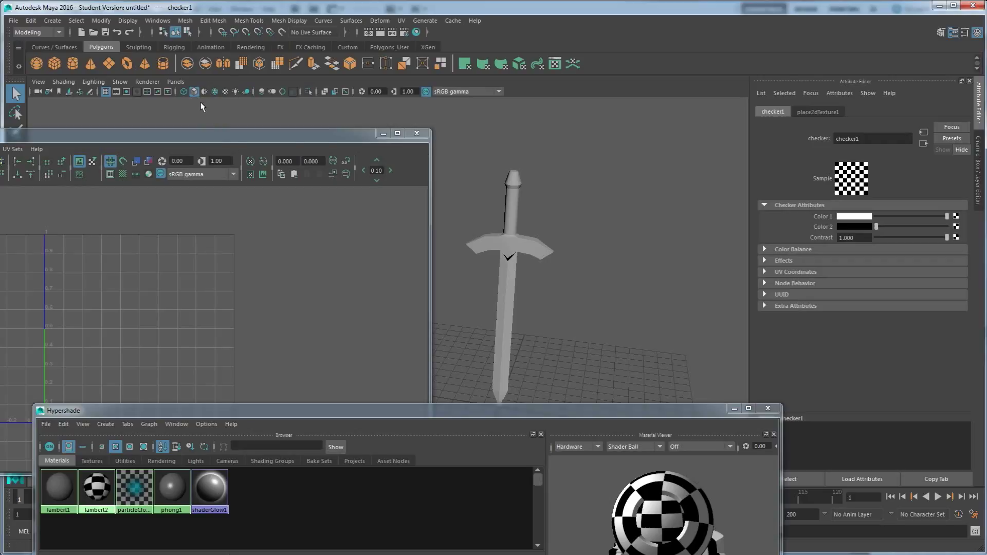
# Switch the perspective view to shaded display with texture maps
pyautogui.click(184, 92)
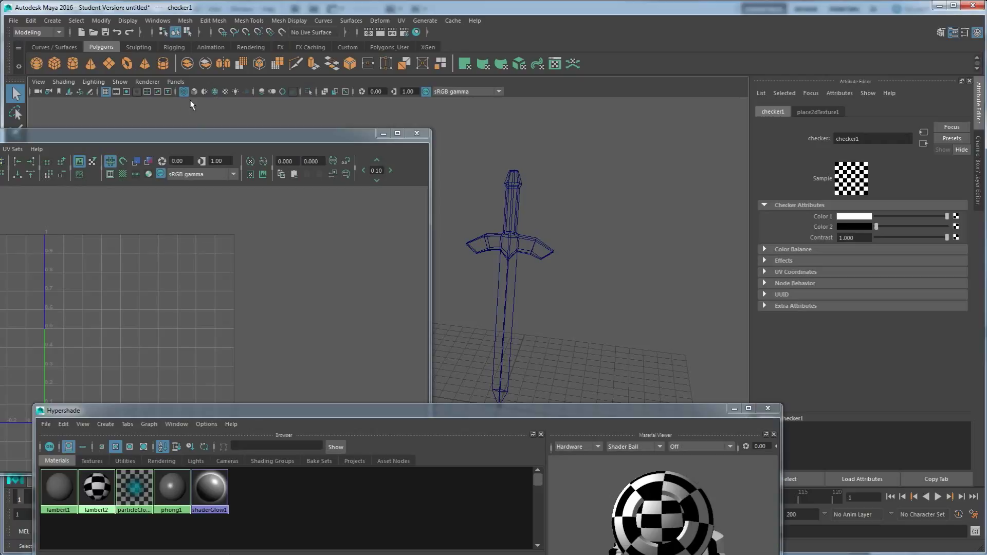
pyautogui.click(194, 93)
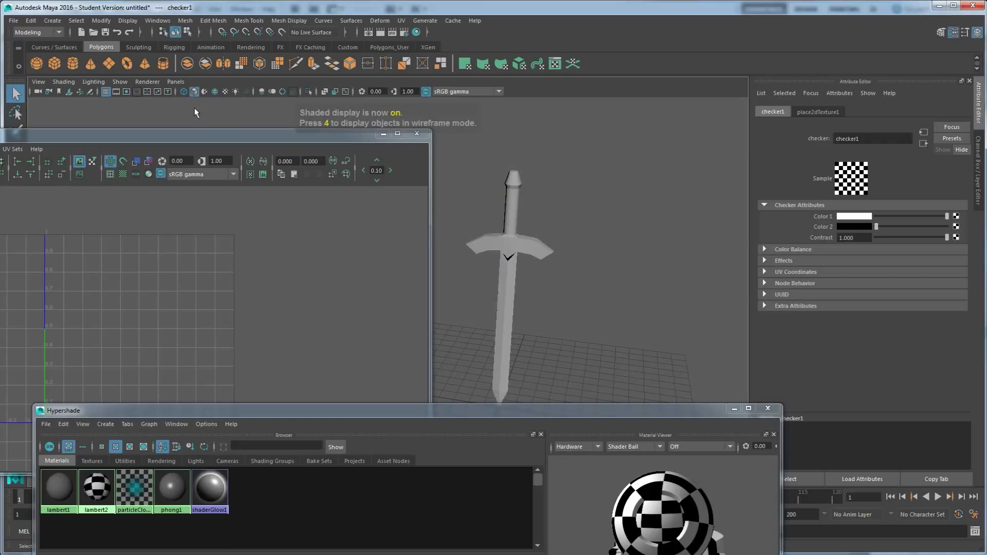
pyautogui.press('6')
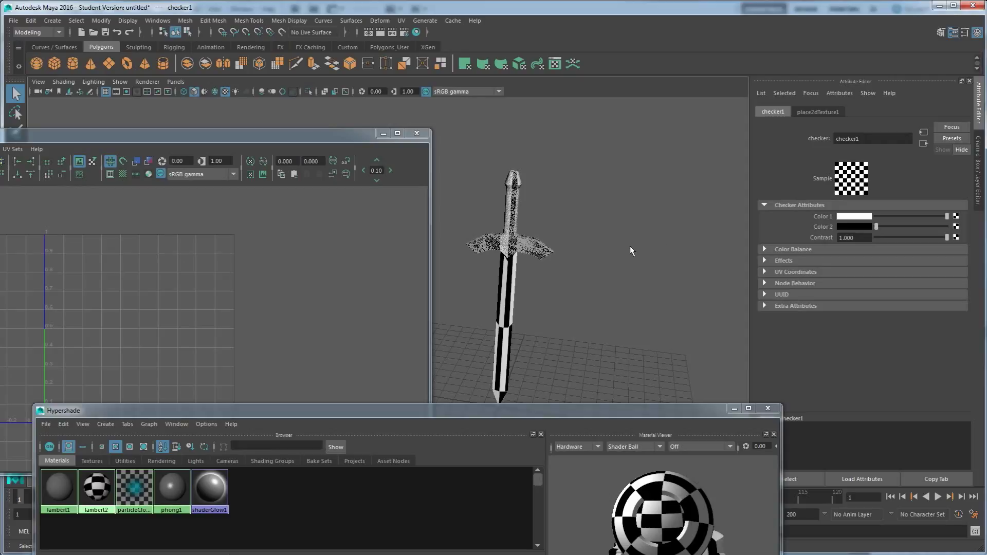
# Compare the sword in plain shaded and textured display, and examine the checker pattern along the blade, guard and handle
pyautogui.press('5')
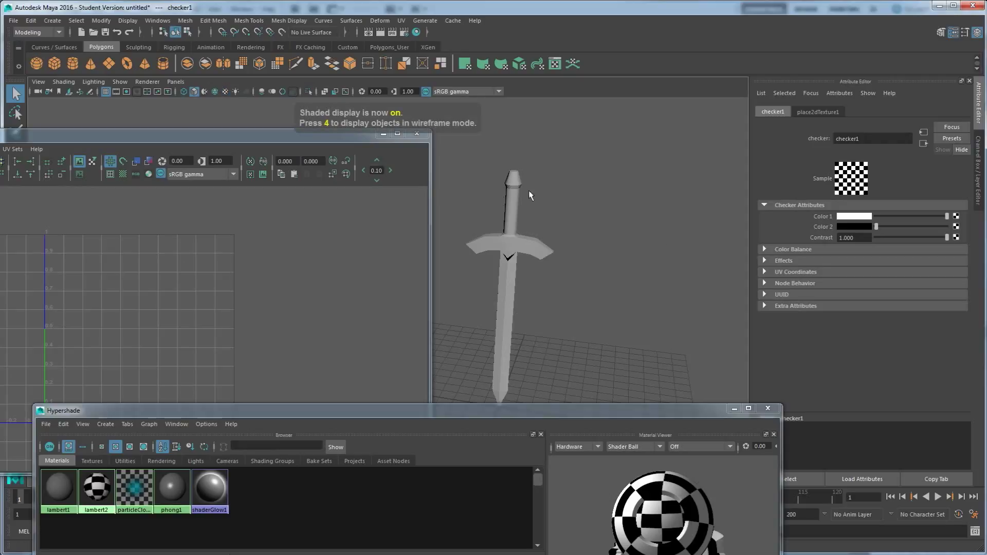
pyautogui.press('6')
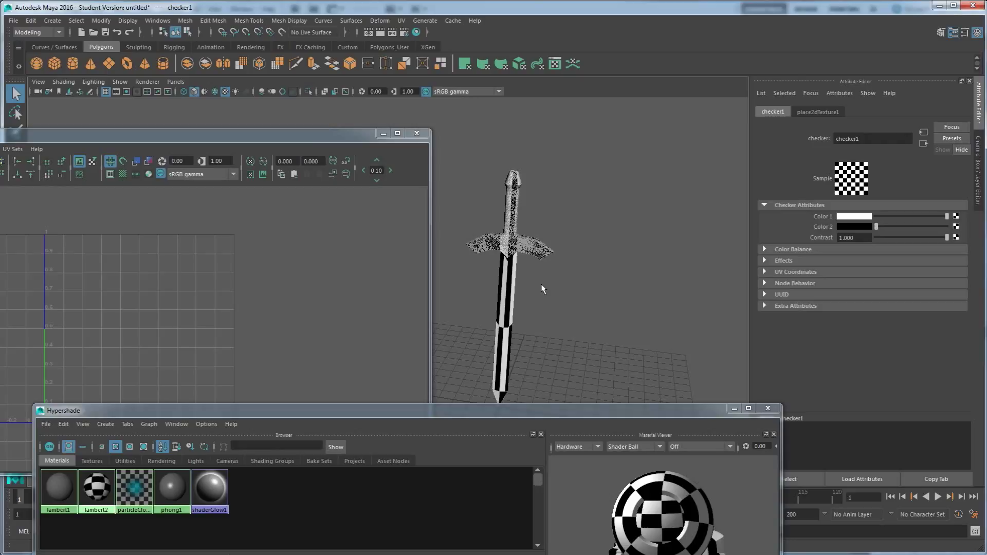
pyautogui.press('5')
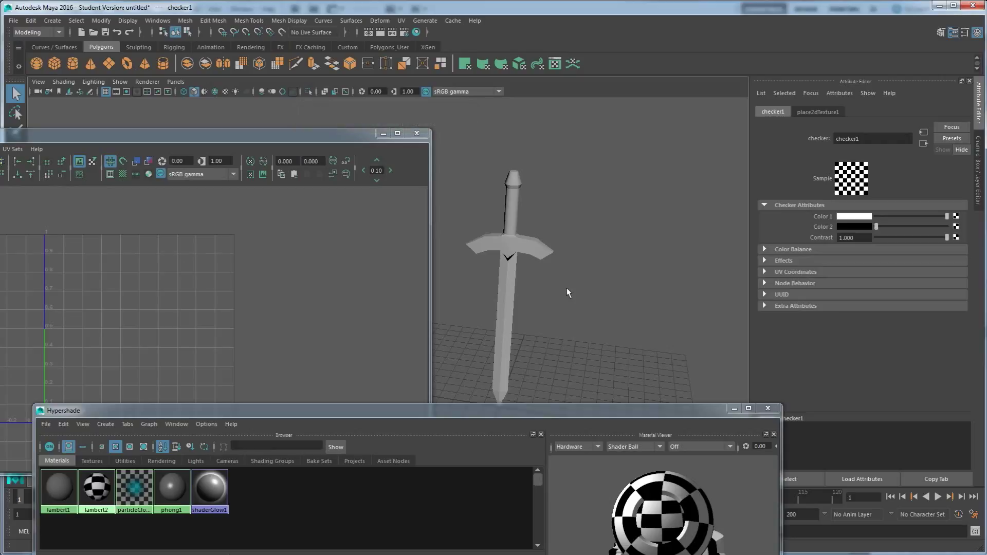
pyautogui.press('6')
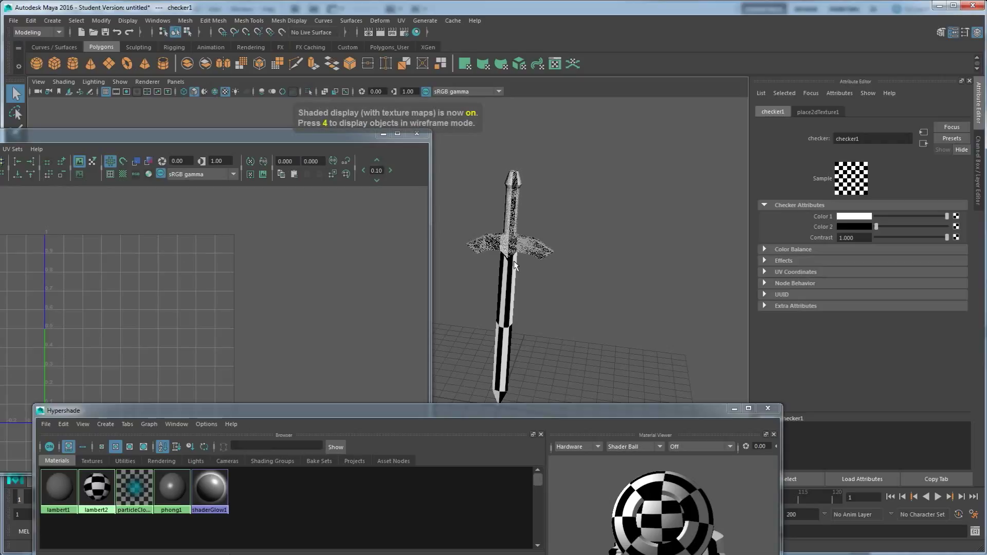
pyautogui.moveTo(507, 278)
pyautogui.keyDown('alt'); pyautogui.mouseDown()
pyautogui.moveTo(555, 293)
pyautogui.moveTo(543, 287)
pyautogui.moveTo(645, 257)
pyautogui.mouseUp(); pyautogui.keyUp('alt')
pyautogui.keyDown('alt'); pyautogui.moveTo(701, 239); pyautogui.dragTo(515, 239); pyautogui.keyUp('alt')
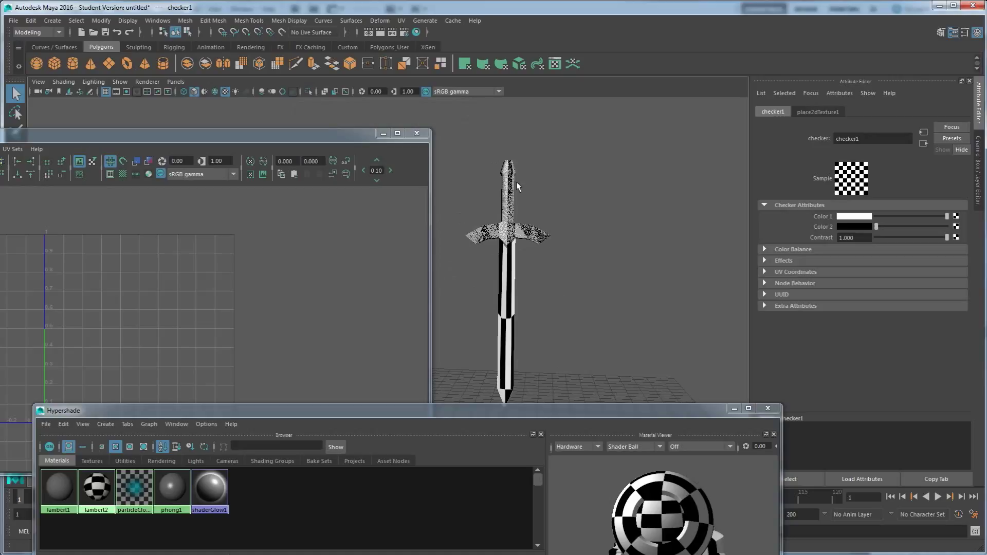
# Select the sword to show its UVs in the UV Editor, and hide the checker image behind them
pyautogui.click(345, 214)
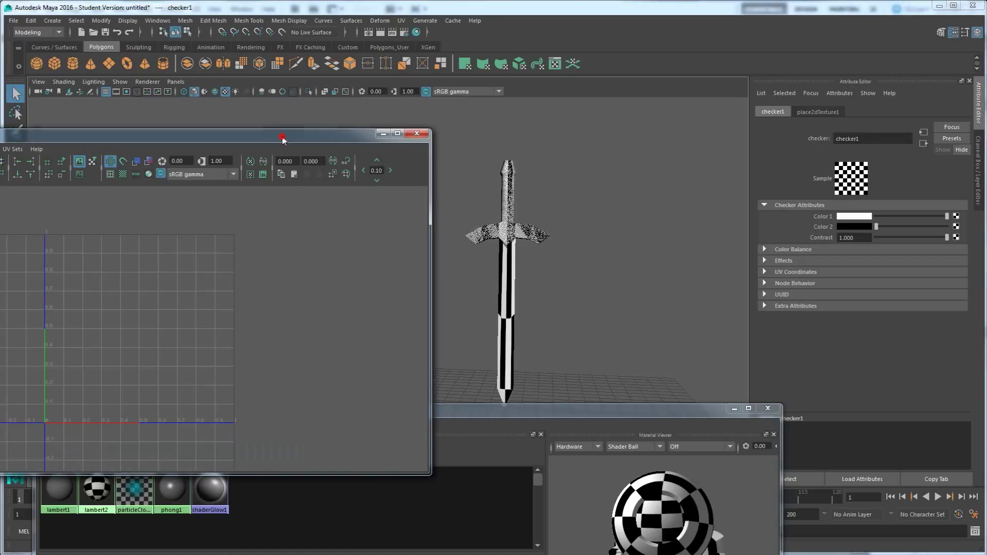
pyautogui.click(517, 267)
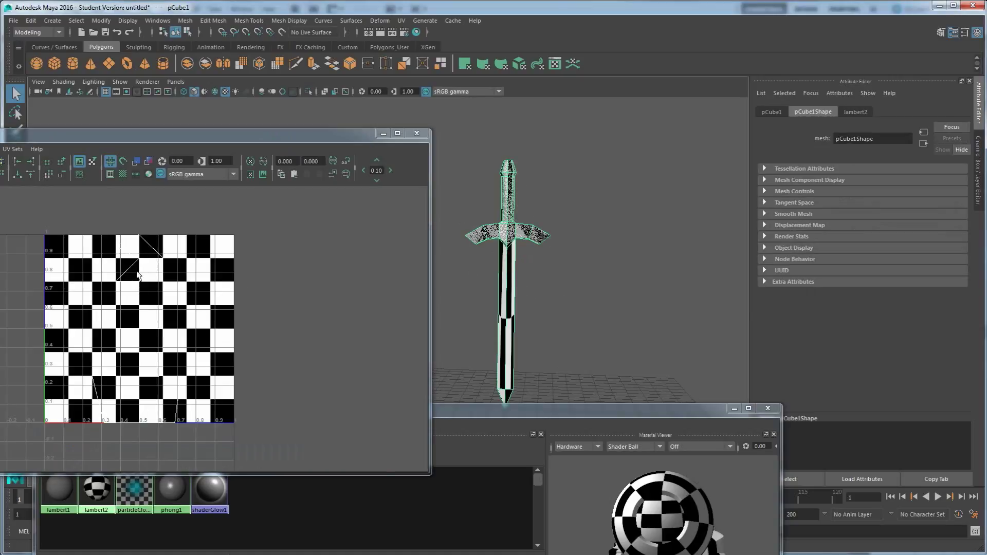
pyautogui.click(80, 162)
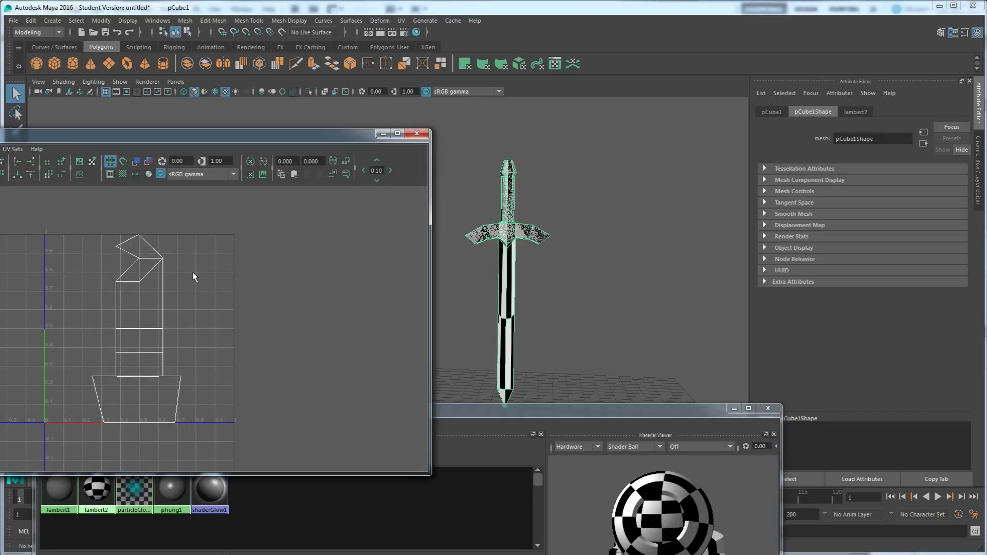
pyautogui.click(79, 162)
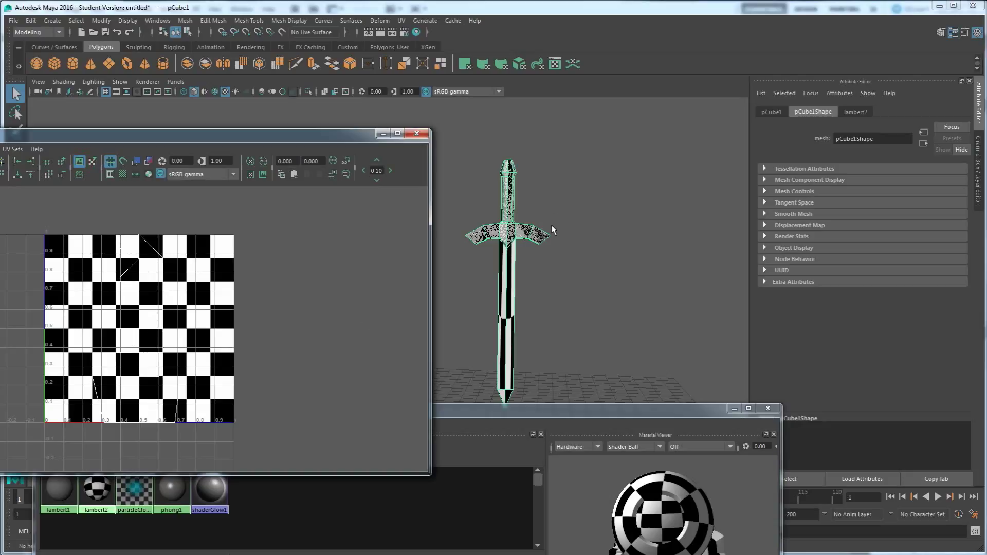
pyautogui.click(80, 163)
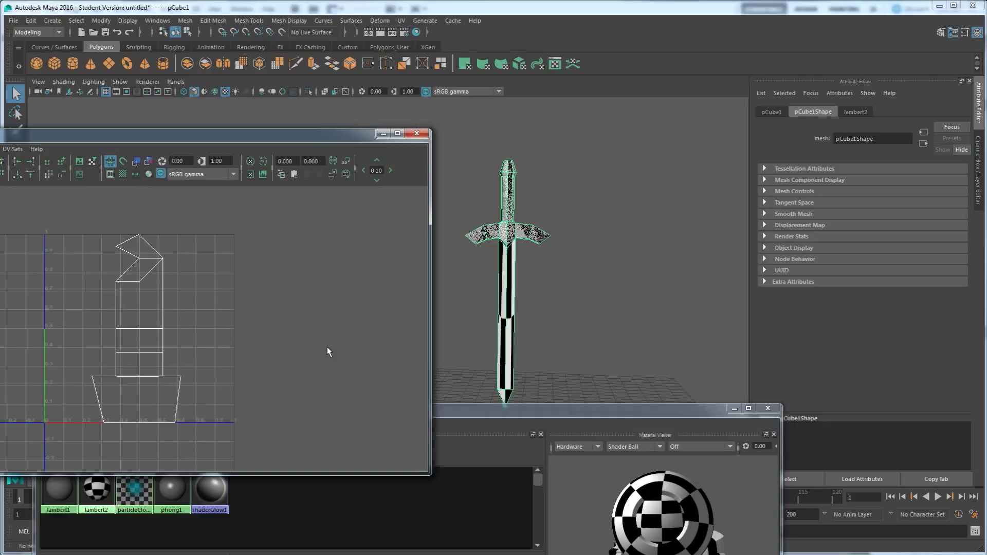
# Open the Planar Mapping options for the sword and move the dialog clear of the model
pyautogui.keyDown('alt'); pyautogui.moveTo(476, 339); pyautogui.dragTo(346, 269); pyautogui.keyUp('alt')
pyautogui.keyDown('alt'); pyautogui.moveTo(555, 248); pyautogui.dragTo(568, 289); pyautogui.keyUp('alt')
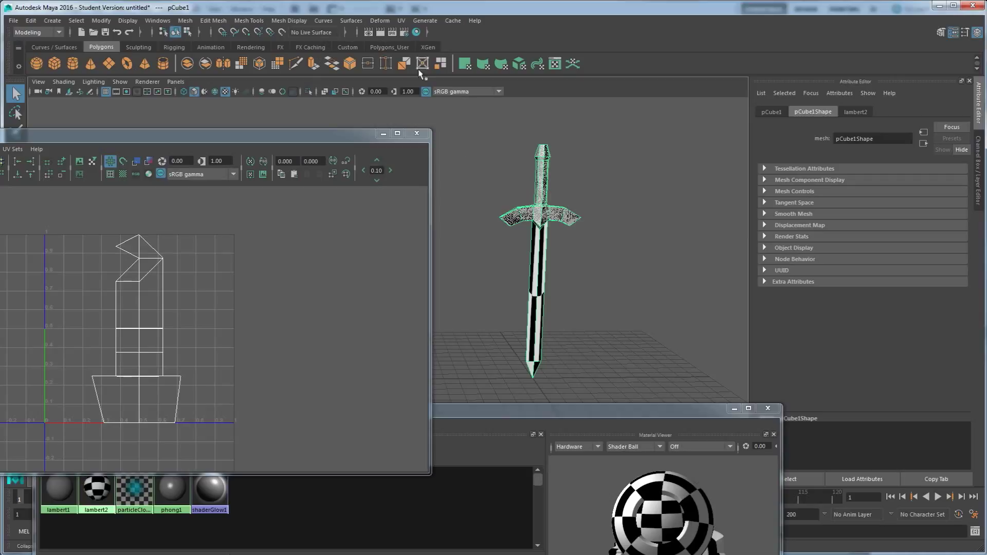
pyautogui.click(401, 20)
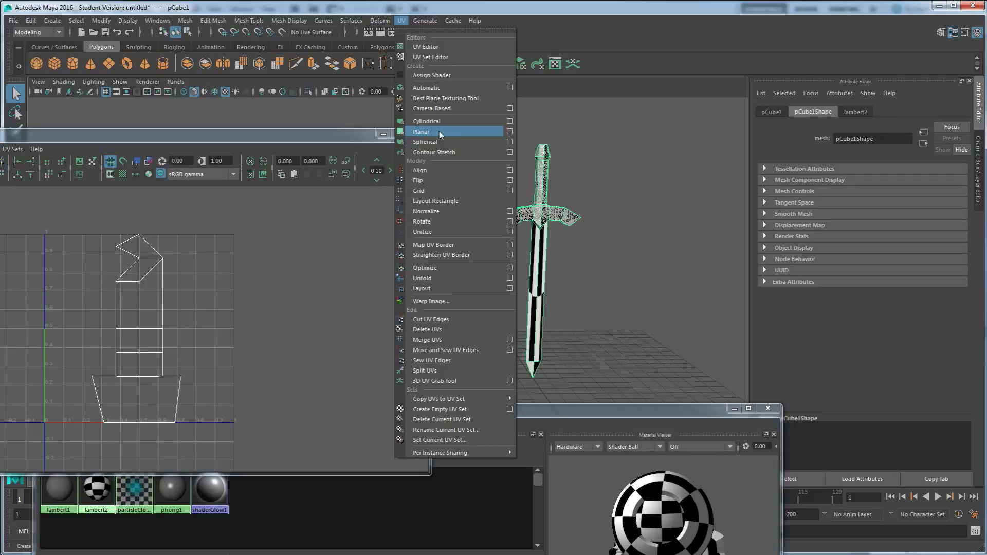
pyautogui.click(511, 131)
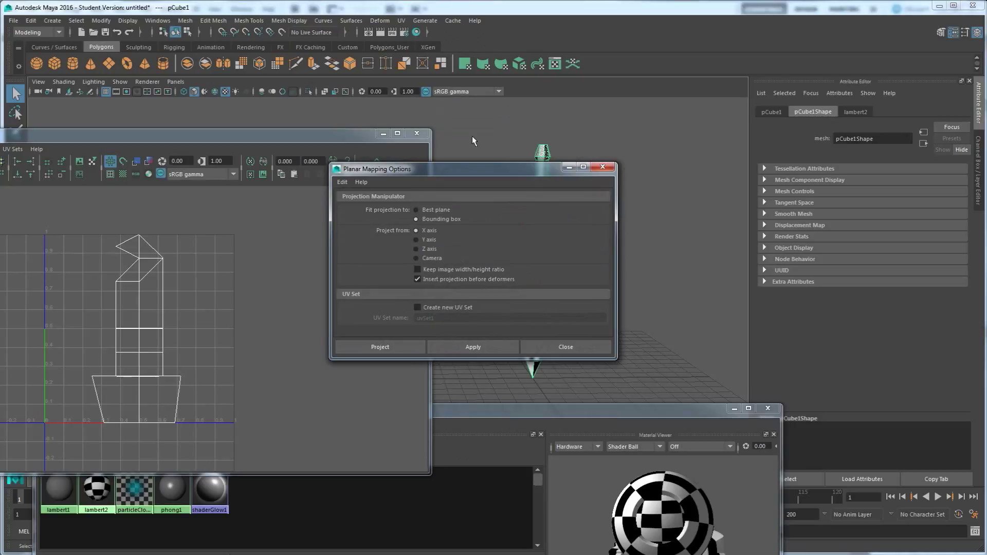
pyautogui.moveTo(473, 170); pyautogui.dragTo(751, 102)
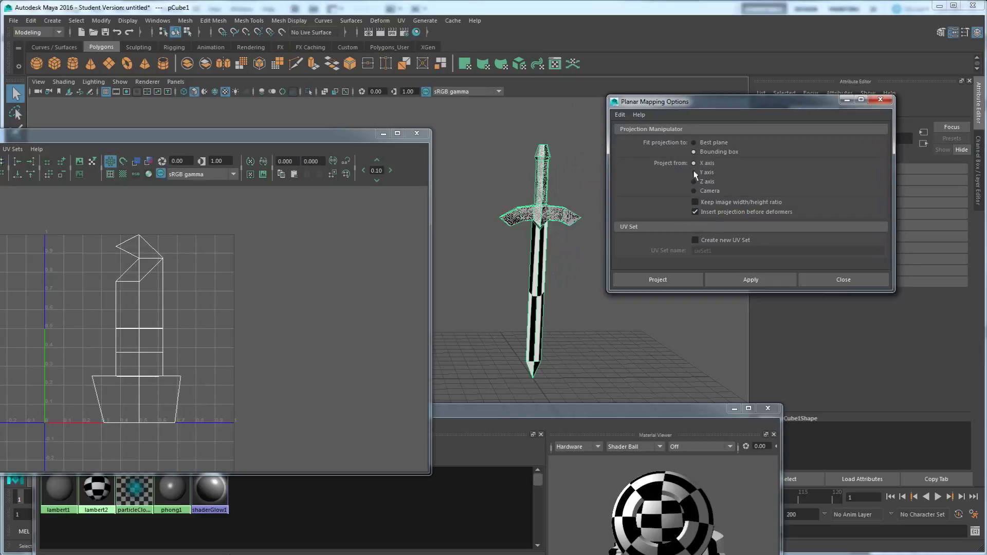
pyautogui.click(709, 144)
pyautogui.click(713, 152)
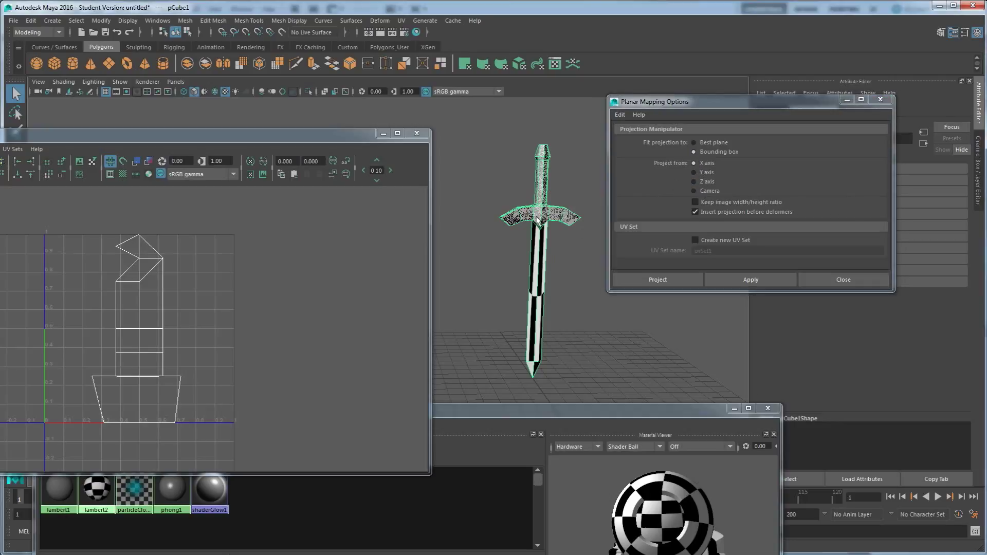
# Display the sword's axis manipulator, reposition the UV Editor below the model, and minimize the Hypershade
pyautogui.press('t')
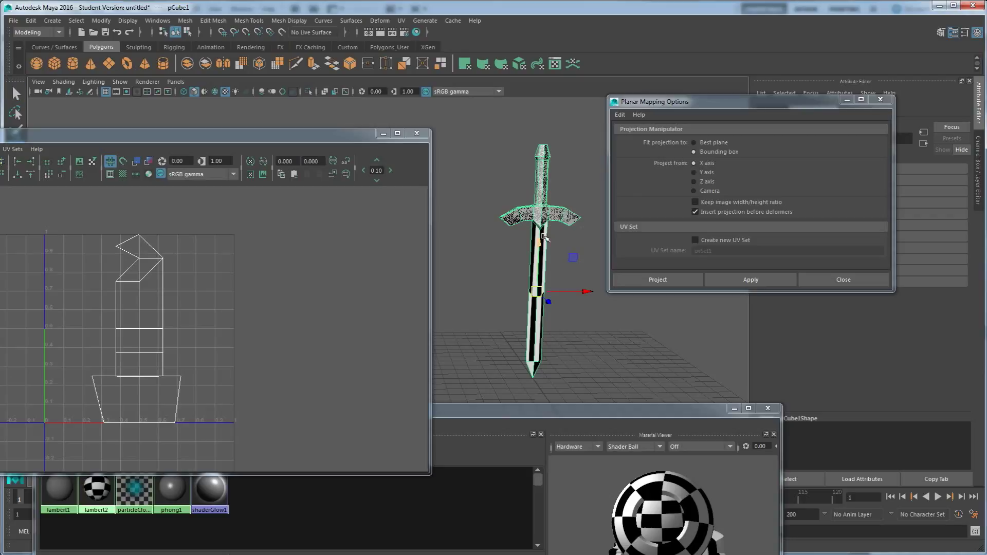
pyautogui.moveTo(202, 140); pyautogui.dragTo(233, 273)
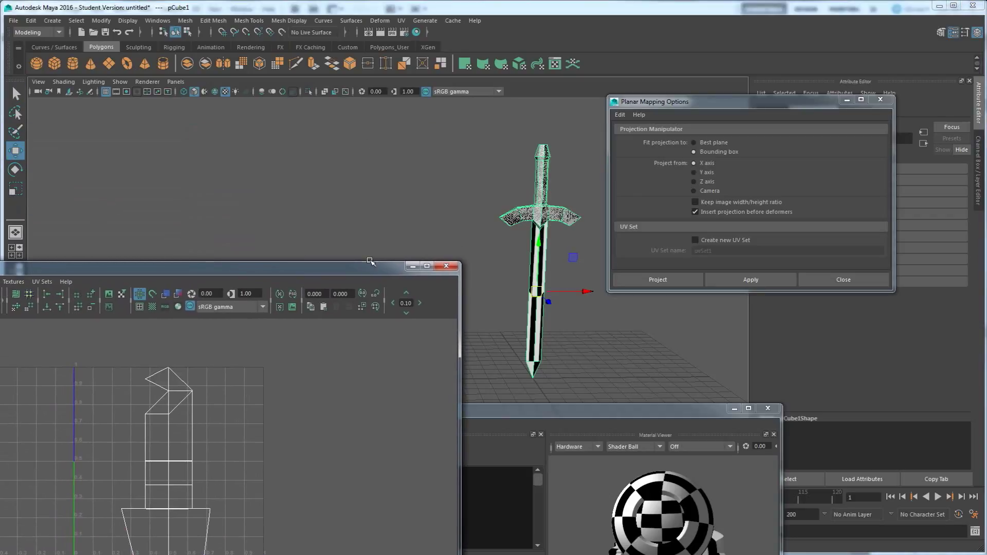
pyautogui.keyDown('alt'); pyautogui.moveTo(500, 266); pyautogui.dragTo(552, 287); pyautogui.keyUp('alt')
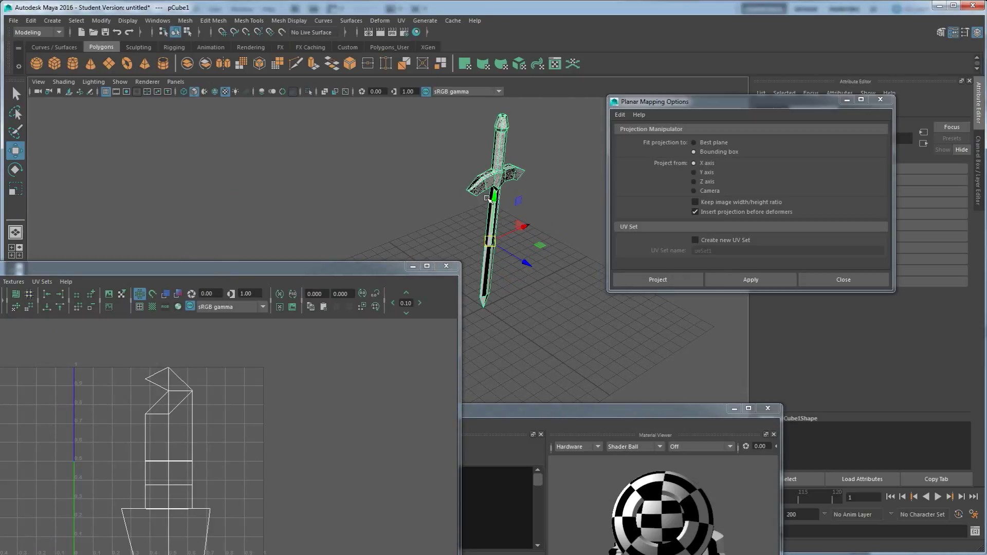
pyautogui.click(379, 266)
pyautogui.moveTo(408, 288); pyautogui.dragTo(293, 383)
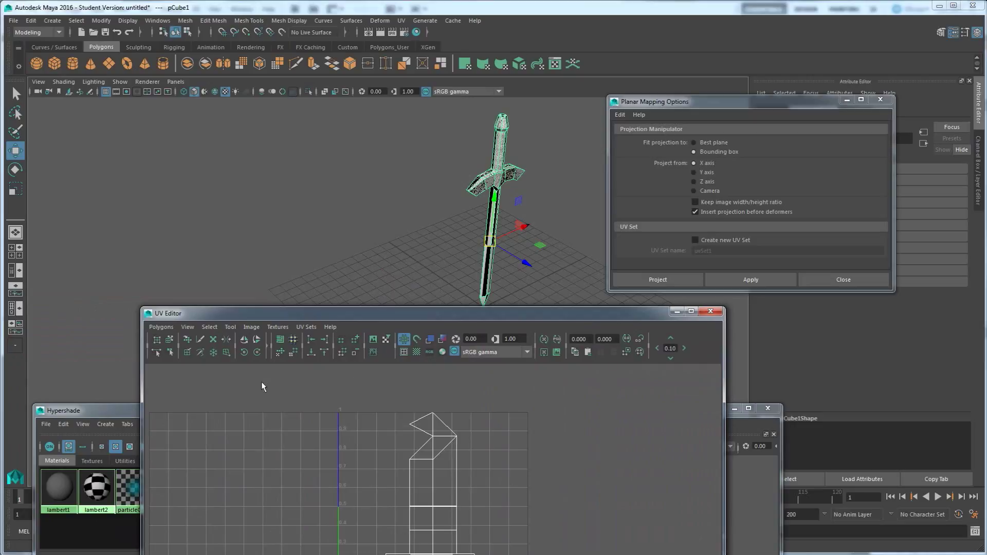
pyautogui.click(736, 410)
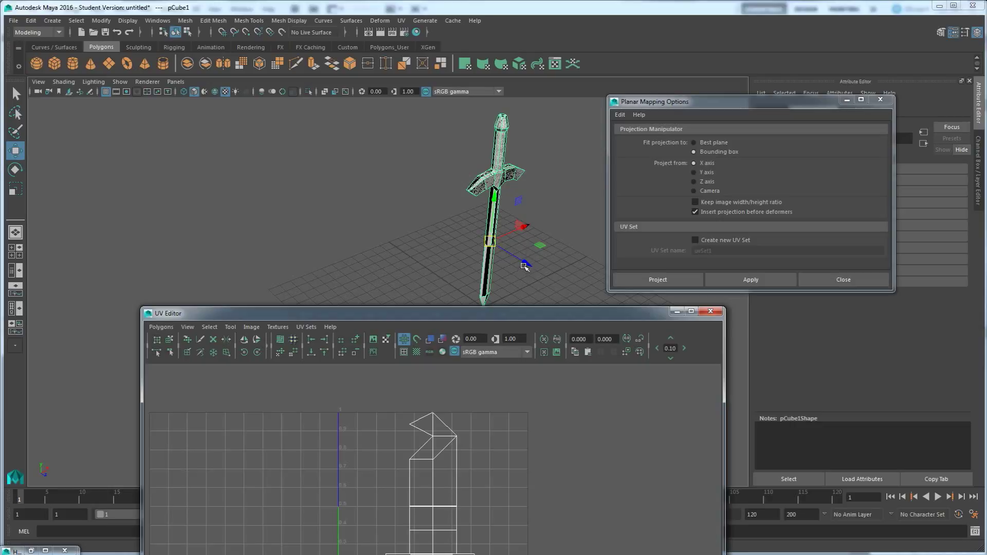
# Apply a planar UV projection to the sword from the Z axis, fitted to its bounding box
pyautogui.click(698, 183)
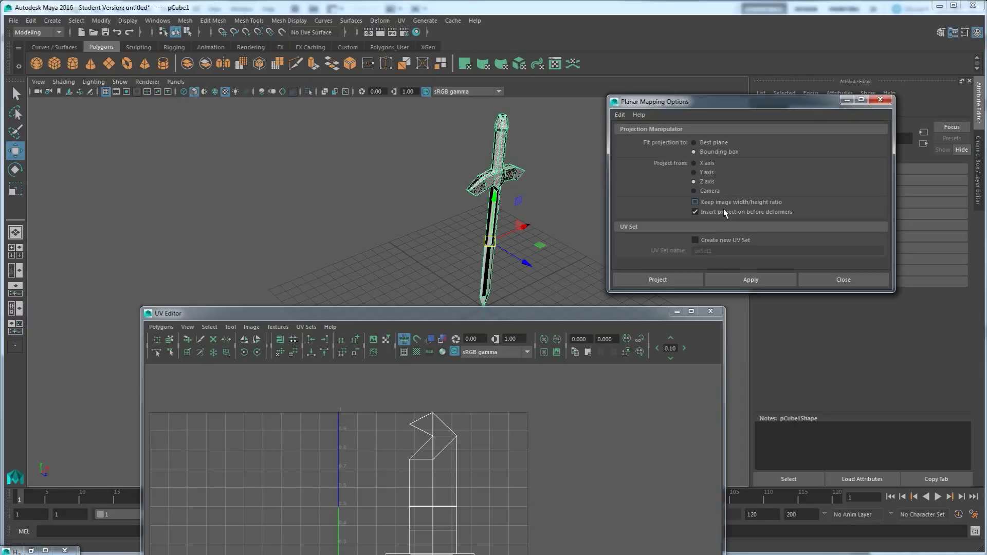
pyautogui.click(742, 282)
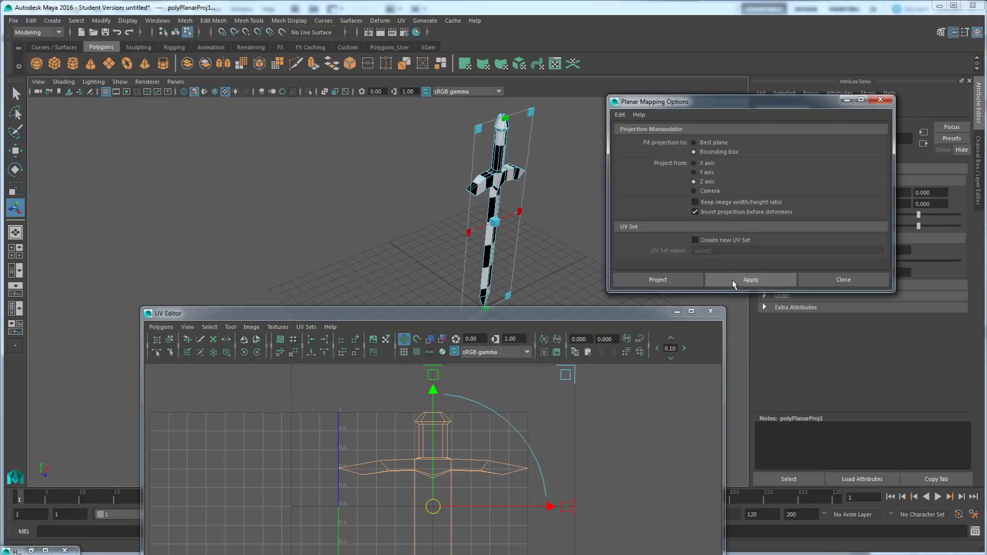
pyautogui.moveTo(415, 227)
pyautogui.keyDown('alt'); pyautogui.mouseDown()
pyautogui.moveTo(388, 222)
pyautogui.moveTo(403, 237)
pyautogui.moveTo(346, 198)
pyautogui.moveTo(486, 214)
pyautogui.mouseUp(); pyautogui.keyUp('alt')
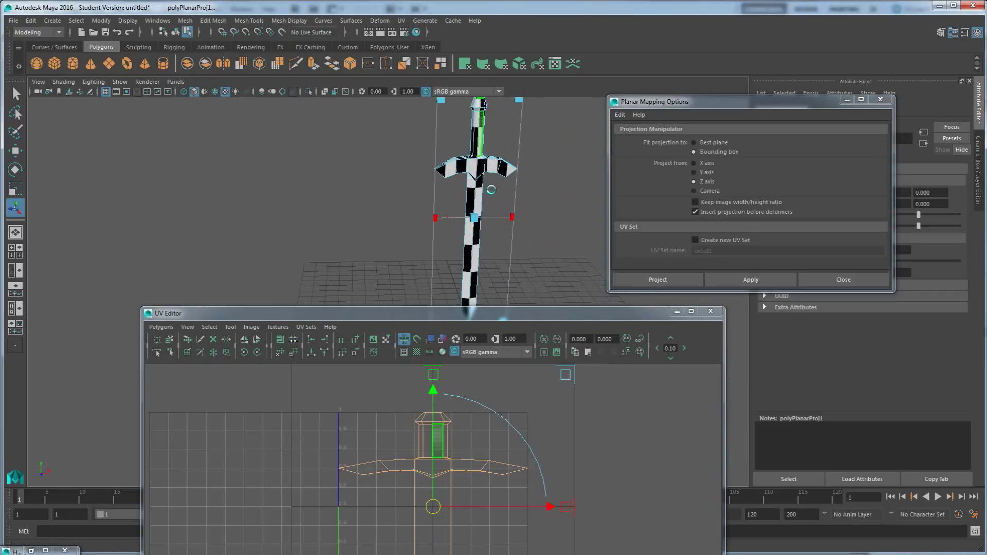
# Stretch the sword's planar projection vertically in the UV Editor until the checker squares look evenly proportioned on the model
pyautogui.scroll(-4, 409, 441)
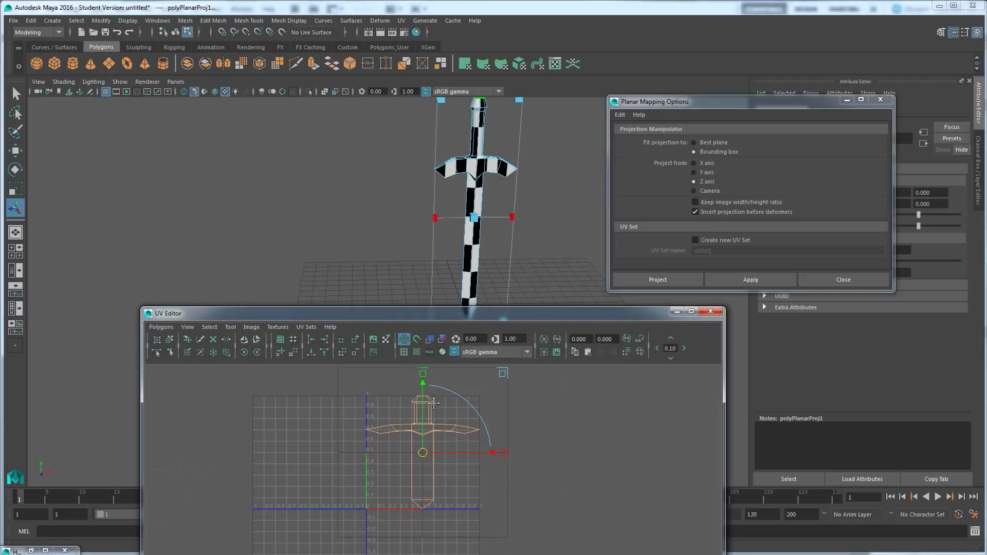
pyautogui.click(426, 442)
pyautogui.scroll(-1, 419, 445)
pyautogui.scroll(-2, 420, 445)
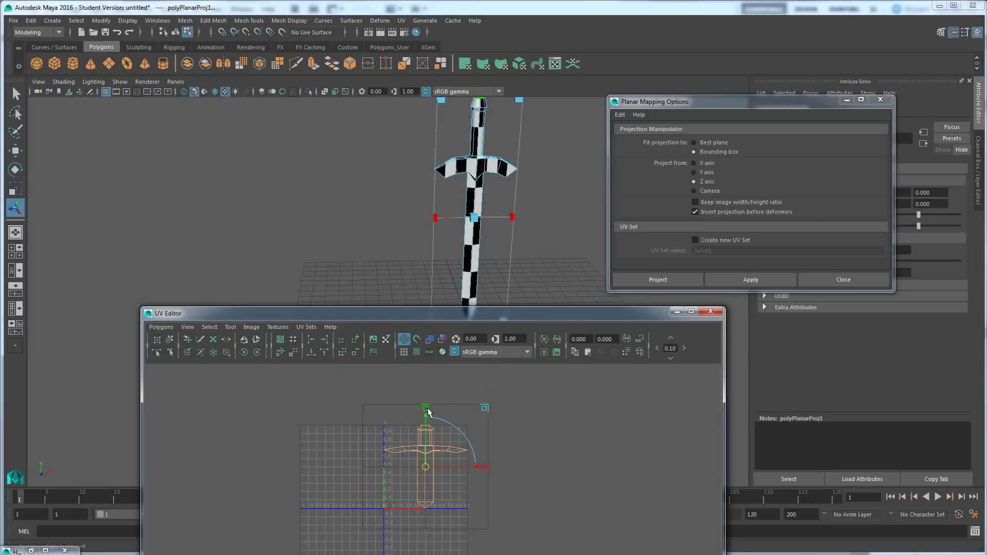
pyautogui.moveTo(426, 411); pyautogui.dragTo(419, 319)
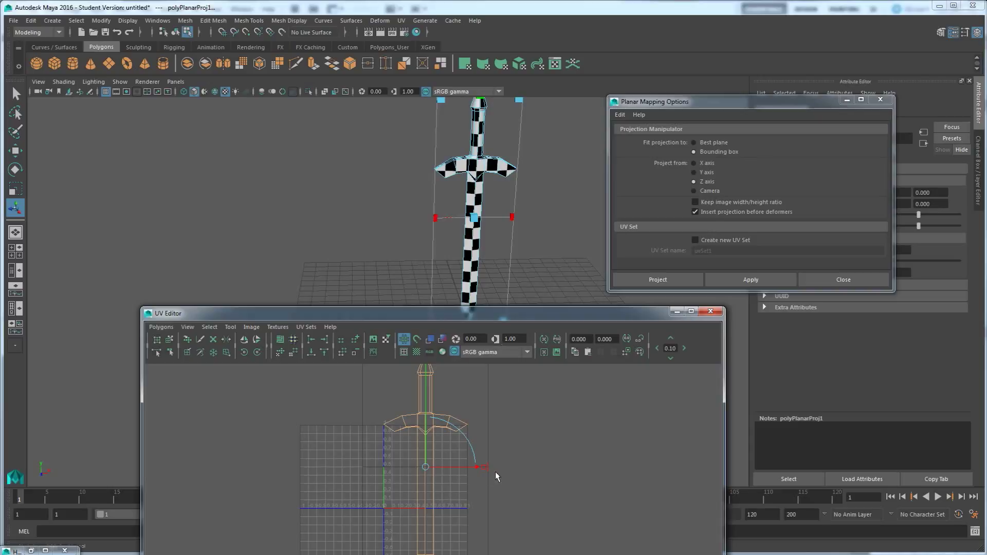
pyautogui.scroll(-4, 491, 467)
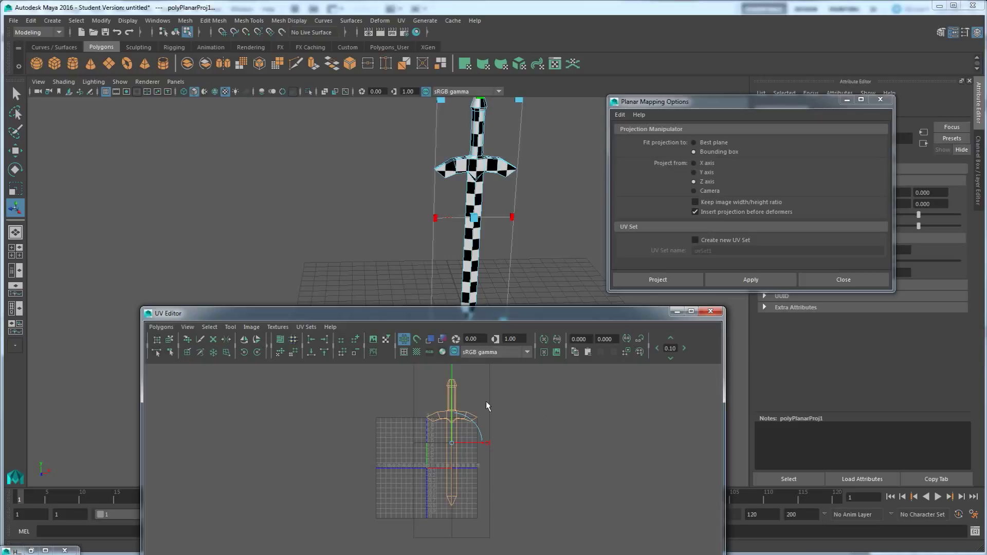
# Select all of the sword's faces in the UV Editor, scale their UVs down uniformly to fit the 0–1 space, and close Planar Mapping Options
pyautogui.click(593, 415)
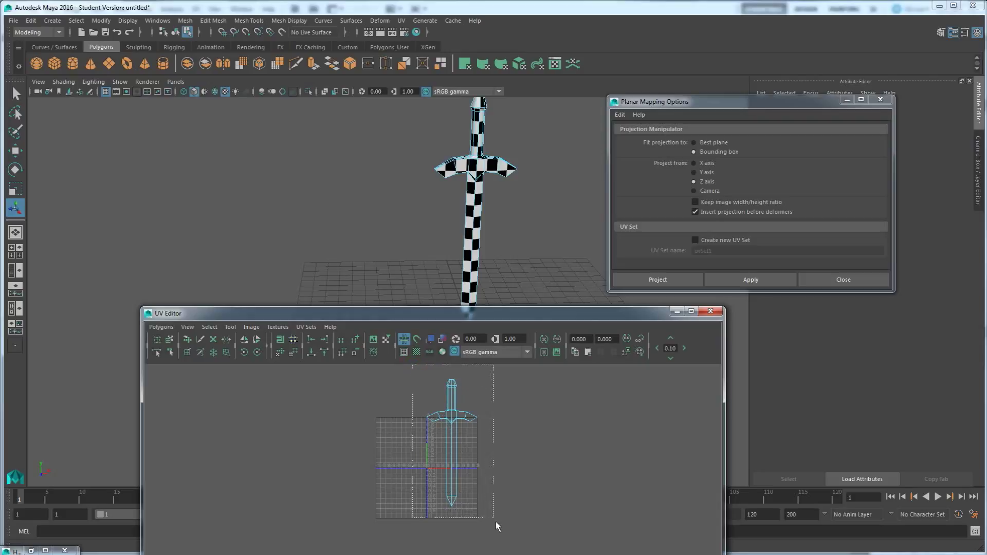
pyautogui.click(462, 474)
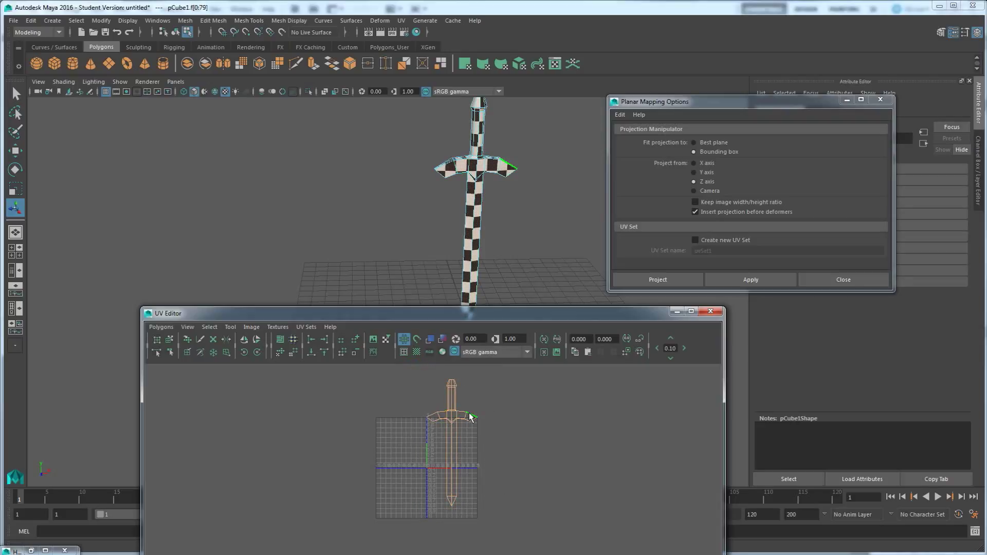
pyautogui.click(15, 190)
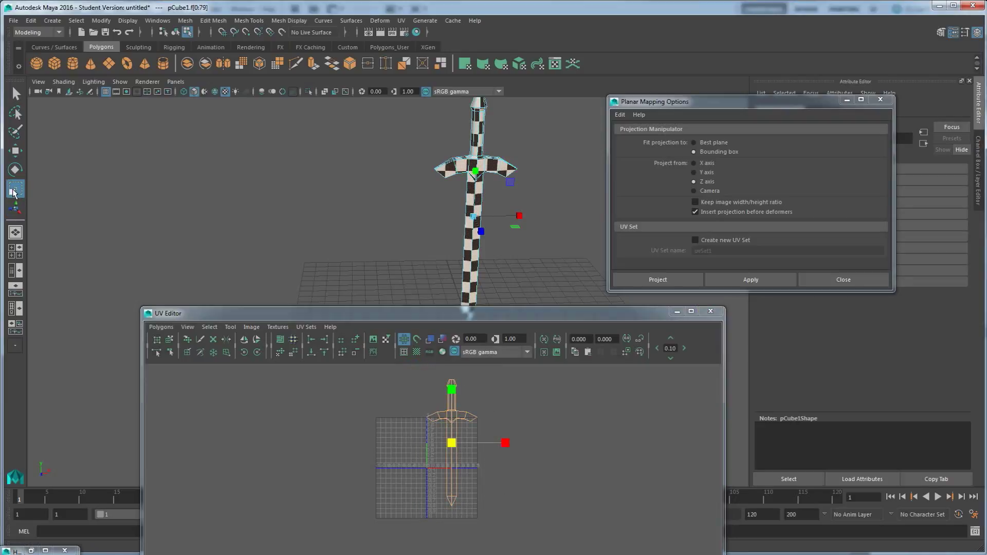
pyautogui.moveTo(453, 447)
pyautogui.mouseDown()
pyautogui.moveTo(417, 462)
pyautogui.moveTo(464, 447)
pyautogui.mouseUp()
pyautogui.scroll(5, 464, 448)
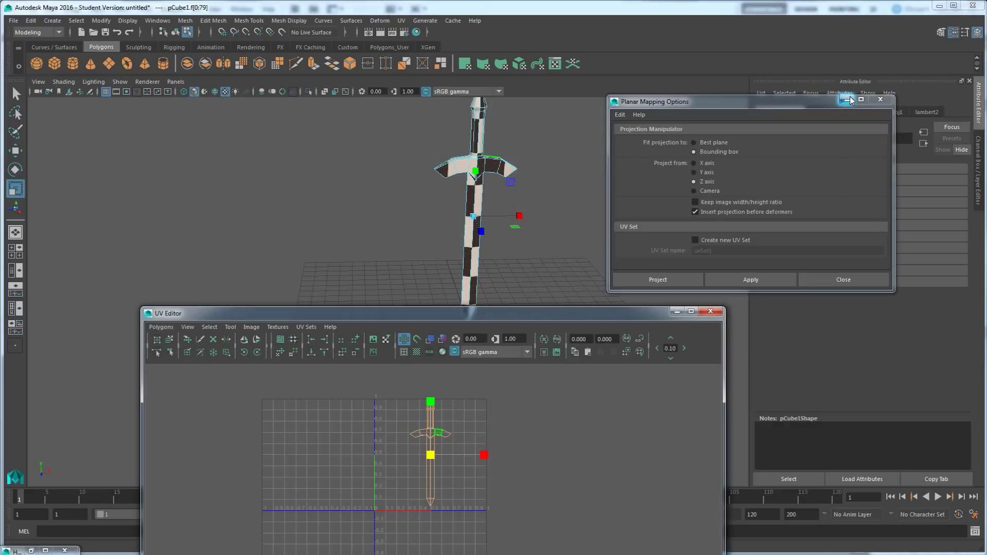
pyautogui.click(846, 280)
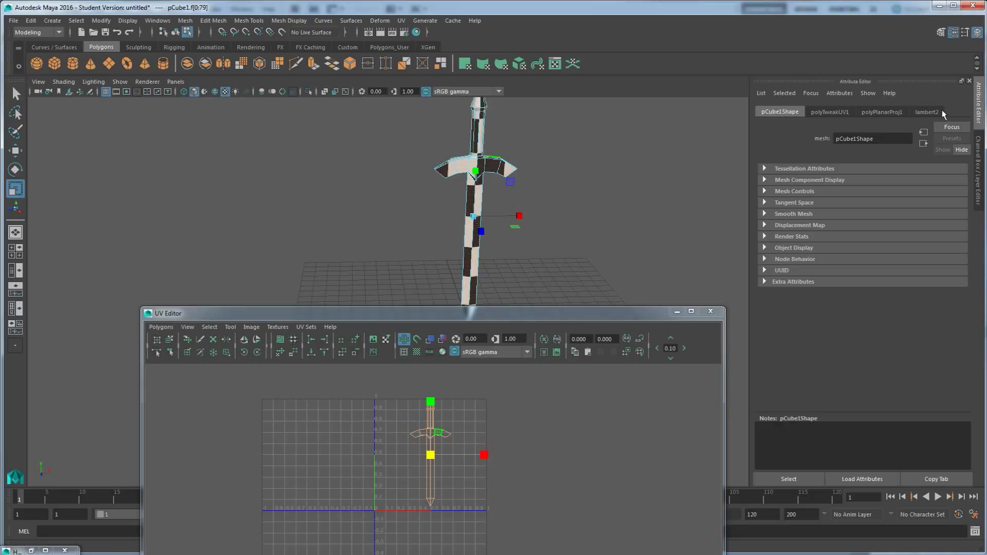
# Toggle between the Channel Box and Attribute Editor, and view the sword's lambert2 material attributes
pyautogui.click(955, 33)
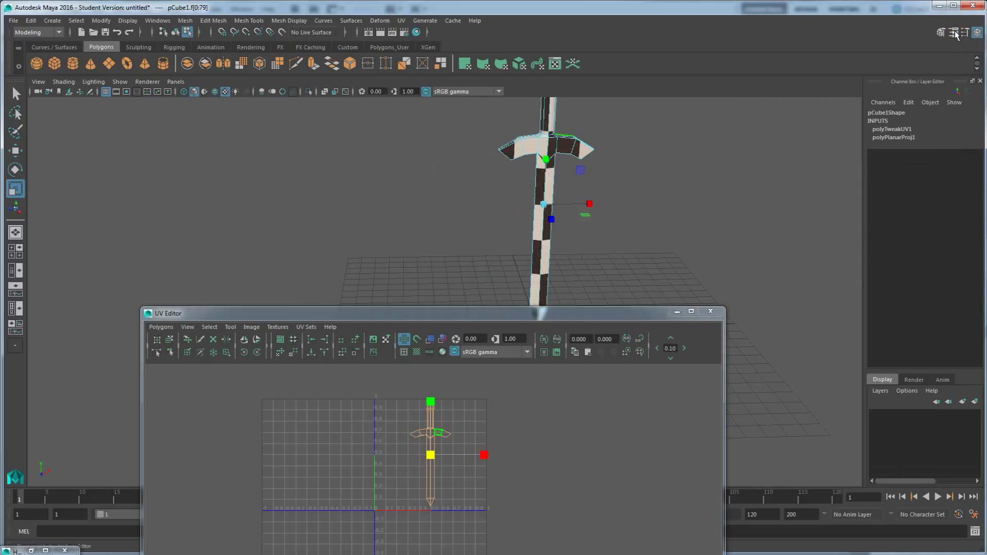
pyautogui.click(955, 33)
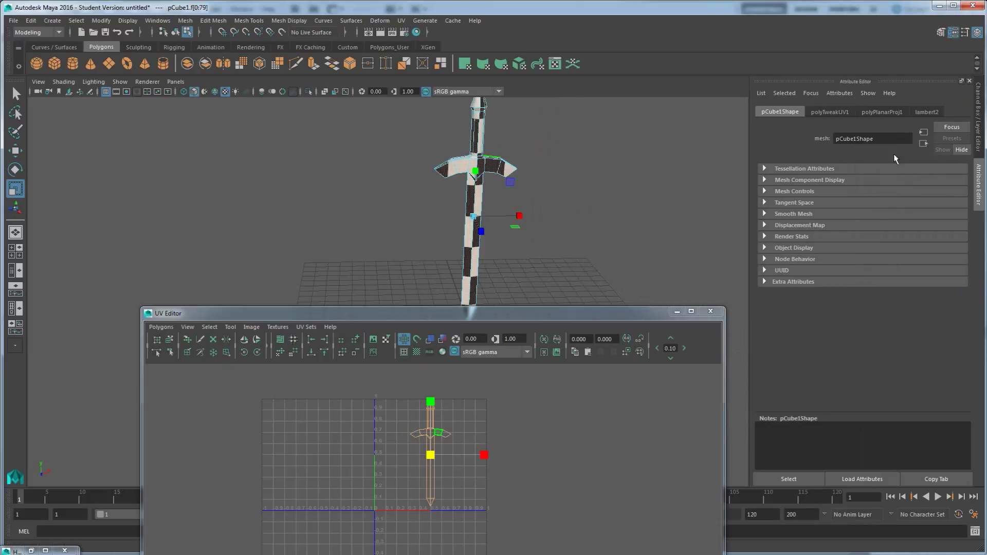
pyautogui.click(928, 112)
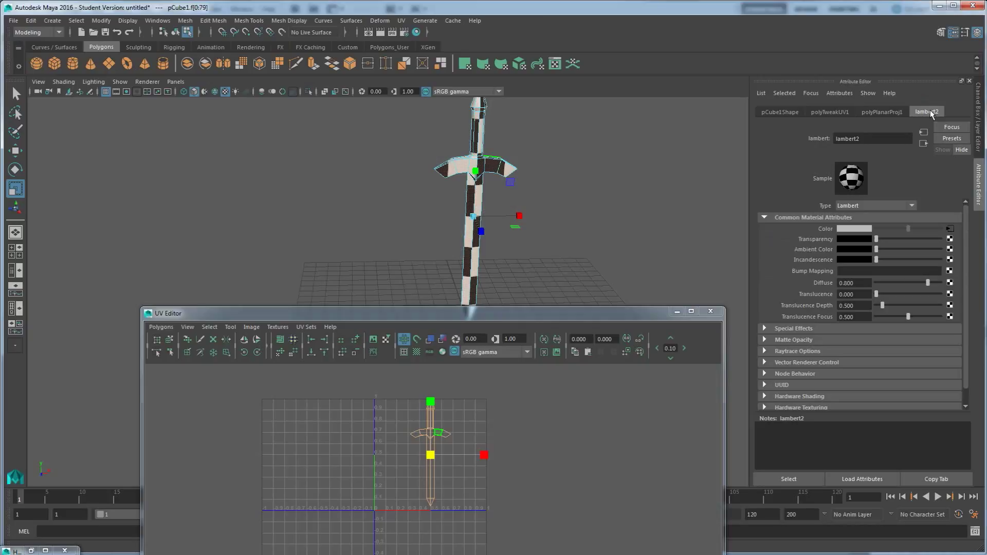
# Select lambert2 in the Hypershade, inspect the checker texture connected to its color, and return to the material's attributes
pyautogui.click(31, 551)
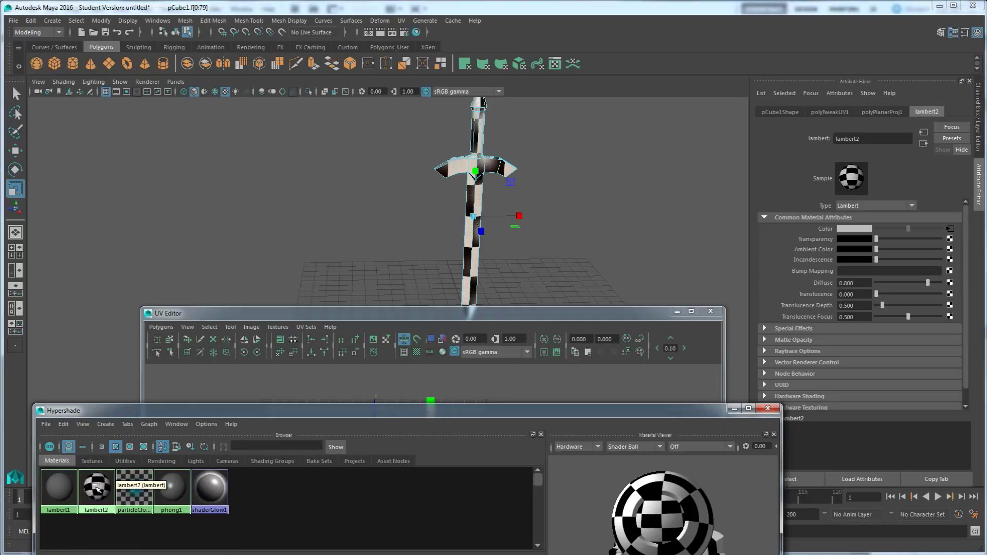
pyautogui.click(97, 489)
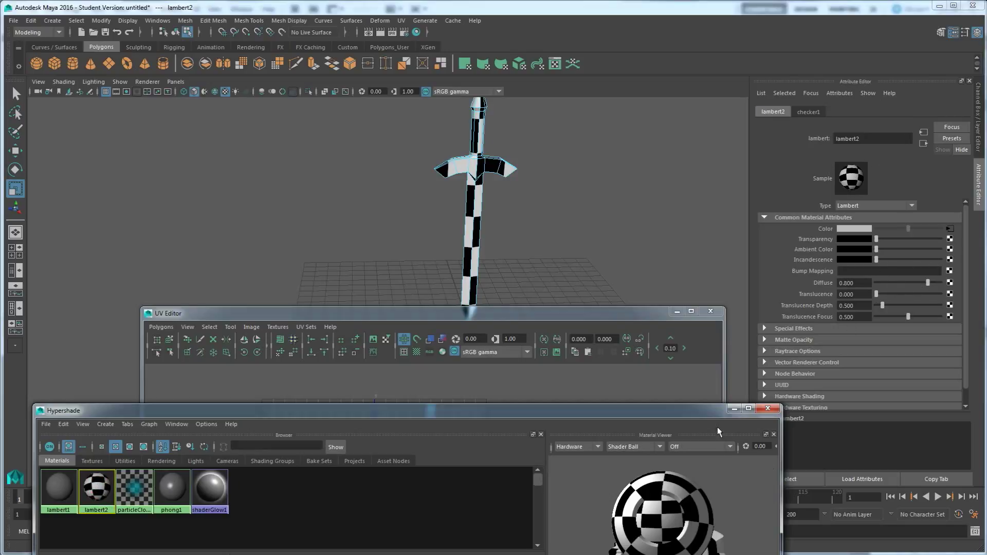
pyautogui.click(734, 409)
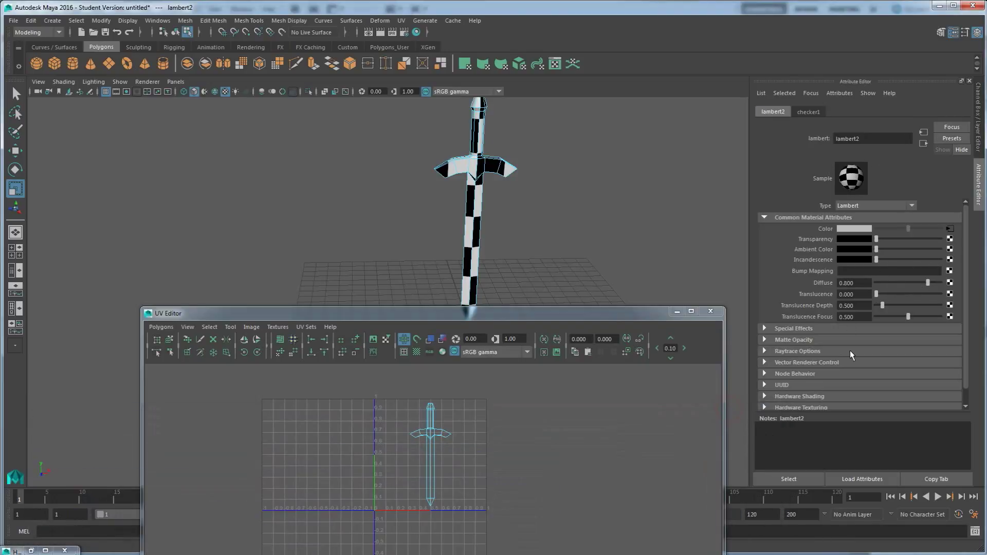
pyautogui.click(952, 229)
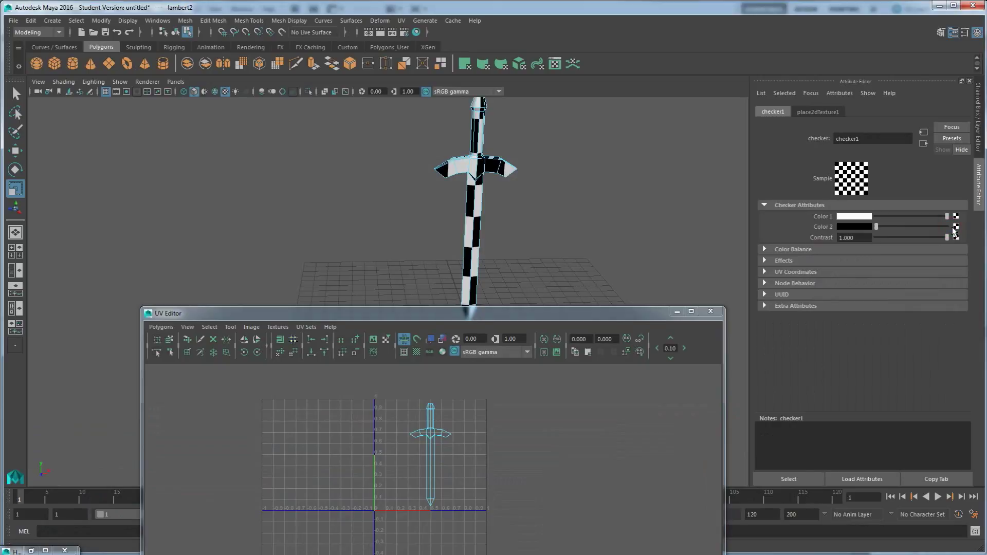
pyautogui.click(923, 144)
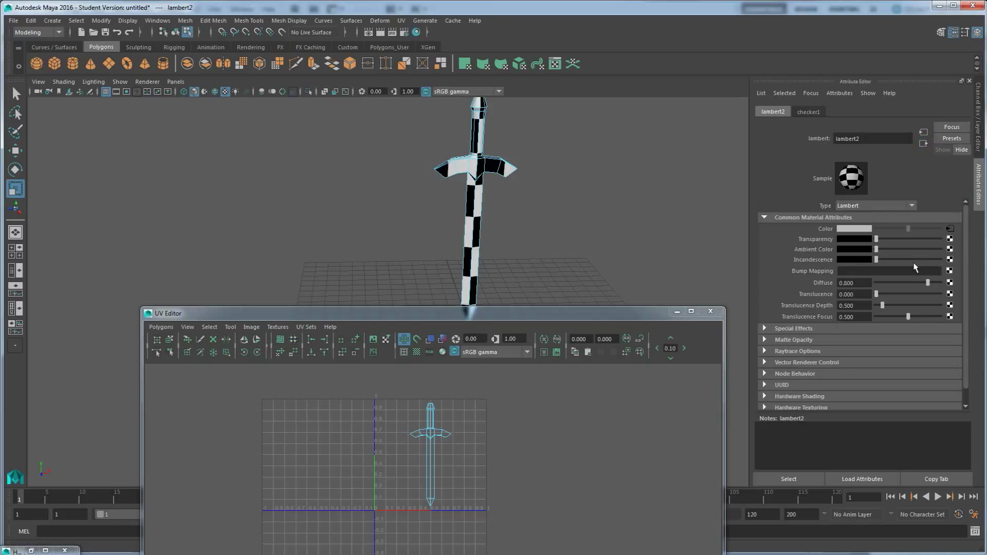
# Set the checker texture's Repeat UV to 25 by 25 in its 2D placement node
pyautogui.click(947, 228)
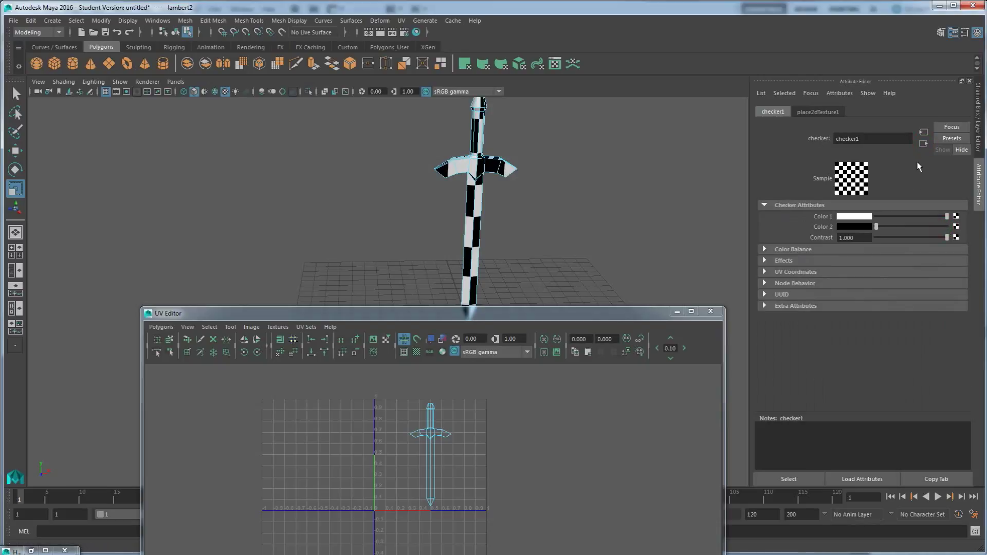
pyautogui.click(922, 134)
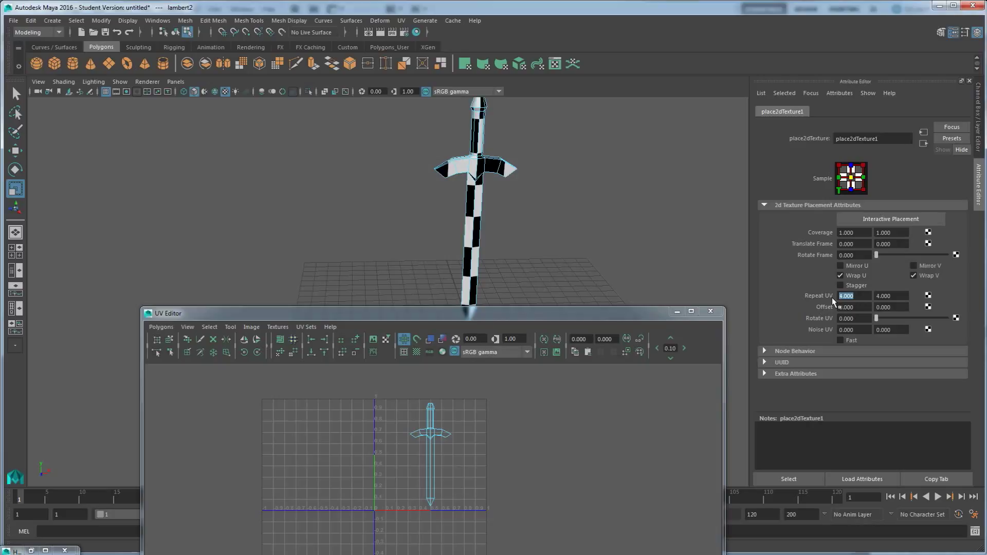
pyautogui.write('25')
pyautogui.click(892, 296)
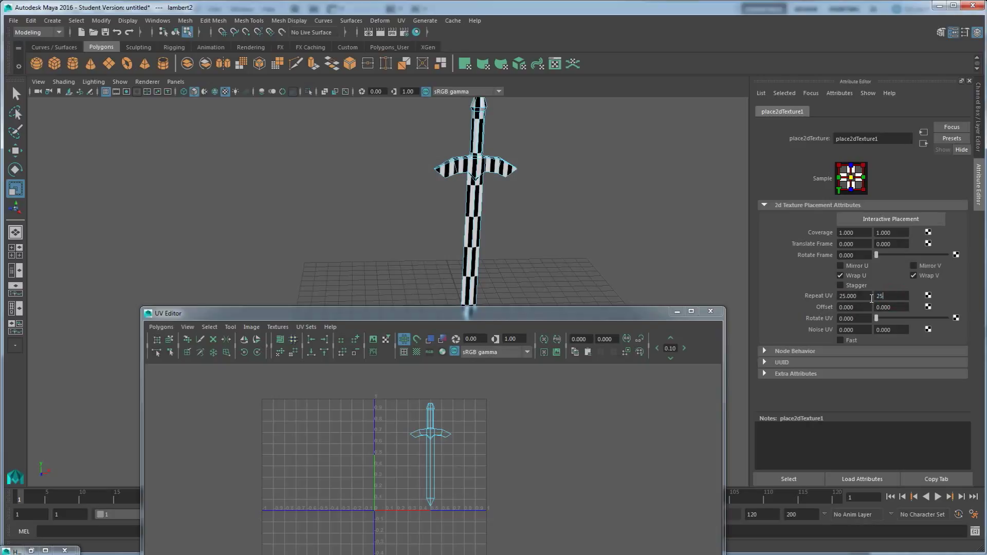
pyautogui.write('25')
pyautogui.press('Return')
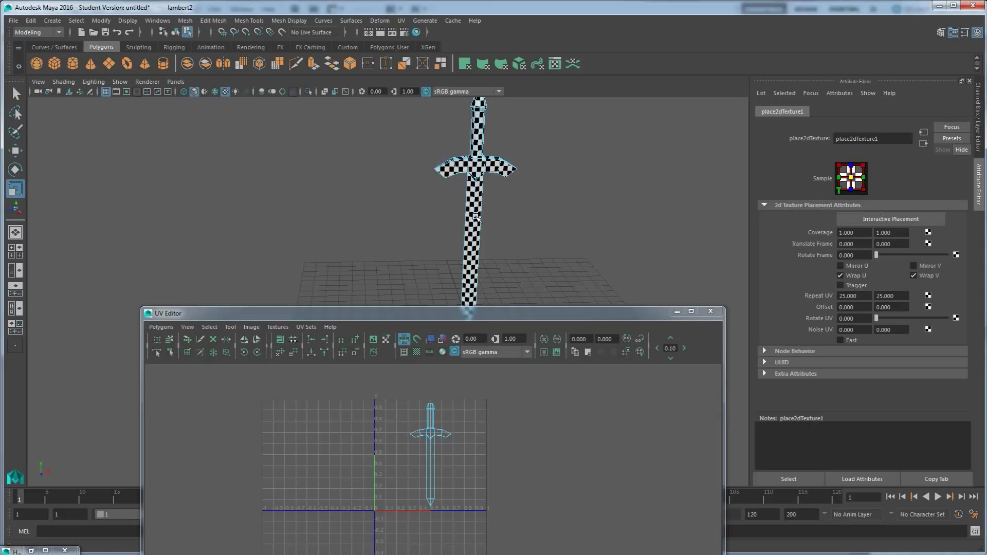
# Examine the denser checker pattern on the sword from several angles, especially the stretching on the crossguard's top side faces and the handle
pyautogui.keyDown('alt'); pyautogui.moveTo(474, 191); pyautogui.dragTo(492, 234); pyautogui.keyUp('alt')
pyautogui.moveTo(630, 313); pyautogui.dragTo(636, 420)
pyautogui.keyDown('alt'); pyautogui.moveTo(540, 296); pyautogui.dragTo(505, 194); pyautogui.keyUp('alt')
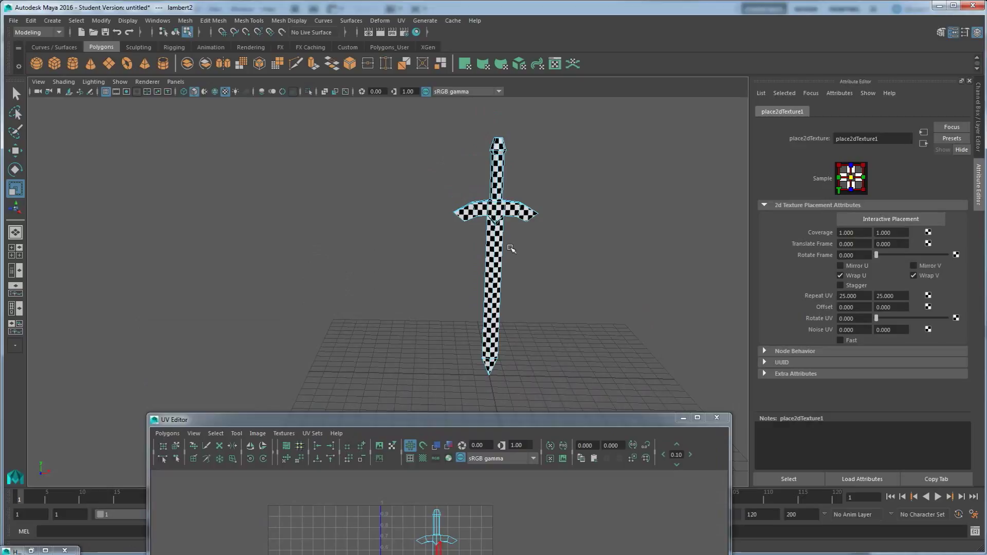
pyautogui.keyDown('alt'); pyautogui.moveTo(498, 265); pyautogui.dragTo(553, 250); pyautogui.keyUp('alt')
pyautogui.scroll(5, 534, 224)
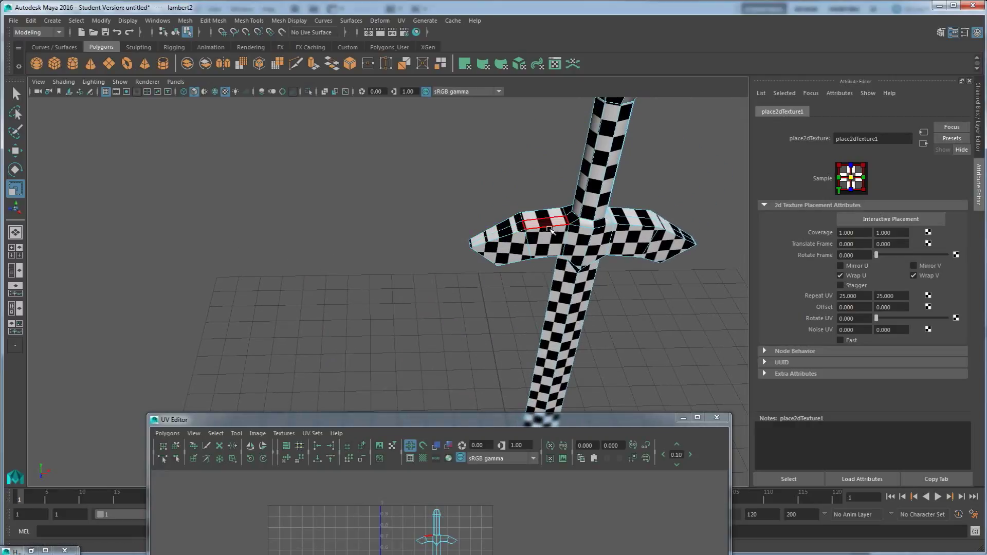
pyautogui.scroll(4, 514, 247)
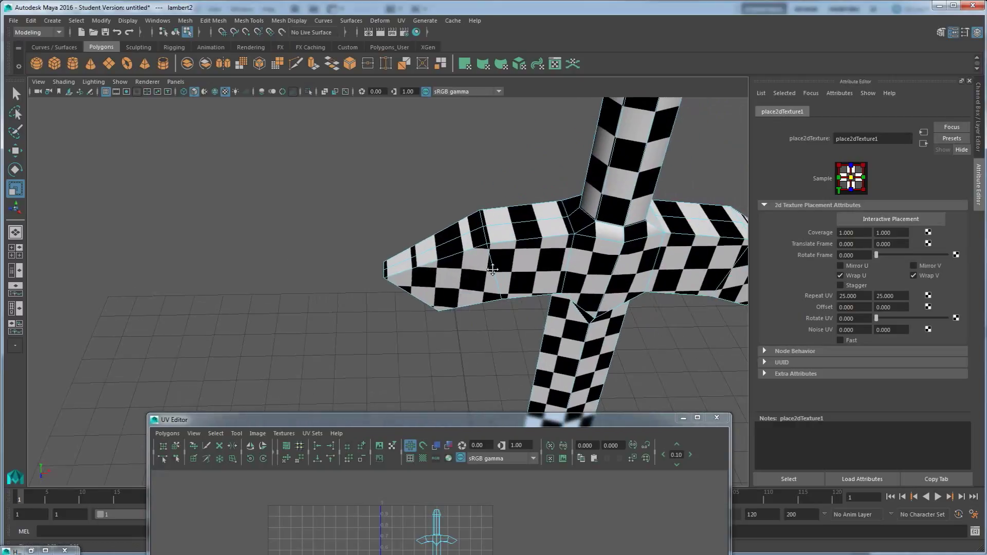
pyautogui.click(544, 248)
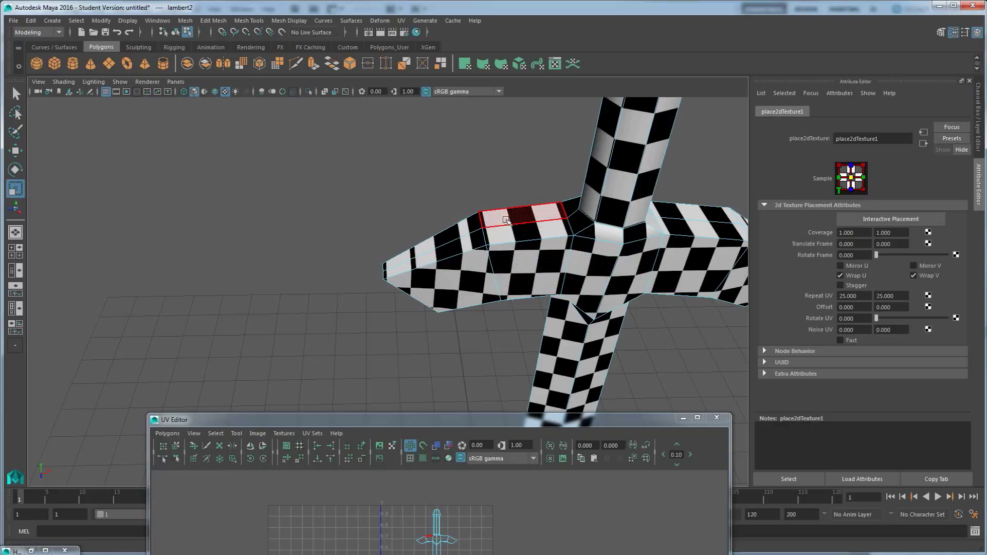
pyautogui.keyDown('alt'); pyautogui.moveTo(451, 245); pyautogui.dragTo(469, 245); pyautogui.keyUp('alt')
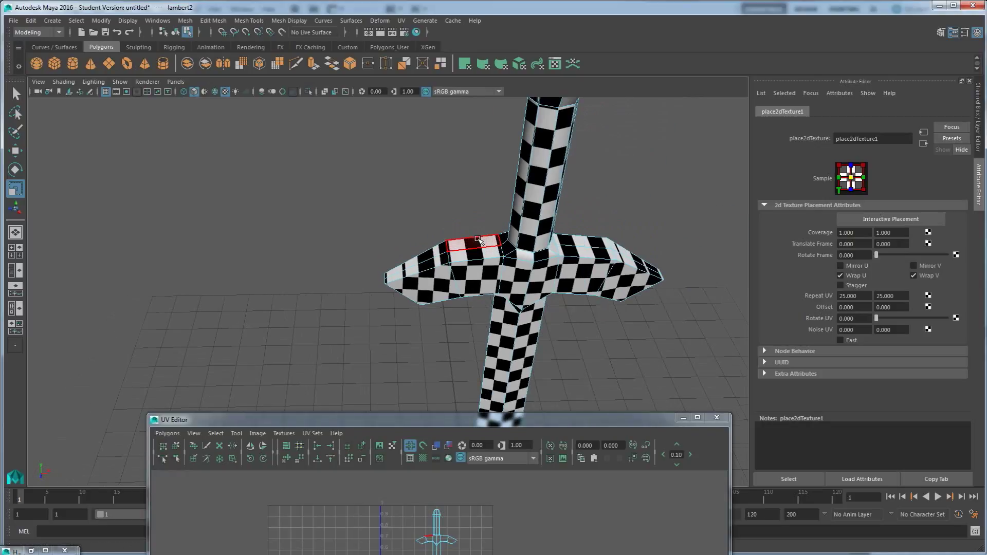
pyautogui.scroll(-5, 478, 240)
pyautogui.keyDown('alt'); pyautogui.moveTo(478, 239); pyautogui.dragTo(514, 242); pyautogui.keyUp('alt')
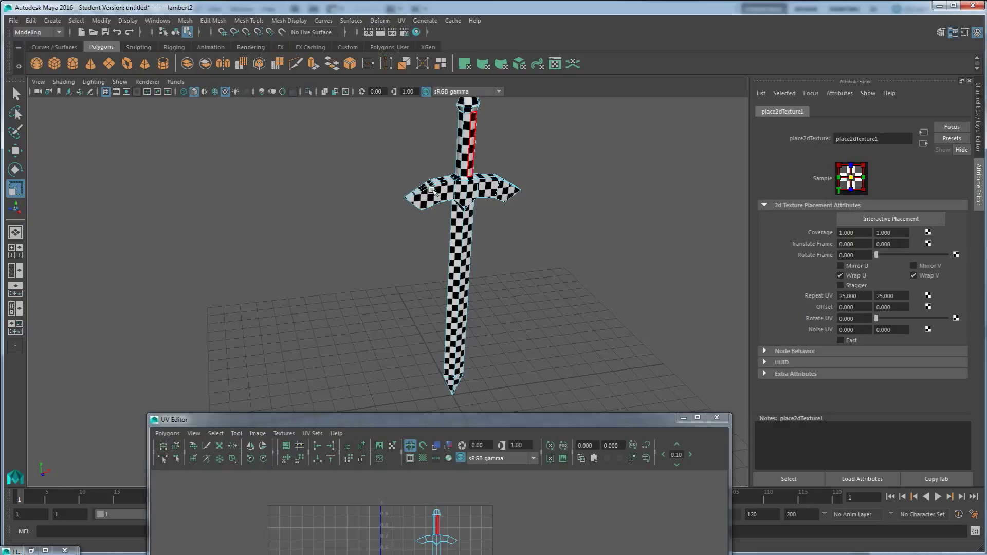
pyautogui.moveTo(456, 418); pyautogui.dragTo(399, 302)
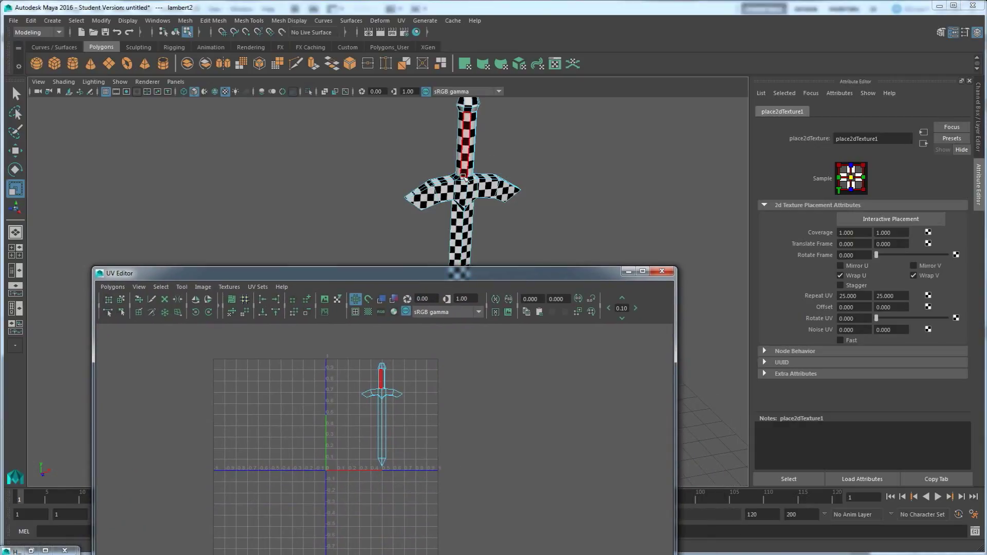
pyautogui.keyDown('alt'); pyautogui.moveTo(469, 187); pyautogui.dragTo(488, 164); pyautogui.keyUp('alt')
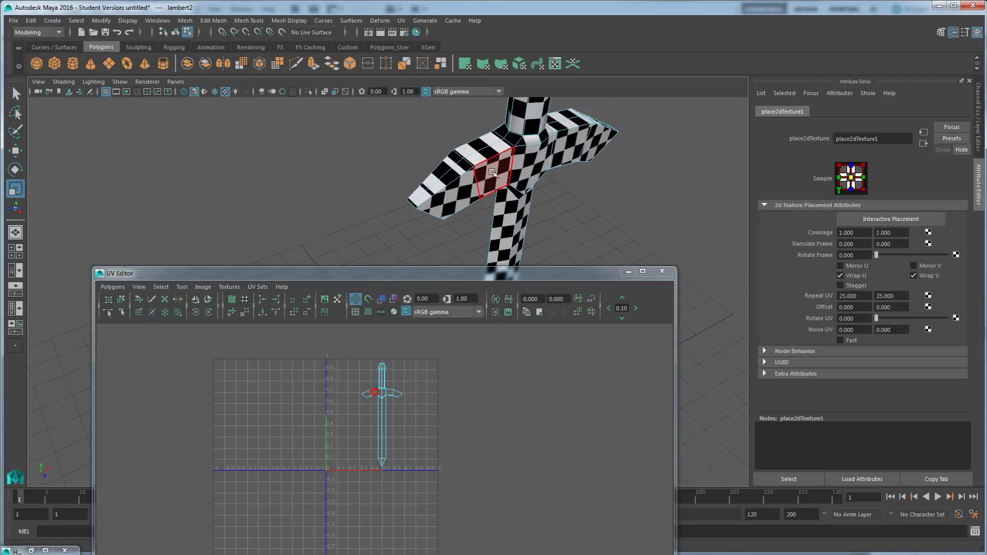
# Switch the sword to edge selection and select the edge loop running along the crossguard's upper edge
pyautogui.rightClick(489, 149)
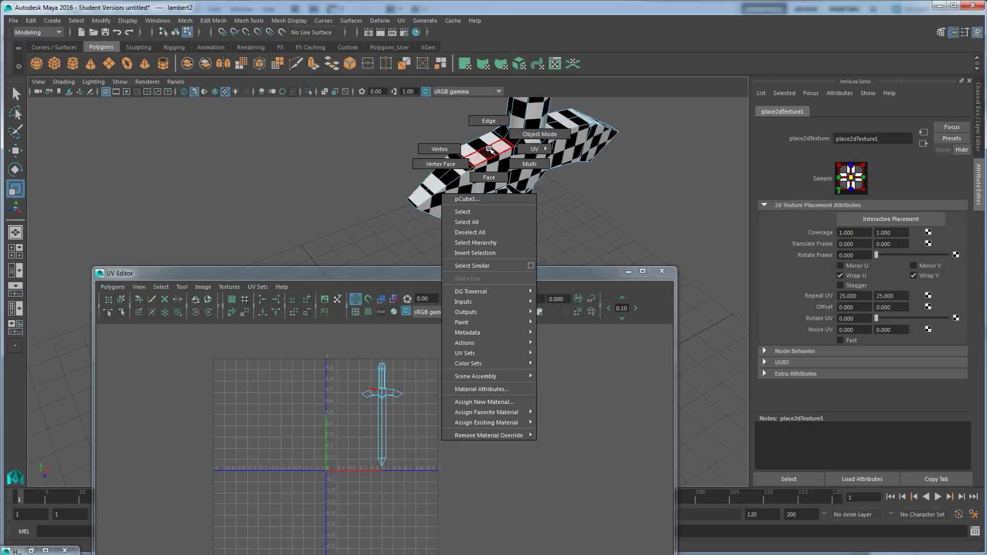
pyautogui.moveTo(489, 149); pyautogui.dragTo(492, 122, button='right')
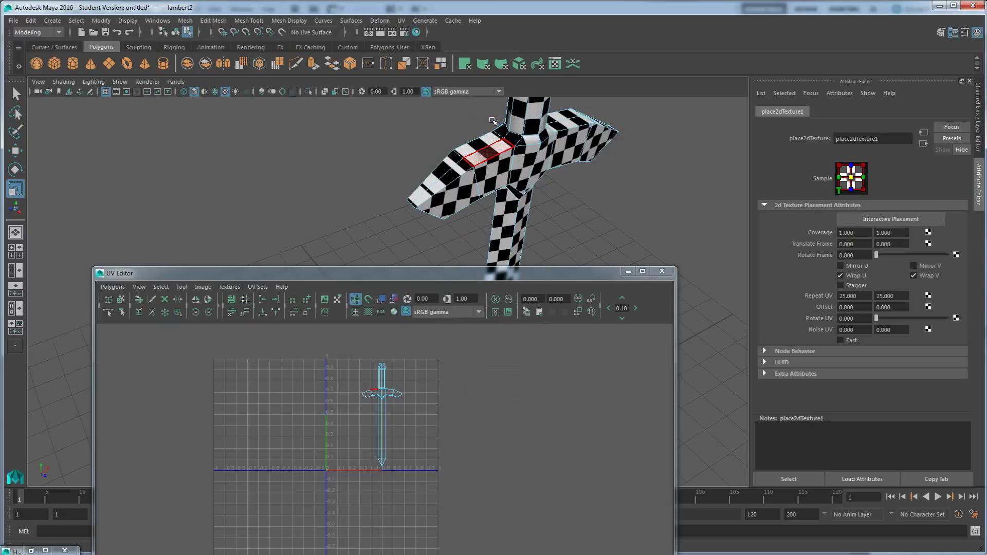
pyautogui.click(488, 145)
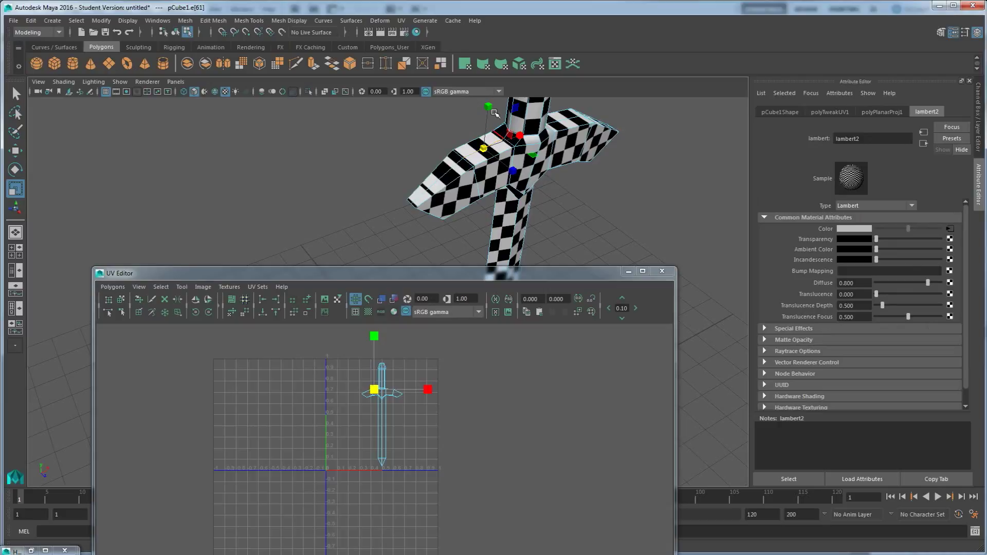
pyautogui.press('w')
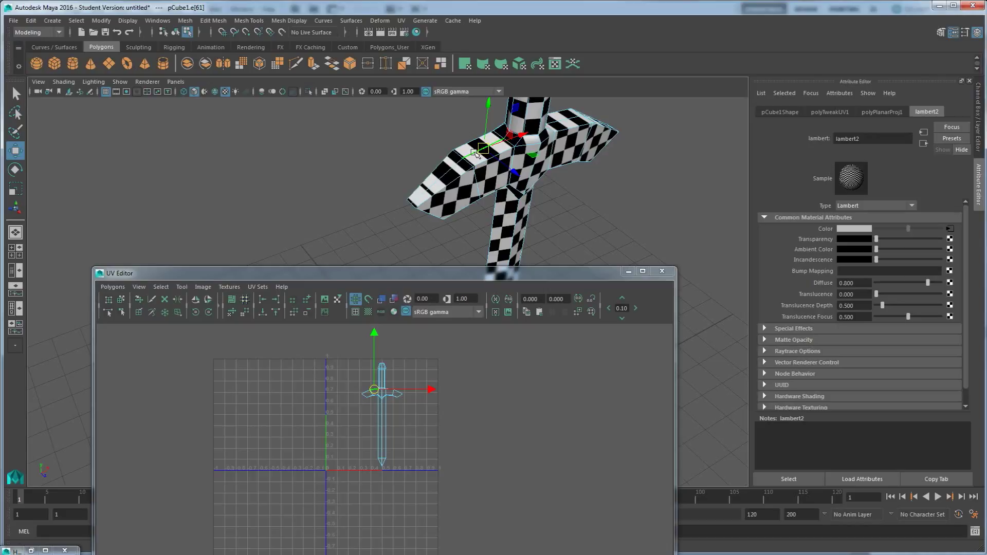
pyautogui.doubleClick(493, 149)
pyautogui.click(502, 153)
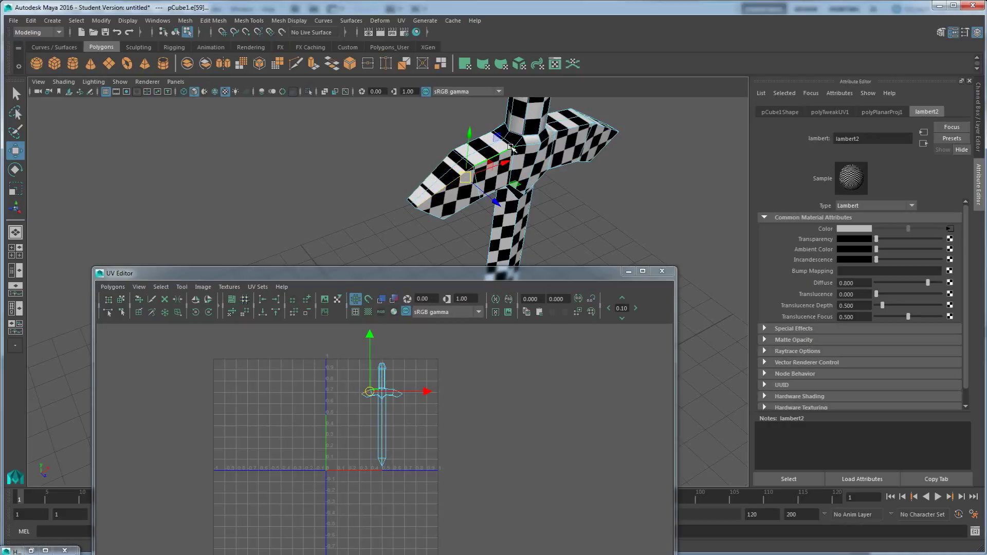
pyautogui.doubleClick(483, 150)
pyautogui.keyDown('alt'); pyautogui.moveTo(483, 149); pyautogui.dragTo(545, 242); pyautogui.keyUp('alt')
pyautogui.moveTo(565, 273); pyautogui.dragTo(552, 447)
pyautogui.keyDown('alt'); pyautogui.moveTo(536, 360); pyautogui.dragTo(531, 296); pyautogui.keyUp('alt')
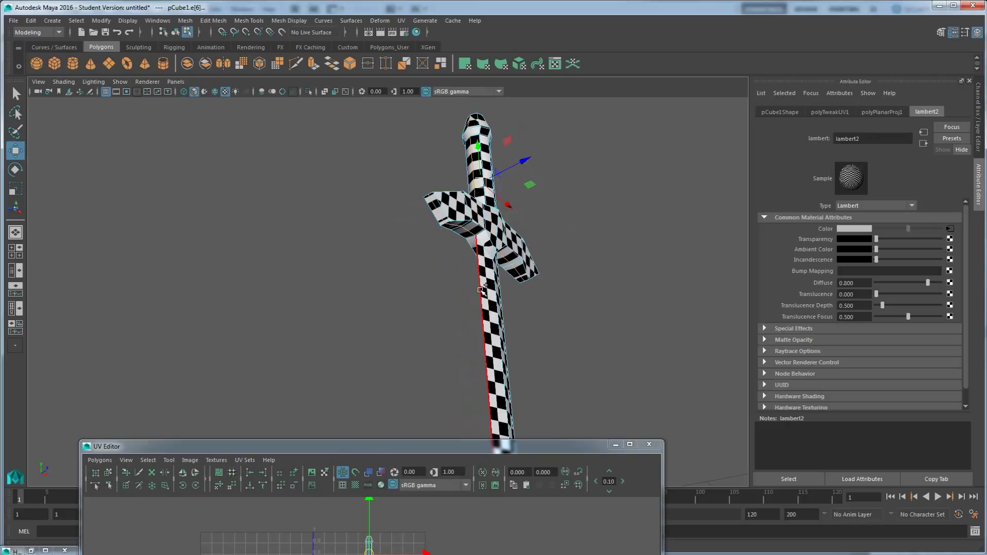
# Select the edge loops running along the sword's sides, check them around the model, and cut the UVs along those edges
pyautogui.click(482, 289)
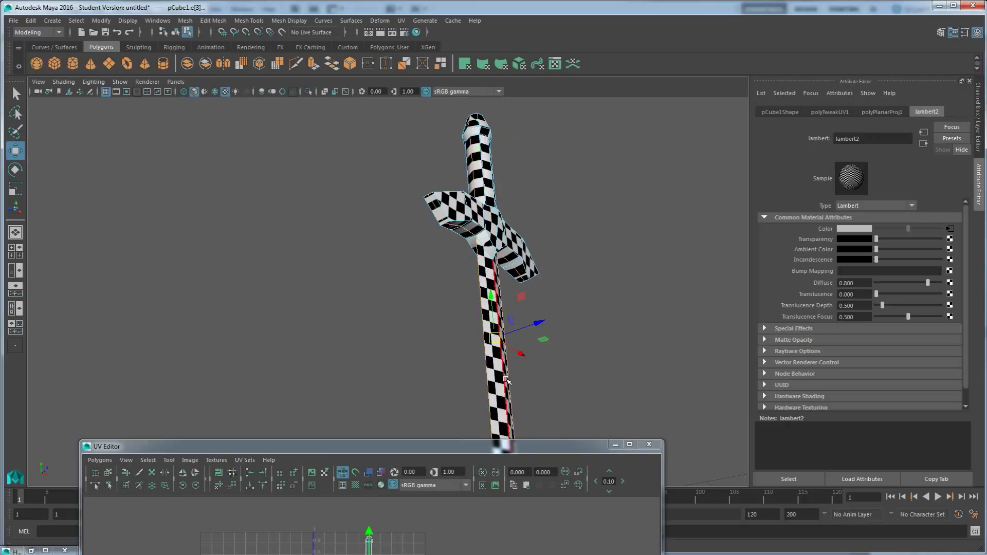
pyautogui.moveTo(437, 342)
pyautogui.keyDown('alt'); pyautogui.mouseDown()
pyautogui.moveTo(457, 285)
pyautogui.moveTo(432, 331)
pyautogui.mouseUp(); pyautogui.keyUp('alt')
pyautogui.keyDown('alt'); pyautogui.moveTo(432, 331); pyautogui.dragTo(459, 298, button='middle'); pyautogui.keyUp('alt')
pyautogui.keyDown('alt'); pyautogui.moveTo(459, 299); pyautogui.dragTo(456, 331); pyautogui.keyUp('alt')
pyautogui.keyDown('alt'); pyautogui.moveTo(457, 330); pyautogui.dragTo(473, 363, button='middle'); pyautogui.keyUp('alt')
pyautogui.keyDown('alt'); pyautogui.moveTo(540, 323); pyautogui.dragTo(493, 314); pyautogui.keyUp('alt')
pyautogui.keyDown('alt'); pyautogui.moveTo(424, 321); pyautogui.dragTo(382, 189); pyautogui.keyUp('alt')
pyautogui.keyDown('alt'); pyautogui.moveTo(392, 253); pyautogui.dragTo(407, 410); pyautogui.keyUp('alt')
pyautogui.moveTo(419, 448); pyautogui.dragTo(421, 222)
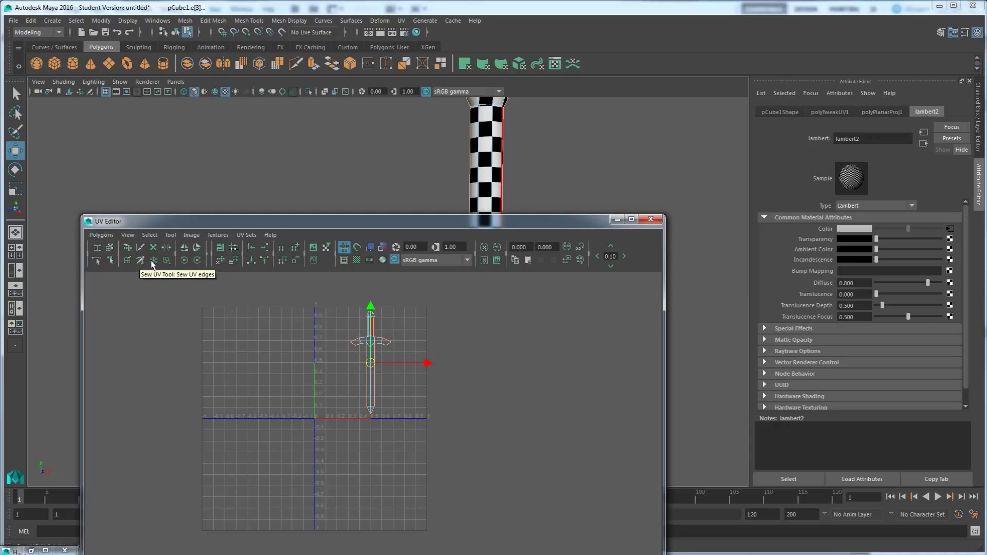
pyautogui.click(102, 236)
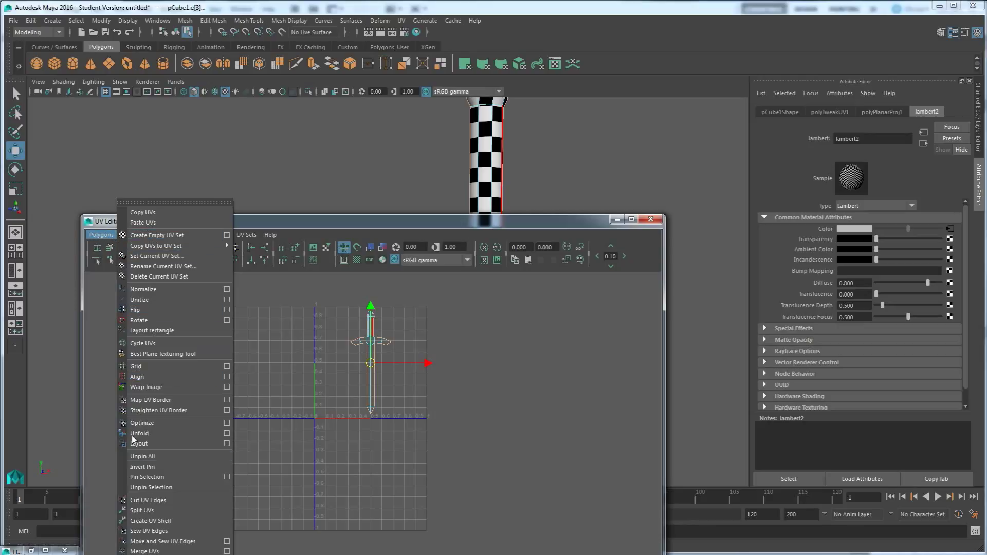
pyautogui.click(151, 501)
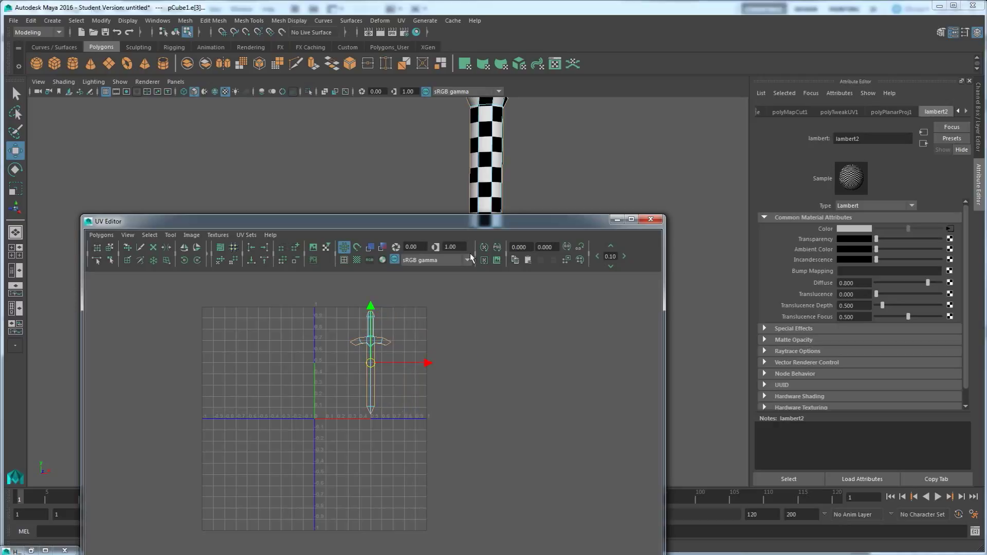
# Select the crossguard's center face in face mode and convert the selection to UVs
pyautogui.moveTo(505, 176)
pyautogui.keyDown('alt'); pyautogui.mouseDown(button='middle')
pyautogui.moveTo(509, 235)
pyautogui.moveTo(529, 115)
pyautogui.moveTo(501, 176)
pyautogui.mouseUp(button='middle'); pyautogui.keyUp('alt')
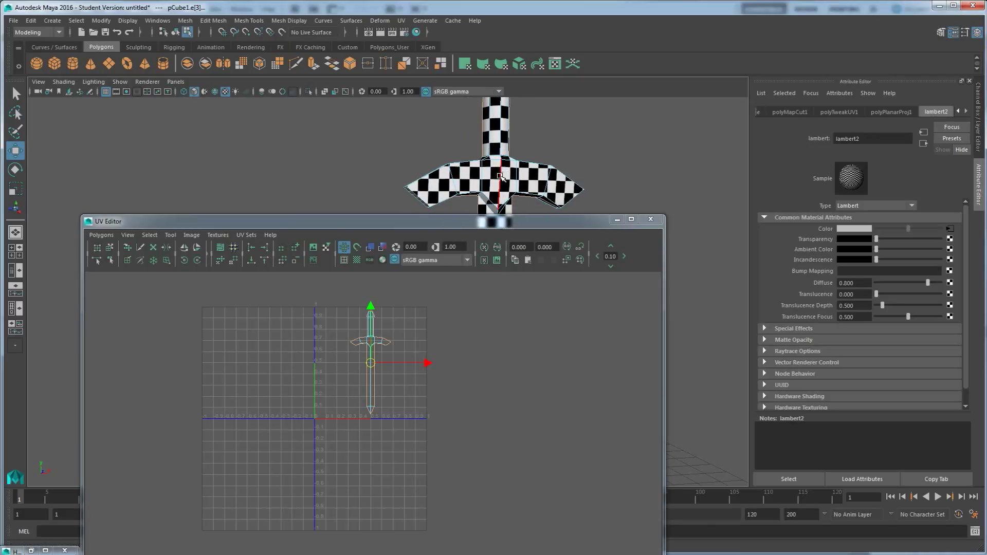
pyautogui.rightClick(500, 175)
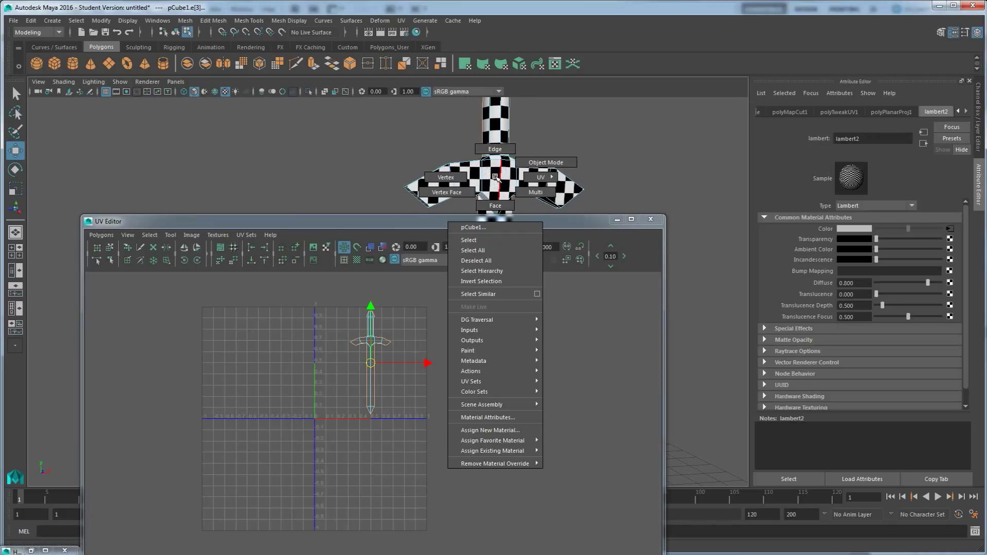
pyautogui.click(495, 206)
pyautogui.click(494, 178)
pyautogui.click(495, 178)
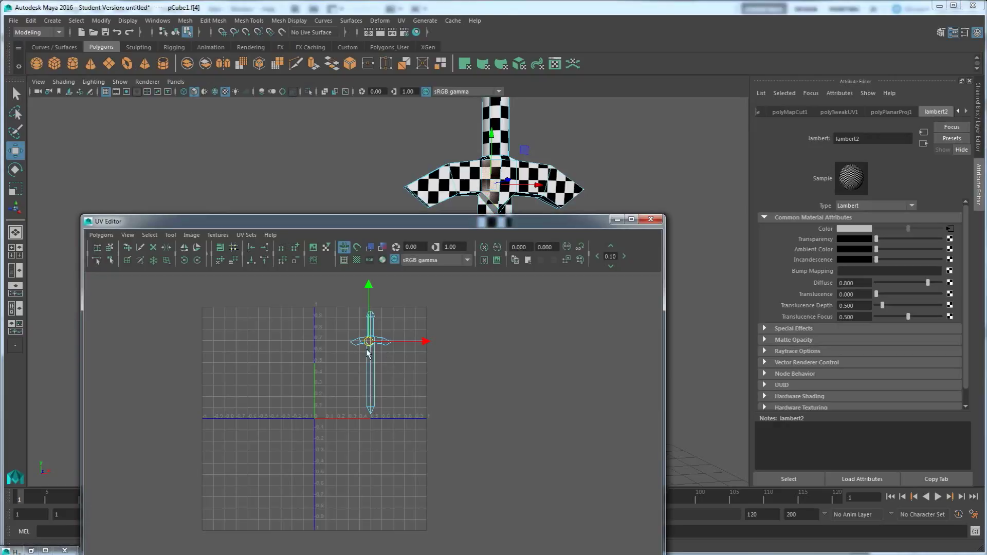
pyautogui.keyDown('ctrl'); pyautogui.rightClick(383, 353); pyautogui.keyUp('ctrl')
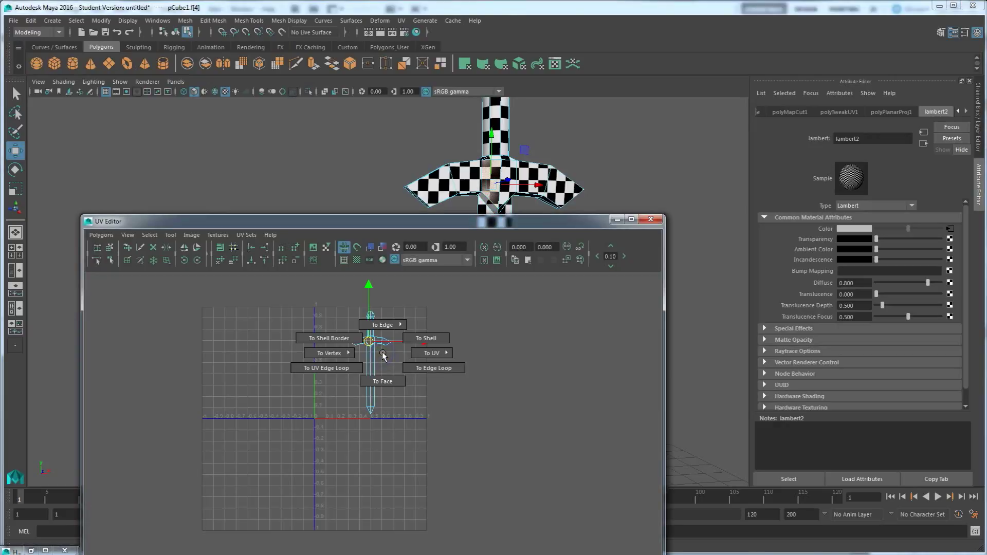
pyautogui.keyDown('ctrl'); pyautogui.moveTo(386, 353); pyautogui.dragTo(461, 348, button='right'); pyautogui.keyUp('ctrl')
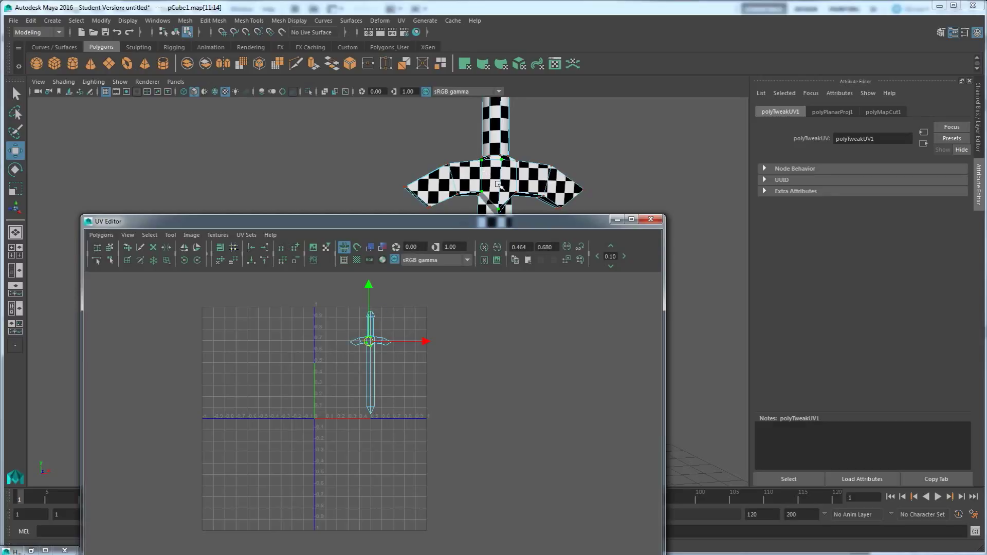
# Select a UV on the crossguard, expand the selection to its whole shell, and move that shell horizontally to the right of the other one
pyautogui.moveTo(502, 171); pyautogui.dragTo(570, 169, button='right')
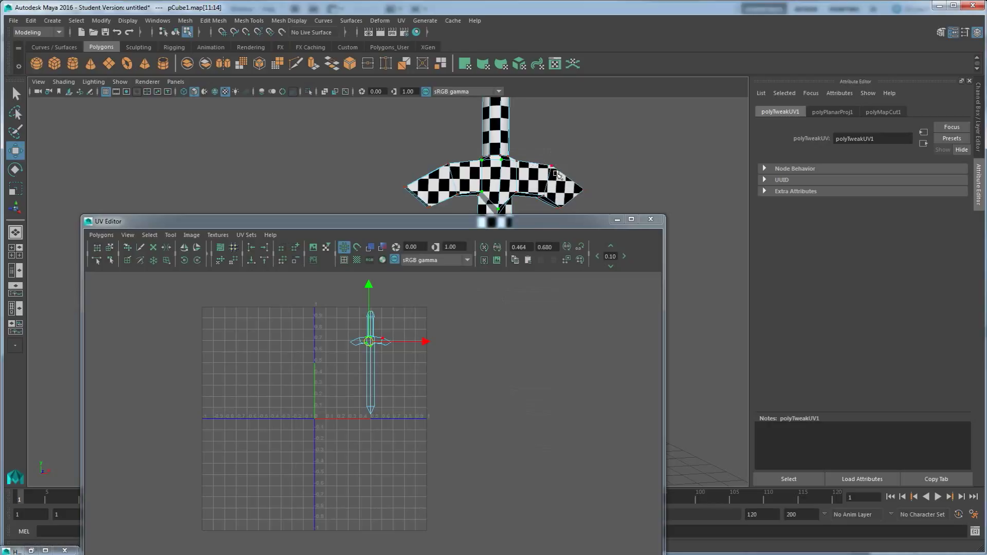
pyautogui.click(551, 167)
pyautogui.click(552, 166)
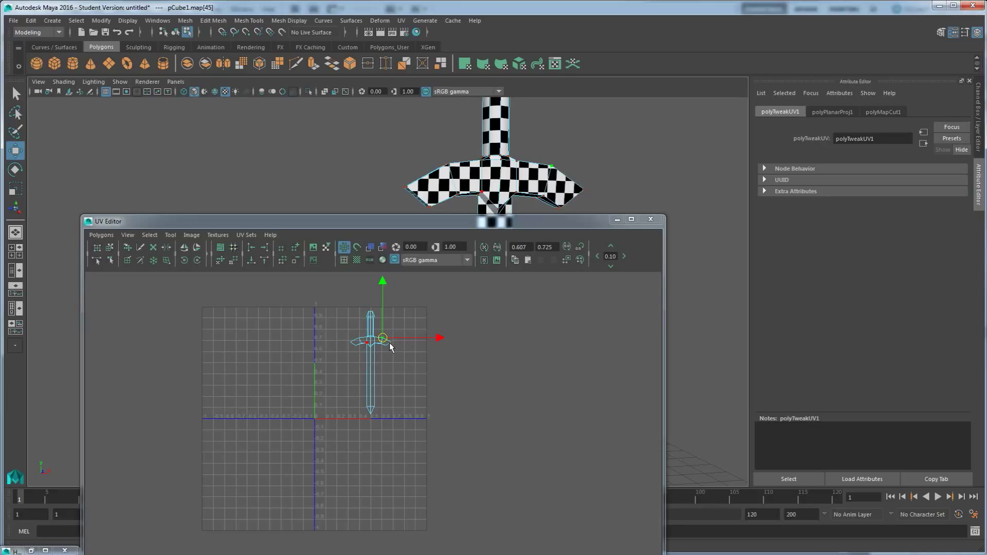
pyautogui.keyDown('ctrl'); pyautogui.moveTo(389, 350); pyautogui.dragTo(423, 333, button='right'); pyautogui.keyUp('ctrl')
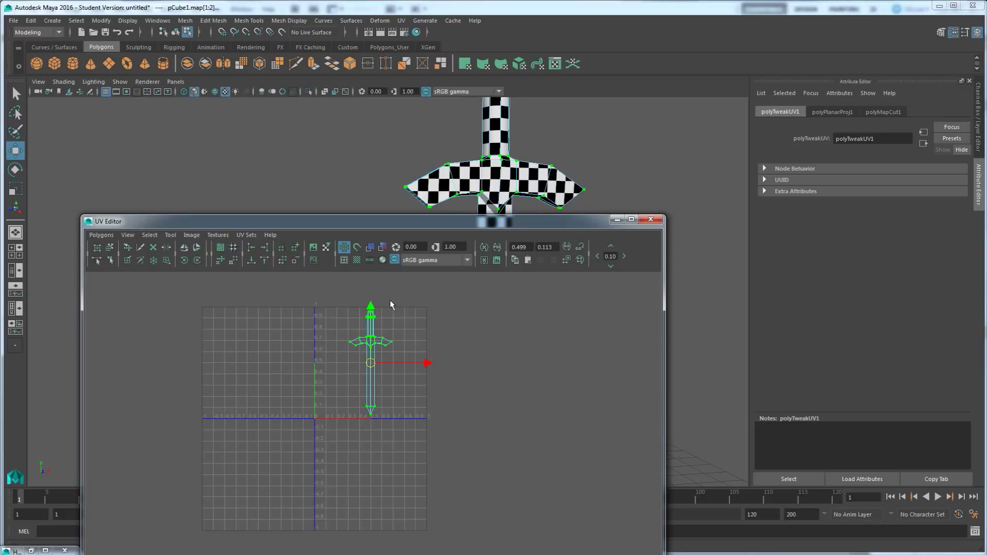
pyautogui.keyDown('alt'); pyautogui.moveTo(443, 211); pyautogui.dragTo(476, 167); pyautogui.keyUp('alt')
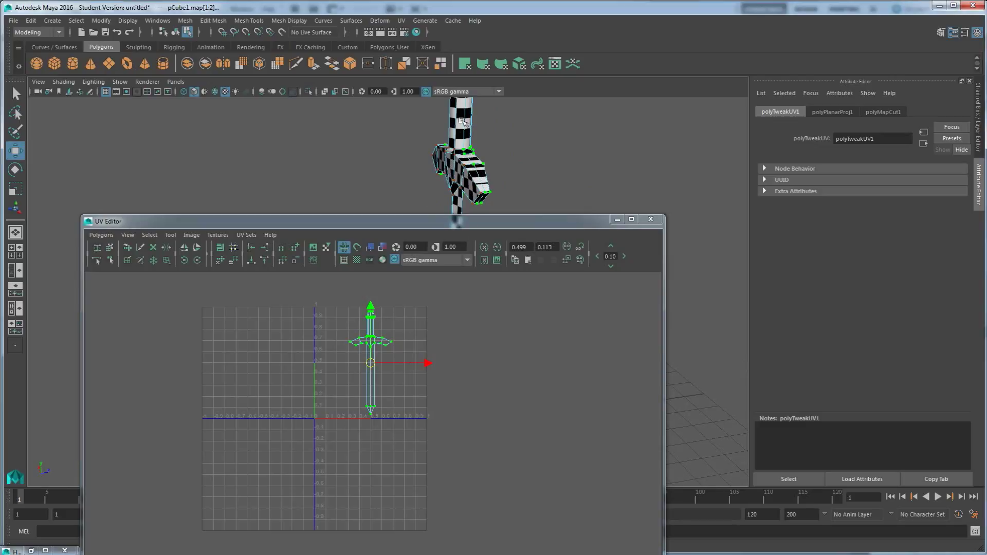
pyautogui.keyDown('alt'); pyautogui.moveTo(442, 171); pyautogui.dragTo(385, 163); pyautogui.keyUp('alt')
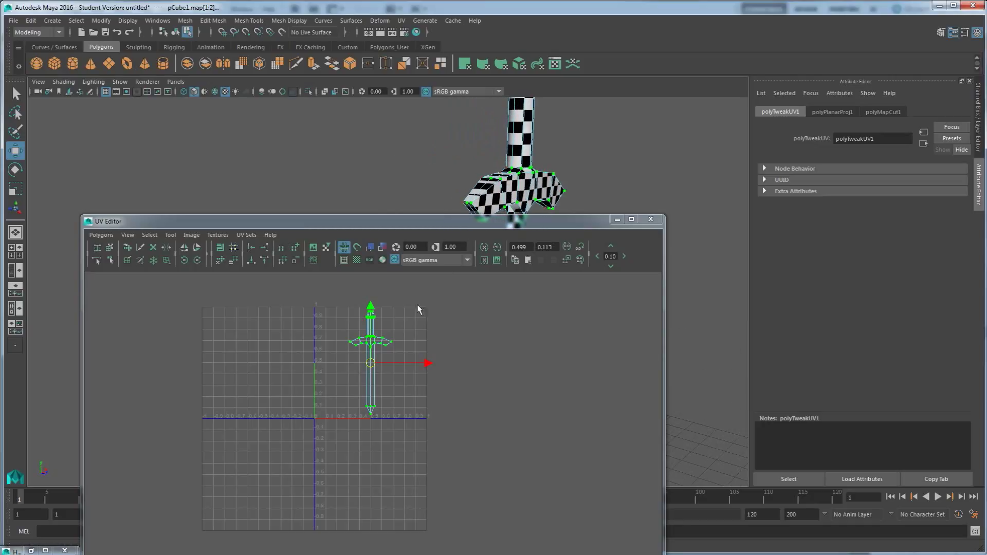
pyautogui.moveTo(430, 365); pyautogui.dragTo(471, 365)
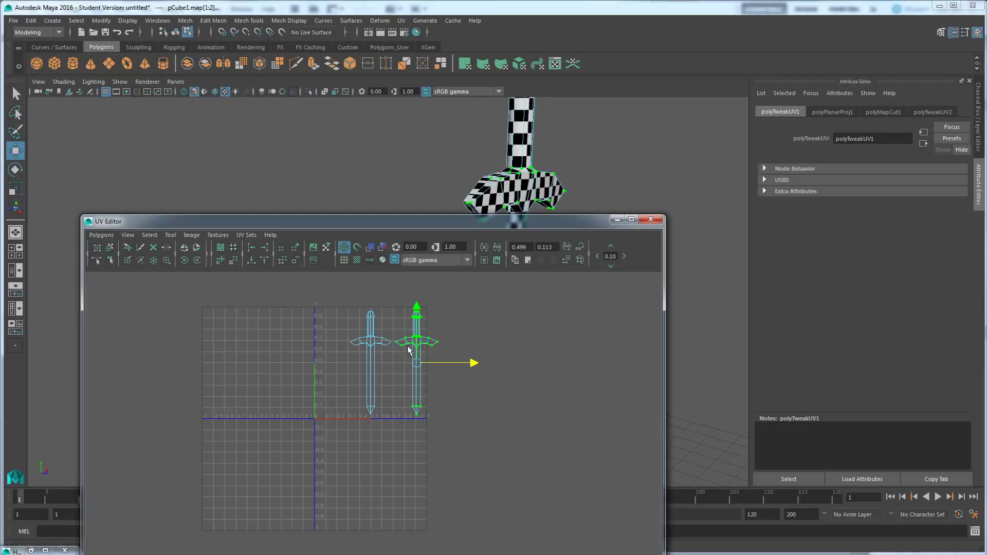
# Select the UVs of both sword shells and set the Unfold UVs method to Legacy
pyautogui.moveTo(375, 346); pyautogui.dragTo(411, 348, button='right')
pyautogui.moveTo(356, 317); pyautogui.dragTo(459, 435)
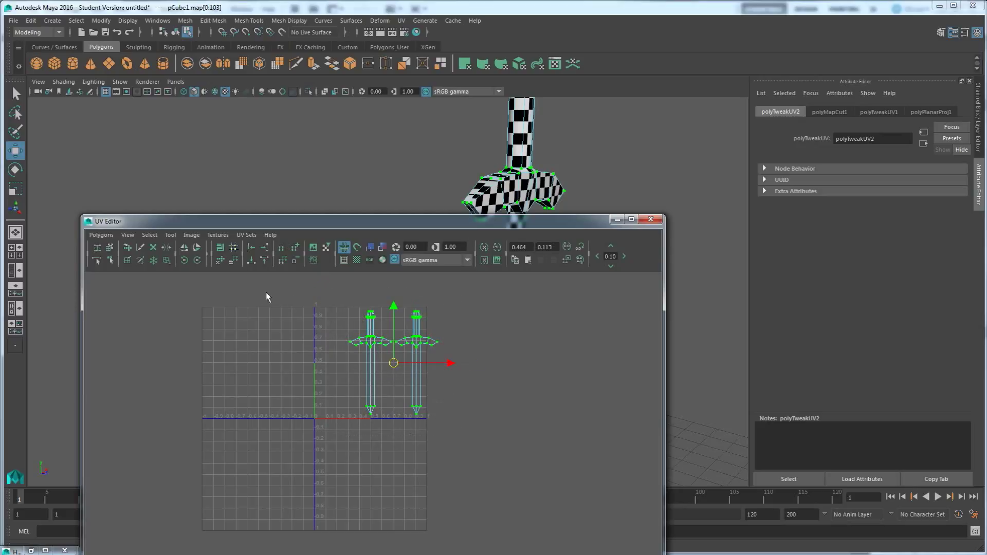
pyautogui.click(105, 235)
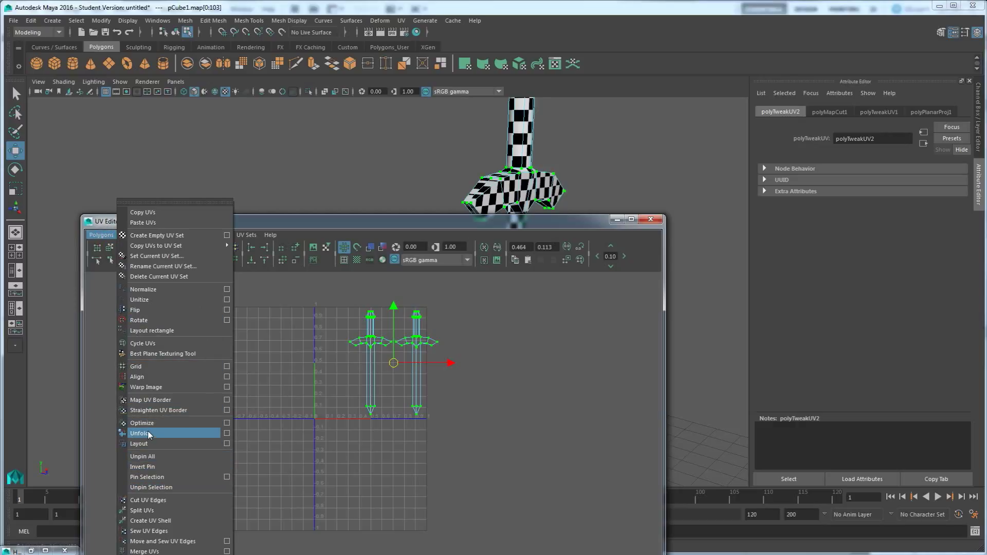
pyautogui.click(227, 434)
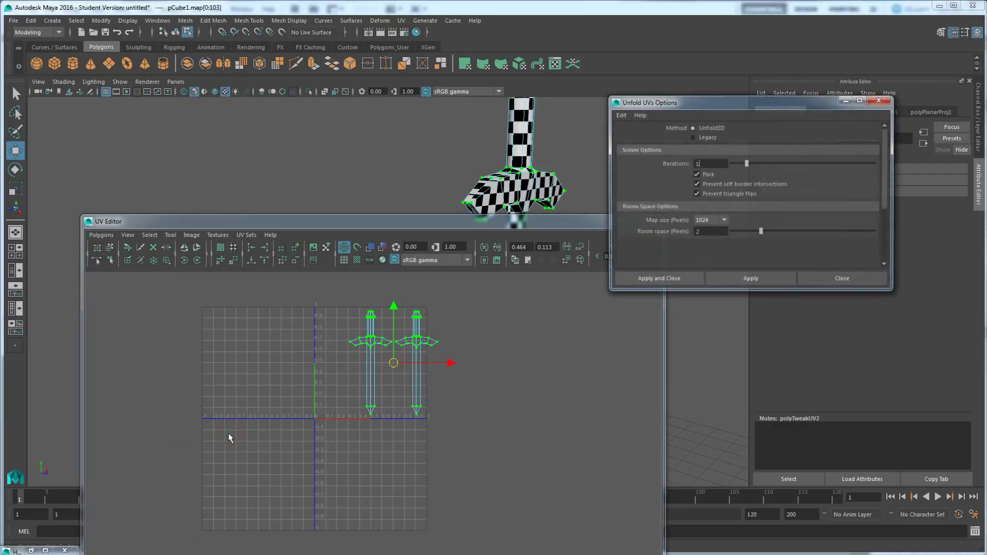
pyautogui.click(703, 137)
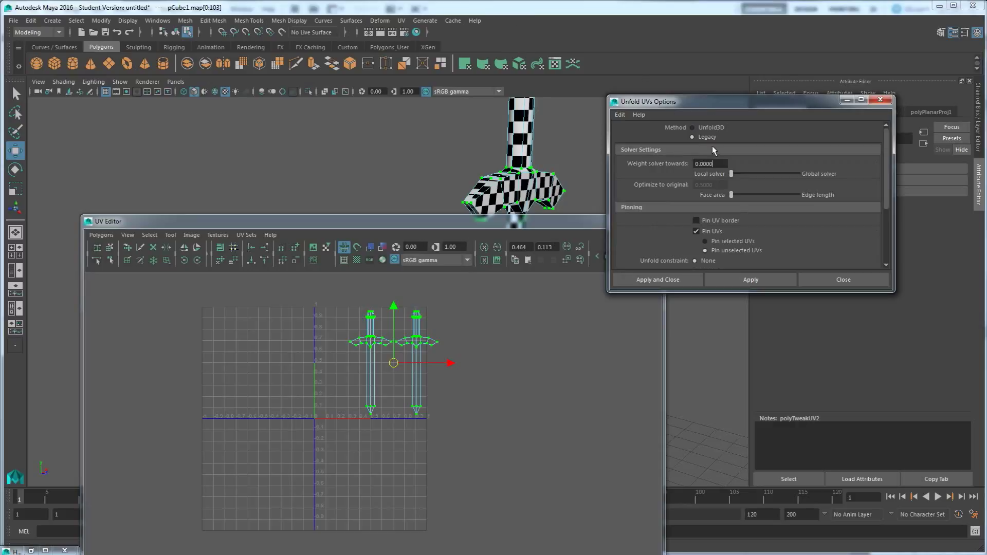
pyautogui.click(707, 129)
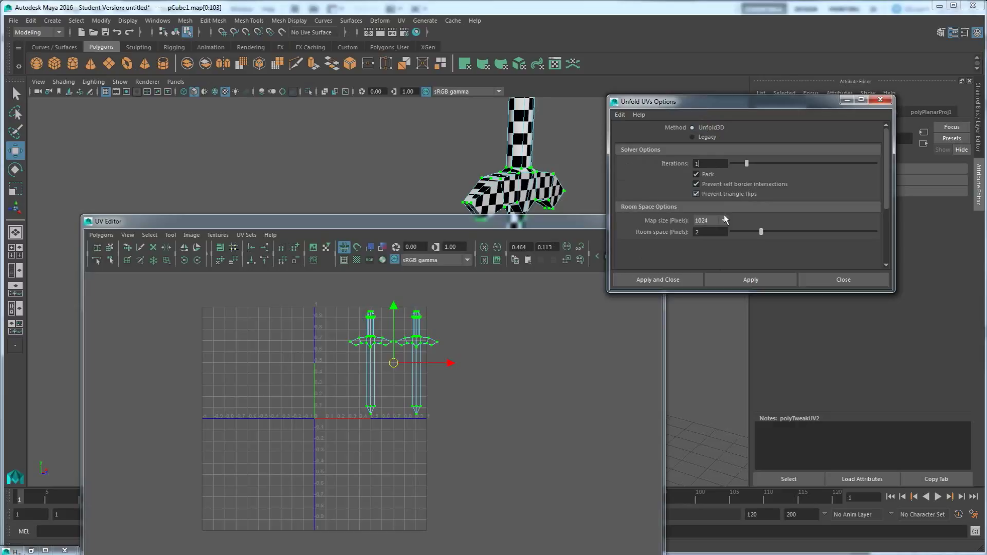
pyautogui.click(709, 137)
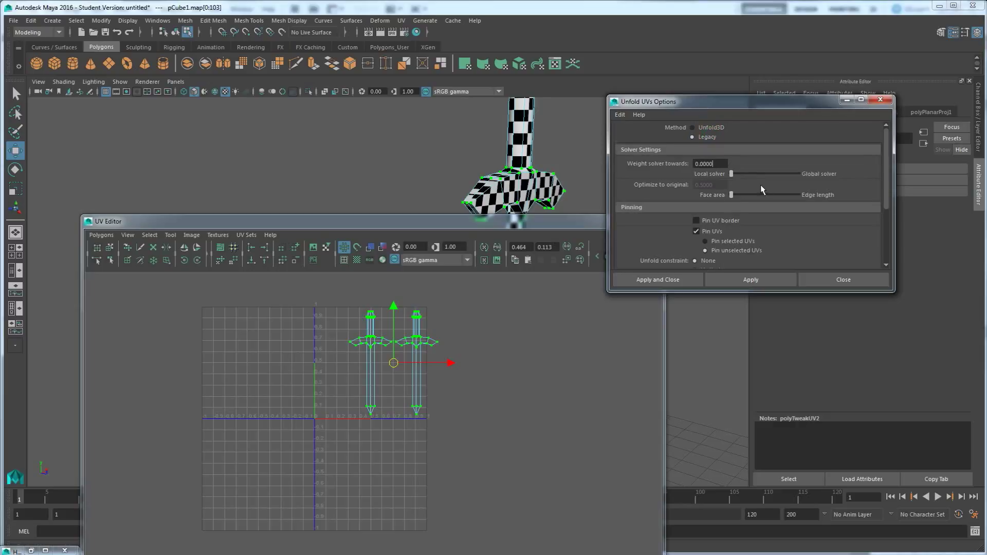
# Rearrange the windows so the checkered sword is in view and apply the Legacy unfold to both shells
pyautogui.moveTo(740, 107); pyautogui.dragTo(766, 31)
pyautogui.moveTo(573, 222); pyautogui.dragTo(372, 258)
pyautogui.moveTo(514, 258)
pyautogui.keyDown('alt'); pyautogui.mouseDown()
pyautogui.moveTo(557, 247)
pyautogui.moveTo(529, 252)
pyautogui.mouseUp(); pyautogui.keyUp('alt')
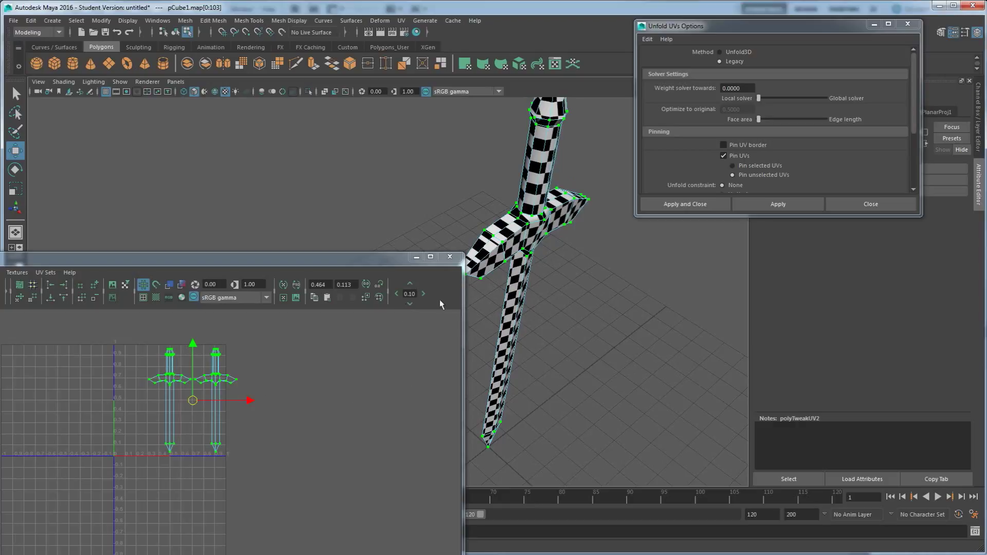
pyautogui.click(763, 205)
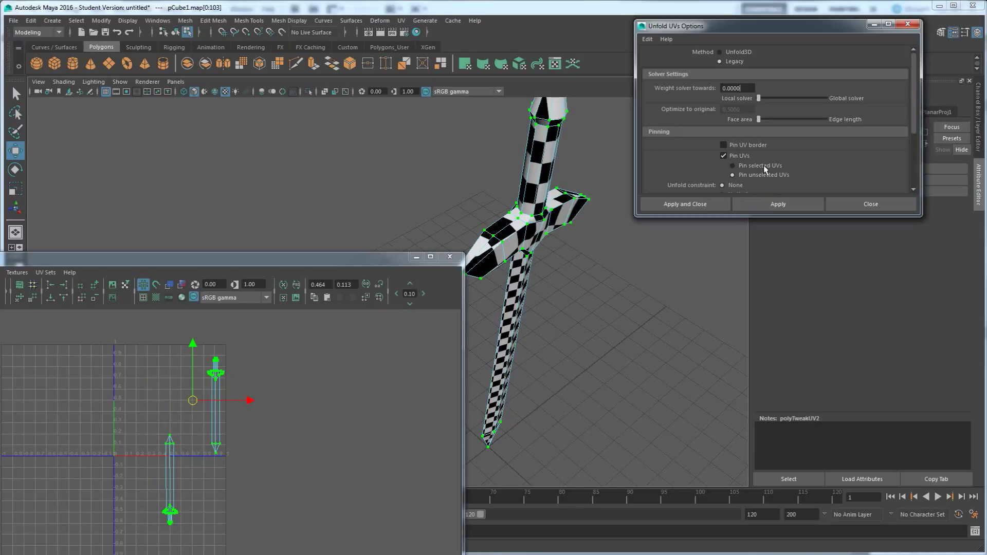
# Select the UVs of the upside-down sword shell and set the unfold's maximum iterations to 10
pyautogui.scroll(-3, 764, 165)
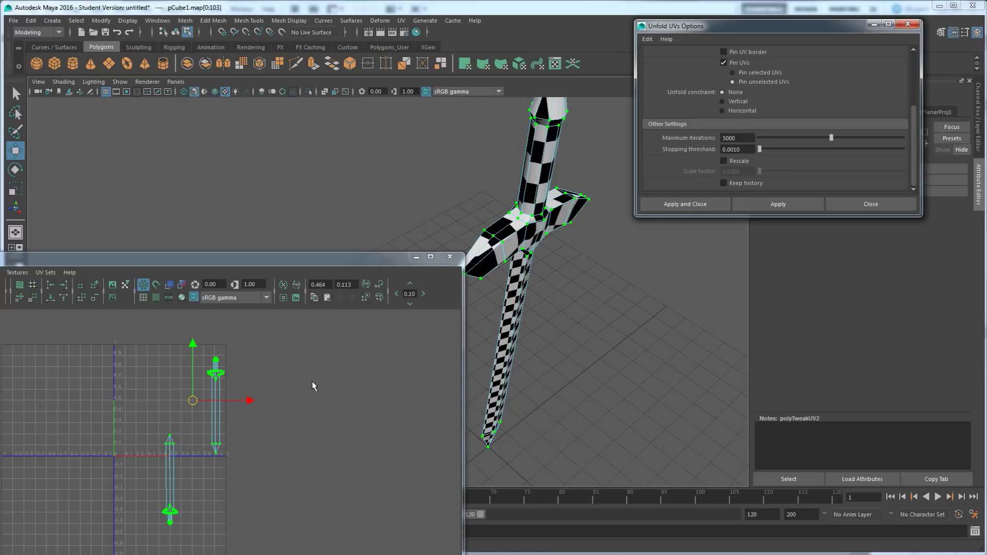
pyautogui.keyDown('alt'); pyautogui.moveTo(219, 471); pyautogui.dragTo(208, 446, button='middle'); pyautogui.keyUp('alt')
pyautogui.moveTo(157, 402); pyautogui.dragTo(218, 517)
pyautogui.moveTo(749, 138); pyautogui.dragTo(719, 140)
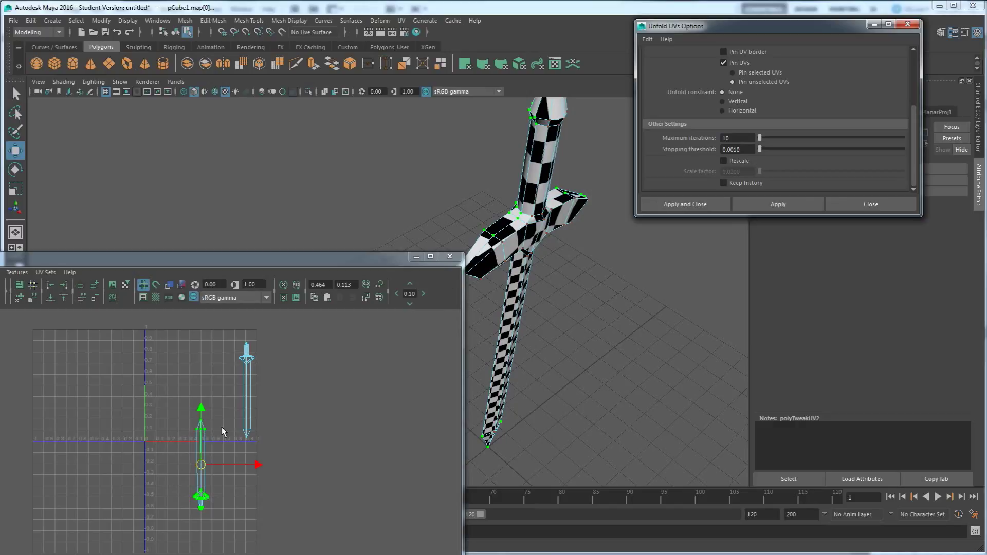
# Rotate the upside-down shell until it is upright and move it directly beside the other shell
pyautogui.press('e')
pyautogui.moveTo(230, 418); pyautogui.dragTo(165, 520)
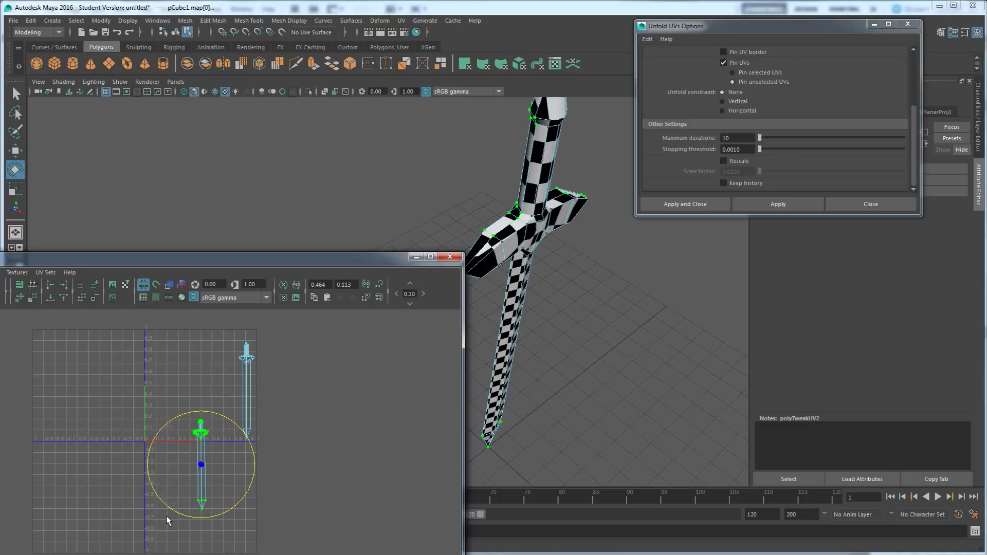
pyautogui.press('w')
pyautogui.moveTo(203, 469); pyautogui.dragTo(225, 378)
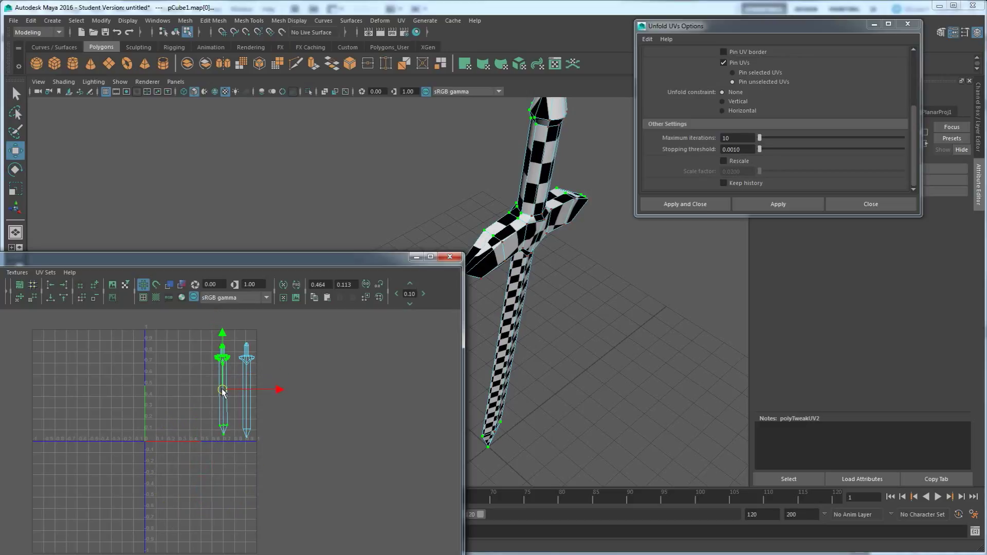
# Select the repositioned shell's UVs and scale it slightly to match the other shell's size
pyautogui.click(277, 367)
pyautogui.scroll(3, 247, 384)
pyautogui.moveTo(214, 358); pyautogui.dragTo(249, 468)
pyautogui.press('r')
pyautogui.moveTo(242, 402); pyautogui.dragTo(239, 400)
pyautogui.click(320, 375)
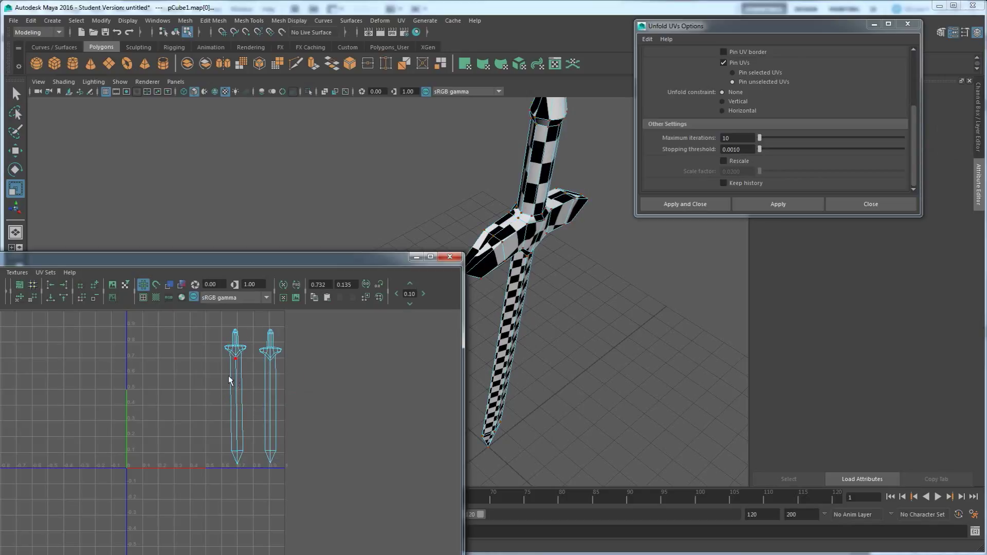
# Examine the checker pattern on the crossguard from the front and compare the crossguard UVs of both shells up close
pyautogui.click(15, 151)
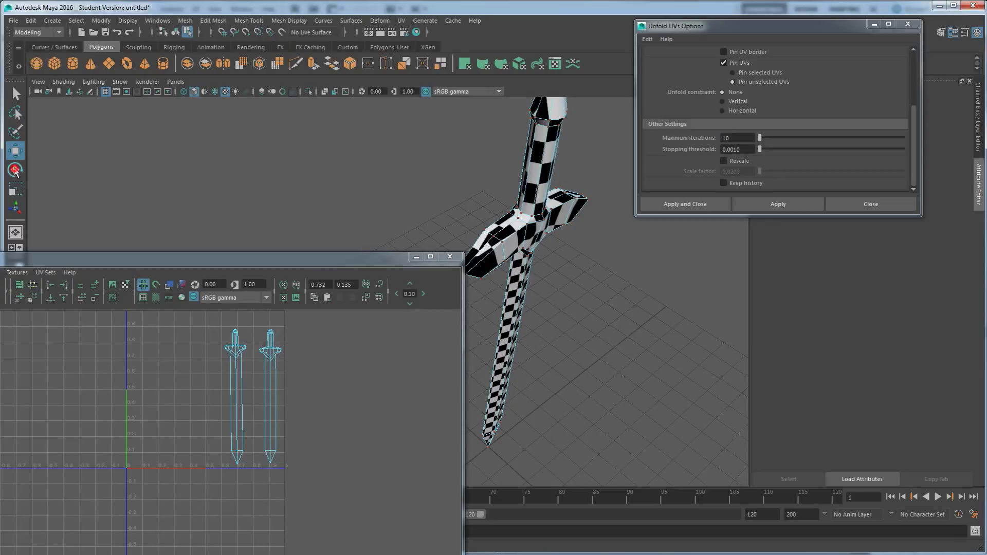
pyautogui.click(16, 190)
pyautogui.keyDown('alt'); pyautogui.moveTo(537, 299); pyautogui.dragTo(560, 333, button='middle'); pyautogui.keyUp('alt')
pyautogui.keyDown('alt'); pyautogui.moveTo(559, 334); pyautogui.dragTo(538, 236); pyautogui.keyUp('alt')
pyautogui.keyDown('alt'); pyautogui.moveTo(549, 272); pyautogui.dragTo(564, 267, button='middle'); pyautogui.keyUp('alt')
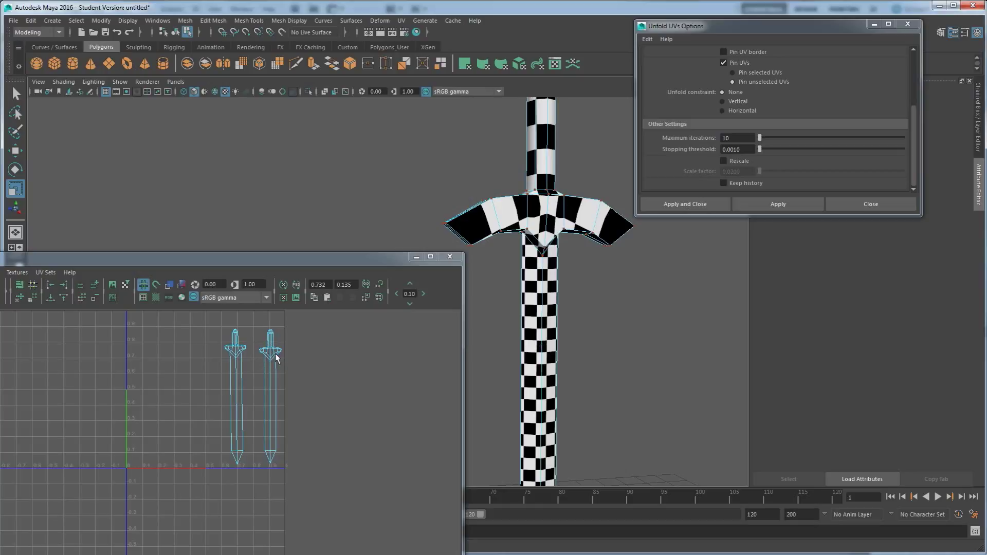
pyautogui.click(542, 254)
pyautogui.scroll(3, 275, 396)
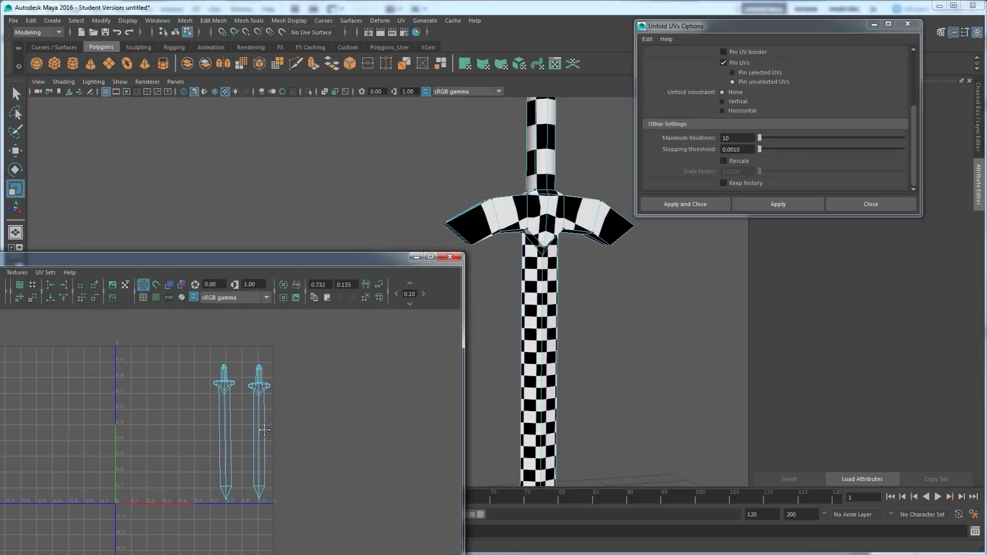
pyautogui.scroll(4, 275, 396)
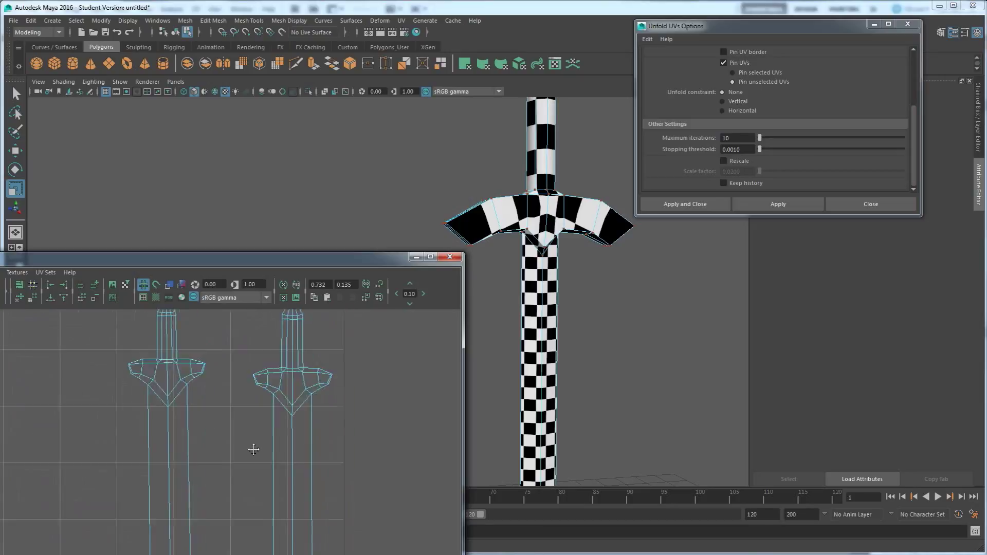
pyautogui.scroll(2, 264, 408)
pyautogui.scroll(3, 282, 394)
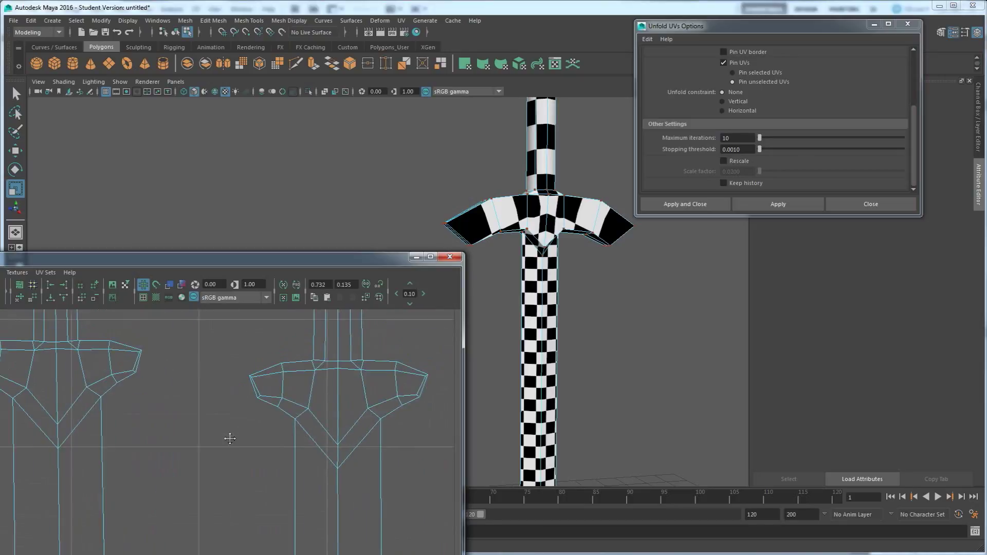
# In edge mode, select the inner UV edges at the crossguard's outer tip on the unrotated shell
pyautogui.moveTo(281, 389); pyautogui.dragTo(283, 359, button='right')
pyautogui.scroll(3, 315, 395)
pyautogui.keyDown('alt'); pyautogui.moveTo(315, 395); pyautogui.dragTo(237, 462, button='middle'); pyautogui.keyUp('alt')
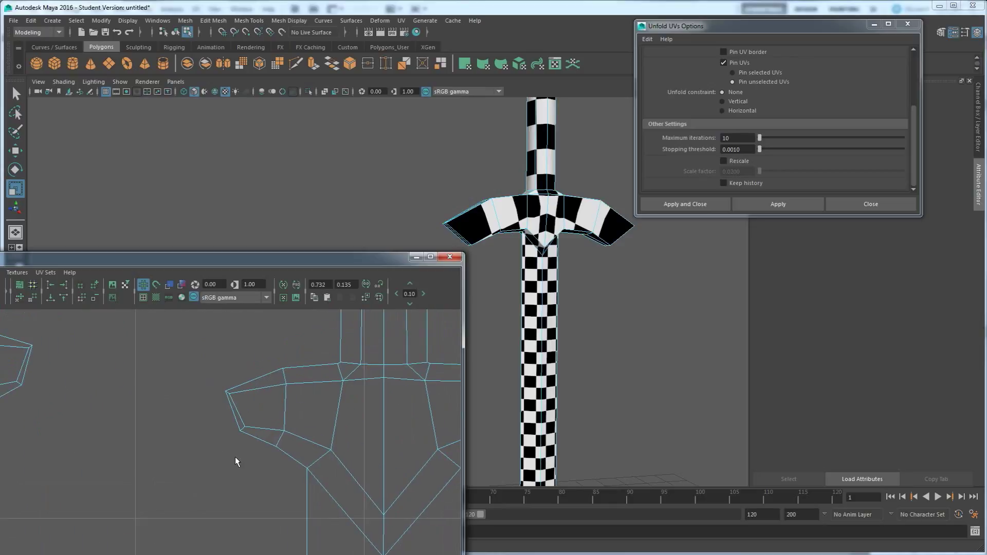
pyautogui.click(243, 428)
pyautogui.scroll(3, 234, 404)
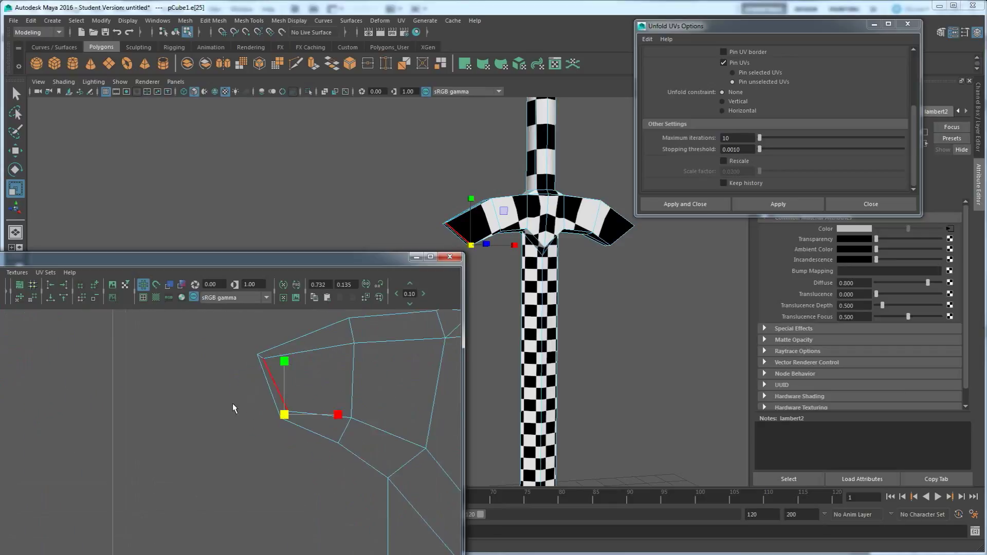
pyautogui.scroll(-2, 269, 397)
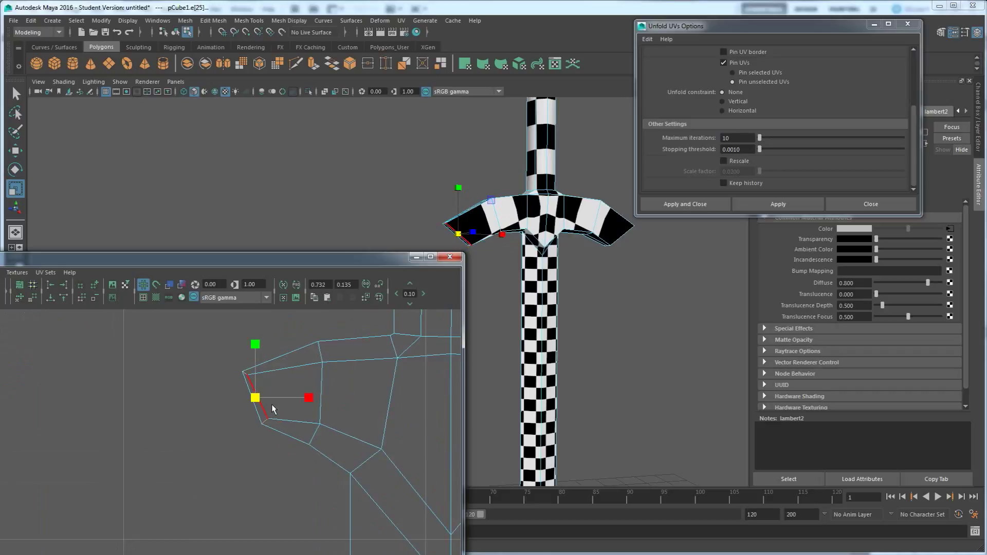
# Inspect the crossguard's tip on the model from several angles for stretching in the checker pattern
pyautogui.keyDown('alt'); pyautogui.moveTo(515, 257); pyautogui.dragTo(533, 211); pyautogui.keyUp('alt')
pyautogui.click(544, 252)
pyautogui.click(543, 252)
pyautogui.keyDown('alt'); pyautogui.moveTo(544, 252); pyautogui.dragTo(529, 243); pyautogui.keyUp('alt')
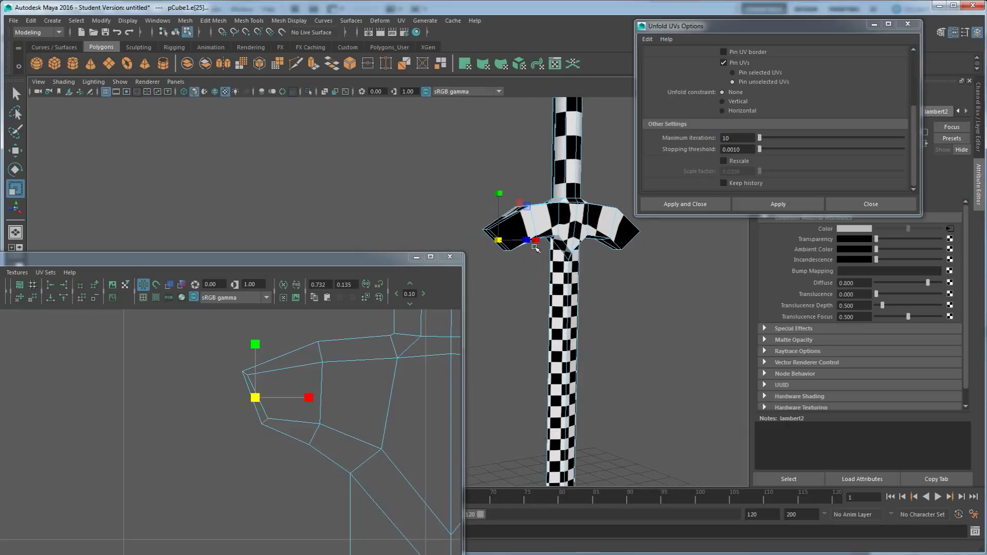
pyautogui.click(528, 240)
pyautogui.click(528, 241)
pyautogui.keyDown('alt'); pyautogui.moveTo(528, 241); pyautogui.dragTo(560, 159); pyautogui.keyUp('alt')
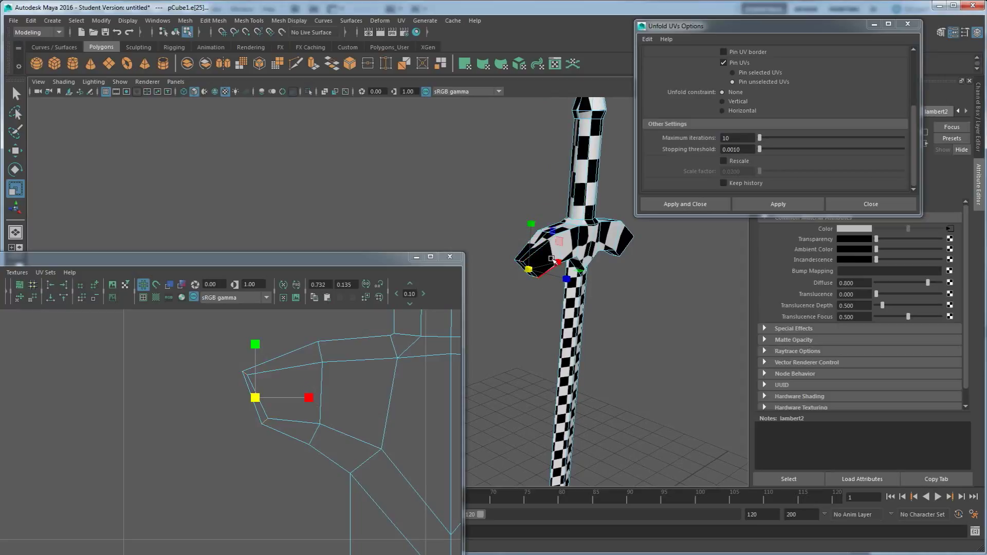
pyautogui.scroll(5, 584, 271)
pyautogui.scroll(-2, 618, 283)
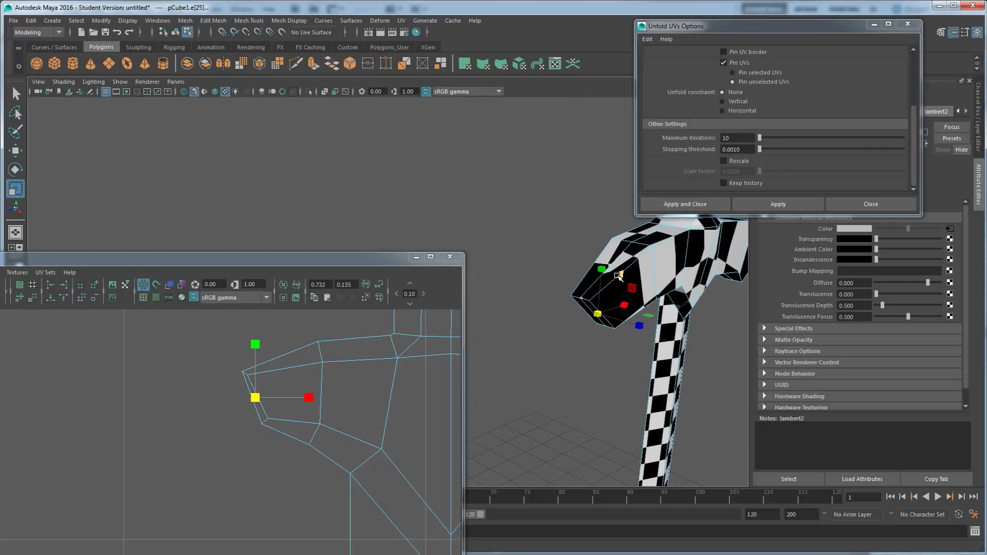
pyautogui.keyDown('alt'); pyautogui.moveTo(660, 312); pyautogui.dragTo(633, 291); pyautogui.keyUp('alt')
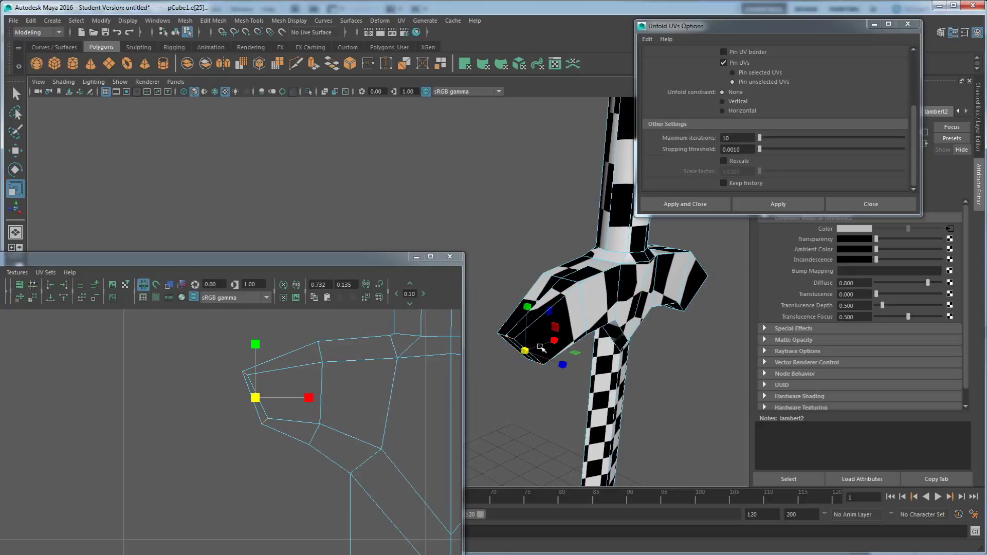
# Cut the UVs along the selected edges at the crossguard's tip
pyautogui.keyDown('alt'); pyautogui.moveTo(296, 413); pyautogui.dragTo(280, 409, button='middle'); pyautogui.keyUp('alt')
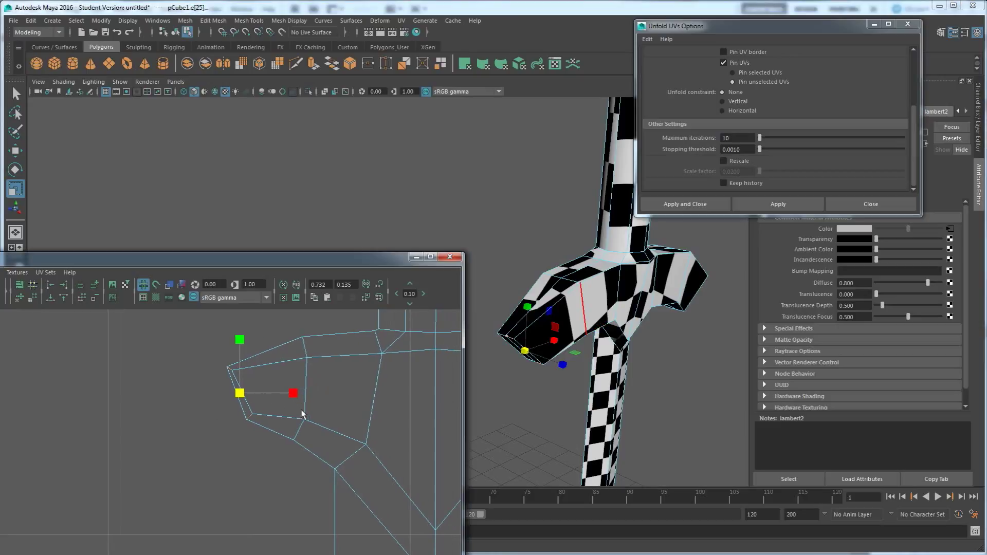
pyautogui.moveTo(164, 263); pyautogui.dragTo(318, 249)
pyautogui.click(55, 258)
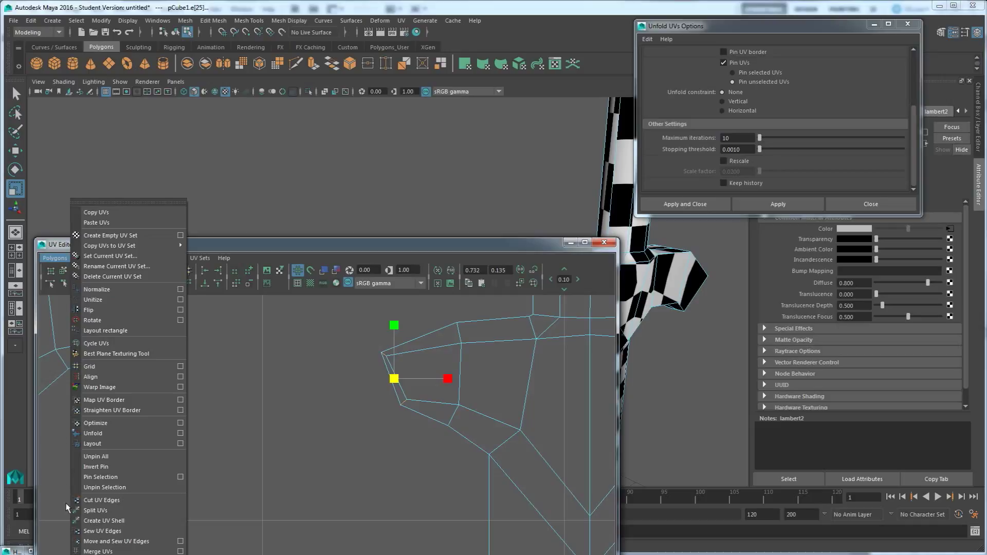
pyautogui.click(102, 499)
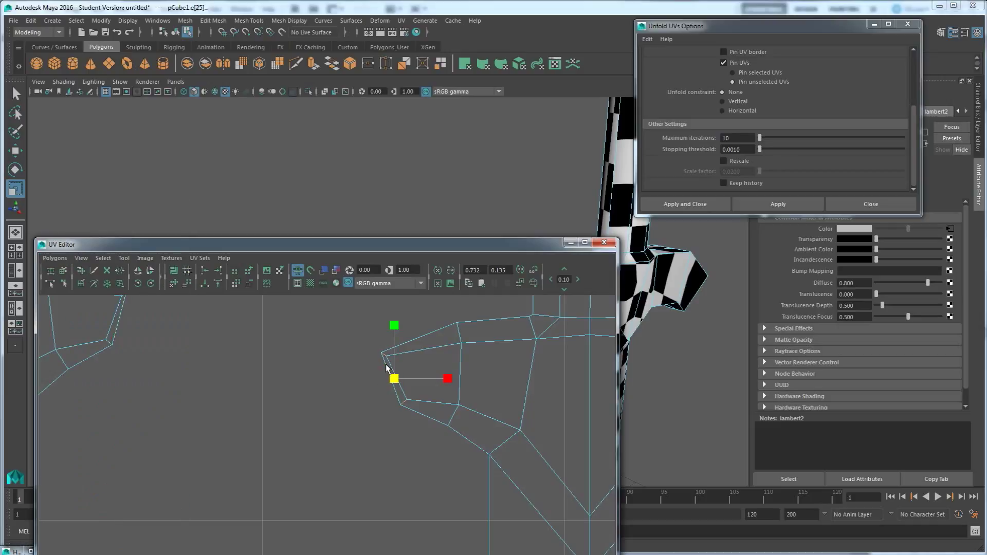
# Select a UV near the crossguard's tip and expand the selection to its whole shell
pyautogui.moveTo(415, 358); pyautogui.dragTo(451, 357, button='right')
pyautogui.moveTo(415, 361); pyautogui.dragTo(416, 362)
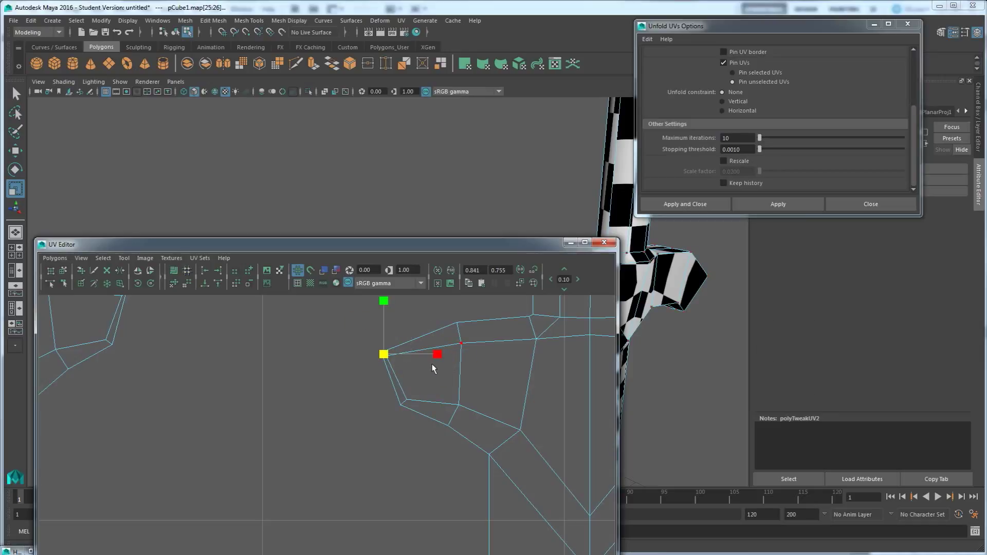
pyautogui.keyDown('ctrl'); pyautogui.moveTo(425, 368); pyautogui.dragTo(474, 355, button='right'); pyautogui.keyUp('ctrl')
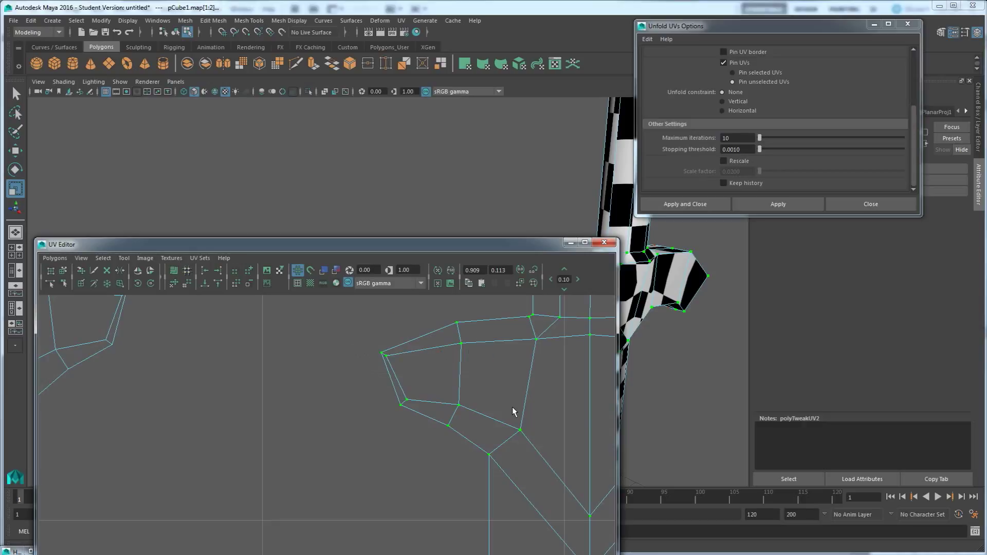
pyautogui.scroll(-8, 494, 400)
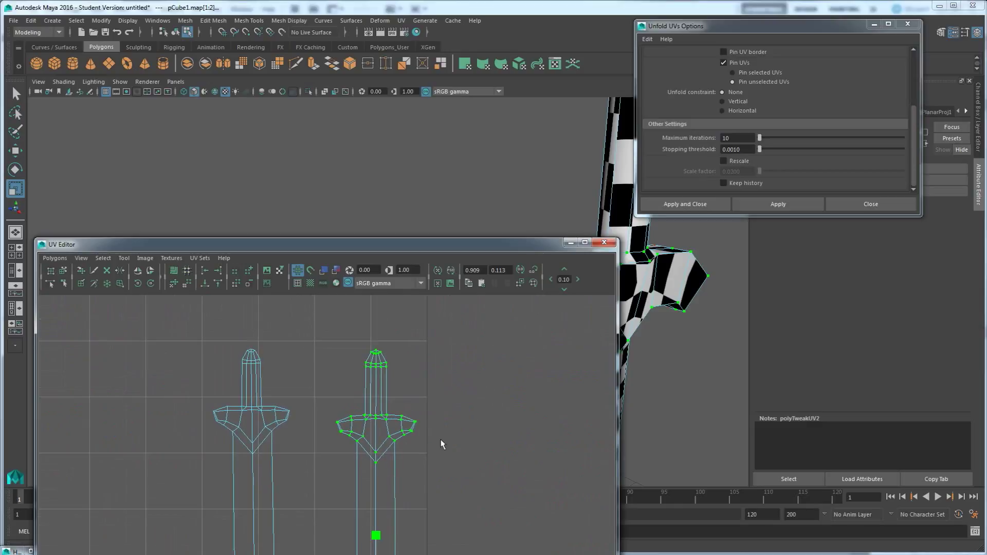
pyautogui.scroll(-4, 453, 385)
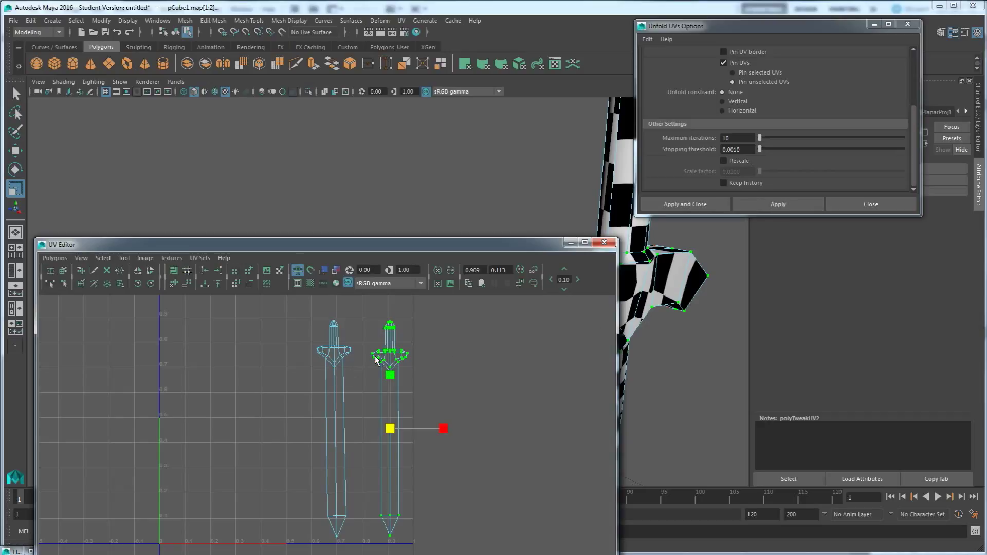
# Bring the crossguard back into view and unfold the selected shell several times at 10 maximum iterations
pyautogui.moveTo(551, 246); pyautogui.dragTo(414, 181)
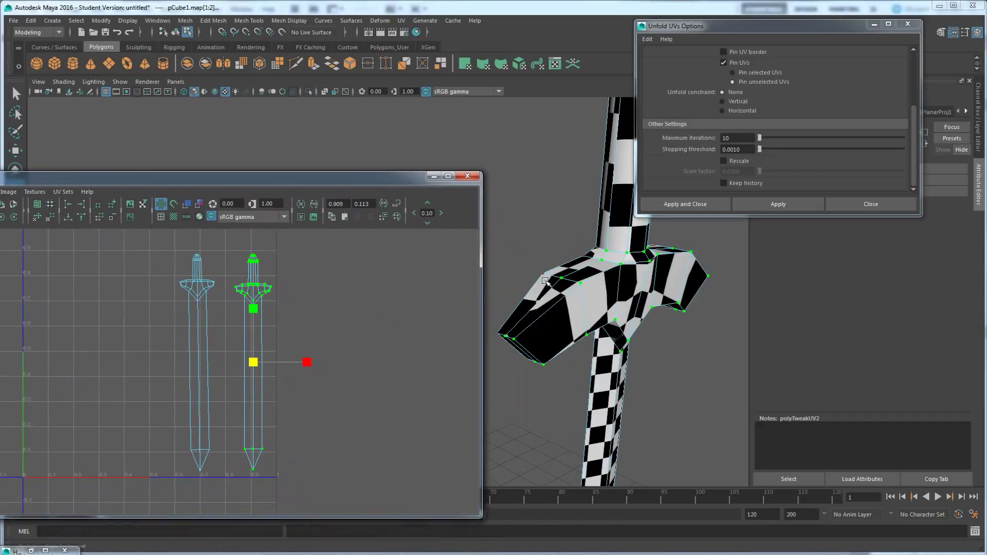
pyautogui.click(770, 205)
pyautogui.click(769, 205)
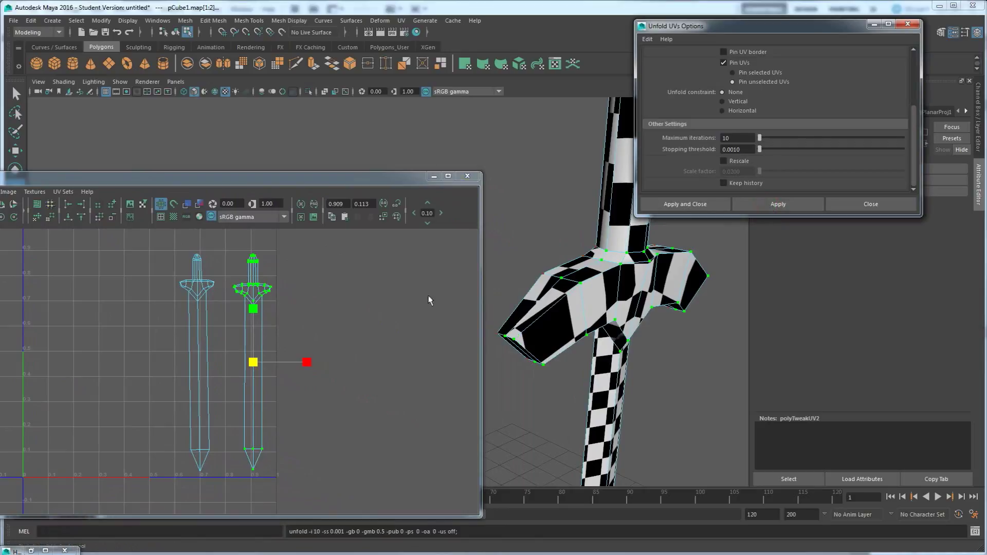
pyautogui.click(752, 204)
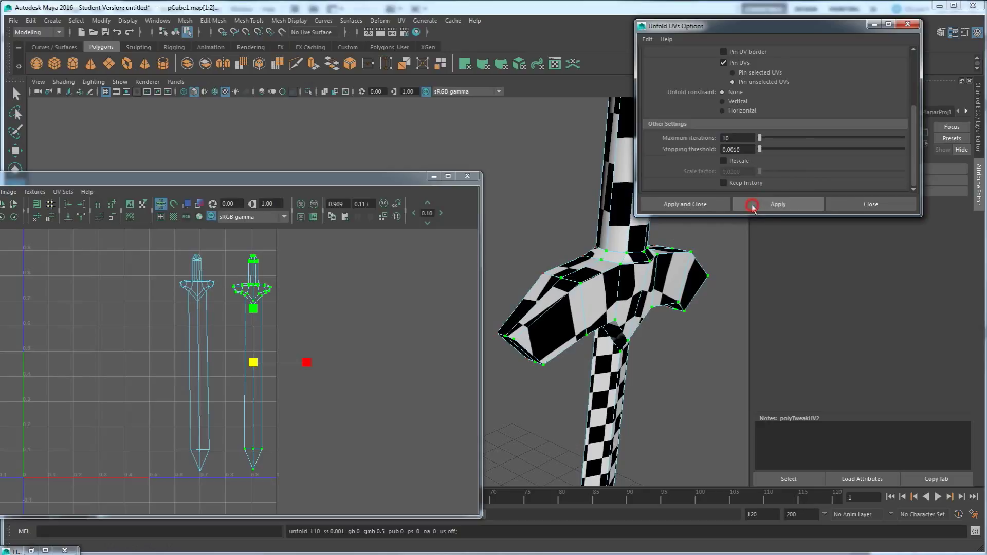
# Unfold the selected shell once more at 10 maximum iterations and examine both ends of its crossguard in the UV layout
pyautogui.click(751, 206)
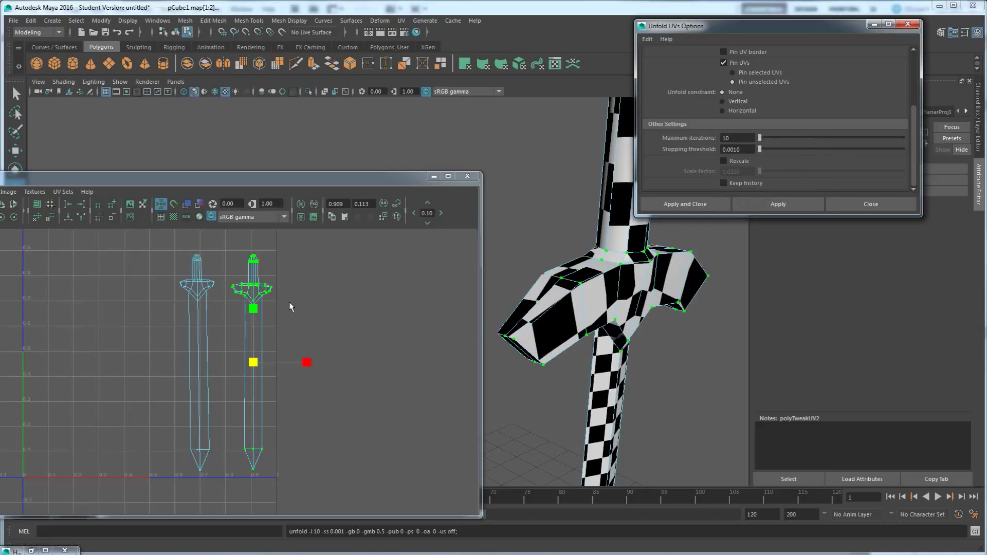
pyautogui.scroll(10, 289, 304)
pyautogui.scroll(8, 310, 363)
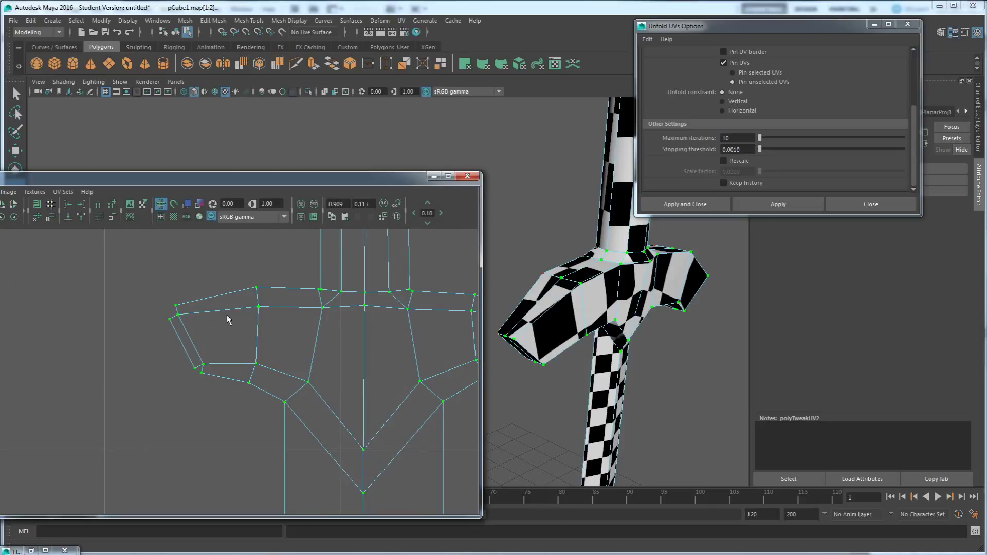
pyautogui.scroll(8, 337, 374)
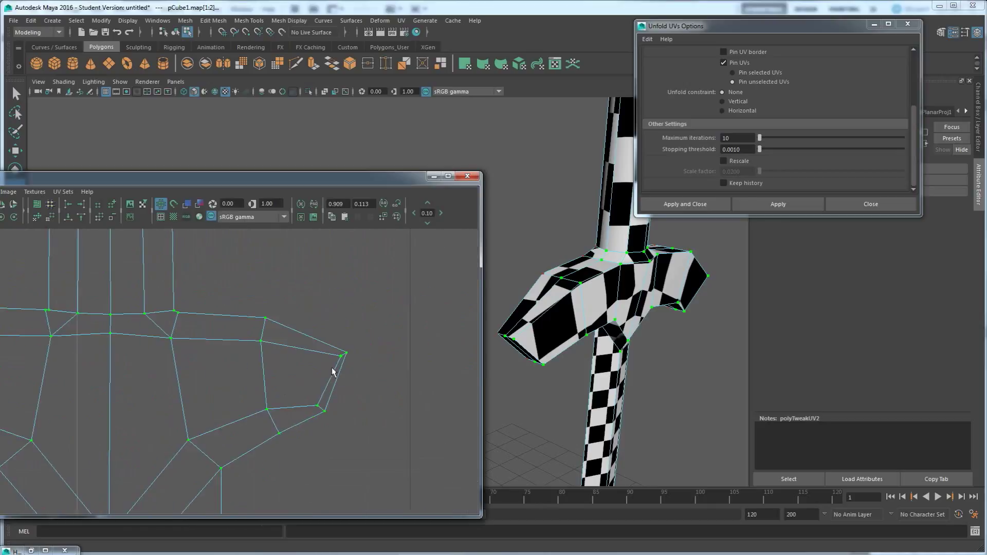
pyautogui.scroll(2, 385, 366)
# Switch to edge selection, select the short edges at the crossguard's tips, and cut the UVs along them
pyautogui.moveTo(390, 347); pyautogui.dragTo(386, 319, button='right')
pyautogui.press('w')
pyautogui.click(350, 450)
pyautogui.scroll(-4, 246, 373)
pyautogui.scroll(4, 345, 375)
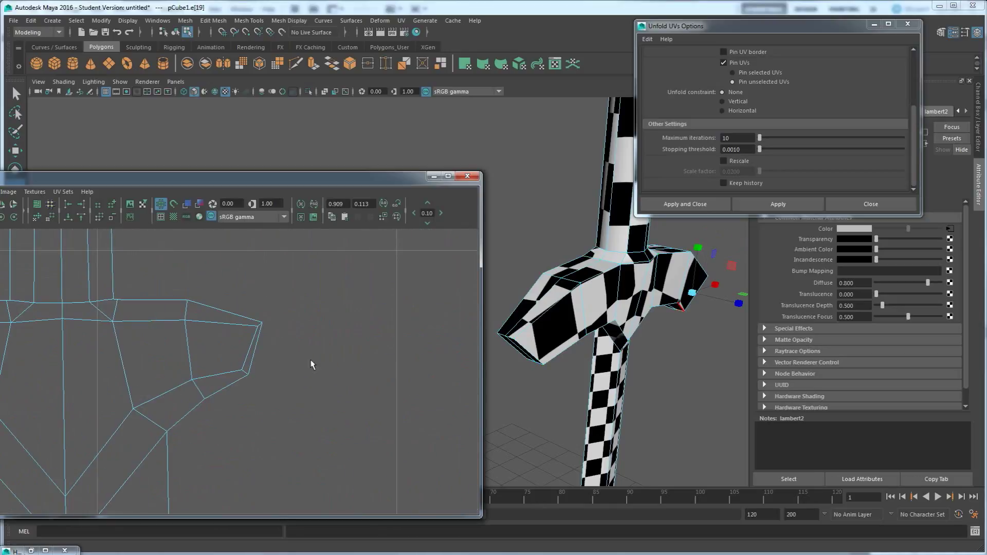
pyautogui.click(258, 337)
pyautogui.click(246, 372)
pyautogui.keyDown('alt'); pyautogui.moveTo(182, 360); pyautogui.dragTo(221, 359, button='middle'); pyautogui.keyUp('alt')
pyautogui.click(226, 350)
pyautogui.click(222, 337)
pyautogui.scroll(-8, 273, 391)
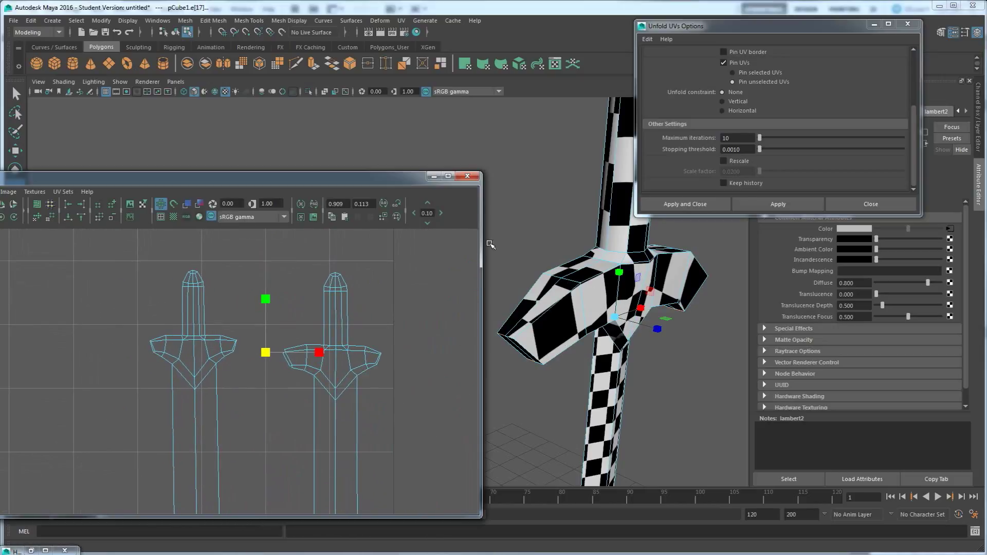
pyautogui.moveTo(45, 180); pyautogui.dragTo(182, 172)
pyautogui.click(55, 184)
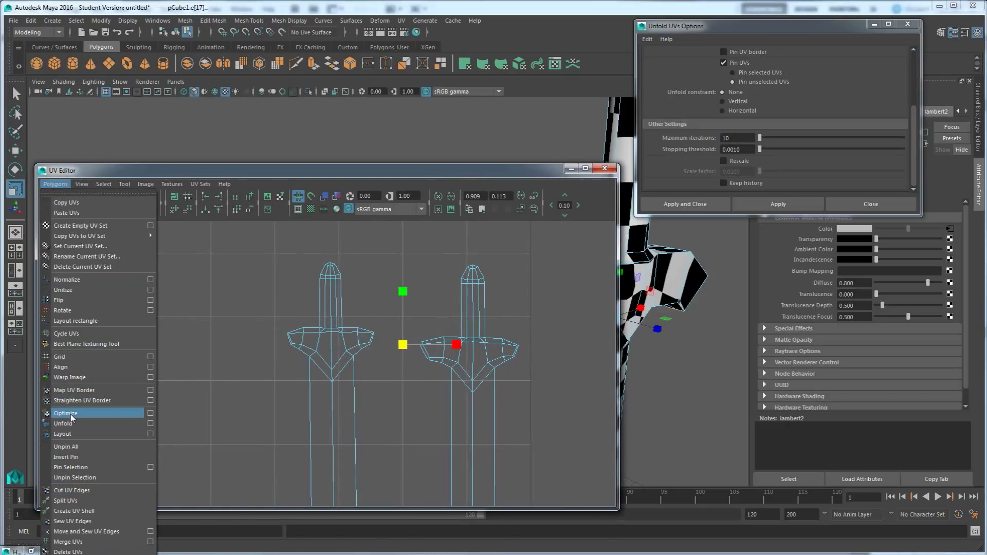
pyautogui.click(77, 492)
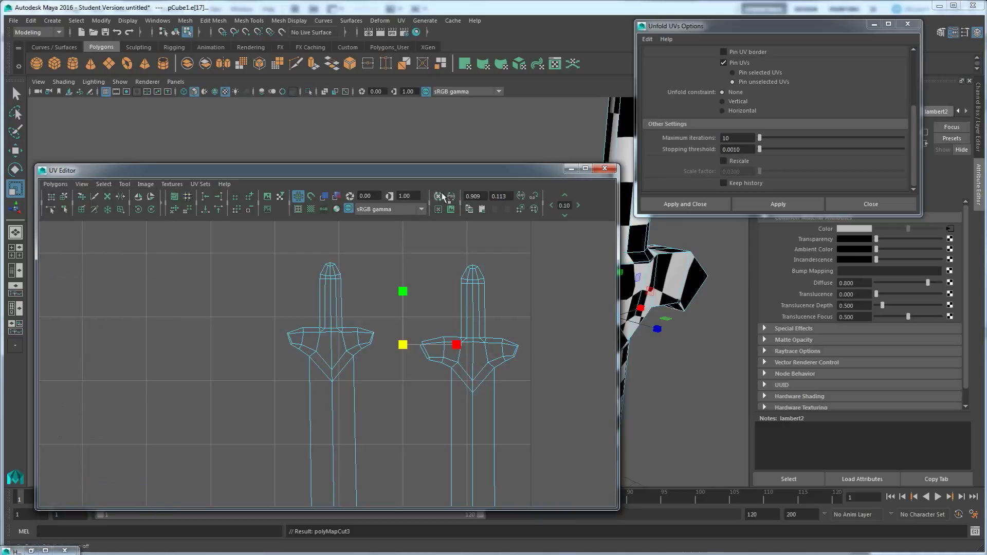
# Select all UVs of both sword shells and unfold them several times with the current Legacy settings
pyautogui.moveTo(453, 172); pyautogui.dragTo(307, 168)
pyautogui.moveTo(339, 339); pyautogui.dragTo(274, 381, button='right')
pyautogui.scroll(-3, 381, 336)
pyautogui.keyDown('alt'); pyautogui.moveTo(273, 381); pyautogui.dragTo(246, 317, button='middle'); pyautogui.keyUp('alt')
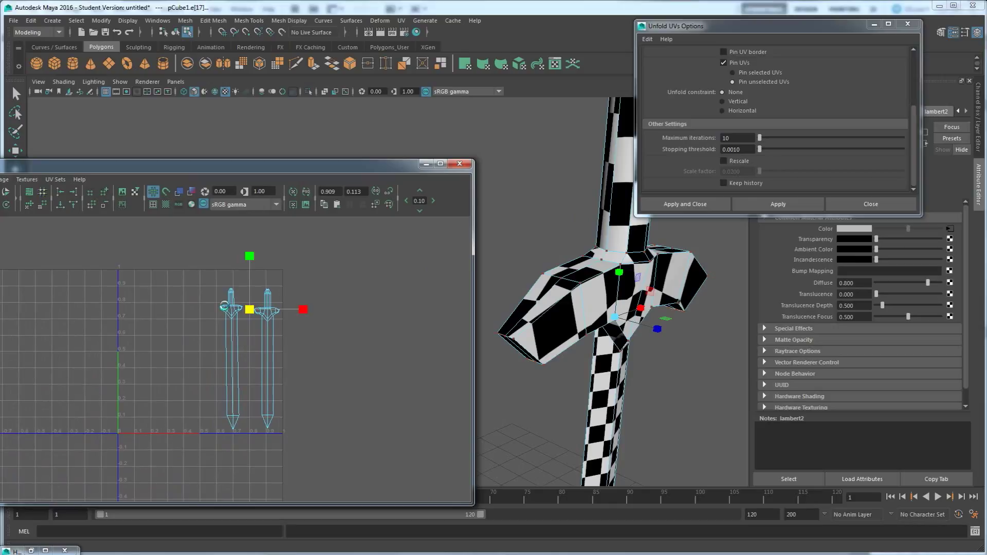
pyautogui.moveTo(197, 274); pyautogui.dragTo(324, 429)
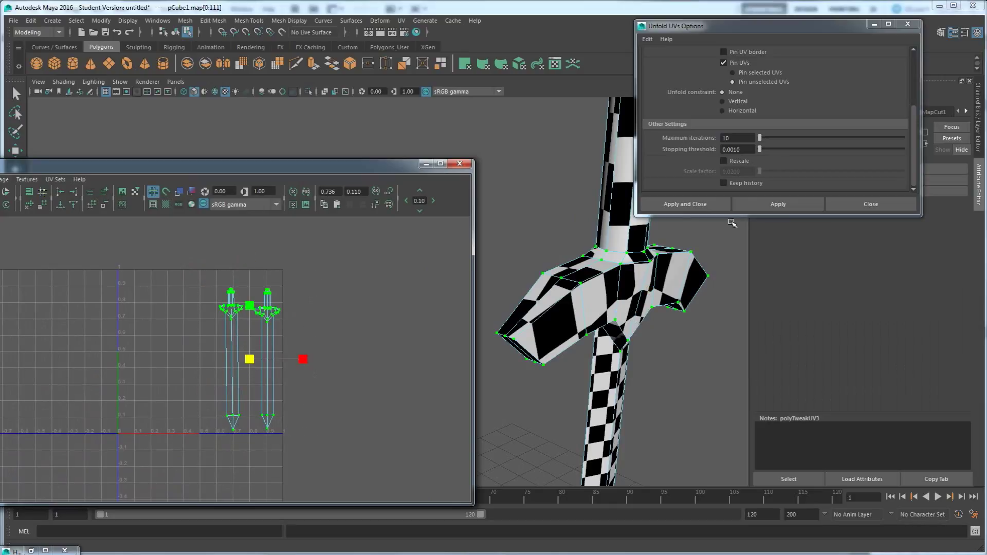
pyautogui.click(751, 203)
pyautogui.click(752, 204)
pyautogui.click(752, 205)
pyautogui.click(752, 205)
pyautogui.keyDown('alt'); pyautogui.moveTo(706, 275); pyautogui.dragTo(591, 303); pyautogui.keyUp('alt')
pyautogui.scroll(-5, 643, 308)
pyautogui.scroll(5, 640, 324)
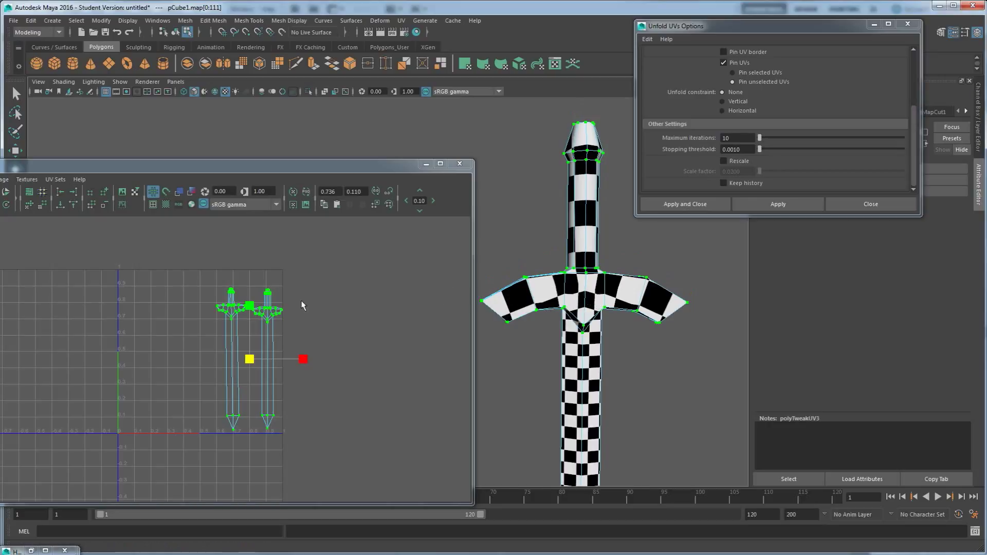
# Select the handle and crossguard UVs of the right shell and scale them up uniformly
pyautogui.moveTo(313, 337); pyautogui.dragTo(202, 281)
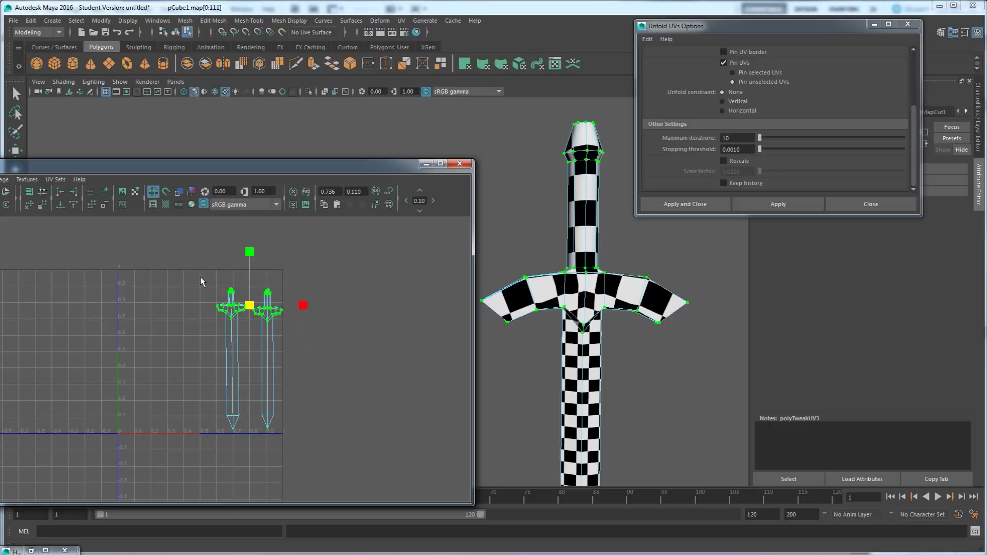
pyautogui.moveTo(250, 306); pyautogui.dragTo(270, 315)
pyautogui.hotkey('ctrl', 'z')
pyautogui.moveTo(312, 345); pyautogui.dragTo(321, 302)
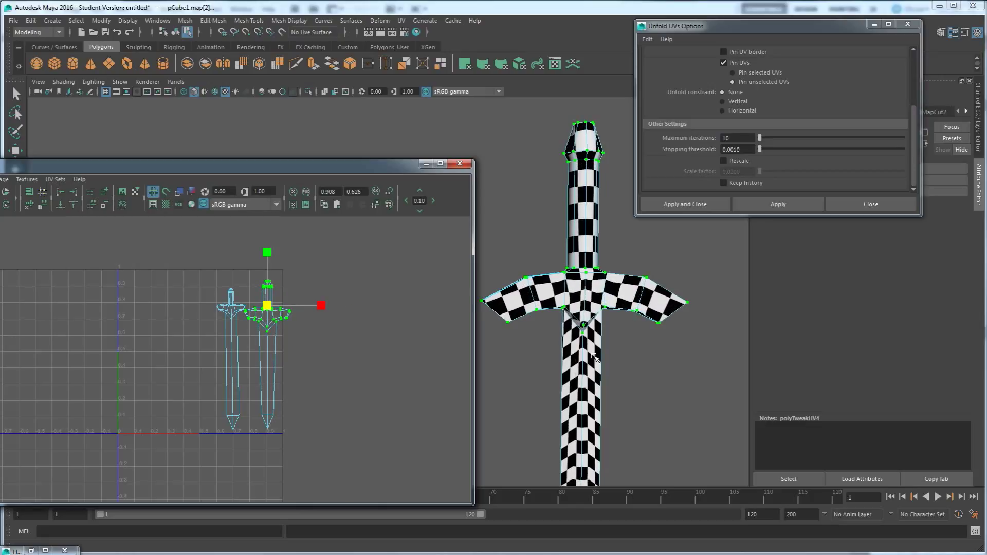
# Select the whole left shell and move it horizontally away from the other shell, keeping it inside the UV tile
pyautogui.moveTo(210, 277); pyautogui.dragTo(248, 335)
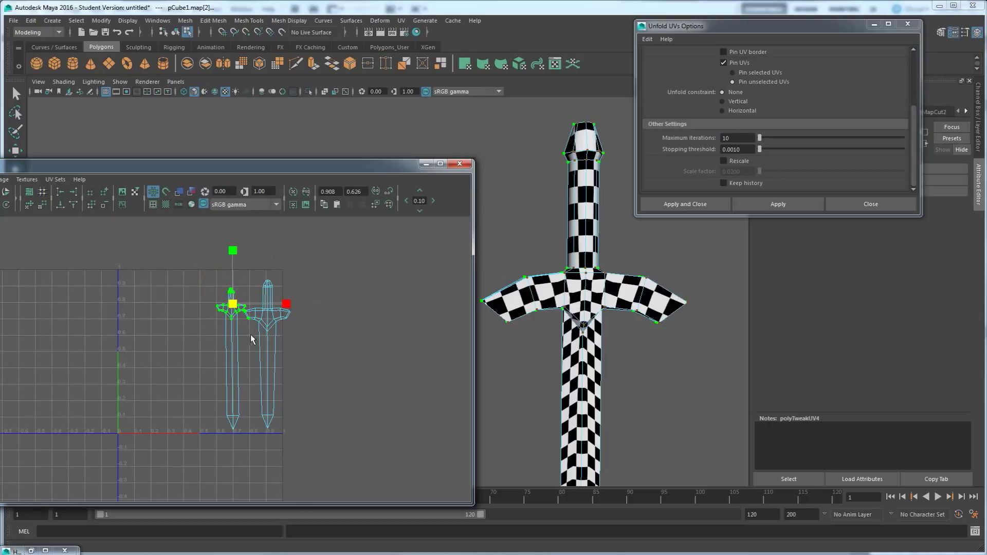
pyautogui.click(185, 286)
pyautogui.moveTo(202, 279); pyautogui.dragTo(247, 297)
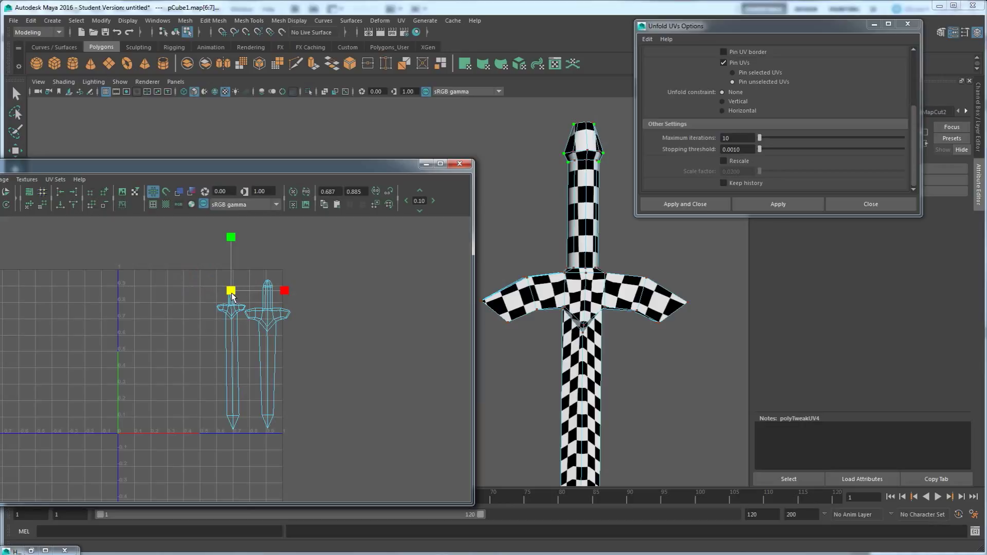
pyautogui.keyDown('ctrl'); pyautogui.moveTo(250, 278); pyautogui.dragTo(286, 263, button='right'); pyautogui.keyUp('ctrl')
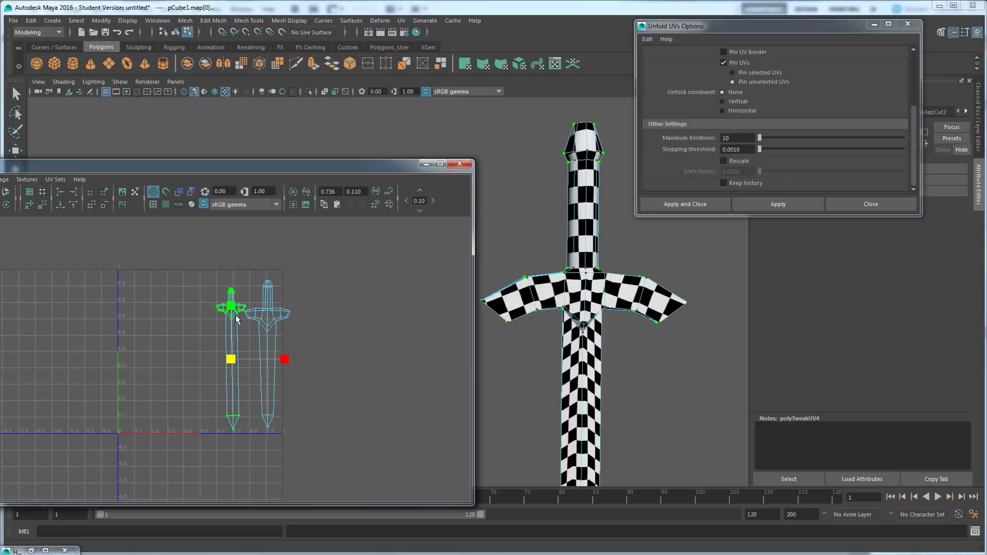
pyautogui.press('w')
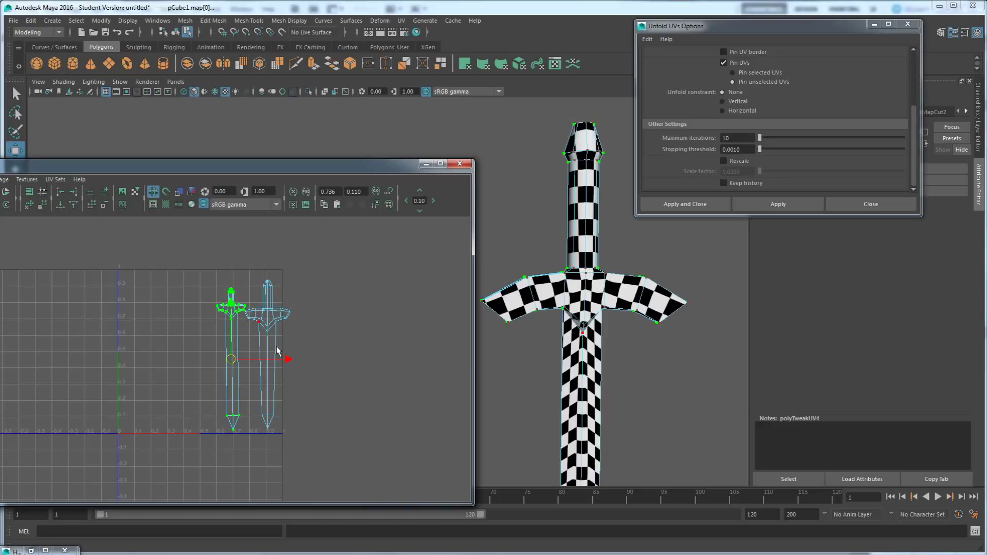
pyautogui.moveTo(286, 362); pyautogui.dragTo(246, 366)
# Select the handle and crossguard UVs of the left shell and scale them up uniformly
pyautogui.moveTo(156, 282); pyautogui.dragTo(218, 328)
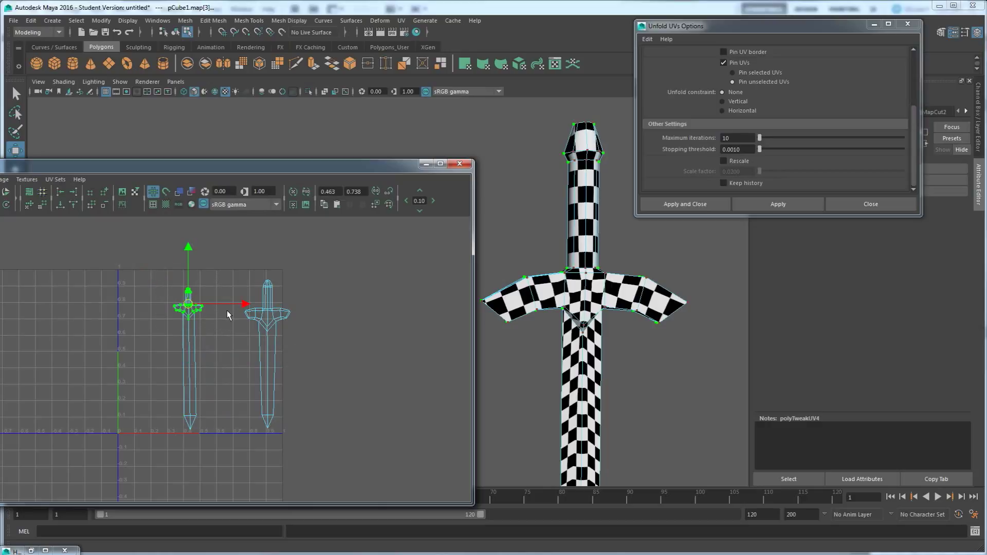
pyautogui.press('r')
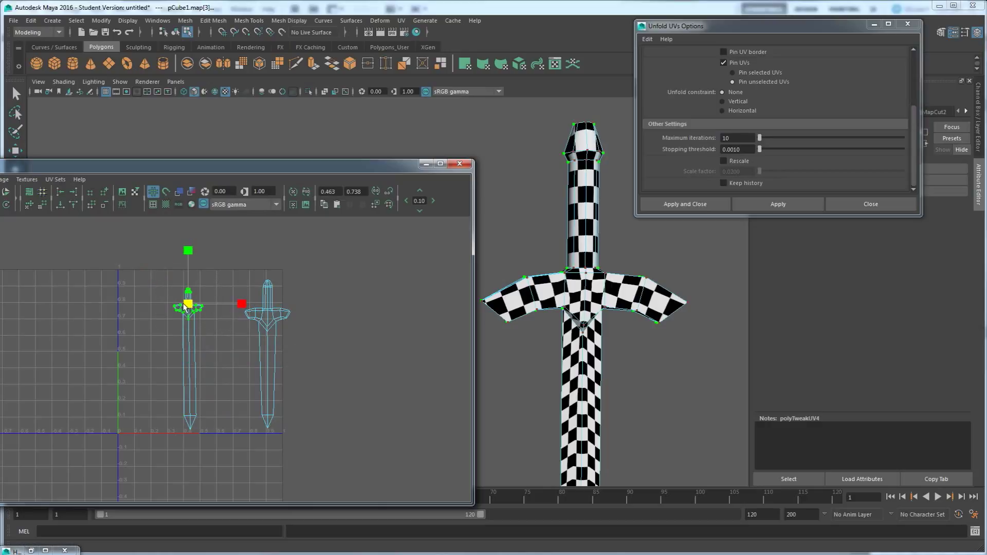
pyautogui.moveTo(190, 304); pyautogui.dragTo(221, 296)
# Select all UVs of both enlarged shells and unfold them repeatedly at 10 maximum iterations to even out the checkers
pyautogui.keyDown('alt'); pyautogui.moveTo(556, 330); pyautogui.dragTo(579, 282); pyautogui.keyUp('alt')
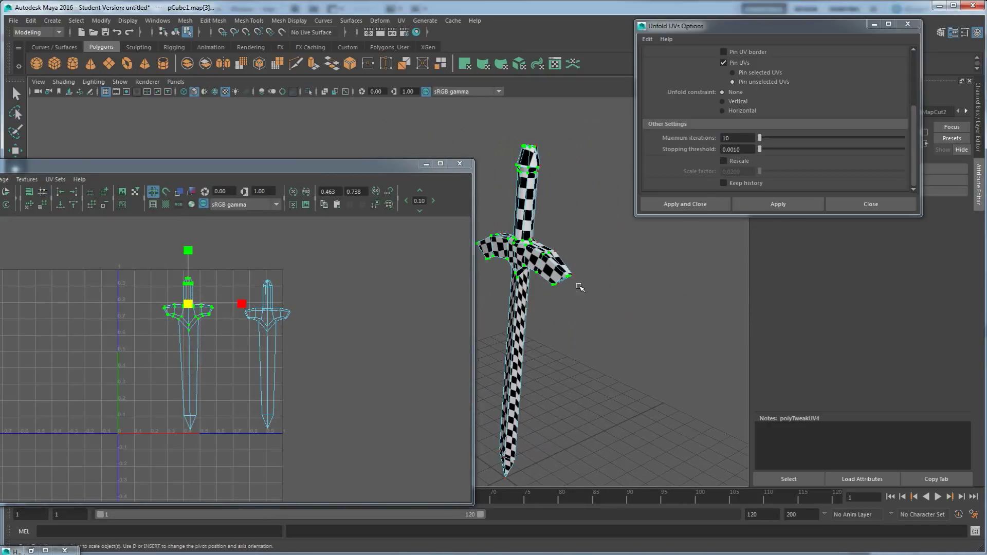
pyautogui.press('f')
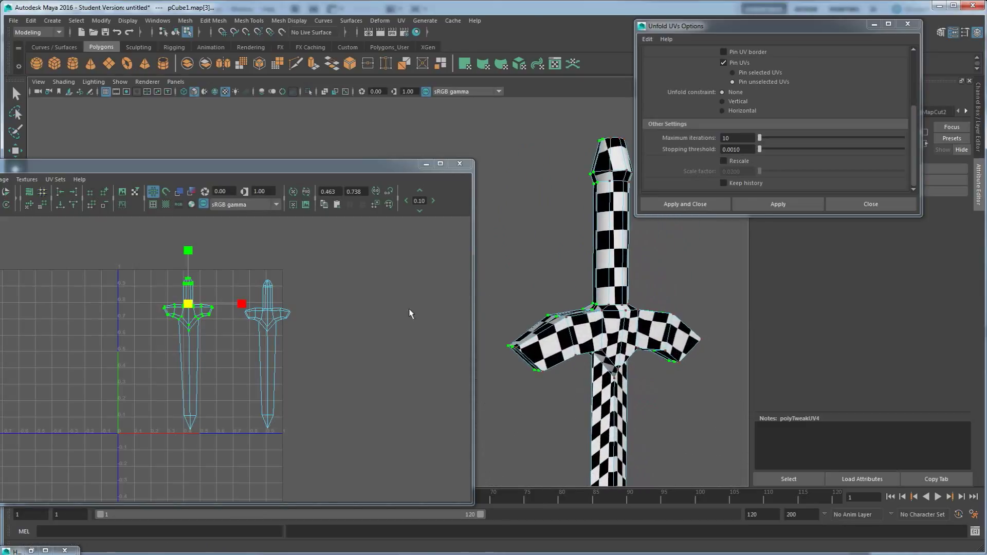
pyautogui.moveTo(140, 272); pyautogui.dragTo(342, 458)
pyautogui.click(752, 207)
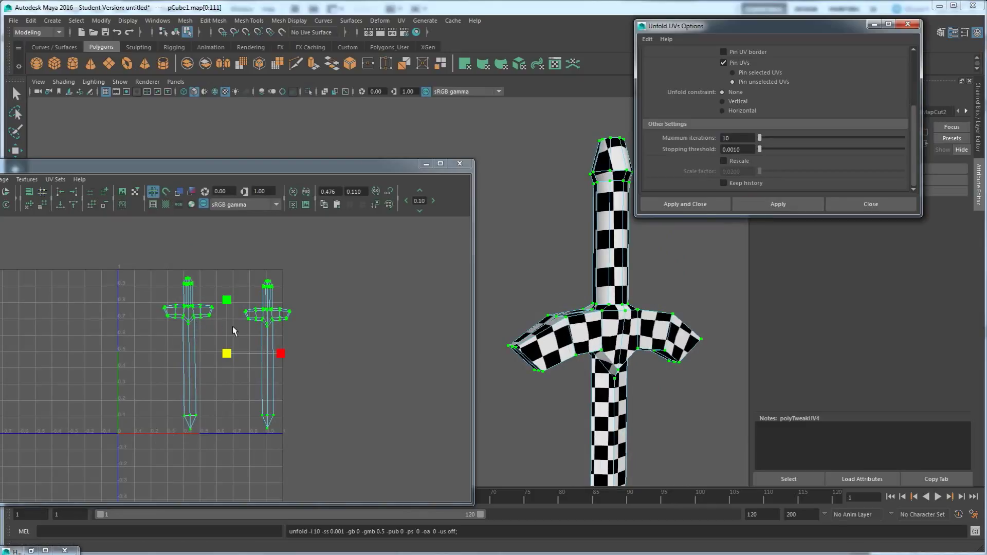
pyautogui.click(771, 205)
pyautogui.click(771, 204)
pyautogui.click(773, 205)
pyautogui.click(772, 205)
pyautogui.click(773, 205)
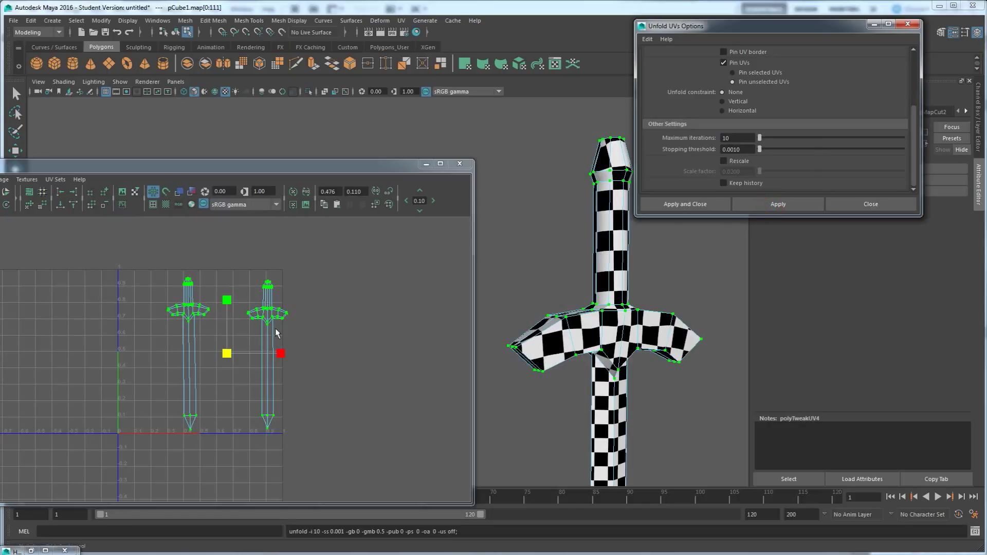
pyautogui.keyDown('alt'); pyautogui.moveTo(589, 315); pyautogui.dragTo(624, 357); pyautogui.keyUp('alt')
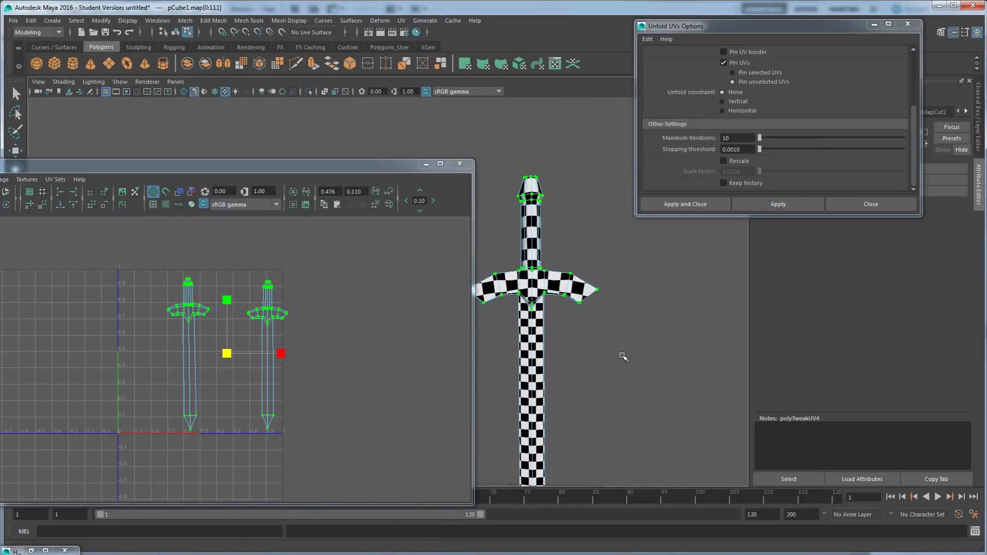
pyautogui.click(765, 204)
pyautogui.click(765, 204)
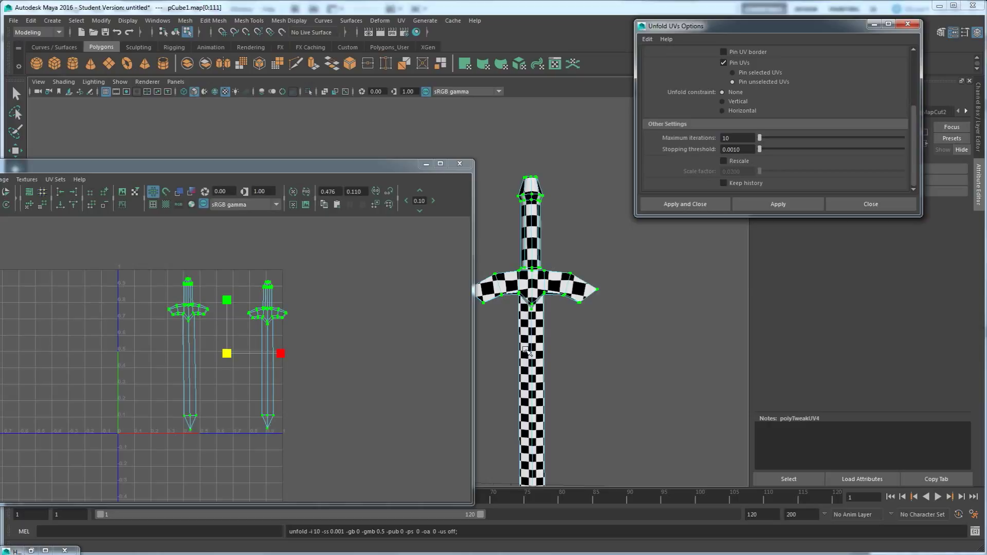
# Set the solver weight to 1.0000, fully towards the global solver, and unfold both shells several times
pyautogui.scroll(3, 805, 124)
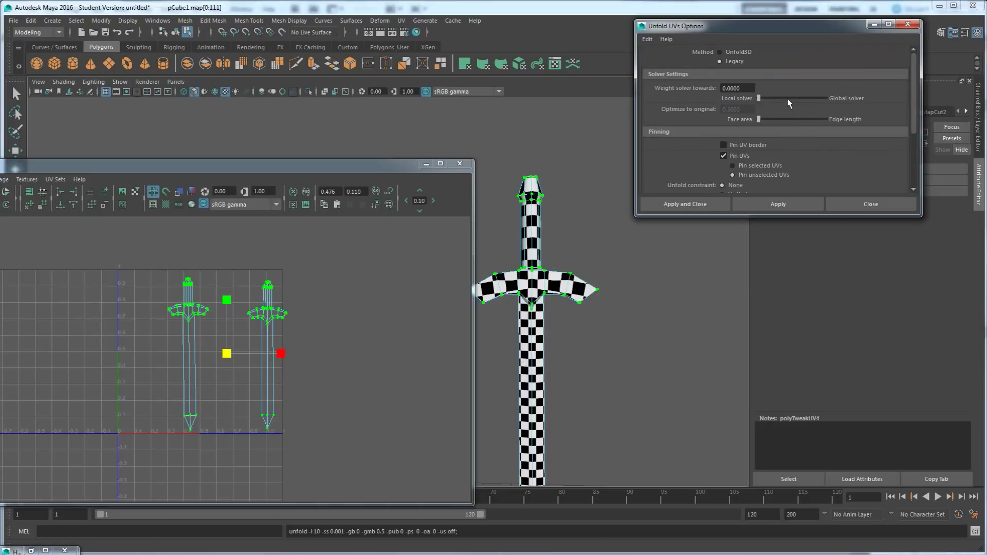
pyautogui.moveTo(772, 98); pyautogui.dragTo(806, 98)
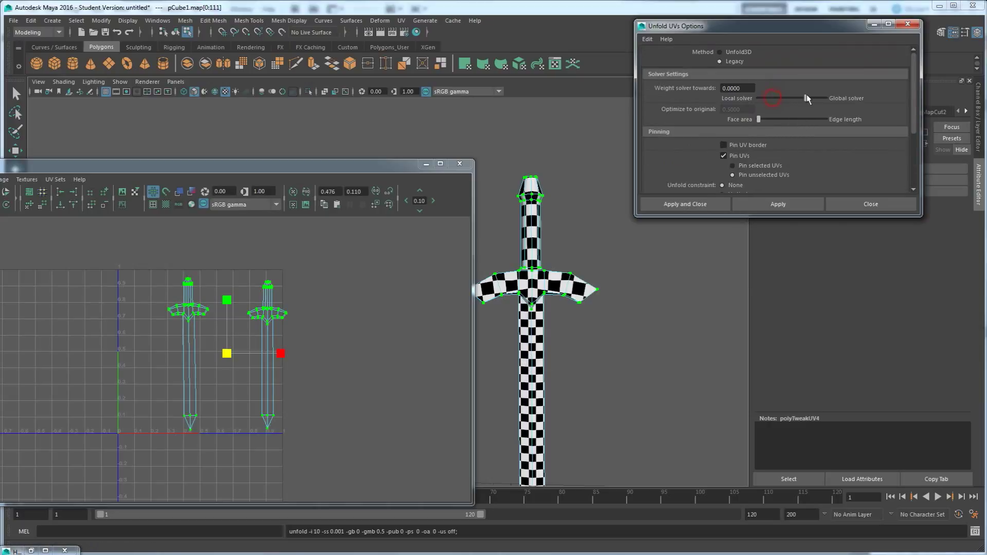
pyautogui.click(791, 203)
pyautogui.click(792, 203)
pyautogui.click(792, 204)
pyautogui.click(792, 204)
pyautogui.click(792, 204)
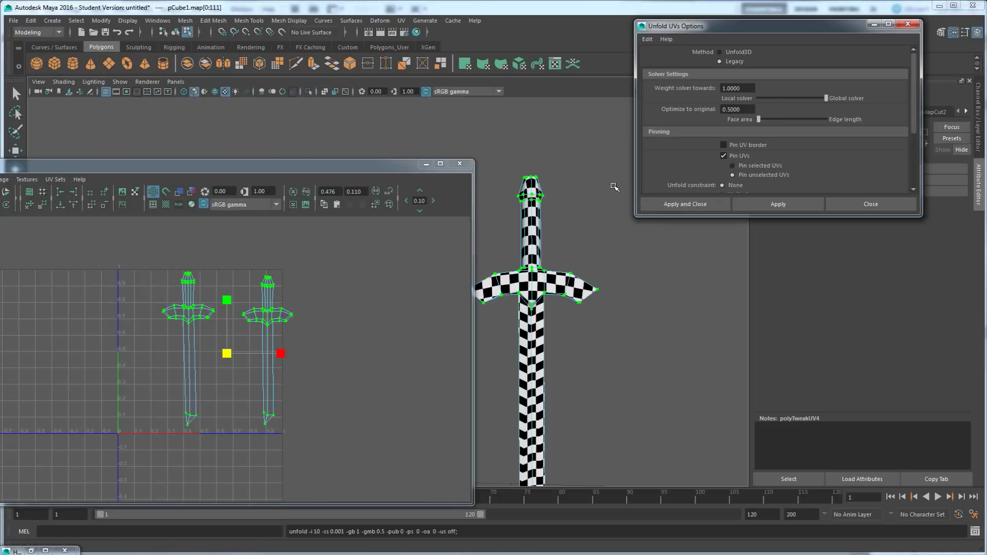
# Set the solver weight back to 0.0000, the local solver, unfold both shells several times, and check the checkers along the sword
pyautogui.moveTo(740, 101); pyautogui.dragTo(741, 102)
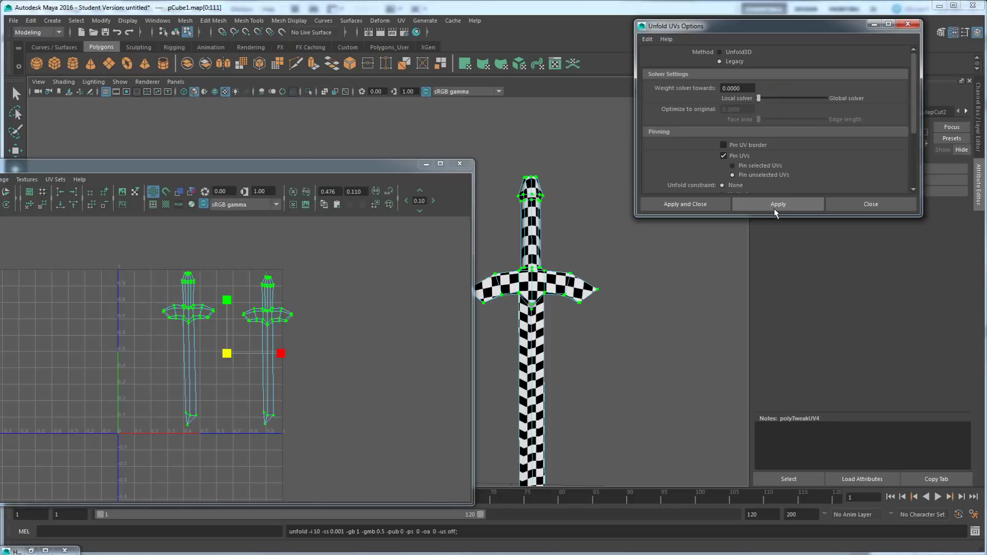
pyautogui.click(775, 205)
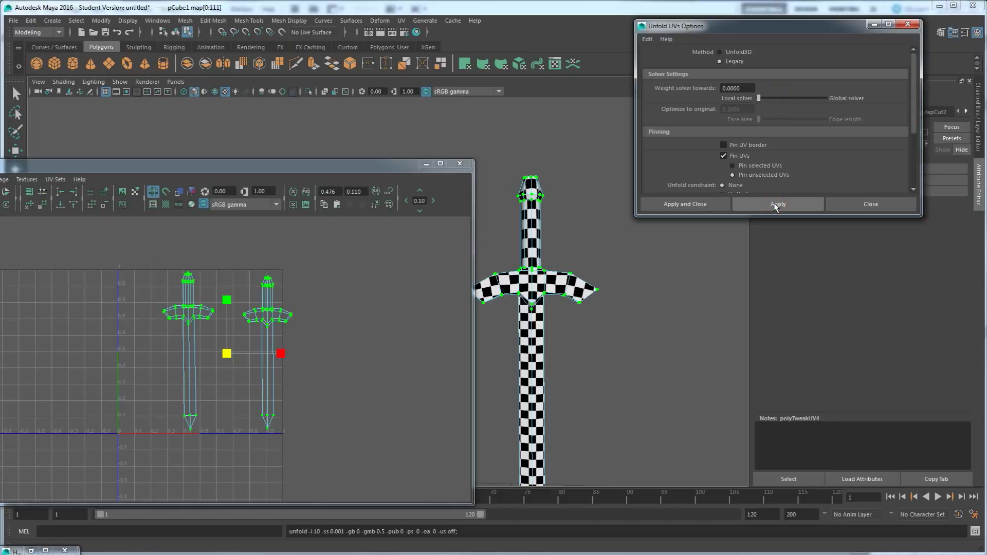
pyautogui.keyDown('alt'); pyautogui.moveTo(623, 308); pyautogui.dragTo(625, 318); pyautogui.keyUp('alt')
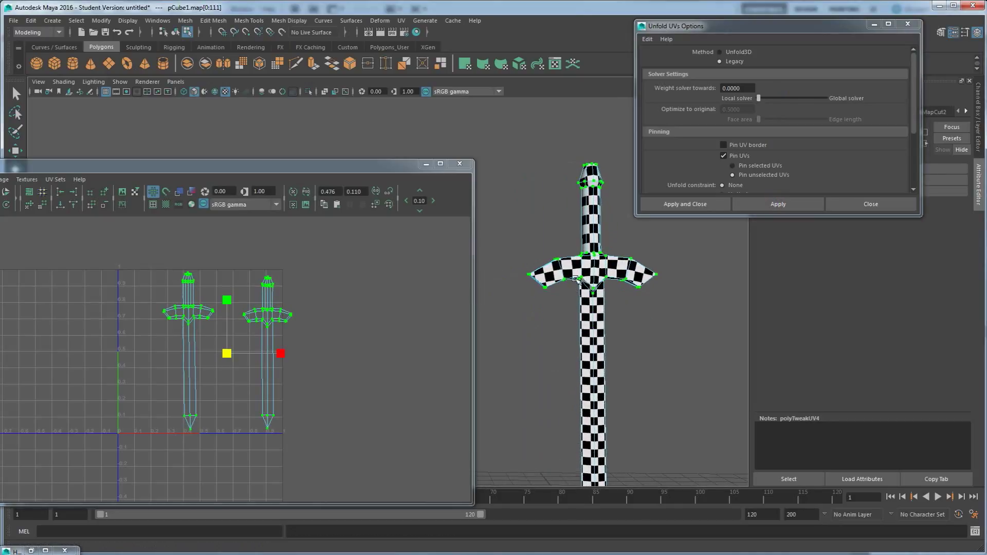
pyautogui.click(802, 203)
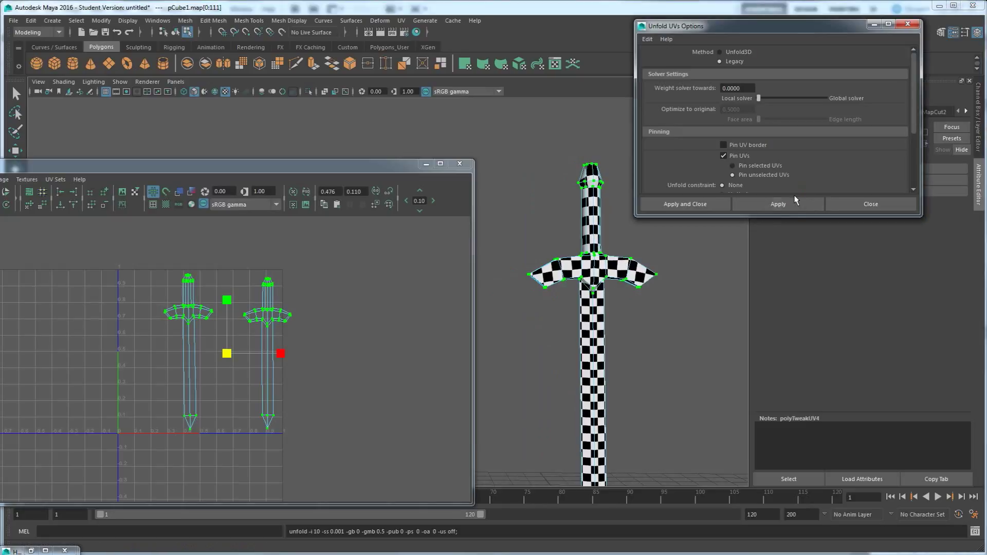
pyautogui.click(795, 205)
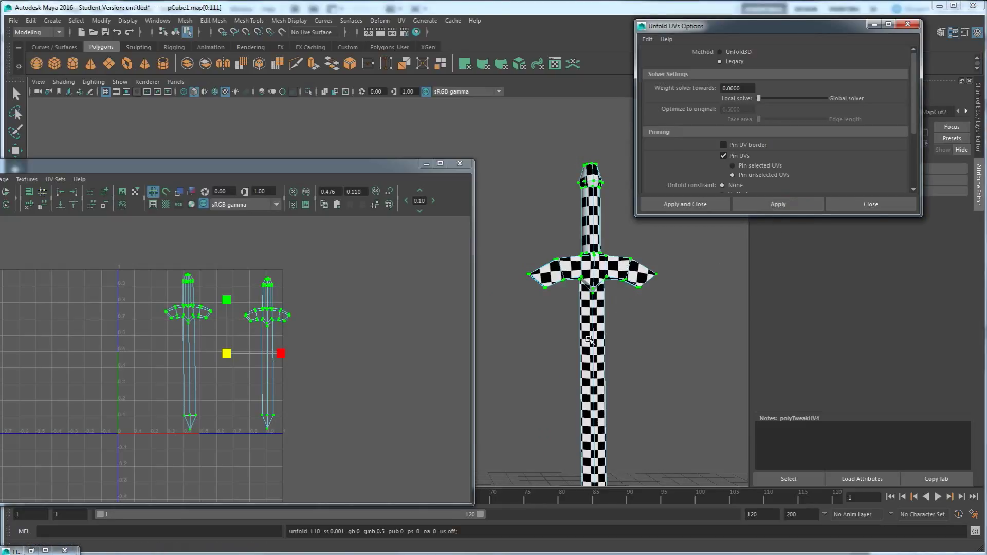
pyautogui.keyDown('alt'); pyautogui.moveTo(596, 350); pyautogui.dragTo(584, 353); pyautogui.keyUp('alt')
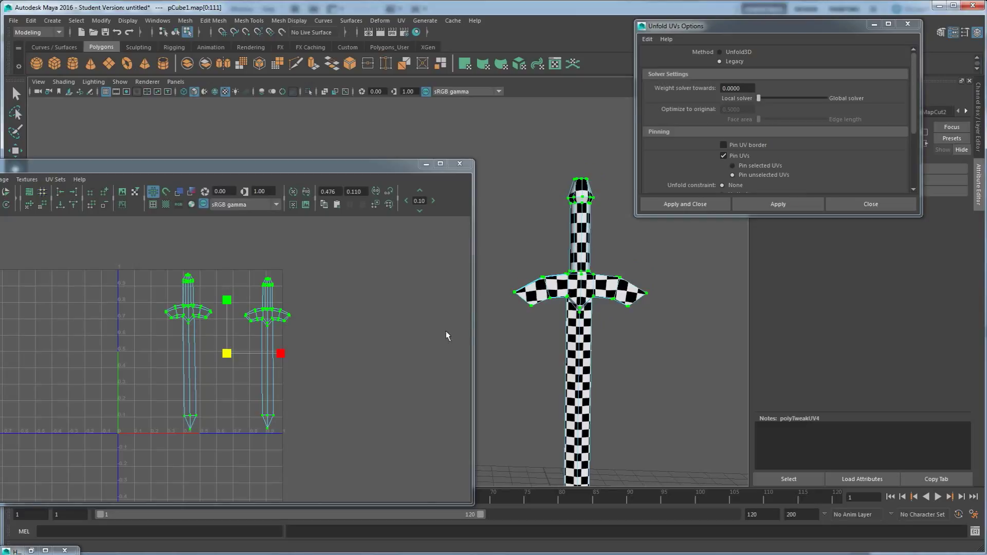
pyautogui.keyDown('alt'); pyautogui.moveTo(570, 352); pyautogui.dragTo(584, 370); pyautogui.keyUp('alt')
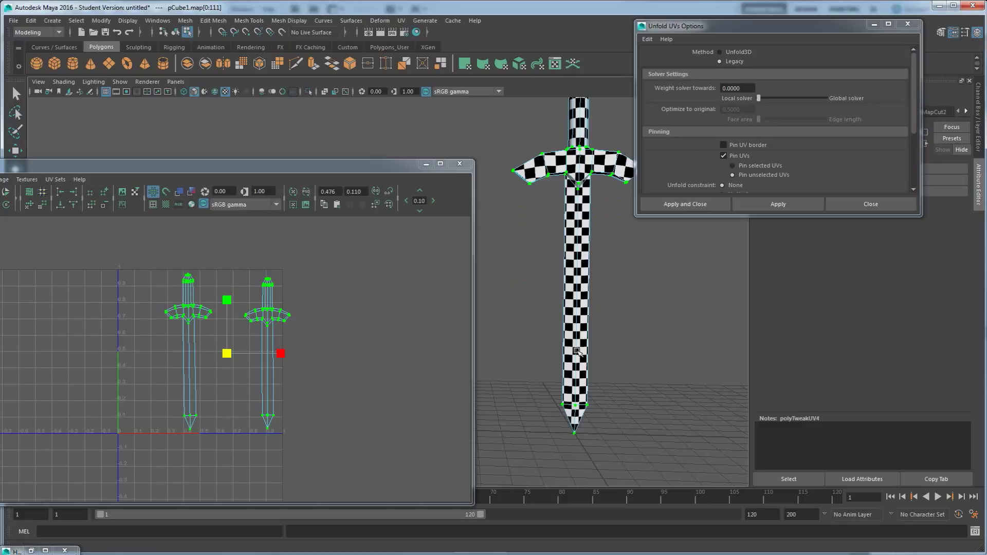
pyautogui.keyDown('alt'); pyautogui.moveTo(578, 198); pyautogui.dragTo(574, 352); pyautogui.keyUp('alt')
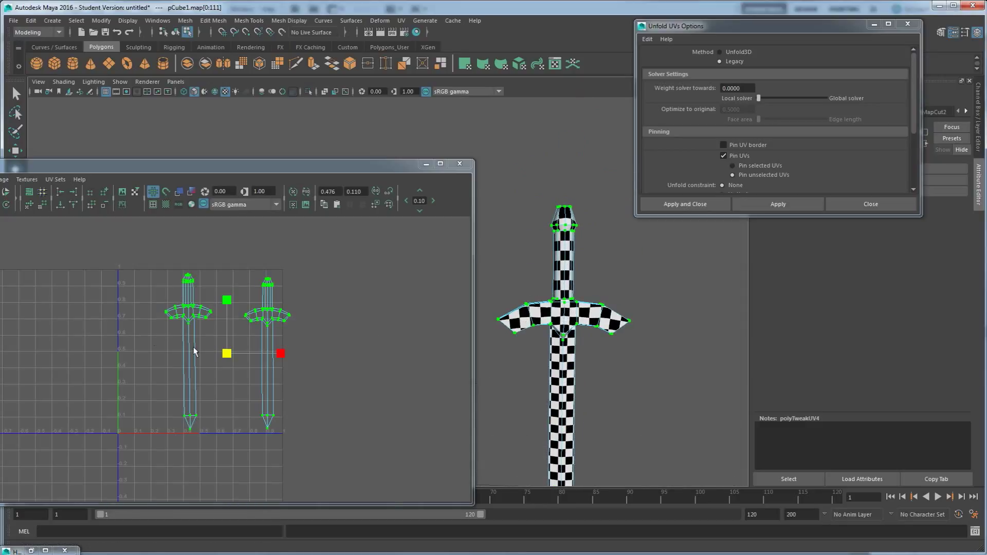
# Select the right sword shell, scale it up slightly, and move it closer to the left shell within the 0 to 1 UV square
pyautogui.keyDown('alt'); pyautogui.moveTo(548, 346); pyautogui.dragTo(523, 387); pyautogui.keyUp('alt')
pyautogui.press('f')
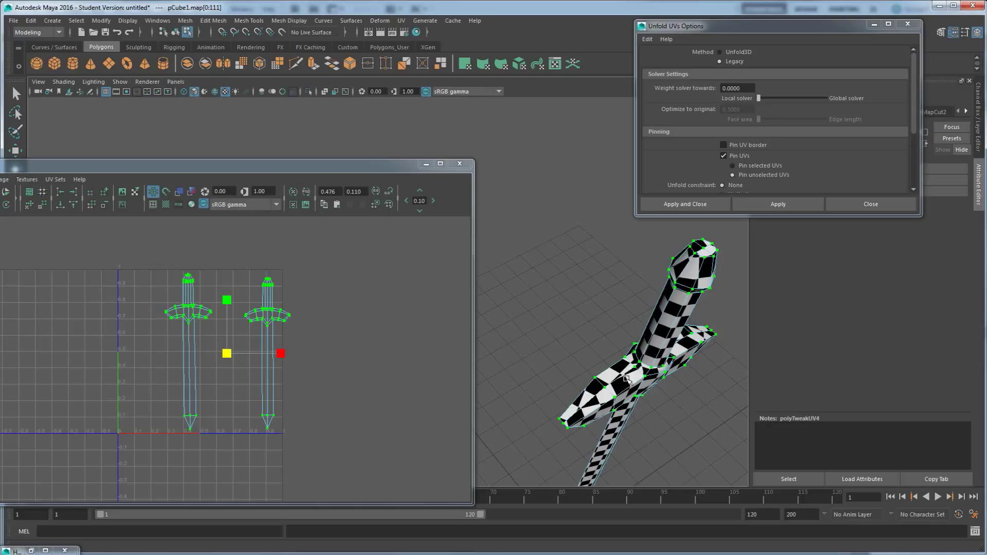
pyautogui.moveTo(622, 393)
pyautogui.keyDown('alt'); pyautogui.mouseDown()
pyautogui.moveTo(611, 392)
pyautogui.moveTo(618, 380)
pyautogui.mouseUp(); pyautogui.keyUp('alt')
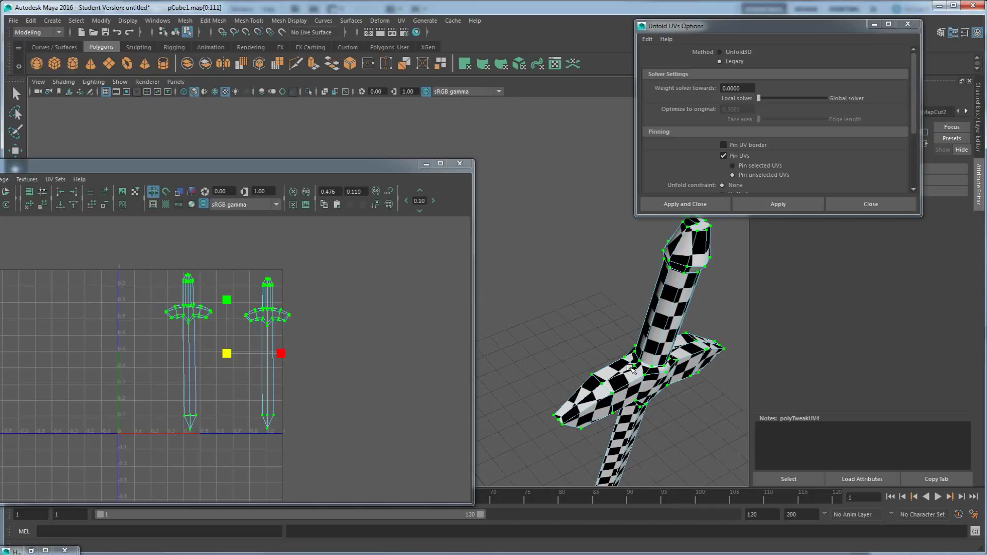
pyautogui.keyDown('alt'); pyautogui.moveTo(623, 397); pyautogui.dragTo(628, 354); pyautogui.keyUp('alt')
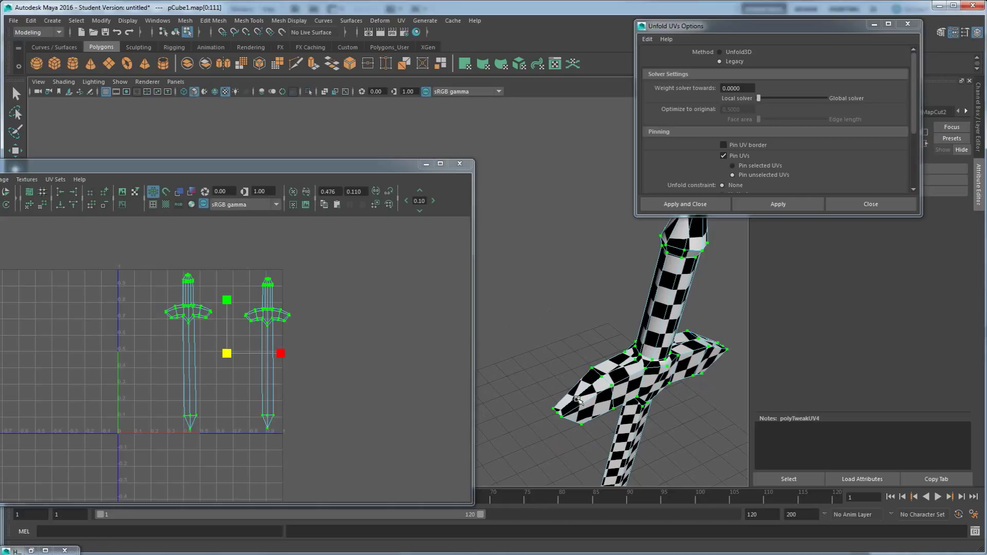
pyautogui.moveTo(331, 467); pyautogui.dragTo(242, 248)
pyautogui.moveTo(271, 357); pyautogui.dragTo(278, 361)
pyautogui.press('w')
pyautogui.moveTo(323, 358); pyautogui.dragTo(302, 356)
pyautogui.moveTo(246, 304); pyautogui.dragTo(246, 300)
pyautogui.press('r')
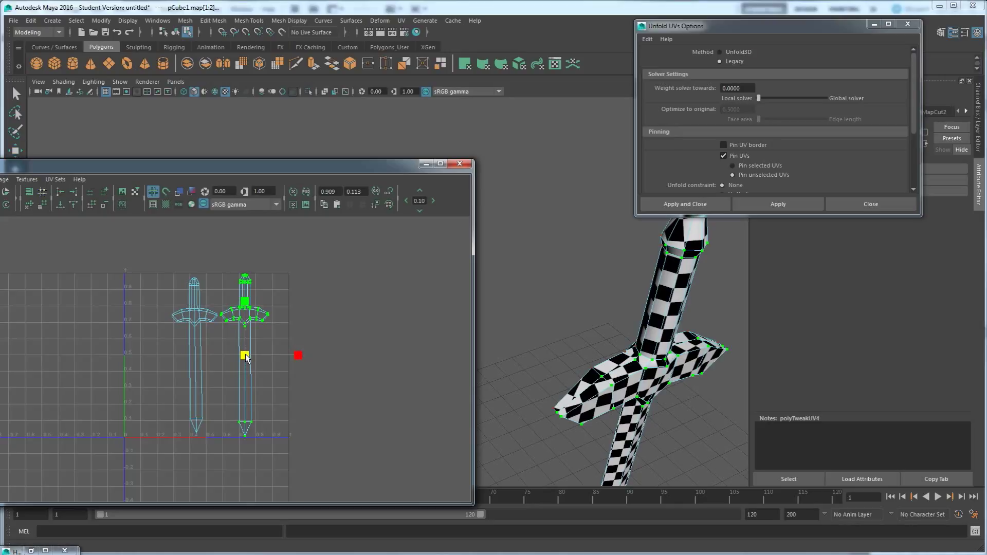
pyautogui.moveTo(246, 356); pyautogui.dragTo(250, 358)
pyautogui.keyDown('alt'); pyautogui.moveTo(199, 412); pyautogui.dragTo(235, 409, button='middle'); pyautogui.keyUp('alt')
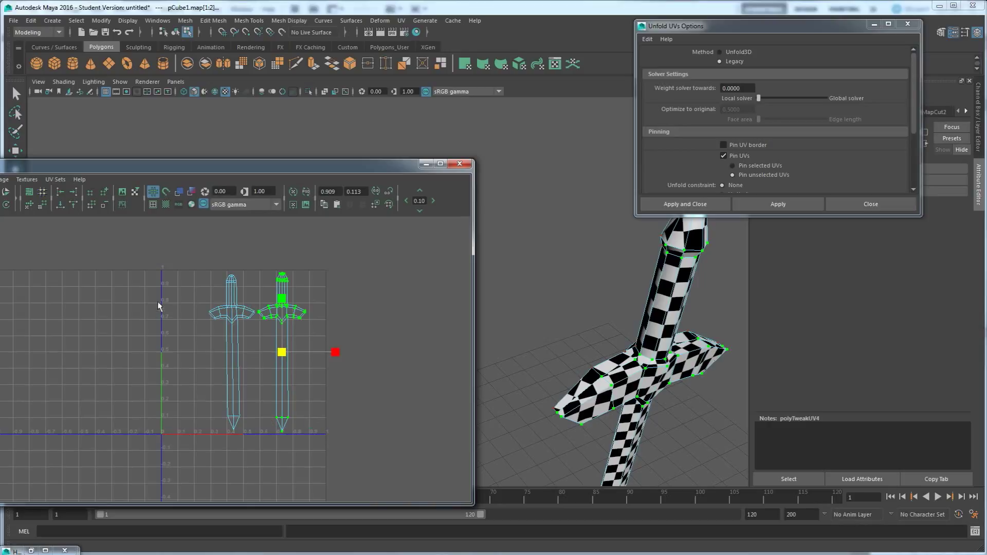
pyautogui.keyDown('alt'); pyautogui.moveTo(161, 347); pyautogui.dragTo(231, 408, button='middle'); pyautogui.keyUp('alt')
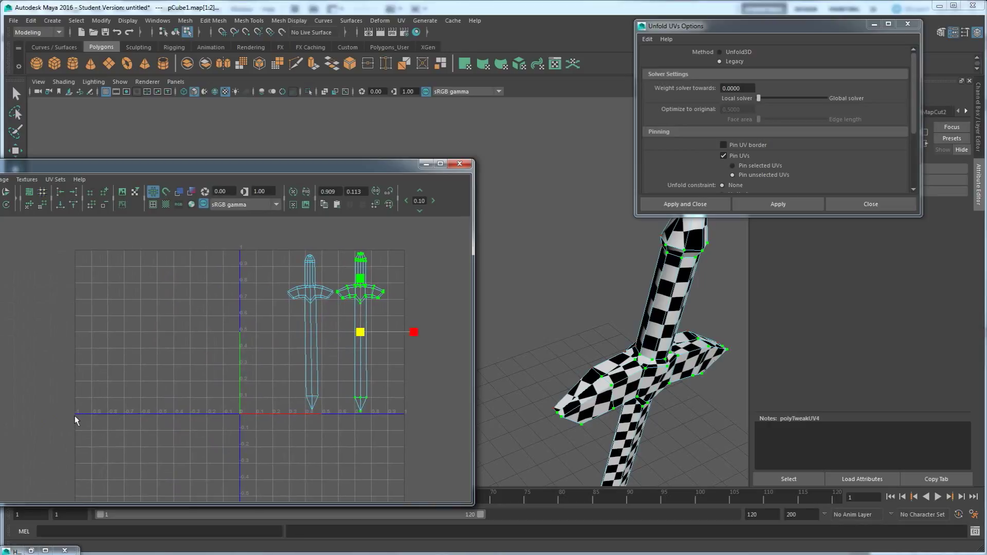
pyautogui.keyDown('alt'); pyautogui.moveTo(74, 421); pyautogui.dragTo(70, 352, button='middle'); pyautogui.keyUp('alt')
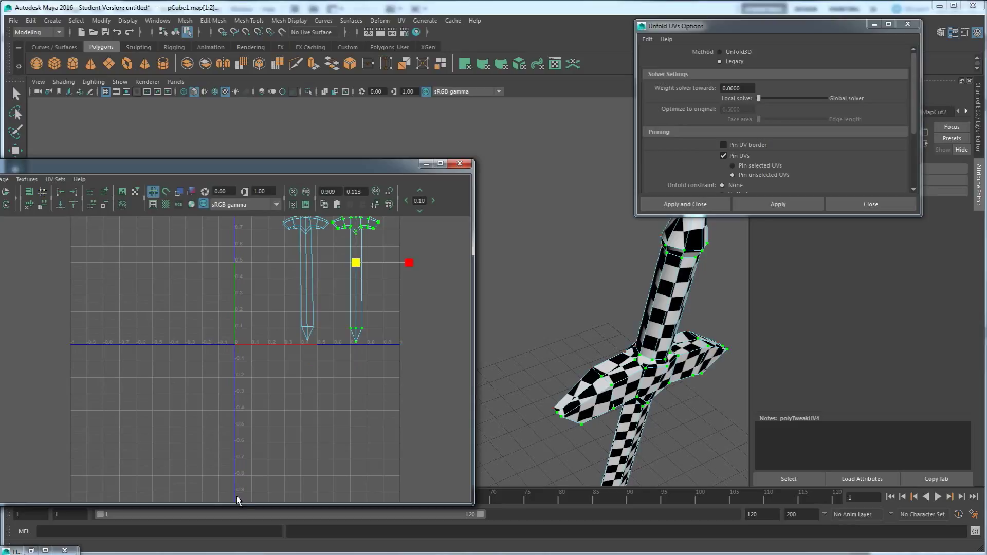
pyautogui.keyDown('alt'); pyautogui.moveTo(261, 340); pyautogui.dragTo(252, 396, button='middle'); pyautogui.keyUp('alt')
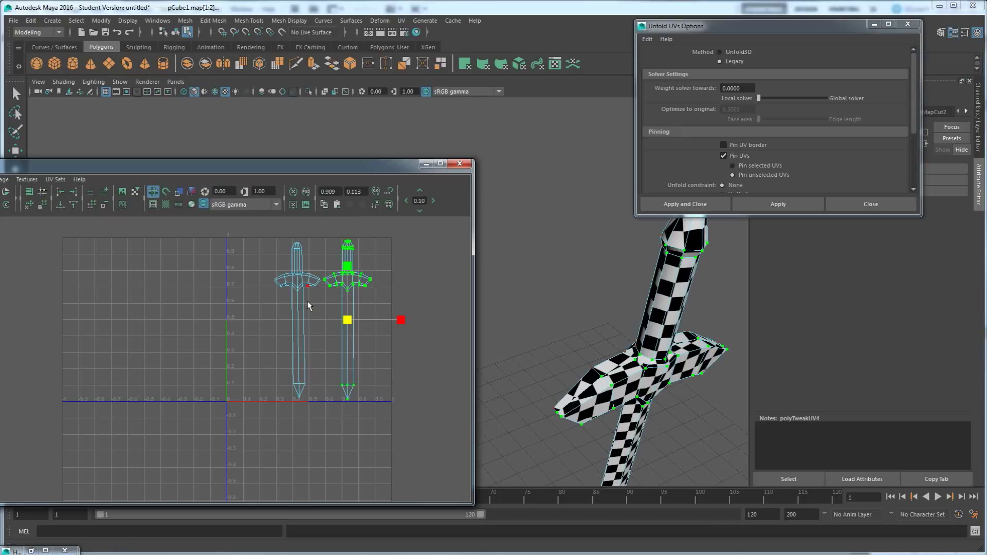
pyautogui.keyDown('alt'); pyautogui.moveTo(285, 312); pyautogui.dragTo(257, 338, button='middle'); pyautogui.keyUp('alt')
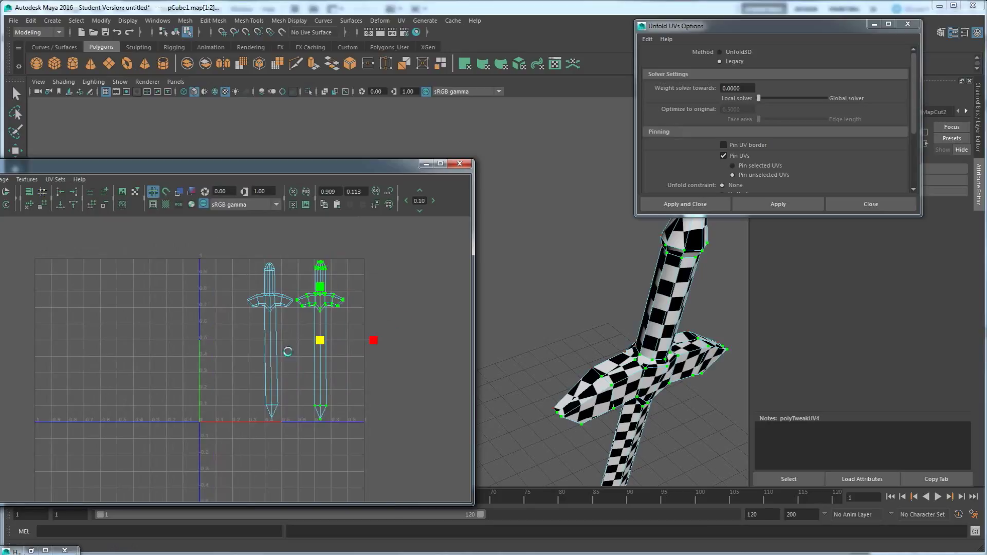
# Deselect the UVs, return the sword to object mode and examine the checker pattern around the whole model
pyautogui.click(362, 308)
pyautogui.scroll(-5, 566, 355)
pyautogui.keyDown('alt'); pyautogui.moveTo(567, 355); pyautogui.dragTo(573, 284); pyautogui.keyUp('alt')
pyautogui.moveTo(572, 283); pyautogui.dragTo(616, 267, button='right')
pyautogui.scroll(3, 624, 341)
pyautogui.keyDown('alt'); pyautogui.moveTo(571, 366); pyautogui.dragTo(580, 368); pyautogui.keyUp('alt')
pyautogui.scroll(-3, 580, 369)
pyautogui.keyDown('alt'); pyautogui.moveTo(642, 368); pyautogui.dragTo(633, 326, button='middle'); pyautogui.keyUp('alt')
pyautogui.keyDown('alt'); pyautogui.moveTo(632, 326); pyautogui.dragTo(520, 307); pyautogui.keyUp('alt')
pyautogui.scroll(1, 595, 344)
pyautogui.keyDown('alt'); pyautogui.moveTo(595, 344); pyautogui.dragTo(484, 298, button='middle'); pyautogui.keyUp('alt')
pyautogui.scroll(2, 482, 283)
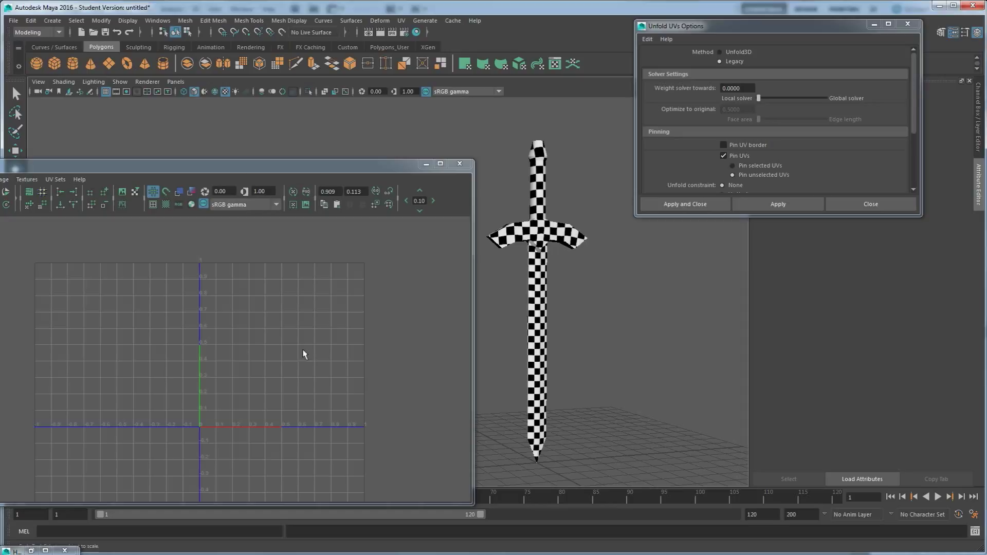
# Select the sword, open the UV Snapshot options and review the UV range choices, keeping Normal (0 to 1)
pyautogui.click(538, 242)
pyautogui.moveTo(109, 165); pyautogui.dragTo(128, 171)
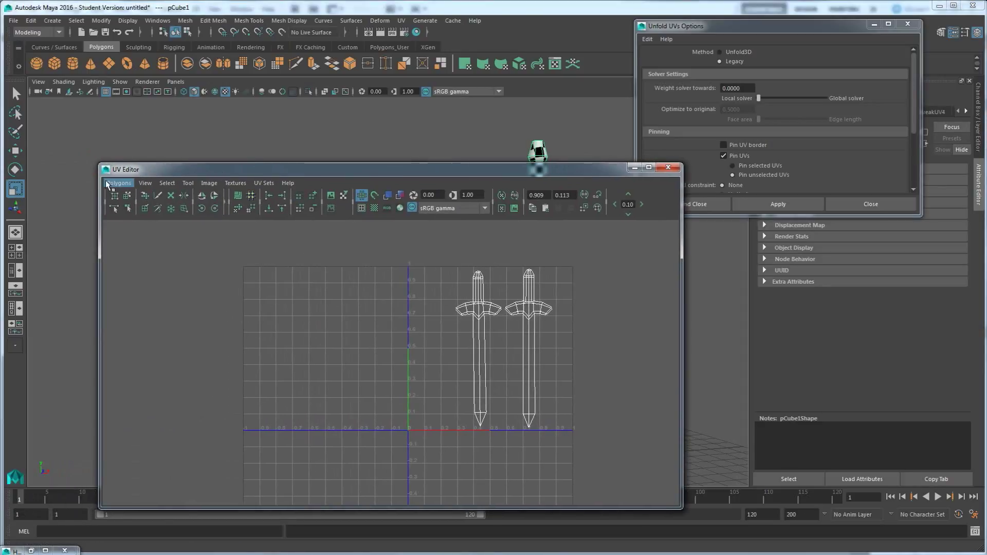
pyautogui.click(118, 183)
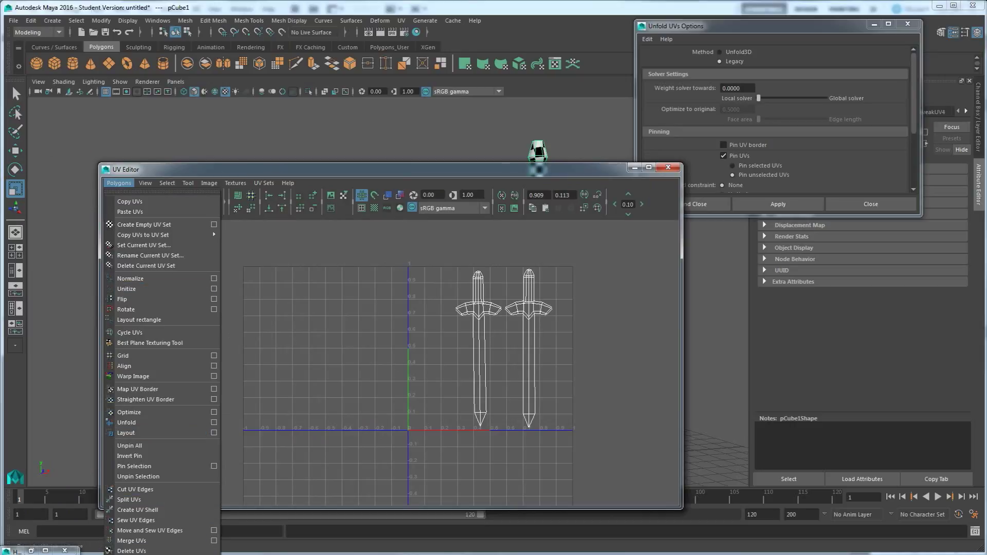
pyautogui.click(131, 553)
pyautogui.moveTo(507, 172); pyautogui.dragTo(315, 194)
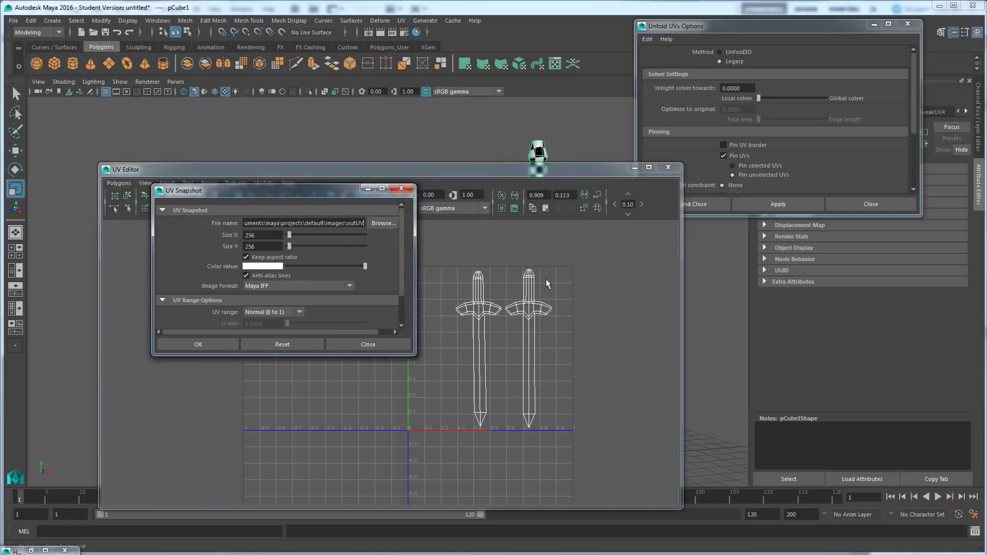
pyautogui.scroll(-1, 233, 277)
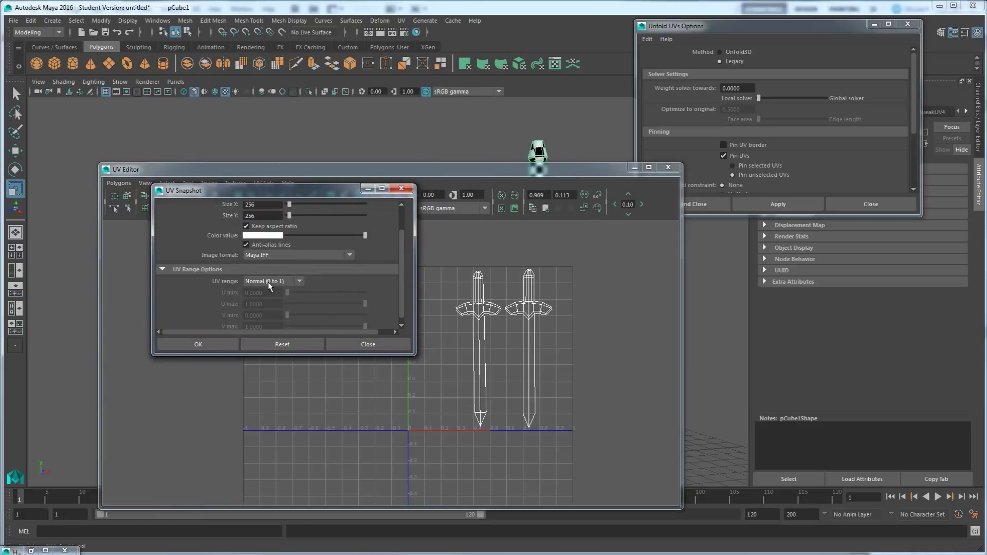
pyautogui.click(300, 281)
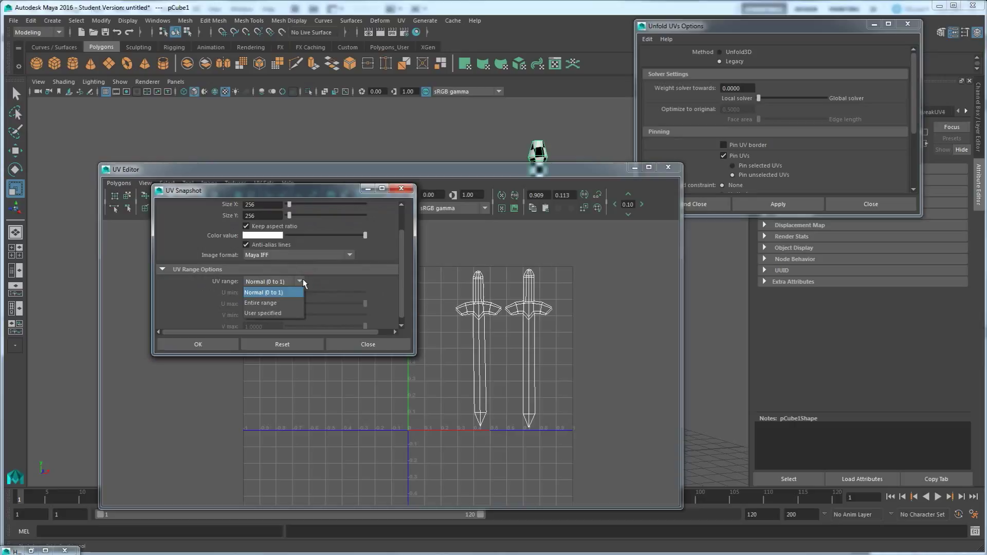
pyautogui.click(259, 201)
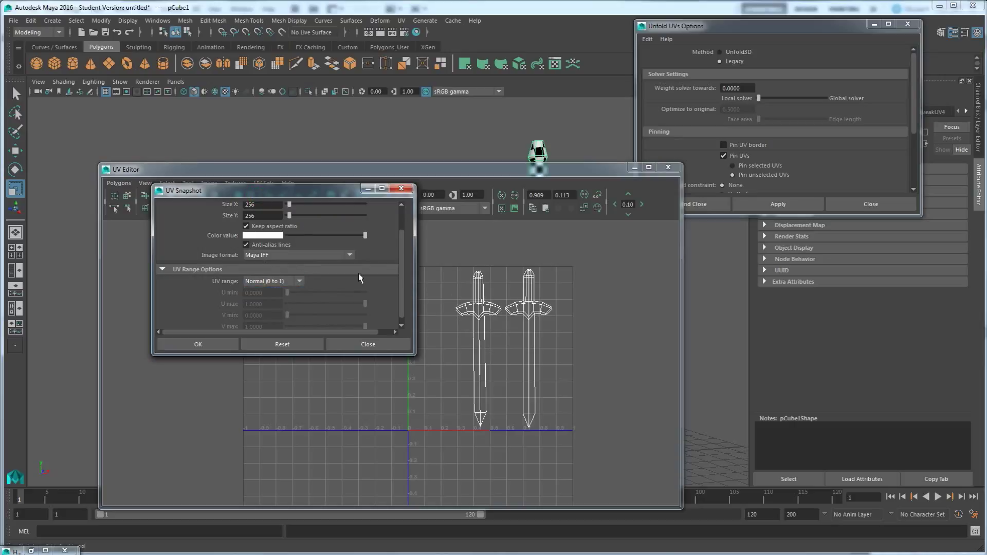
pyautogui.scroll(2, 297, 265)
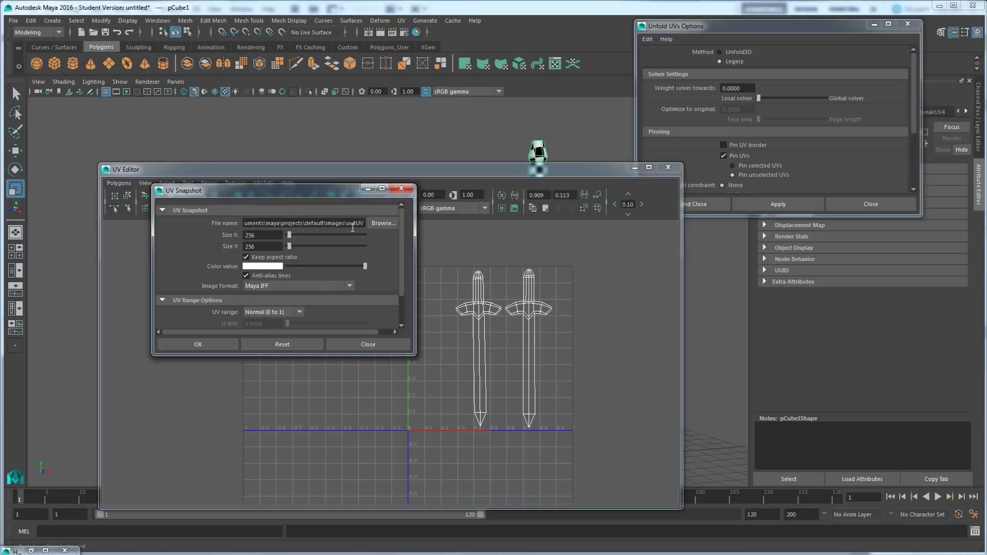
# Set the snapshot's output file to "Sword Tutorial UV's" on the Desktop
pyautogui.click(379, 223)
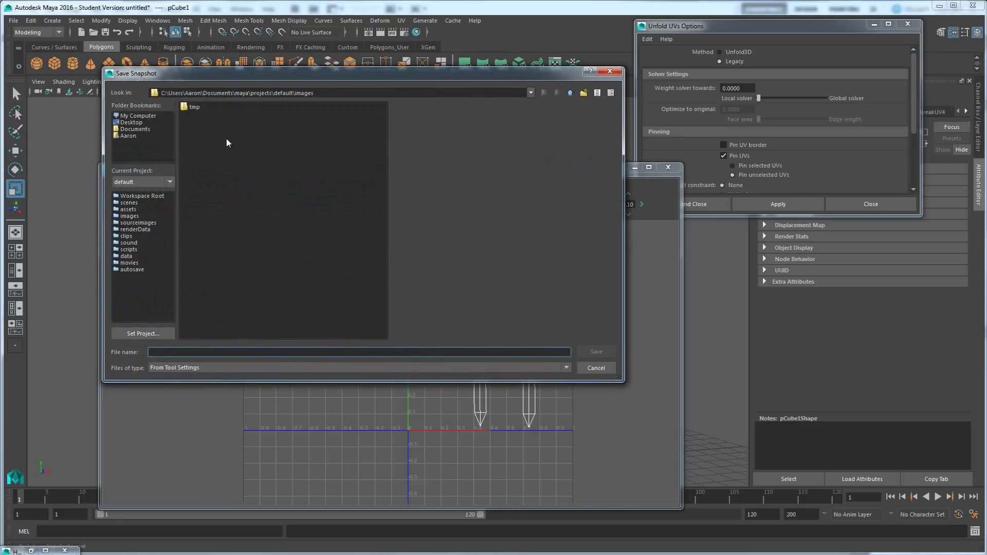
pyautogui.click(132, 122)
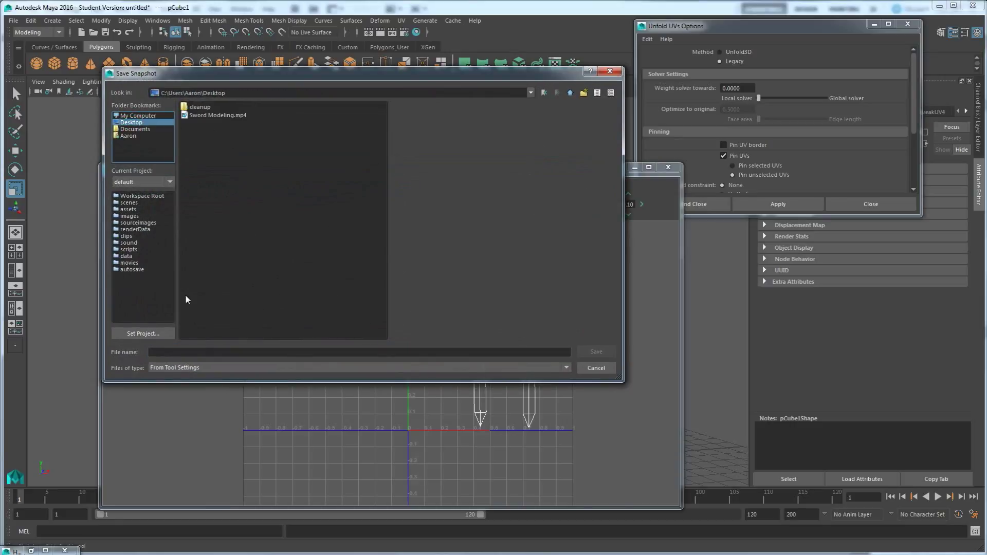
pyautogui.click(183, 353)
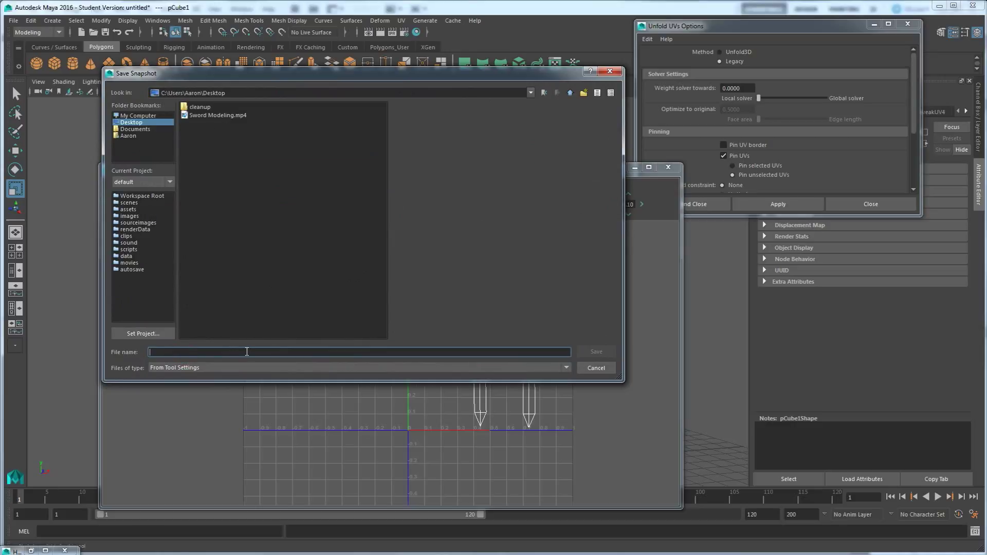
pyautogui.write("Sword Tutorial UV's")
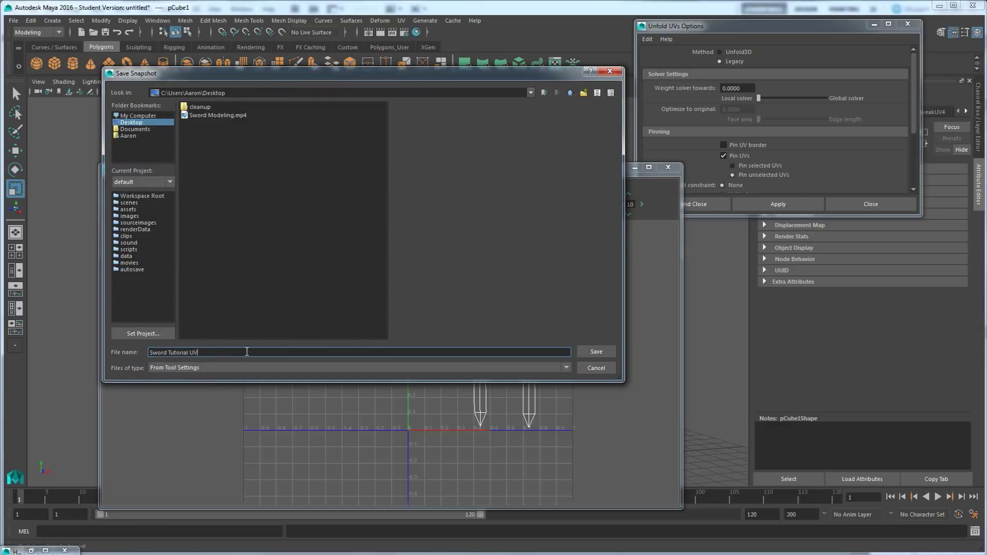
pyautogui.click(588, 351)
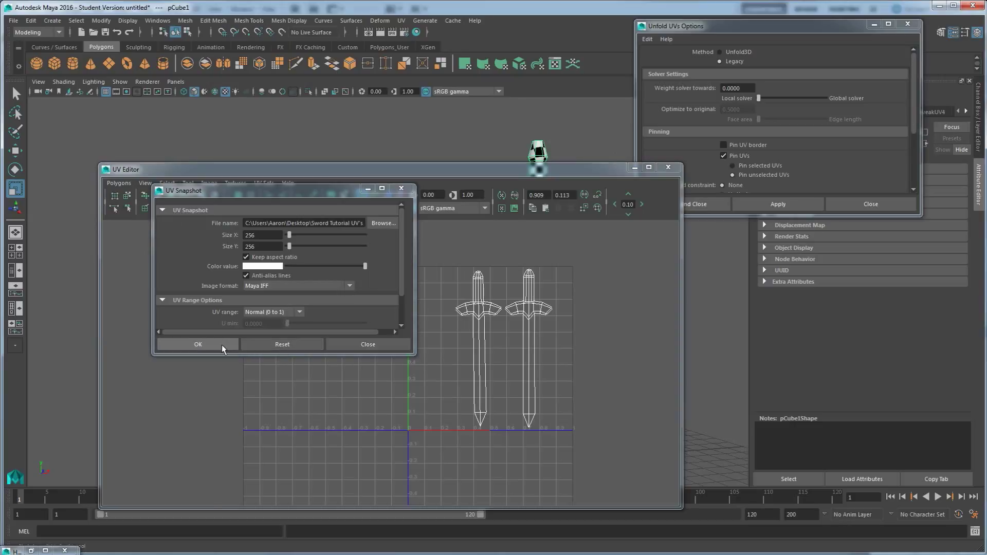
# Set the snapshot size to 1024 by 1024 and export the UV snapshot in Maya IFF format
pyautogui.doubleClick(271, 236)
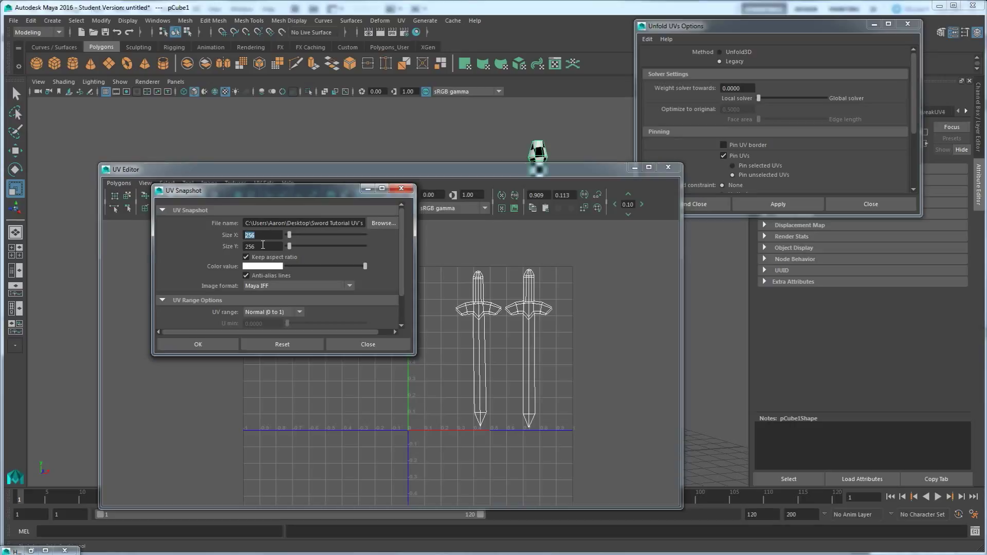
pyautogui.write('1024')
pyautogui.press('Tab')
pyautogui.click(265, 244)
pyautogui.click(271, 245)
pyautogui.click(216, 345)
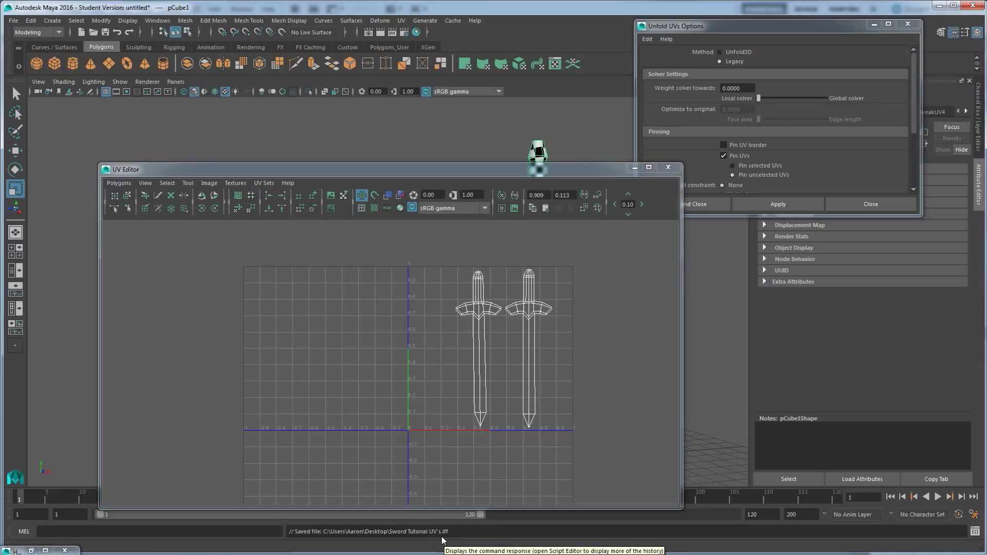
# Reopen the UV Snapshot options, change the image format to Targa and export to the default images folder as outUV
pyautogui.click(119, 183)
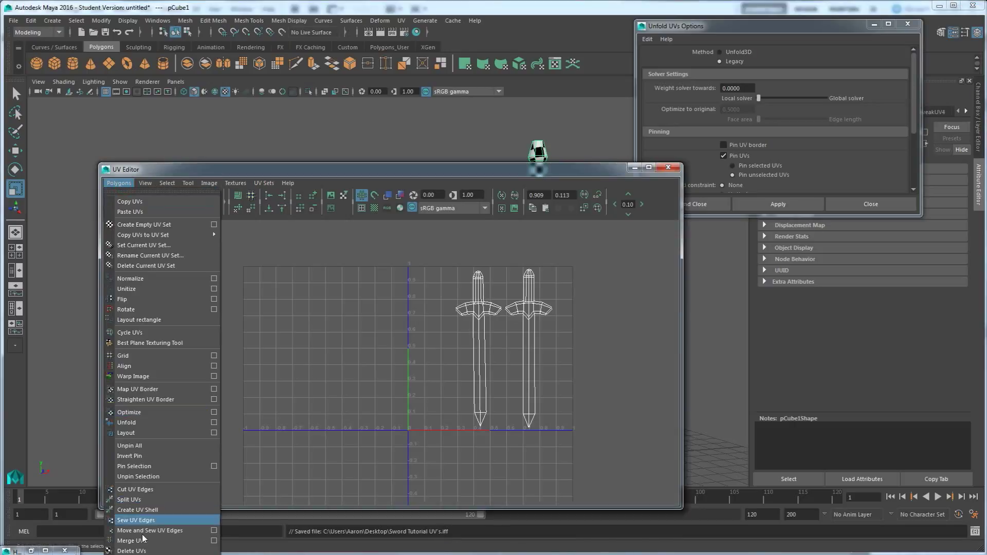
pyautogui.click(138, 548)
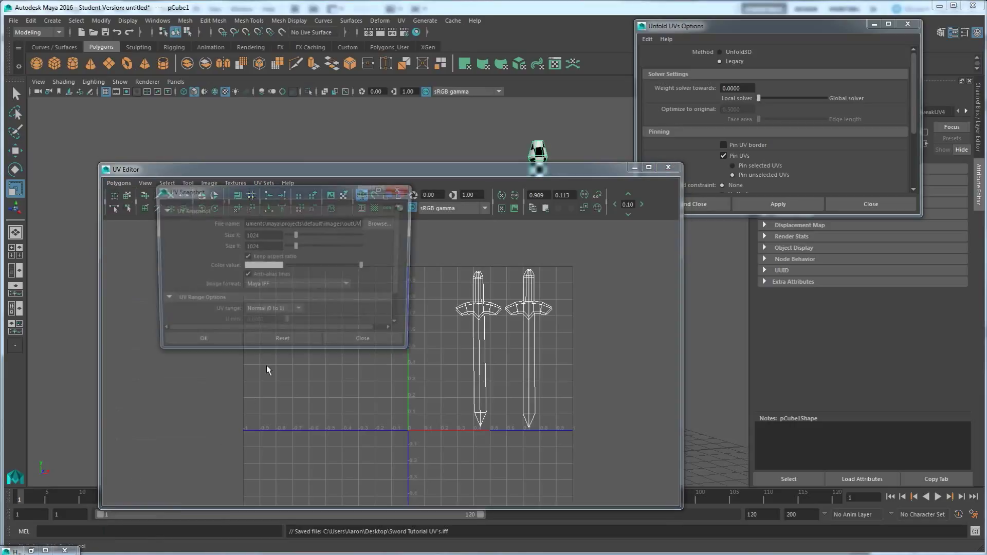
pyautogui.click(276, 288)
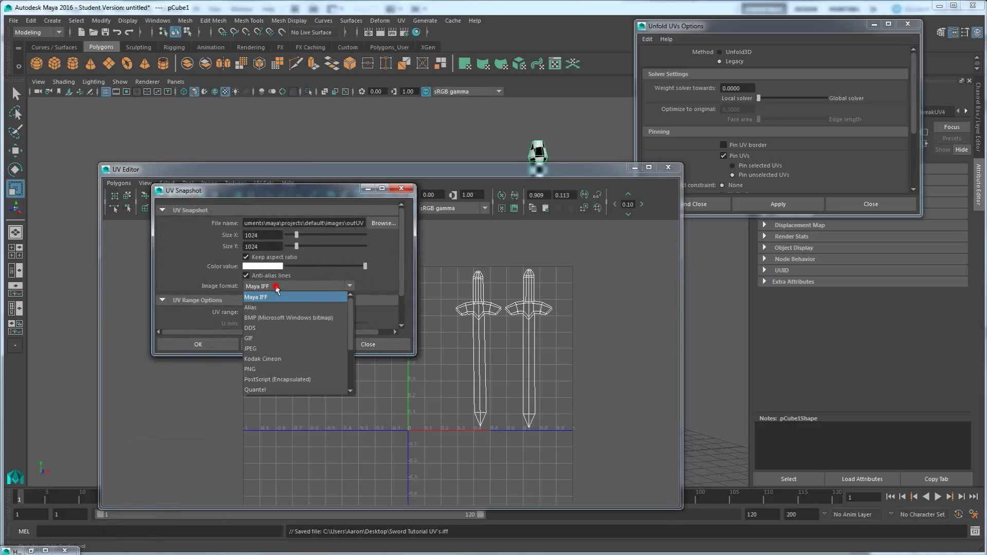
pyautogui.scroll(-3, 275, 331)
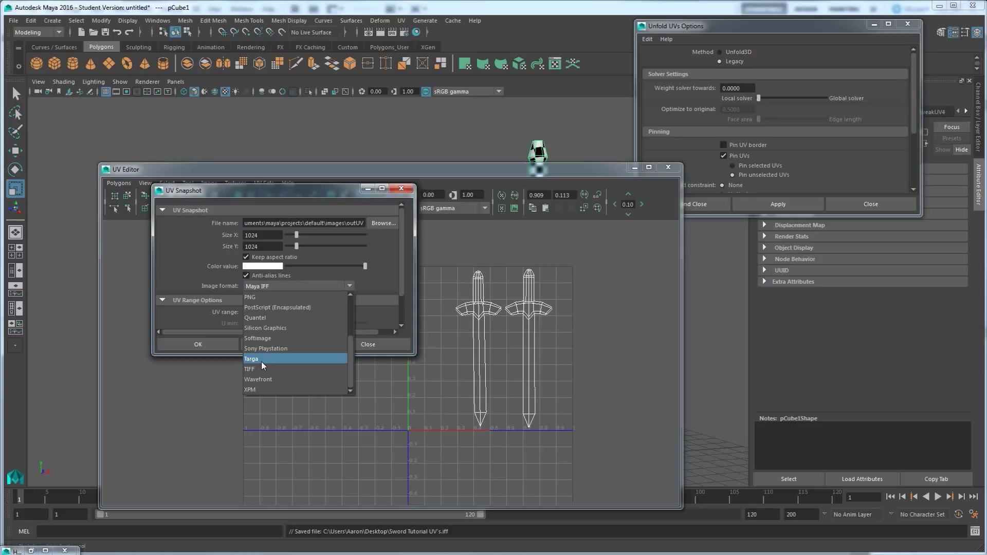
pyautogui.scroll(3, 261, 361)
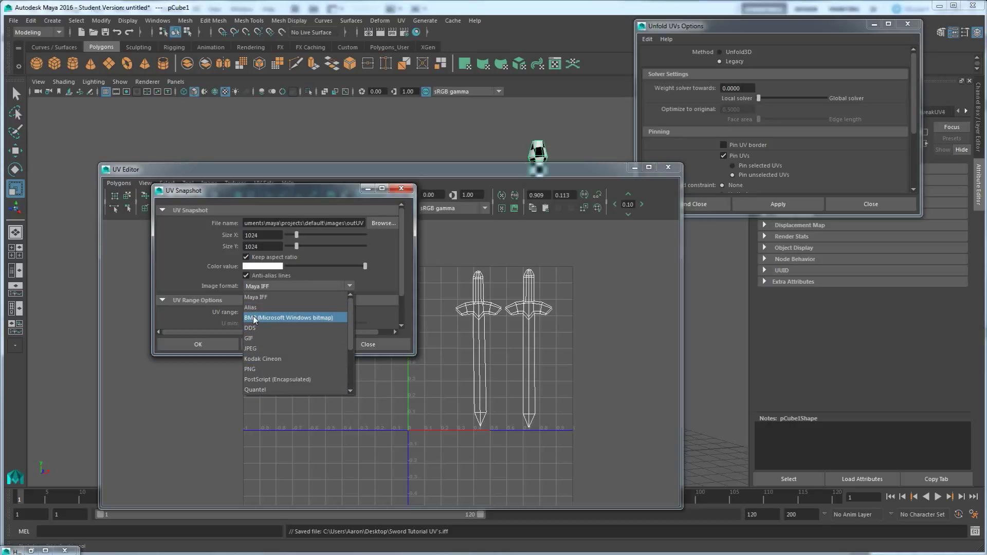
pyautogui.scroll(-3, 256, 320)
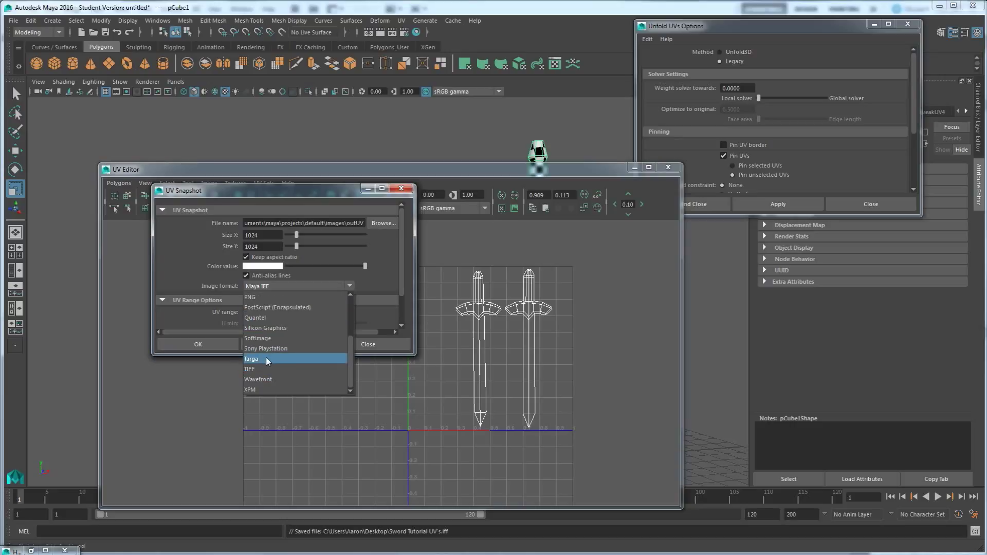
pyautogui.click(267, 360)
pyautogui.click(219, 345)
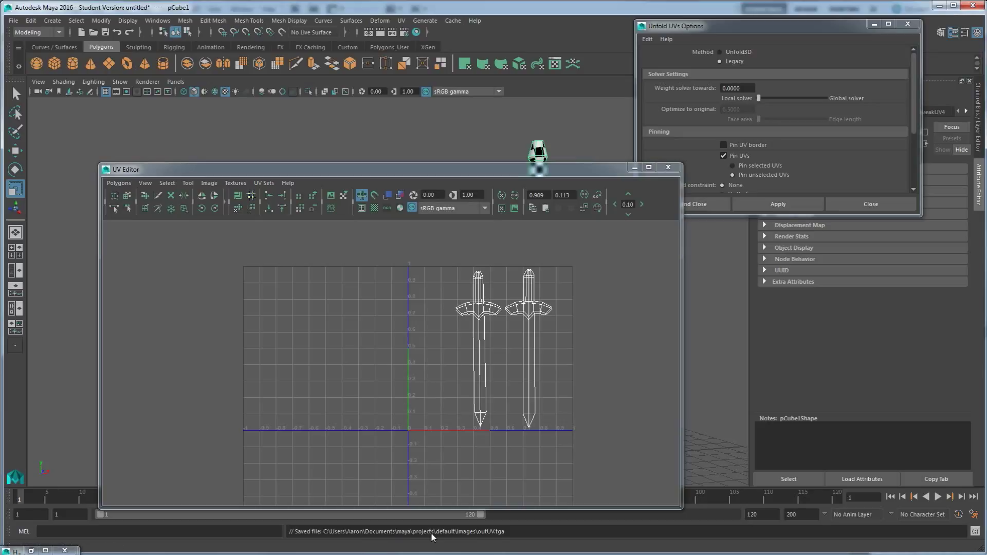
# Reopen the UV Snapshot options, set the output file to "Sword Tutorial UV's" on the Desktop without the .iff extension and export it as Targa
pyautogui.click(119, 184)
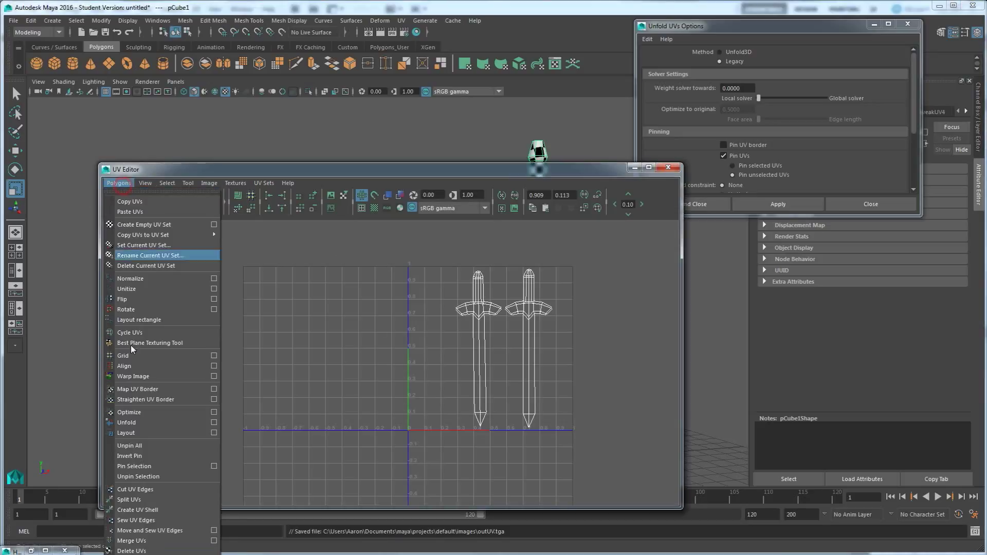
pyautogui.click(135, 550)
pyautogui.click(394, 224)
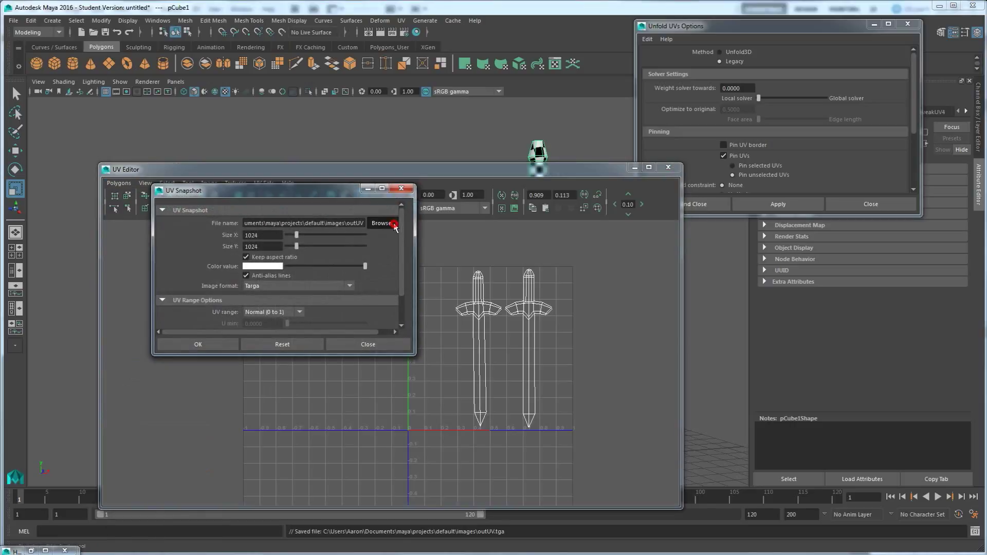
pyautogui.click(131, 123)
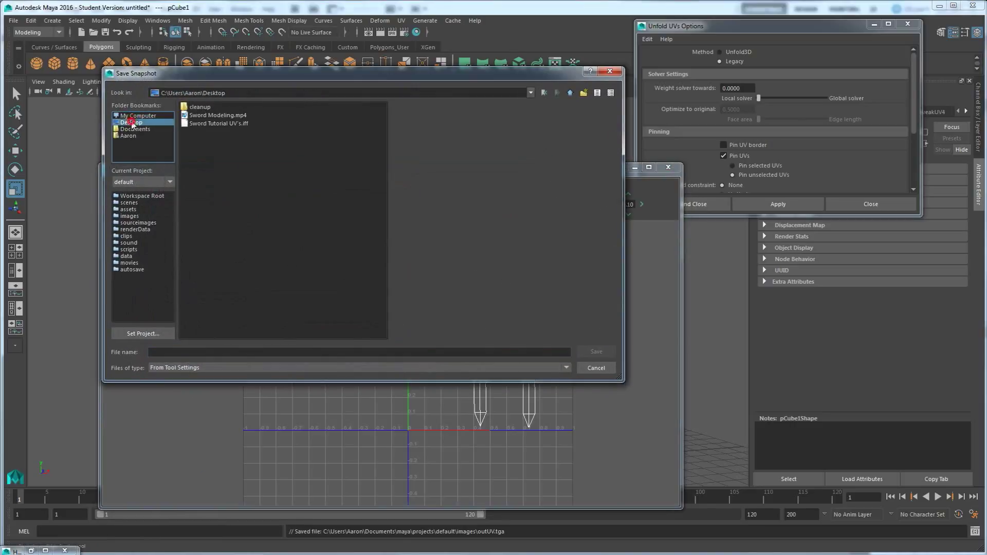
pyautogui.click(220, 125)
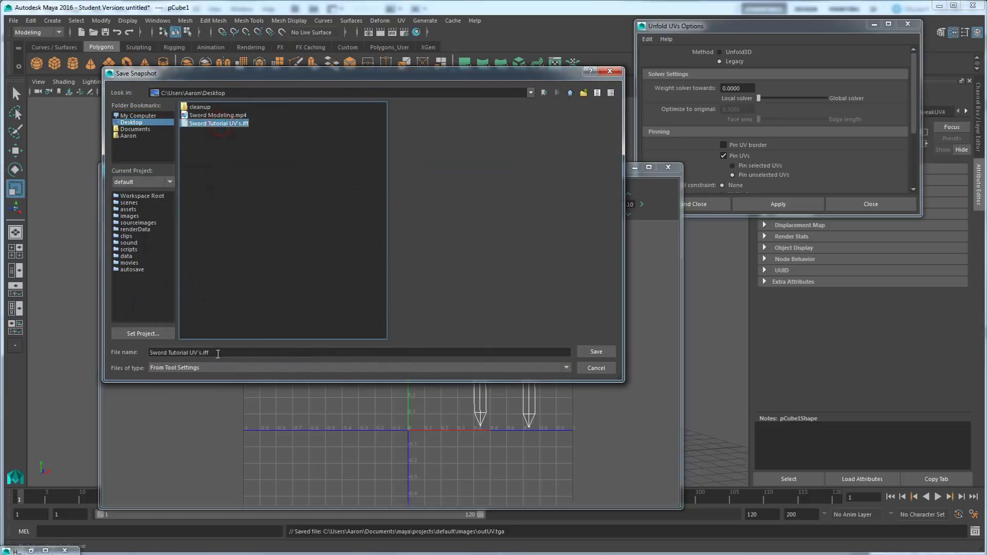
pyautogui.doubleClick(207, 352)
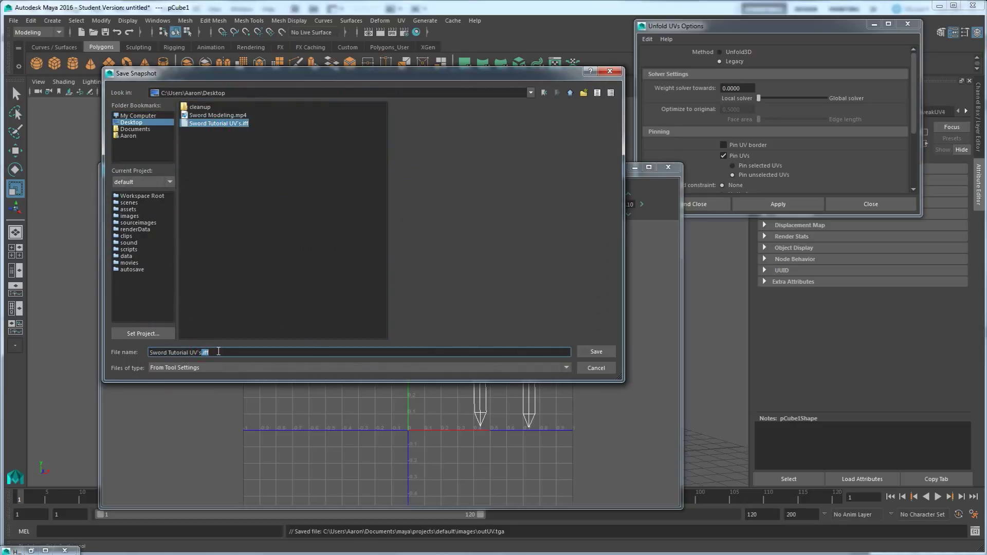
pyautogui.press('BackSpace')
pyautogui.press('BackSpace')
pyautogui.click(575, 352)
pyautogui.click(596, 352)
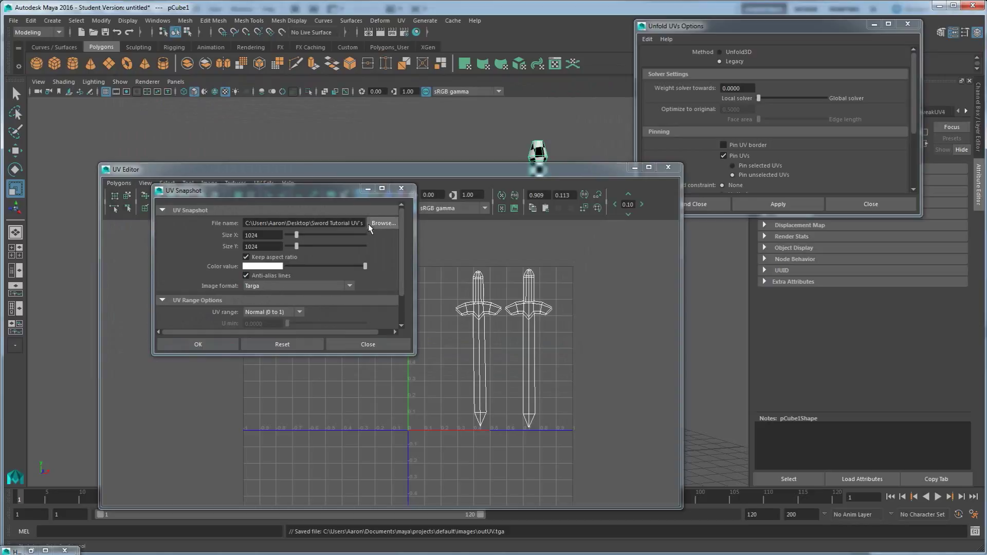
pyautogui.click(227, 346)
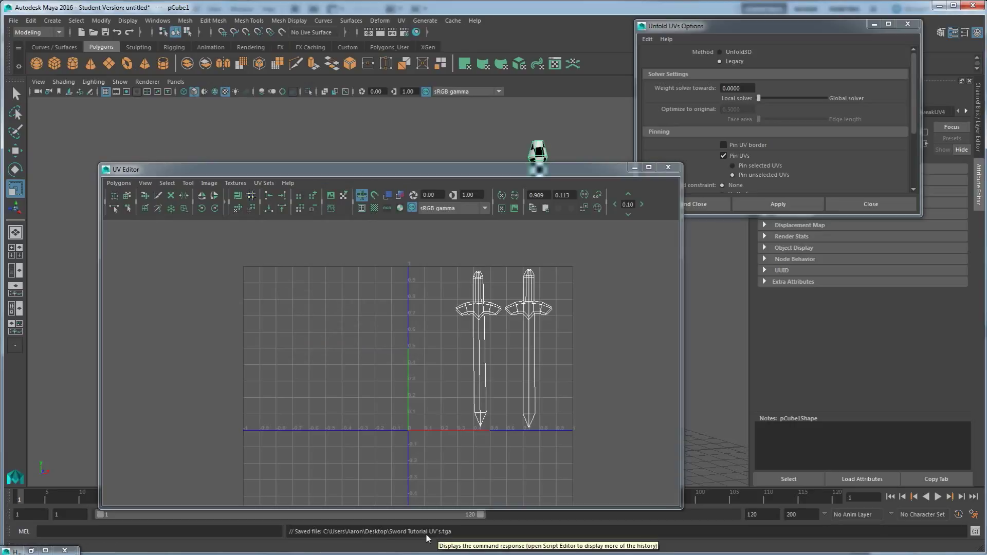
# Switch to the Desktop folder, open "Sword Tutorial UV's.tga" in Photoshop and float its document window in the middle of the workspace
pyautogui.moveTo(6, 552)
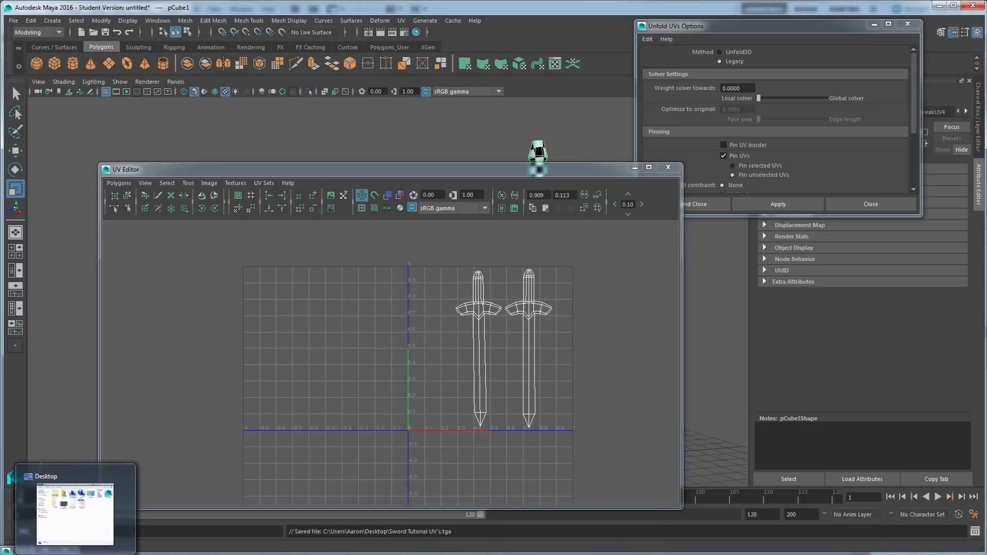
pyautogui.click(75, 511)
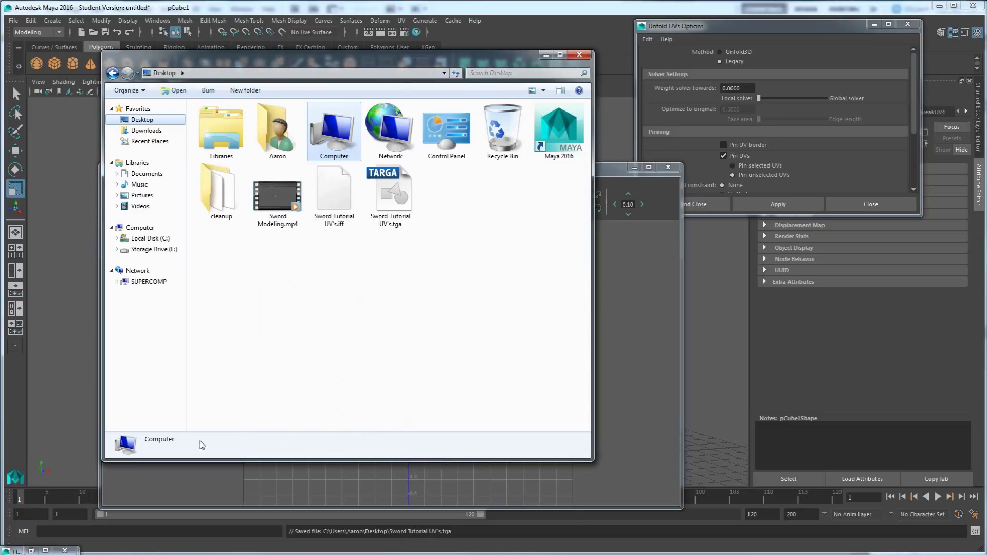
pyautogui.click(387, 224)
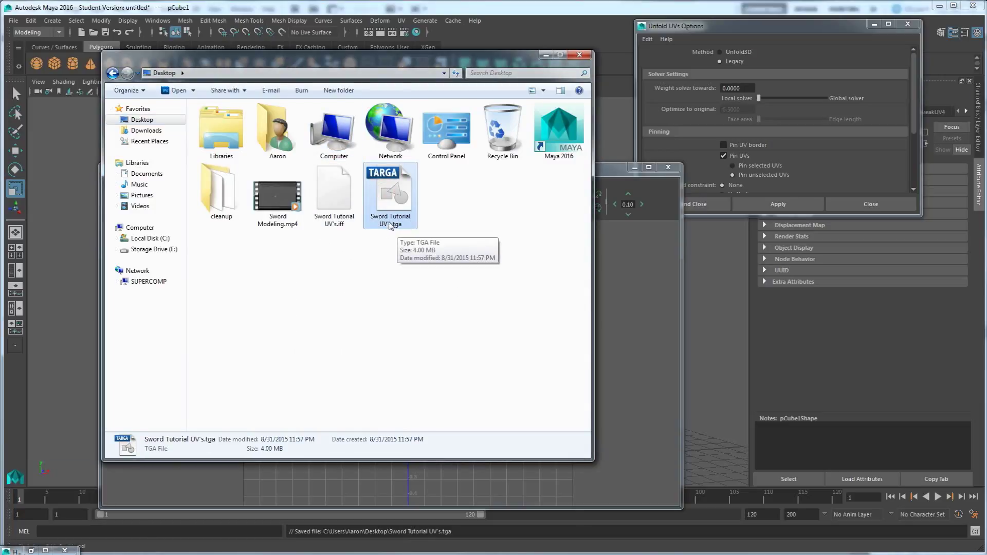
pyautogui.doubleClick(393, 197)
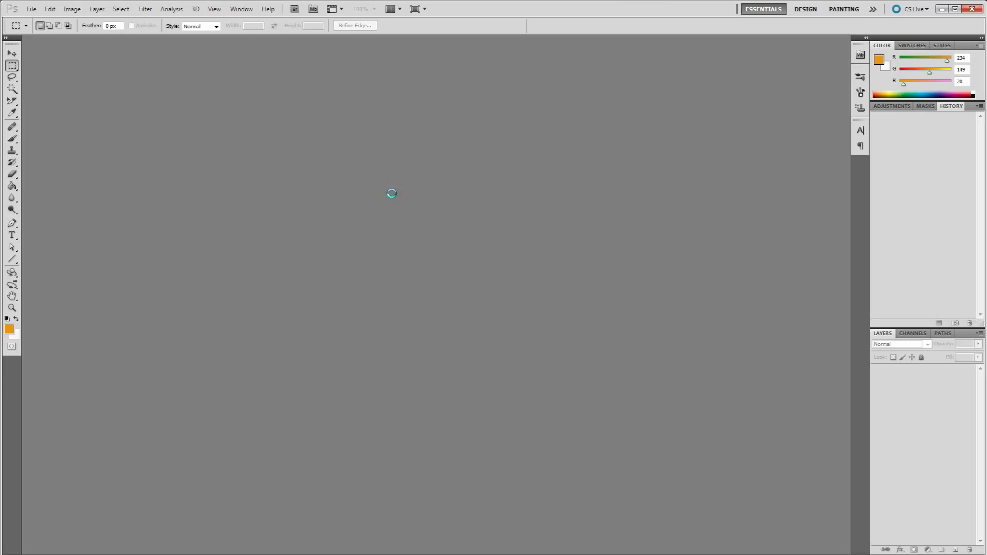
pyautogui.moveTo(322, 41); pyautogui.dragTo(545, 105)
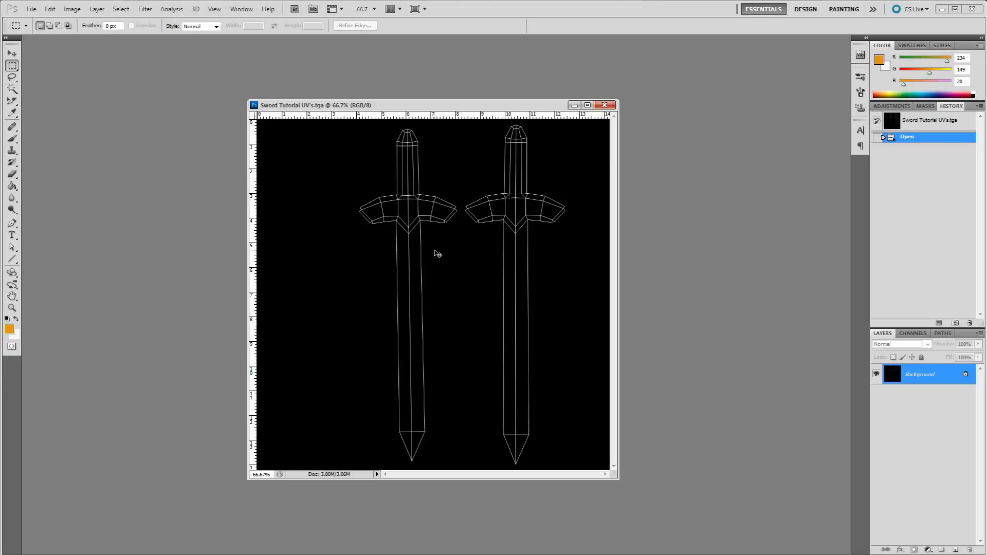
# Invert the colours of the UV snapshot image
pyautogui.hotkey('ctrl', 'i')
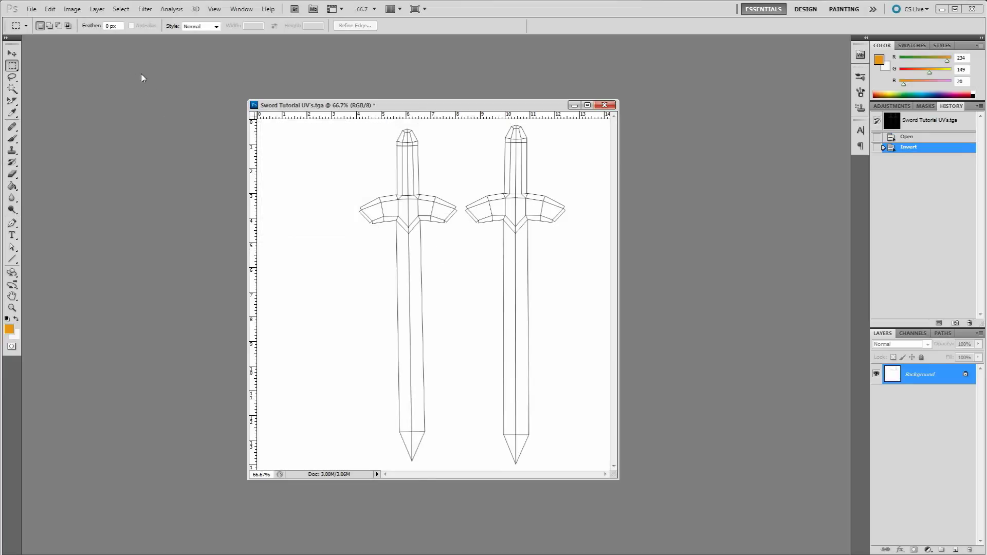
pyautogui.click(50, 9)
pyautogui.moveTo(165, 10)
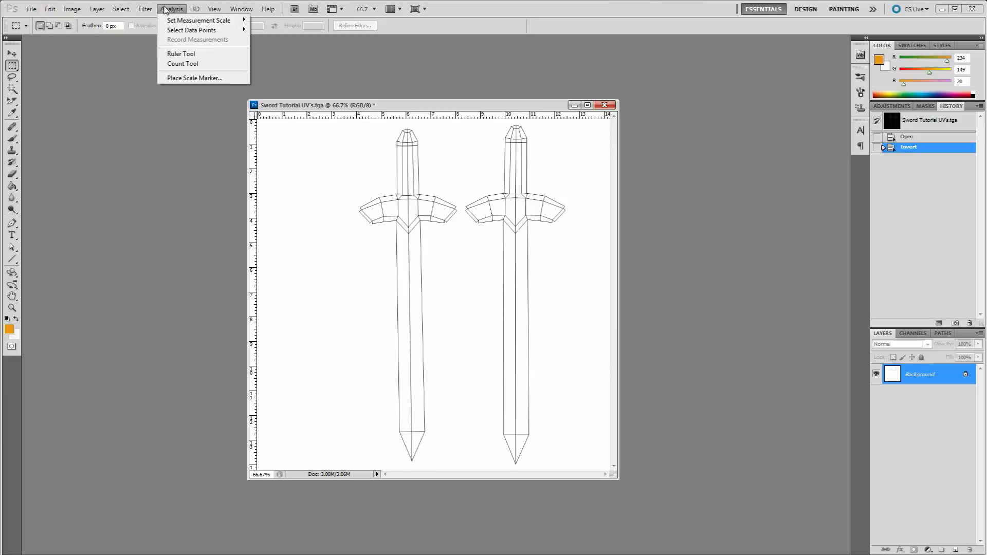
# Add a new layer above the background and set the Brush tool's foreground color to red
pyautogui.moveTo(71, 11)
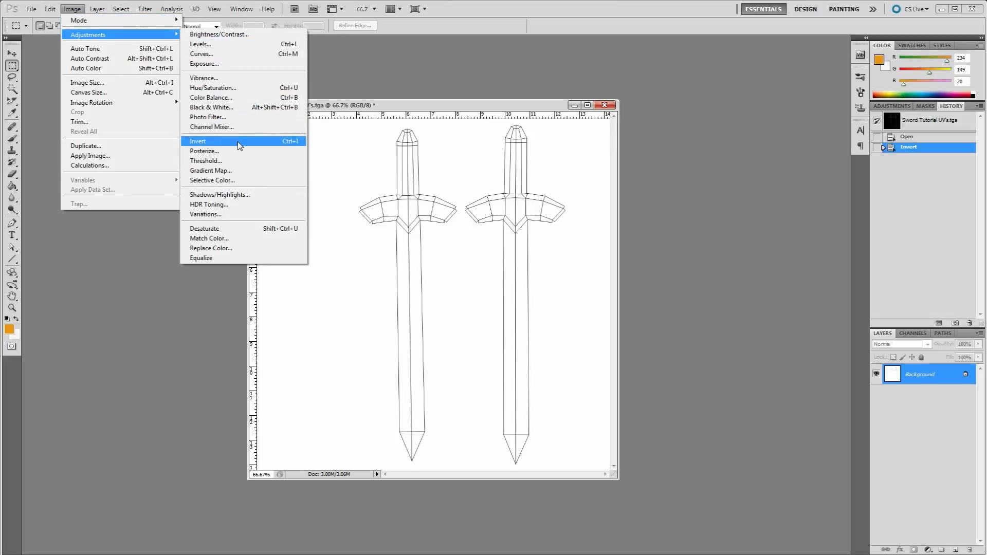
pyautogui.click(428, 107)
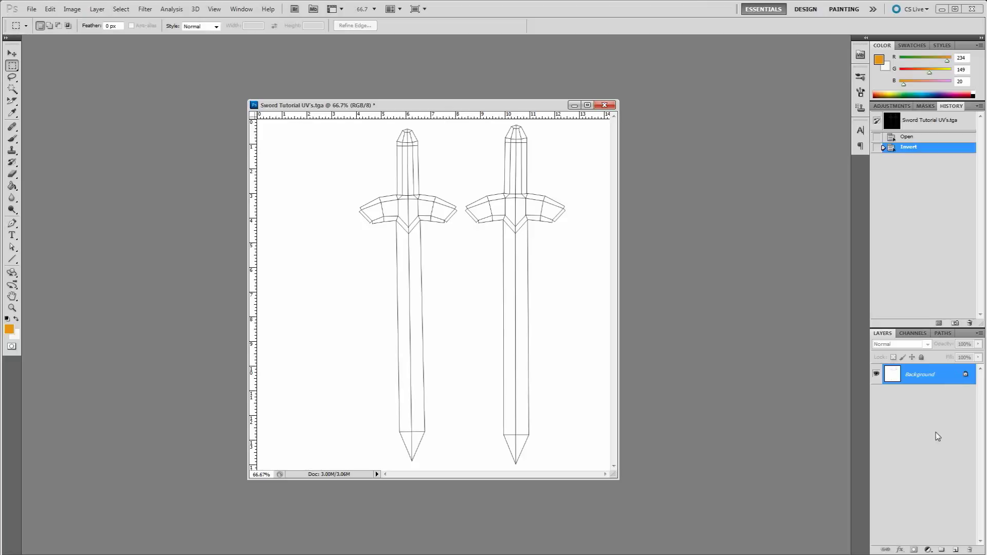
pyautogui.click(956, 551)
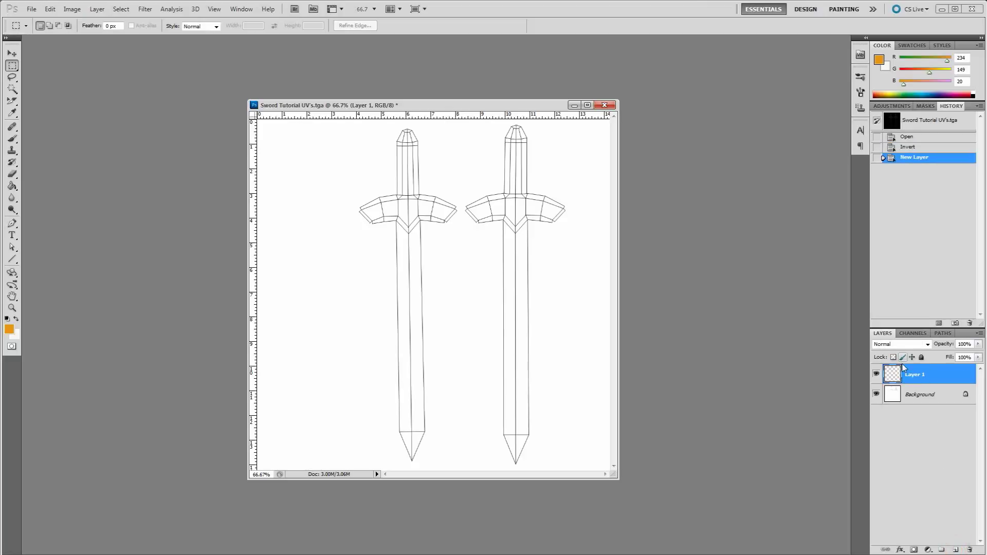
pyautogui.press('b')
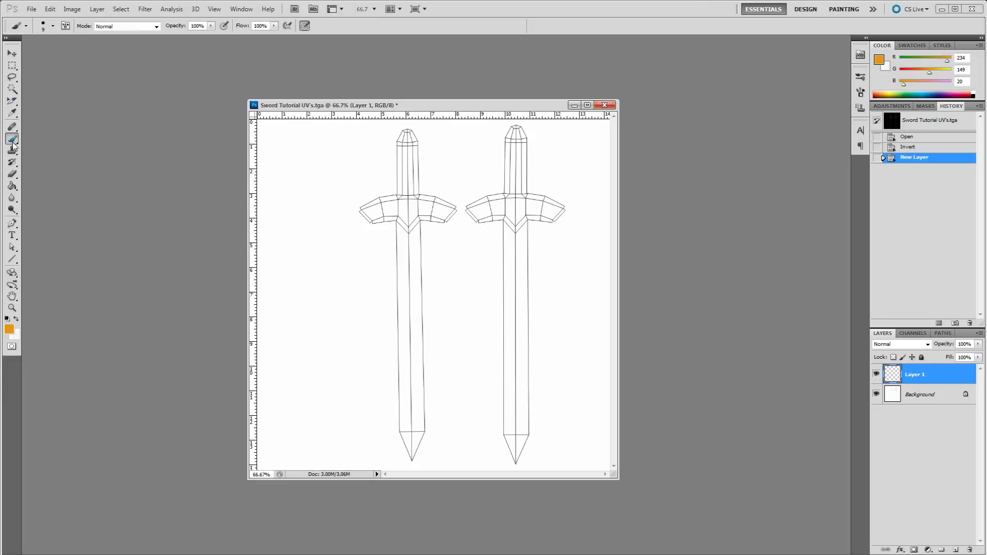
pyautogui.click(9, 329)
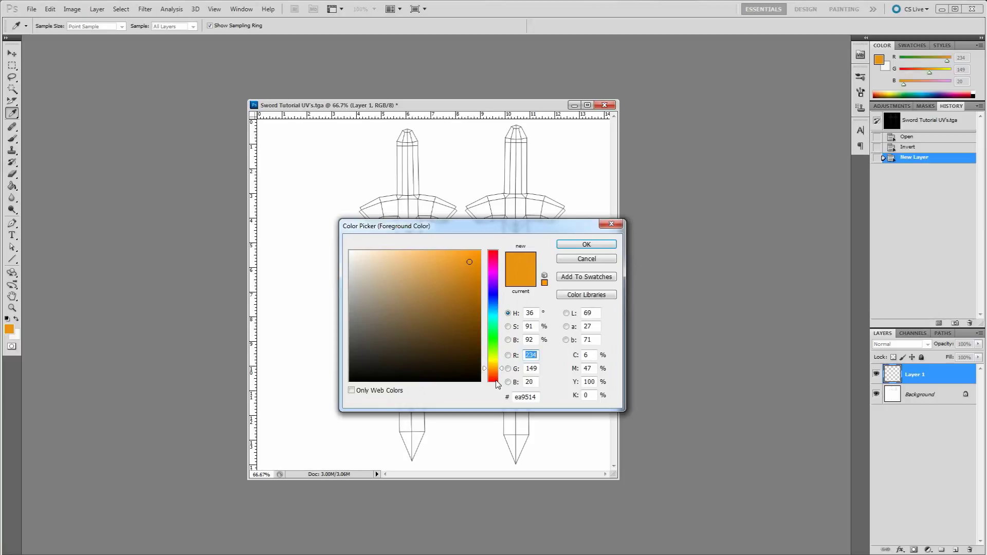
pyautogui.click(493, 381)
pyautogui.click(569, 244)
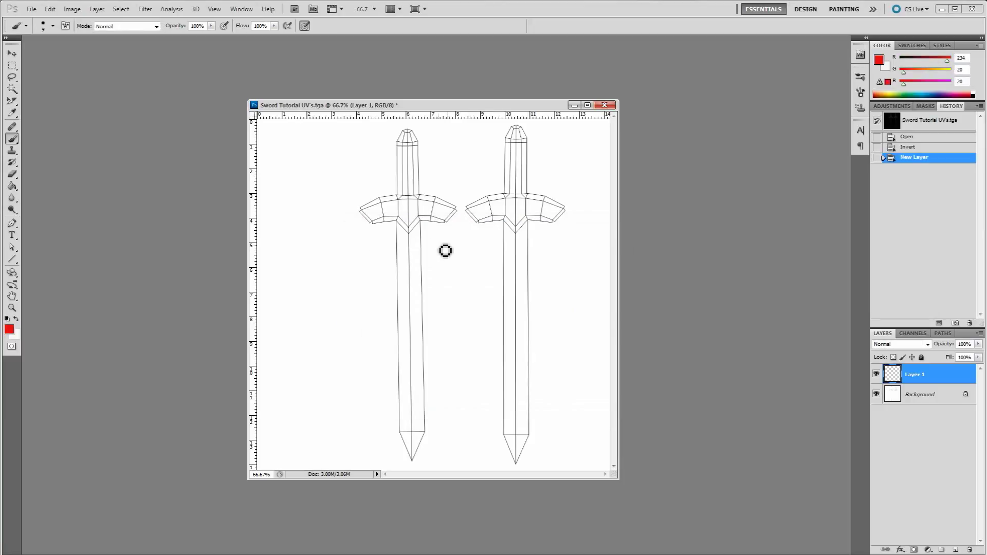
# Try red brush strokes across the left sword's guard on the new layer and undo them
pyautogui.moveTo(379, 259)
pyautogui.mouseDown()
pyautogui.moveTo(414, 218)
pyautogui.moveTo(396, 240)
pyautogui.moveTo(450, 252)
pyautogui.mouseUp()
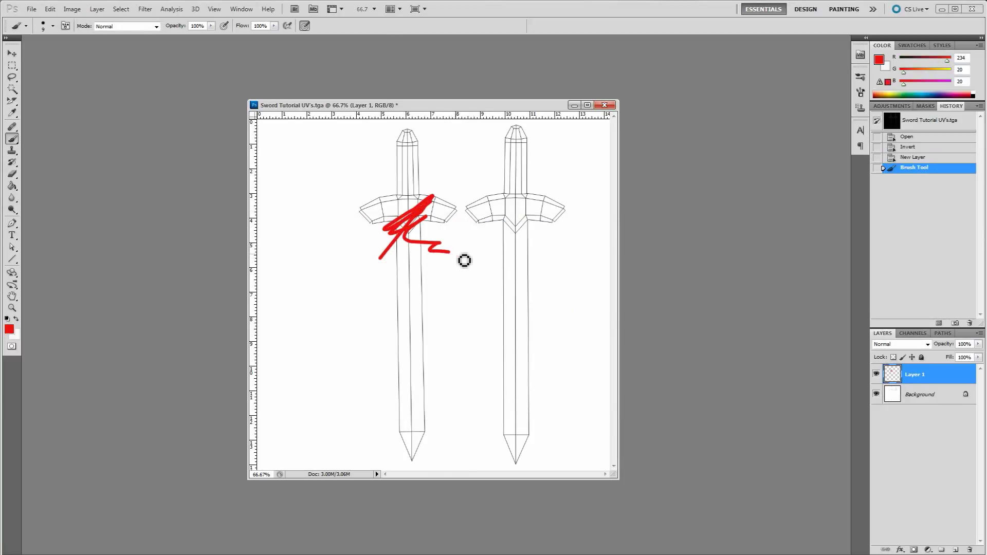
pyautogui.hotkey('ctrl', 'z')
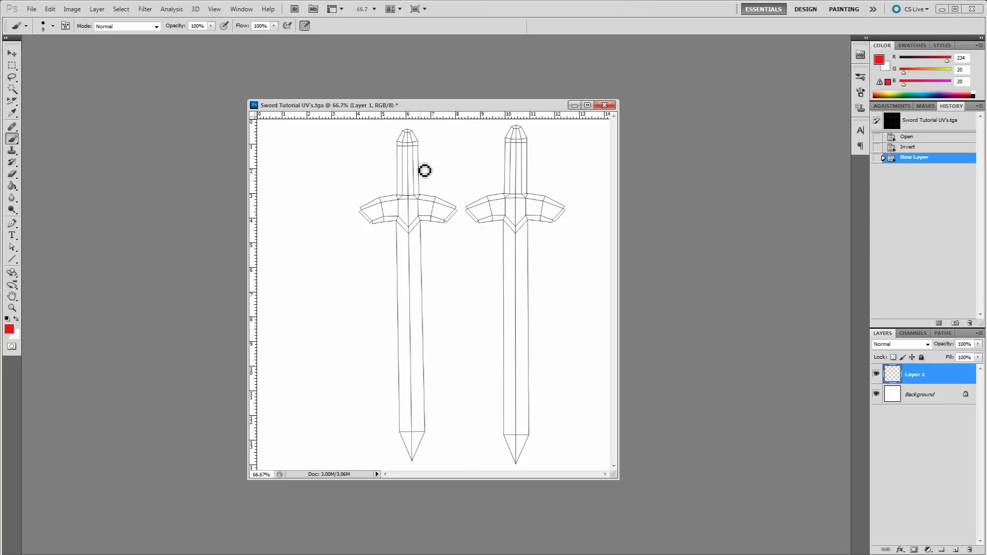
pyautogui.moveTo(424, 204)
pyautogui.mouseDown()
pyautogui.moveTo(396, 245)
pyautogui.moveTo(427, 217)
pyautogui.moveTo(409, 223)
pyautogui.moveTo(430, 219)
pyautogui.mouseUp()
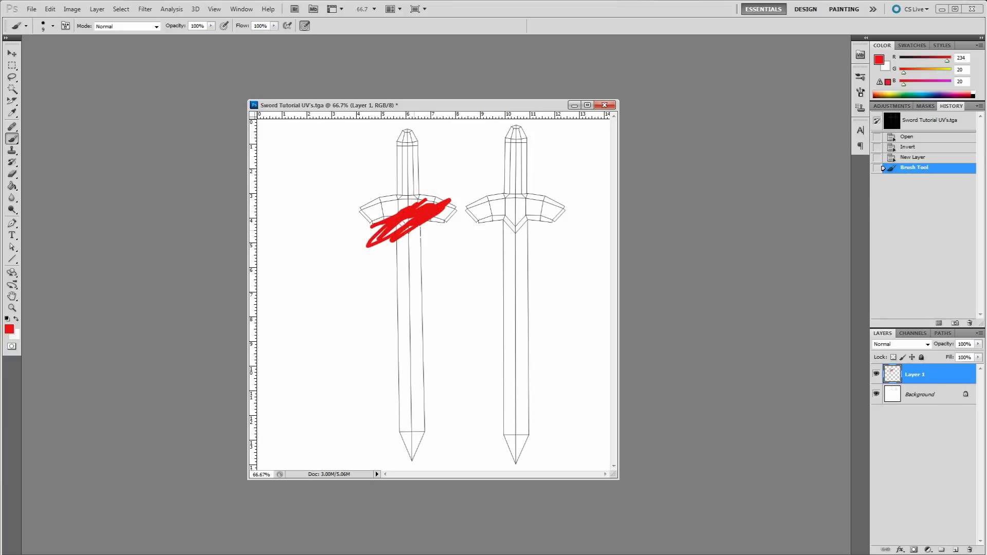
pyautogui.hotkey('ctrl', 'z')
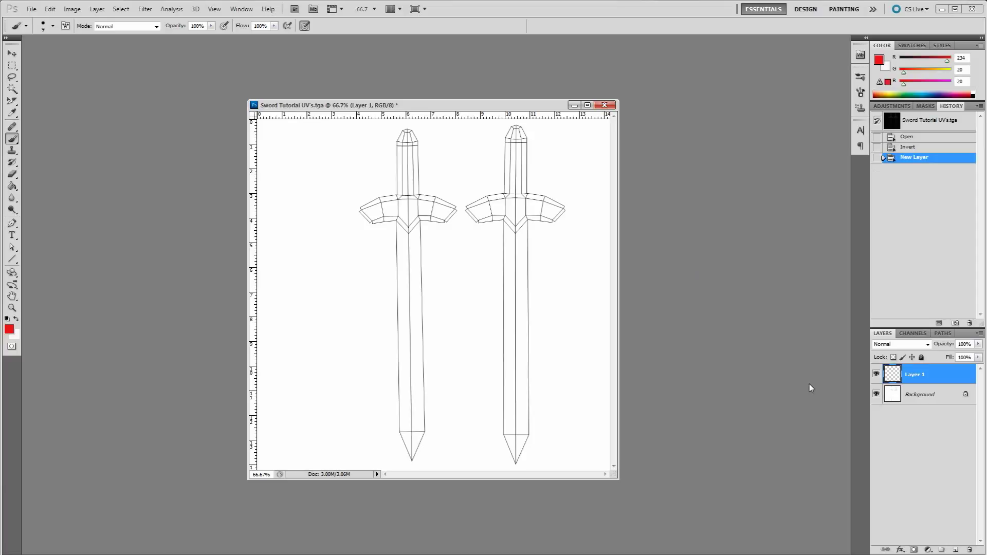
# Convert the locked background into a regular layer named Layer 0 and move it above Layer 1
pyautogui.doubleClick(966, 396)
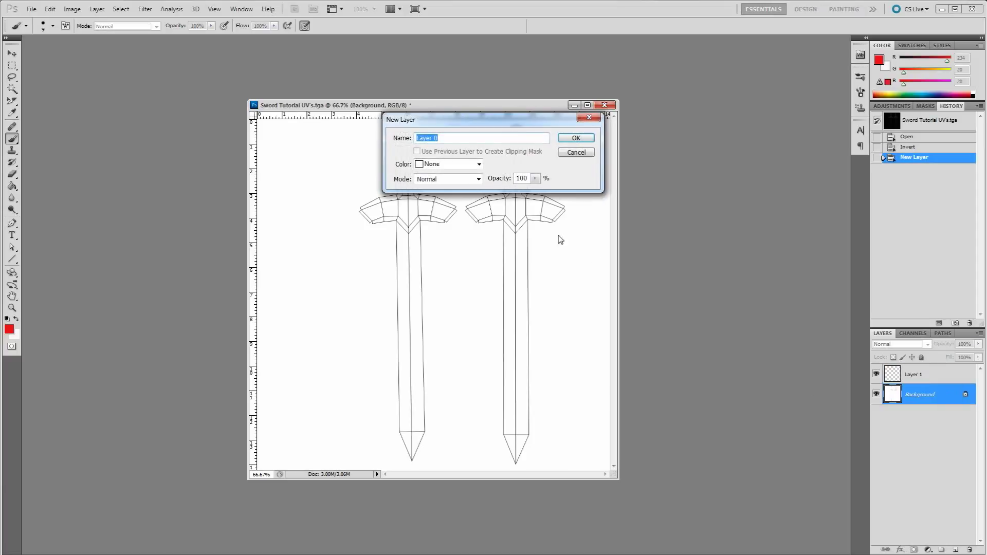
pyautogui.click(566, 138)
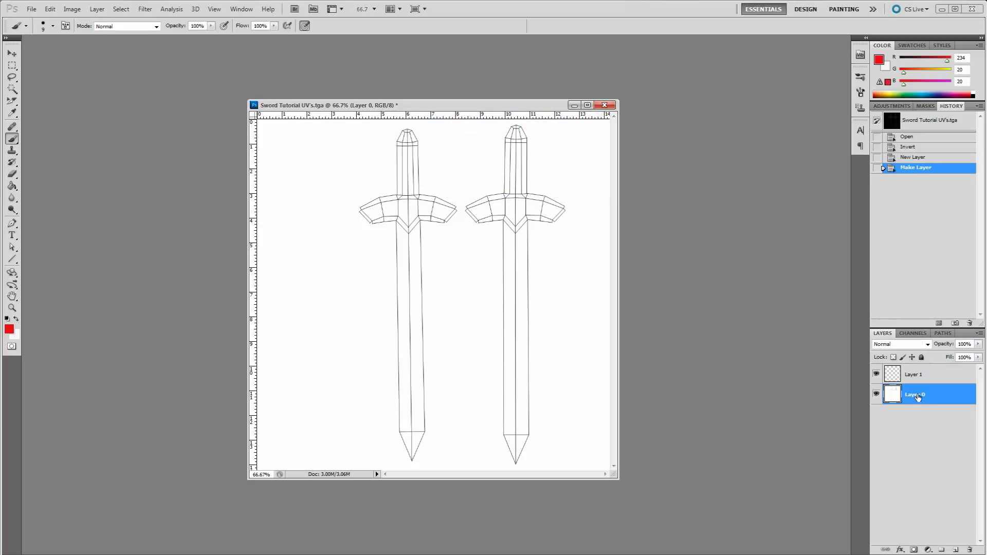
pyautogui.moveTo(919, 397); pyautogui.dragTo(915, 375)
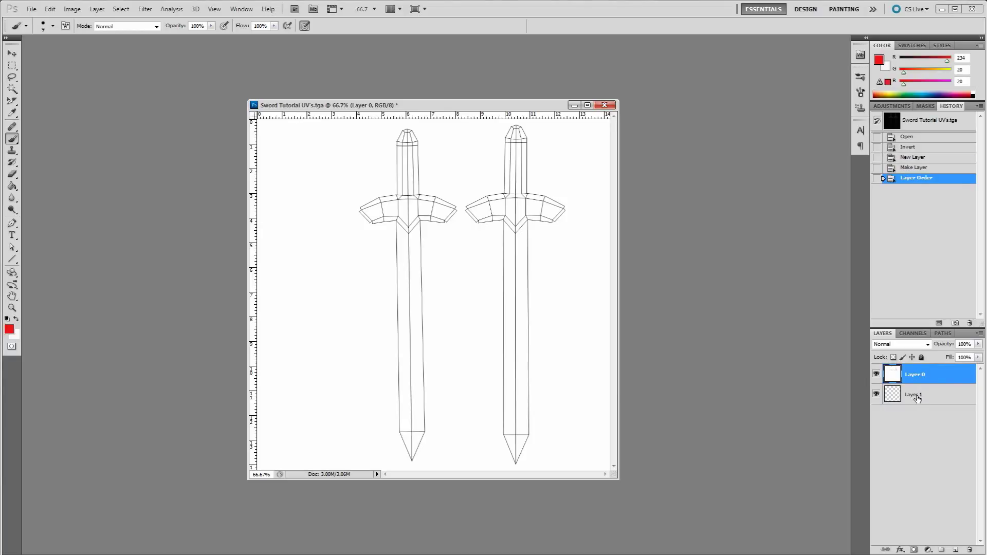
# Paint a red scribble over the left sword's guard on Layer 1 and set Layer 0's blending mode to Multiply
pyautogui.click(919, 397)
pyautogui.moveTo(432, 207)
pyautogui.mouseDown()
pyautogui.moveTo(395, 242)
pyautogui.moveTo(431, 244)
pyautogui.mouseUp()
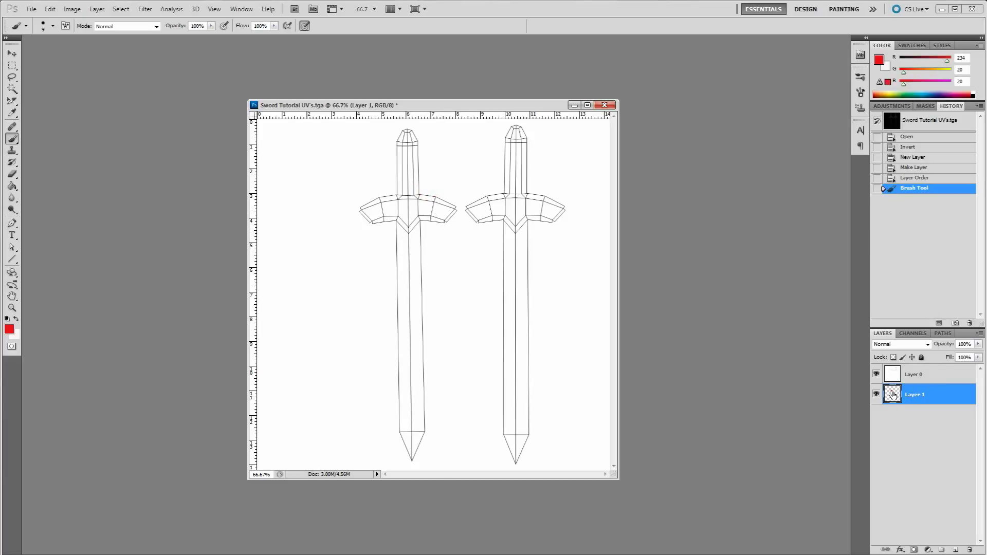
pyautogui.click(915, 375)
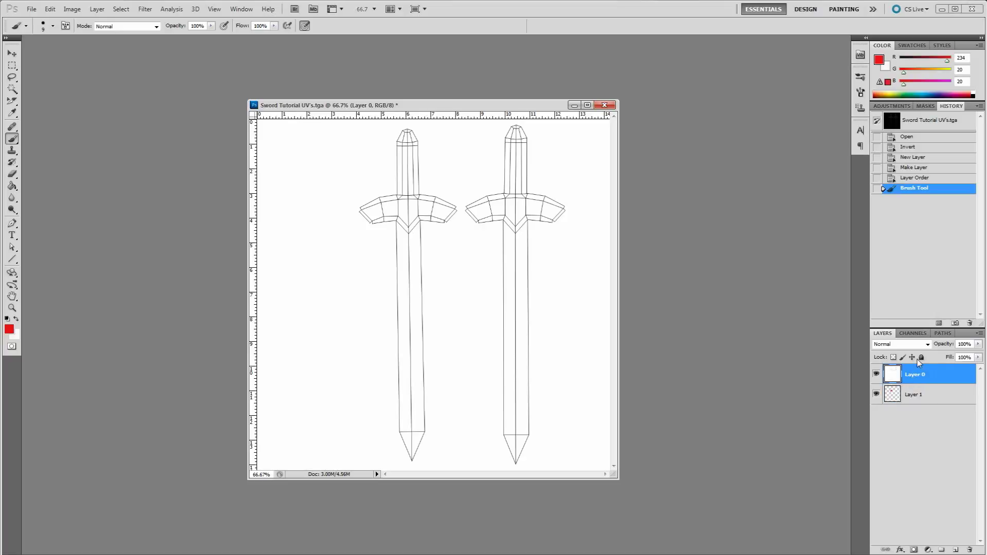
pyautogui.click(887, 346)
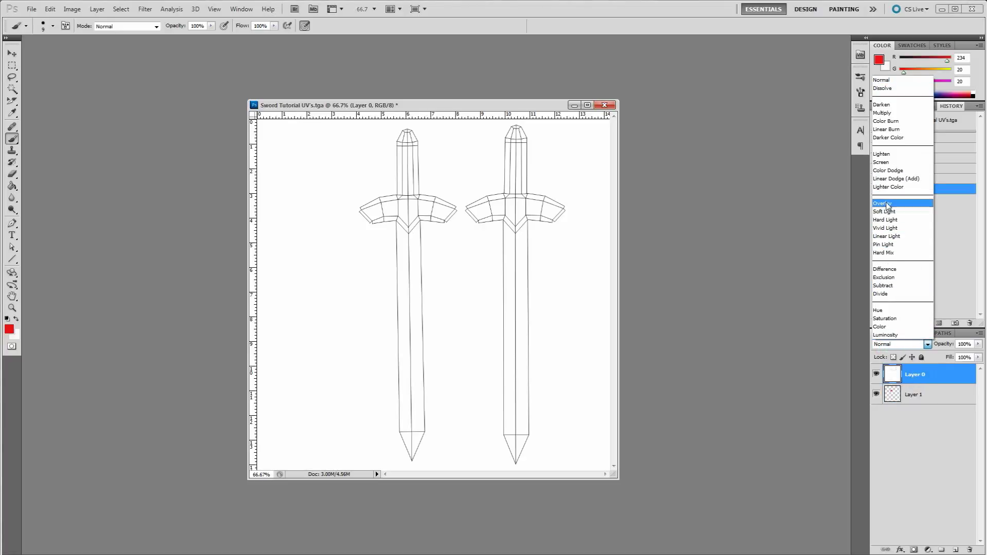
pyautogui.click(892, 113)
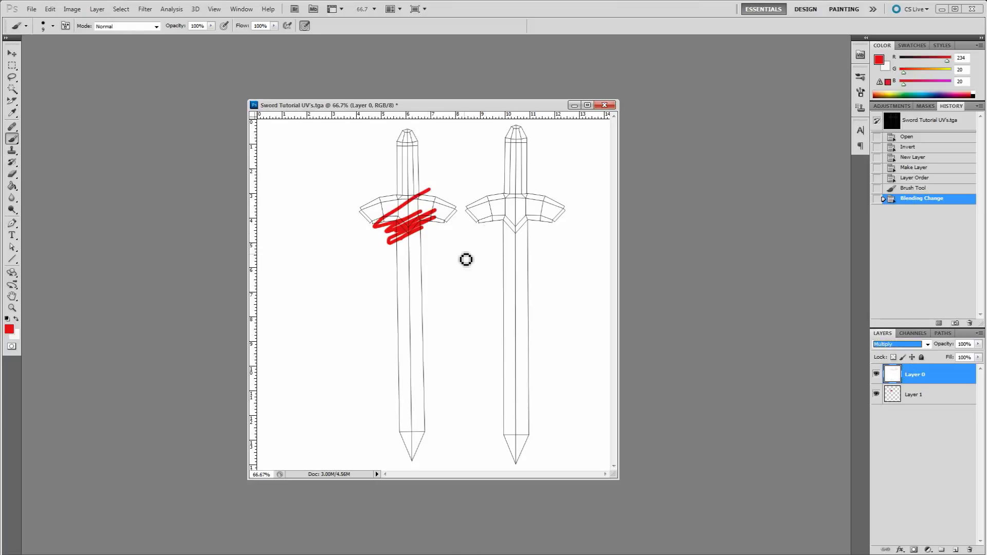
# Paint more red strokes over the left sword's guard on Layer 1 and delete that layer
pyautogui.click(918, 395)
pyautogui.moveTo(411, 226)
pyautogui.mouseDown()
pyautogui.moveTo(432, 202)
pyautogui.moveTo(456, 208)
pyautogui.moveTo(392, 226)
pyautogui.moveTo(418, 210)
pyautogui.moveTo(395, 211)
pyautogui.moveTo(432, 203)
pyautogui.mouseUp()
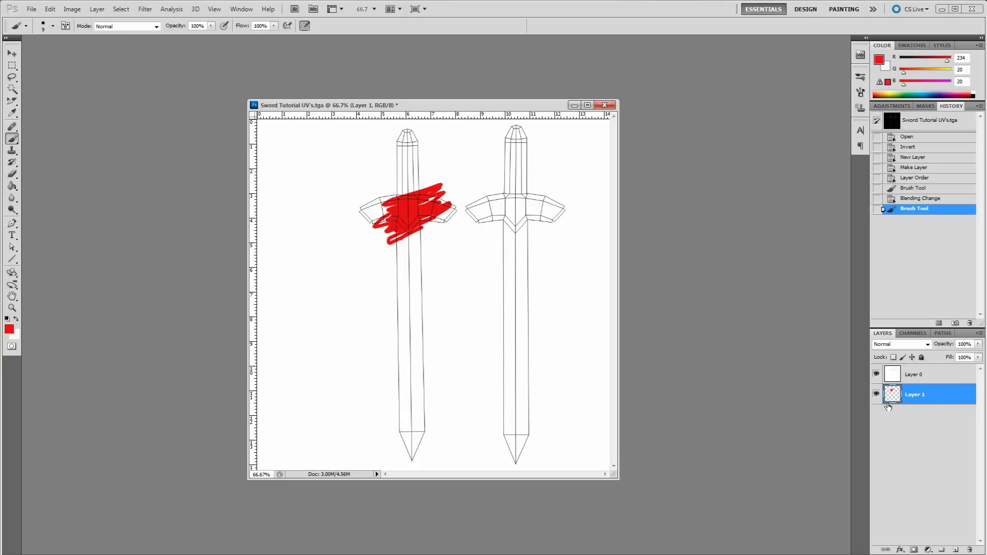
pyautogui.press('Delete')
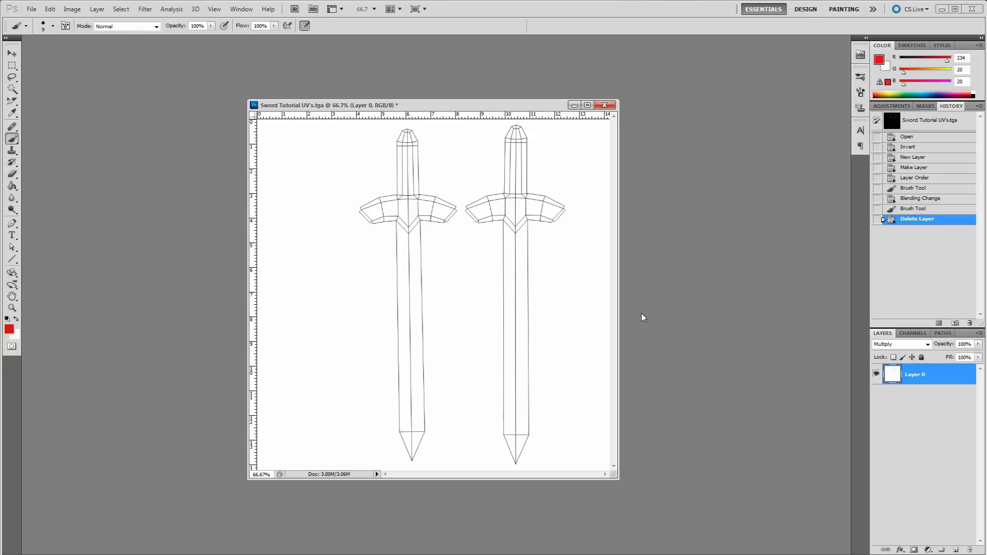
# Create a new empty layer and move it beneath the UV wireframe layer
pyautogui.click(956, 550)
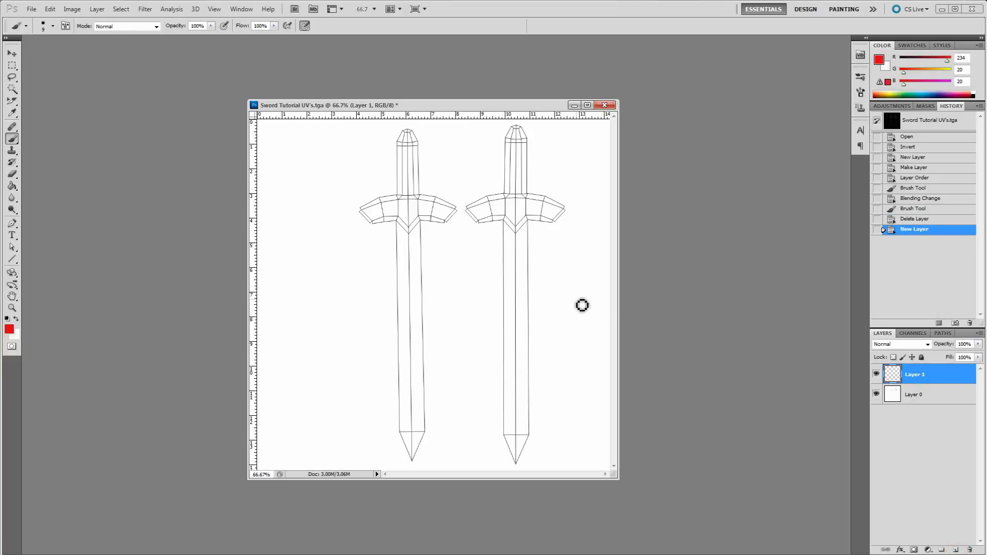
pyautogui.moveTo(435, 213)
pyautogui.mouseDown()
pyautogui.moveTo(384, 257)
pyautogui.moveTo(415, 246)
pyautogui.mouseUp()
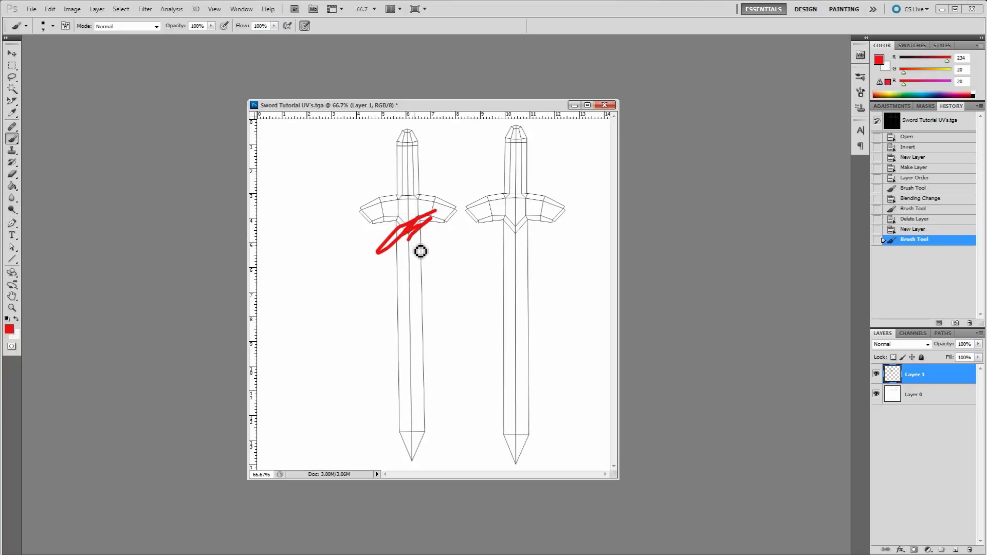
pyautogui.hotkey('ctrl', 'z')
pyautogui.moveTo(915, 375); pyautogui.dragTo(917, 406)
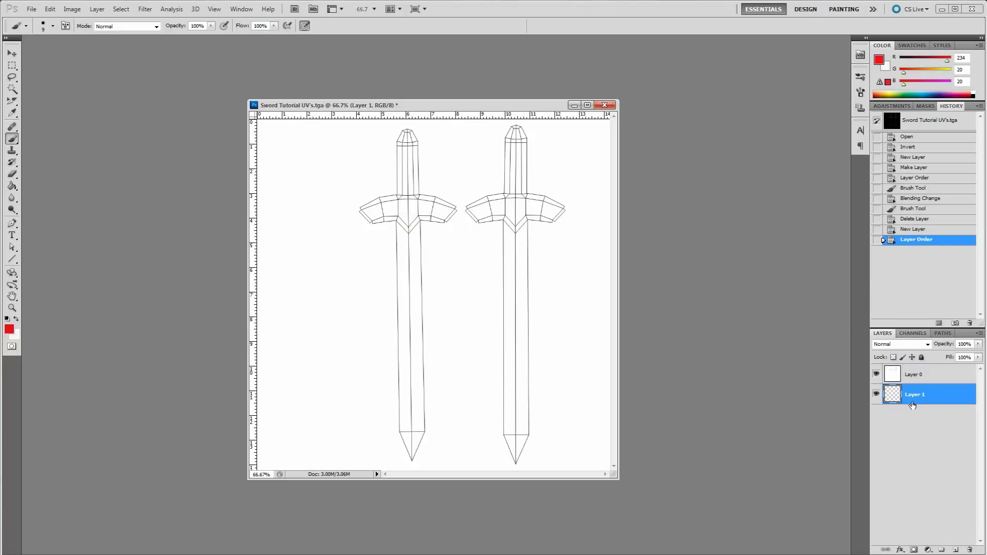
# Paint a red letter A at the center of the left sword's guard on the lower layer
pyautogui.moveTo(417, 195)
pyautogui.mouseDown()
pyautogui.moveTo(373, 245)
pyautogui.moveTo(430, 232)
pyautogui.moveTo(448, 216)
pyautogui.mouseUp()
pyautogui.hotkey('ctrl', 'z')
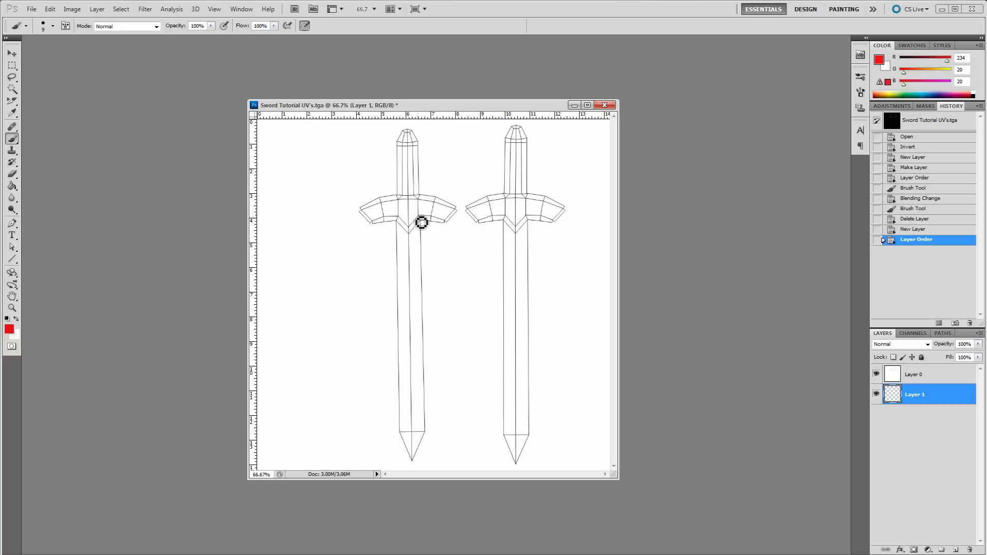
pyautogui.moveTo(400, 224); pyautogui.dragTo(422, 209)
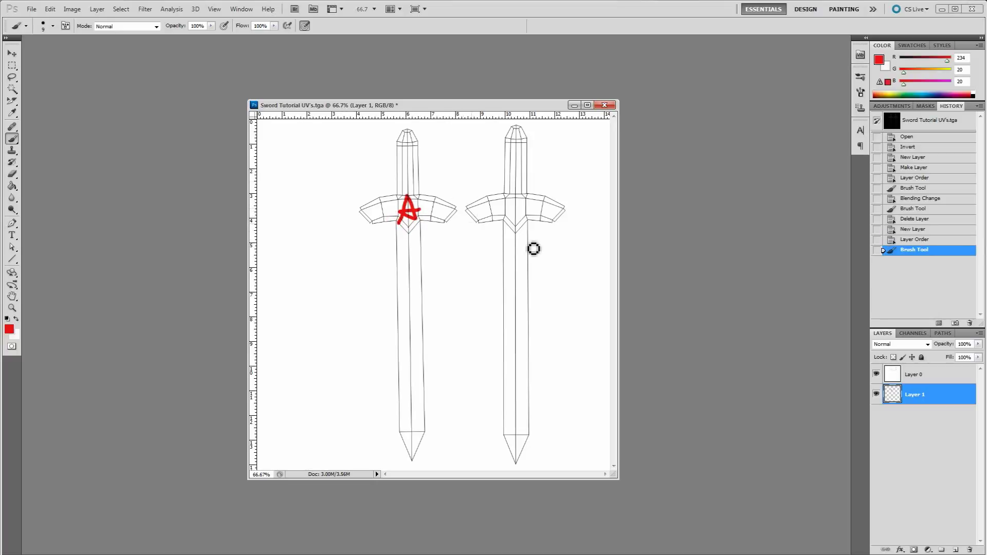
# Save the layered image to the Desktop in Photoshop format as Sword Tutorial.psd
pyautogui.click(31, 8)
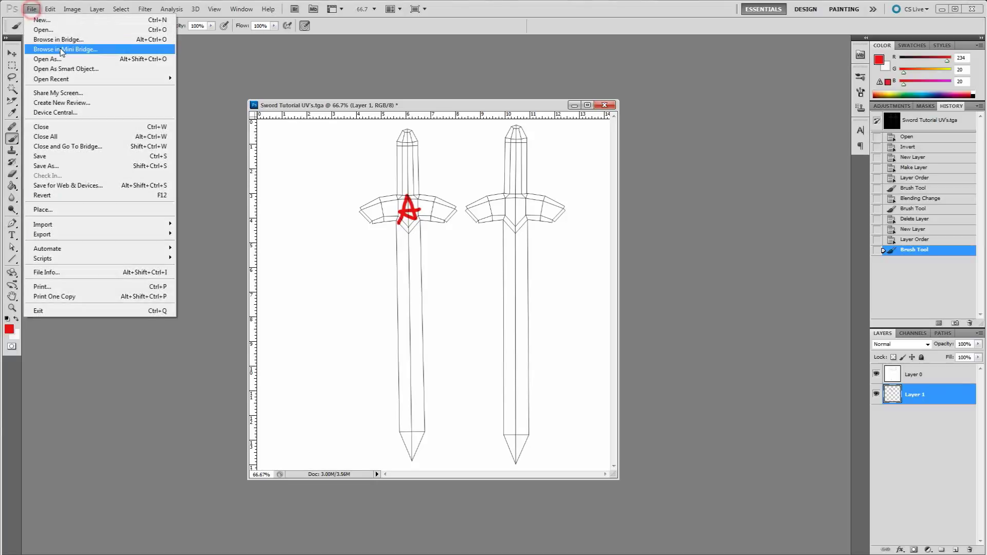
pyautogui.click(46, 166)
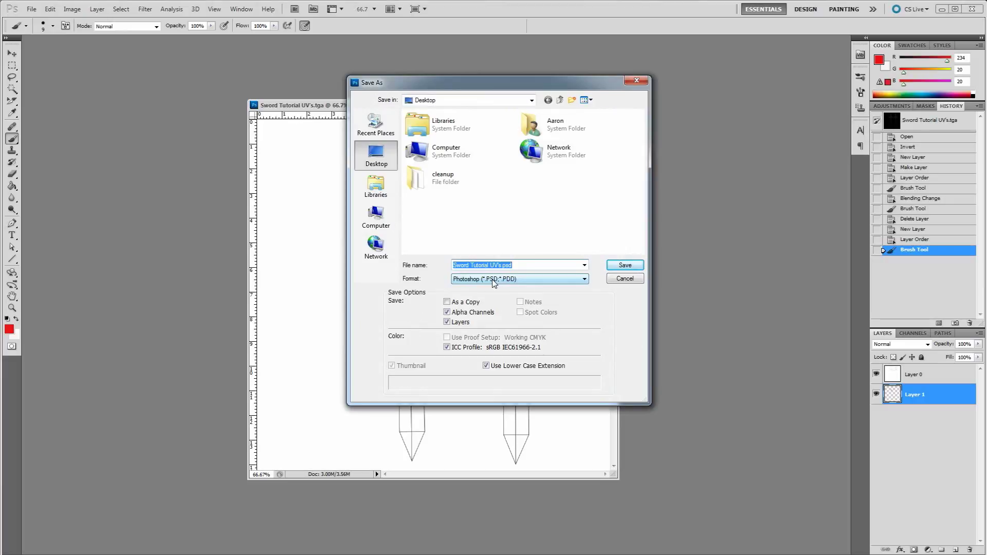
pyautogui.click(486, 282)
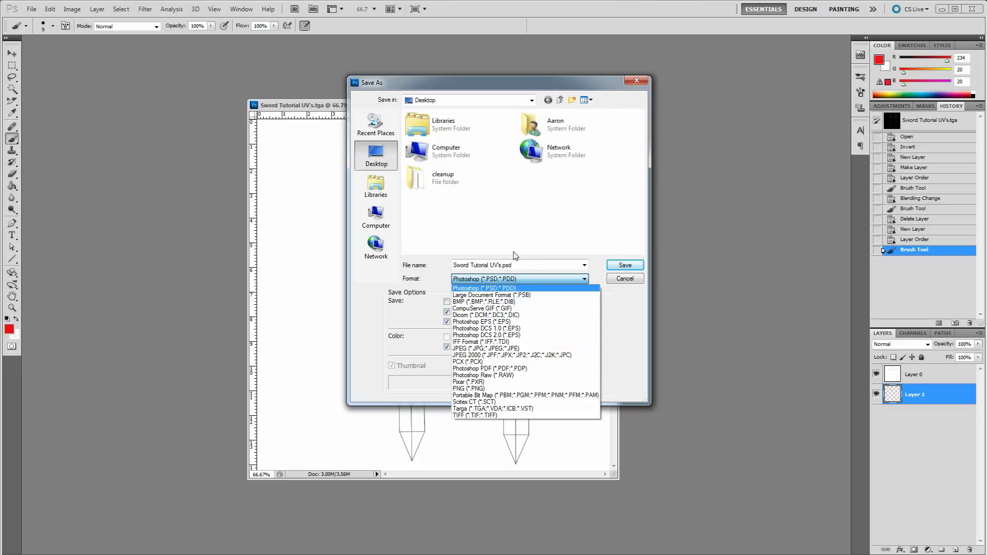
pyautogui.click(634, 303)
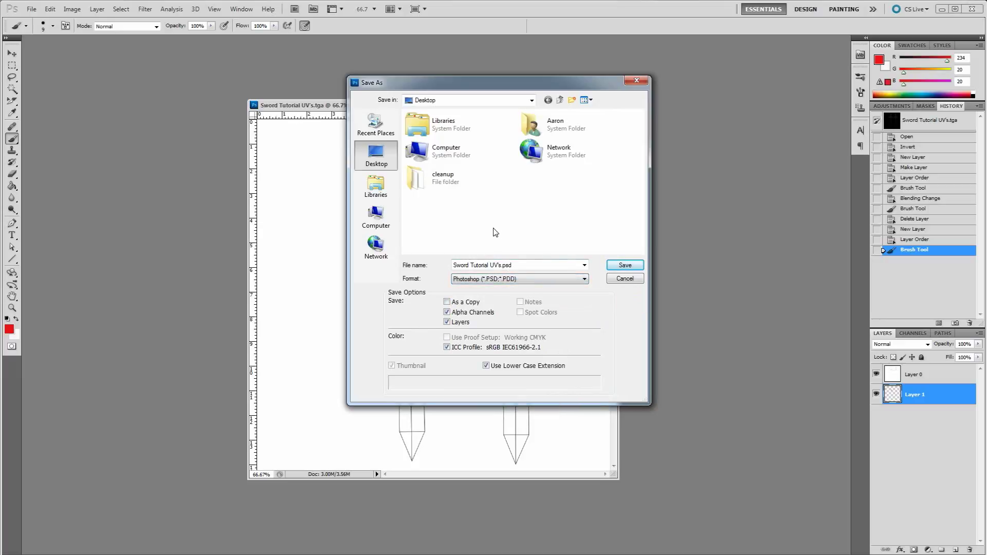
pyautogui.click(503, 265)
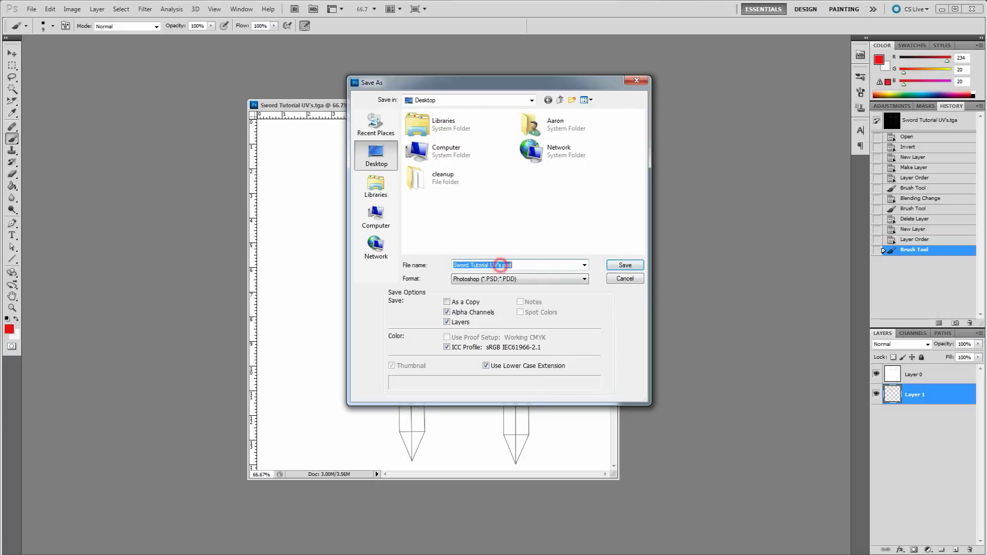
pyautogui.click(501, 265)
pyautogui.press('BackSpace')
pyautogui.press('BackSpace')
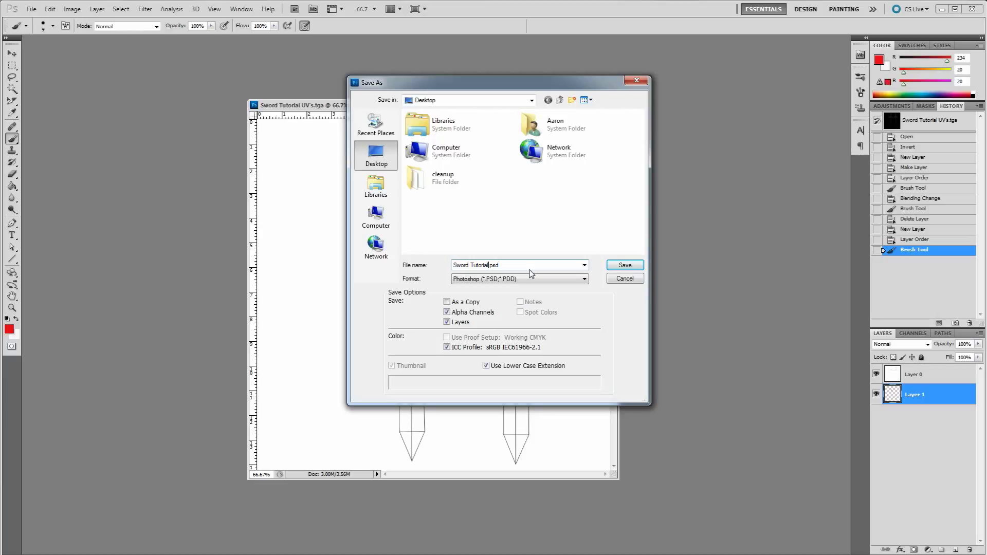
pyautogui.click(620, 264)
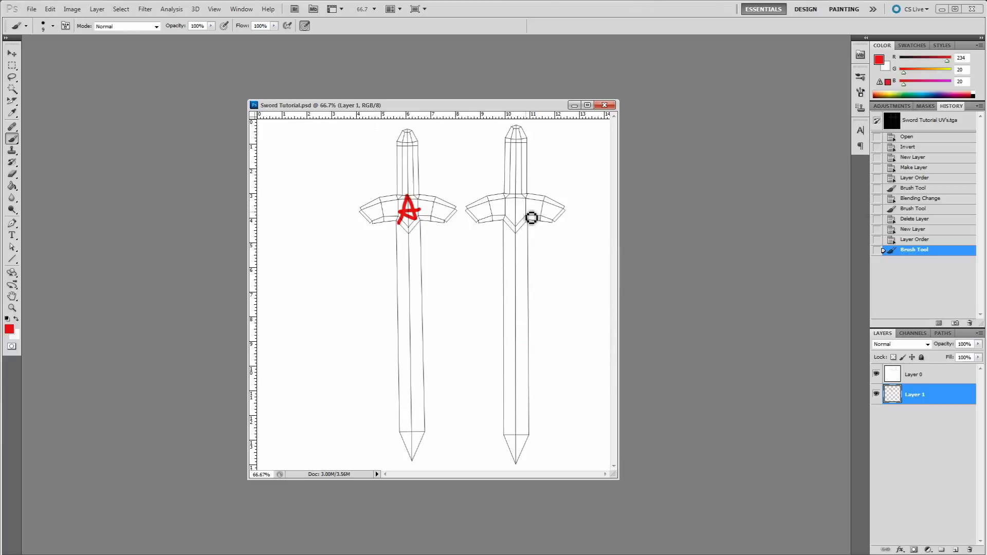
# Paint a small red smiley face at the center of the right sword's guard and save the file
pyautogui.click(510, 206)
pyautogui.click(517, 206)
pyautogui.hotkey('ctrl', 'z')
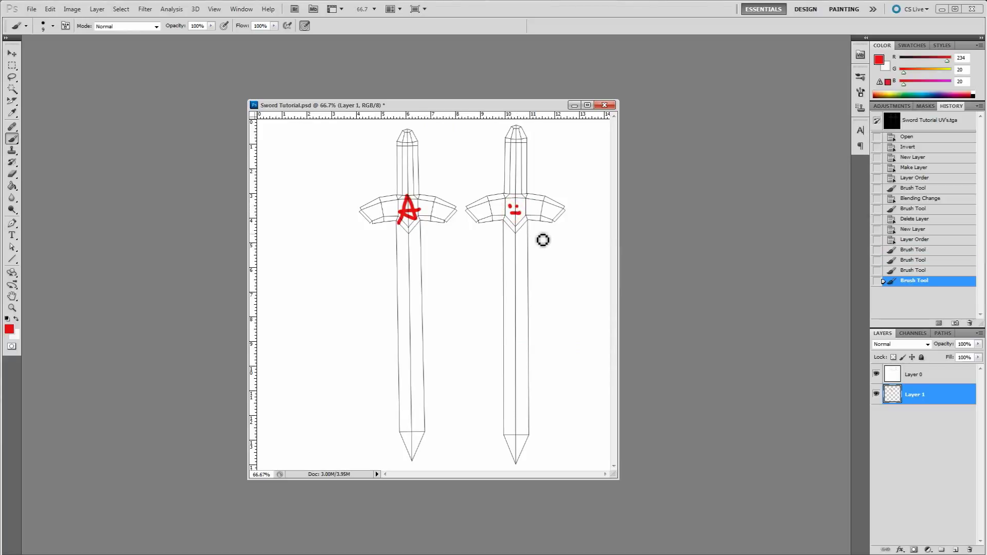
pyautogui.click(519, 218)
pyautogui.moveTo(509, 209)
pyautogui.mouseDown()
pyautogui.moveTo(515, 217)
pyautogui.moveTo(520, 209)
pyautogui.mouseUp()
pyautogui.hotkey('ctrl', 's')
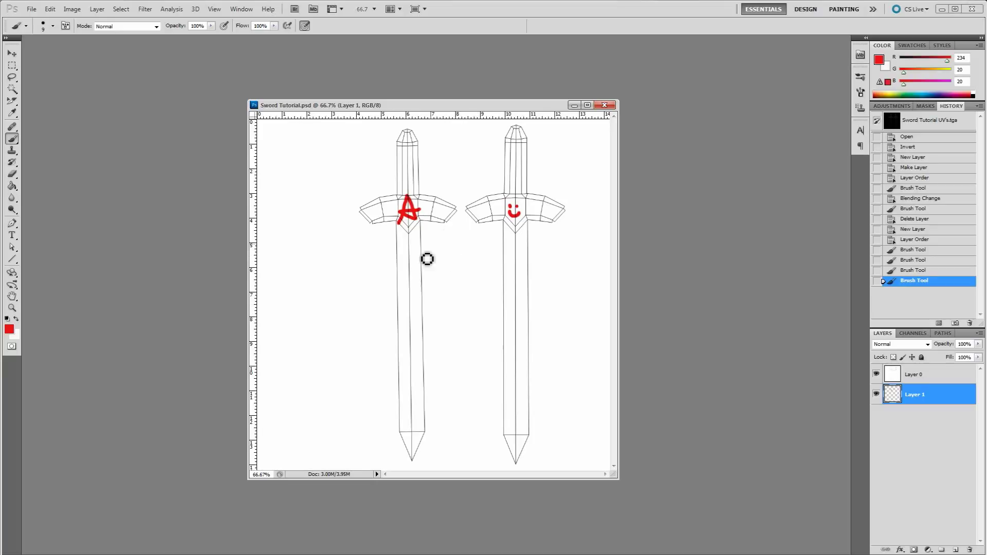
# Switch to Autodesk Maya, where the sword's UV layout is open
pyautogui.moveTo(236, 554)
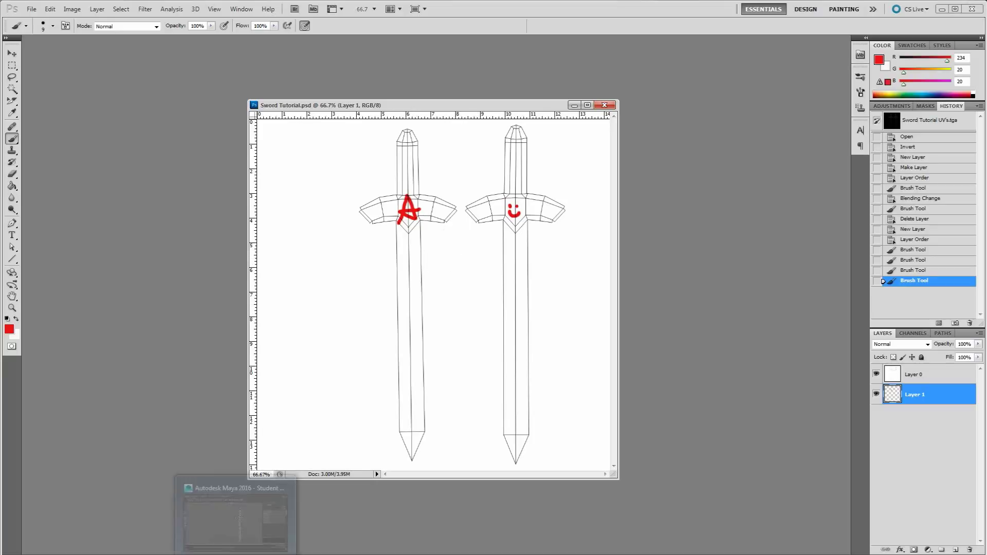
pyautogui.click(232, 523)
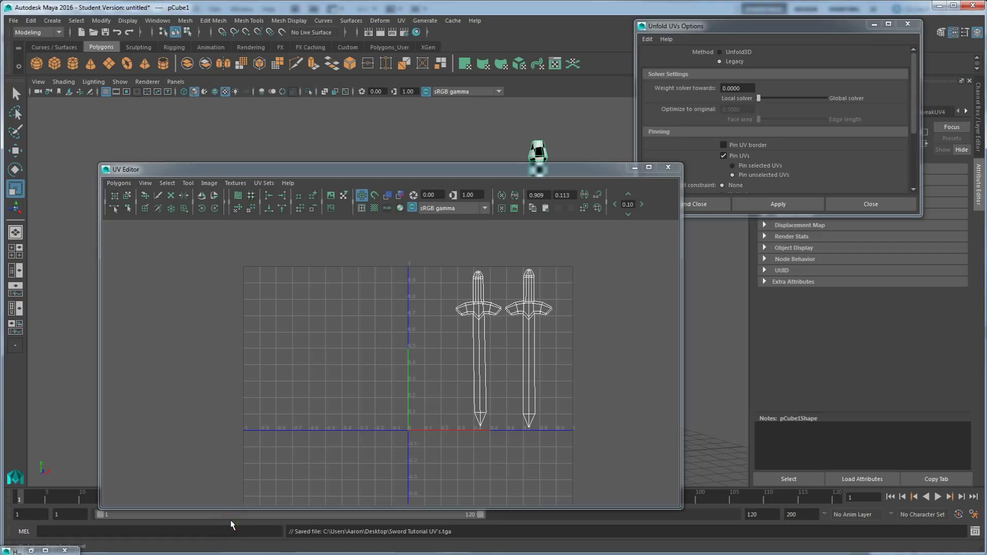
# Minimize the UV Editor and close the Unfold UVs options to clear the view of the sword
pyautogui.moveTo(609, 173); pyautogui.dragTo(444, 149)
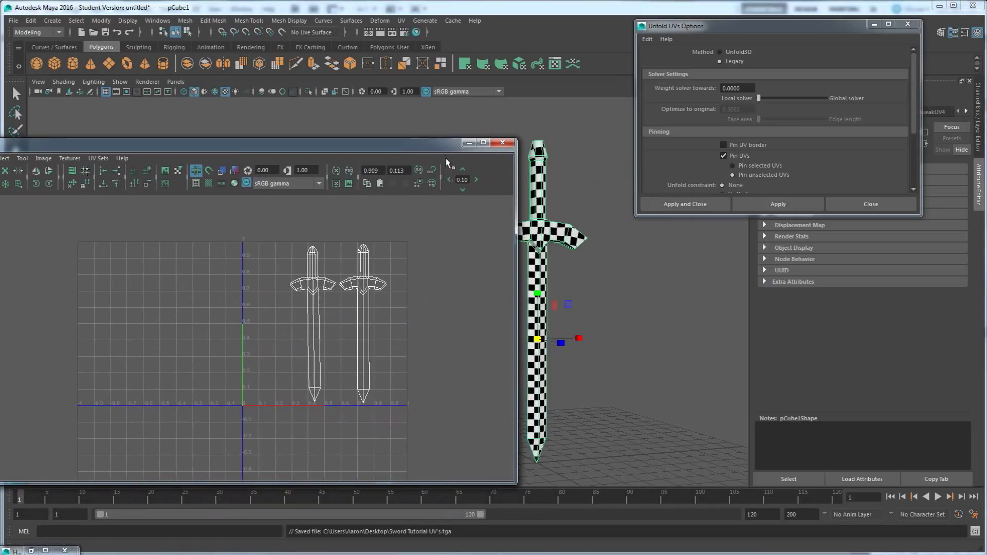
pyautogui.click(468, 143)
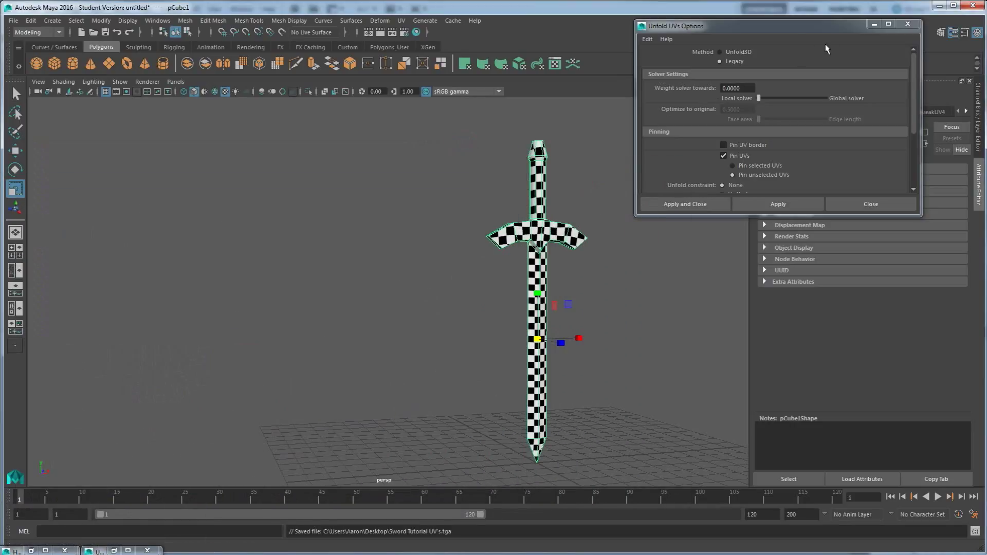
pyautogui.click(907, 24)
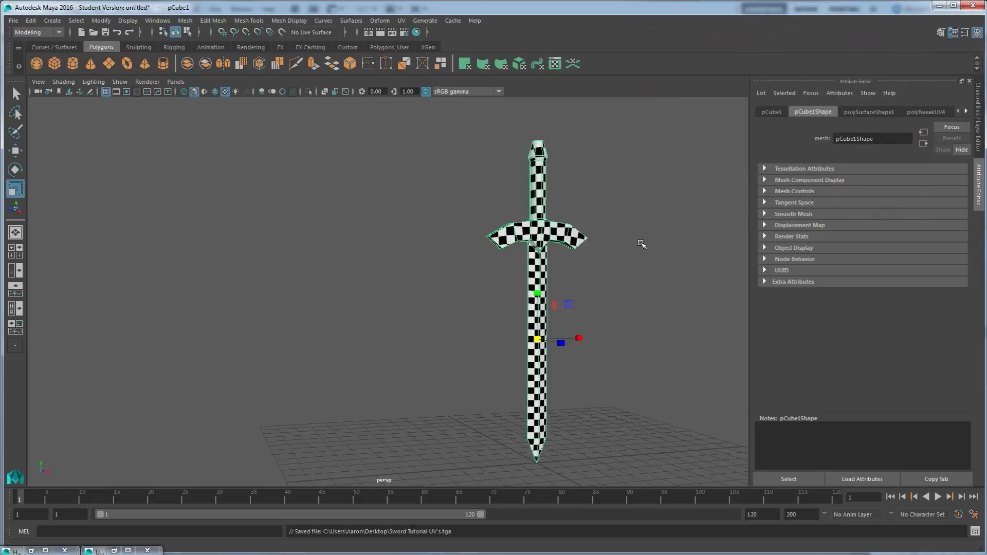
# Break the checker texture's connection to the Color attribute of the sword's lambert2 material
pyautogui.keyDown('alt'); pyautogui.moveTo(614, 298); pyautogui.dragTo(540, 308); pyautogui.keyUp('alt')
pyautogui.click(966, 111)
pyautogui.click(967, 112)
pyautogui.click(966, 111)
pyautogui.click(967, 111)
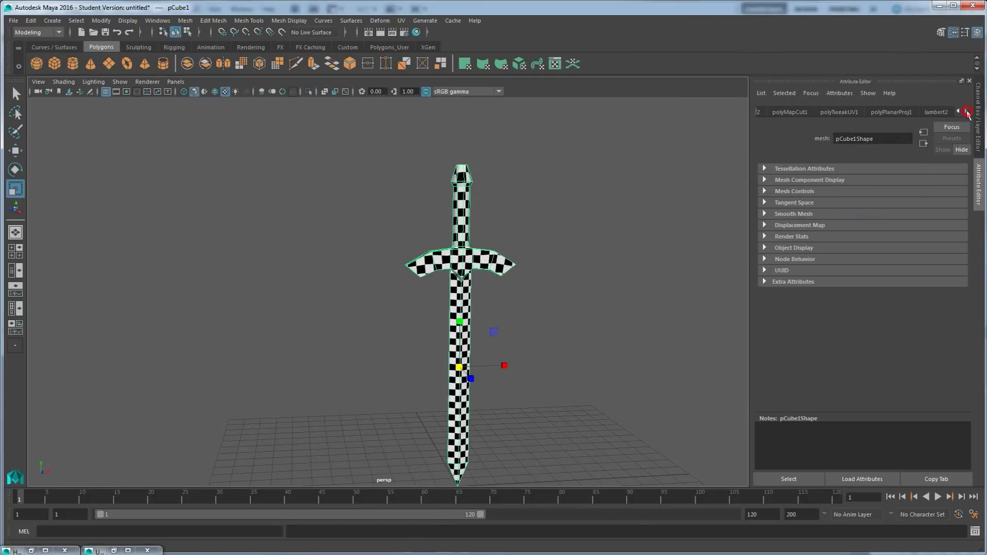
pyautogui.click(937, 113)
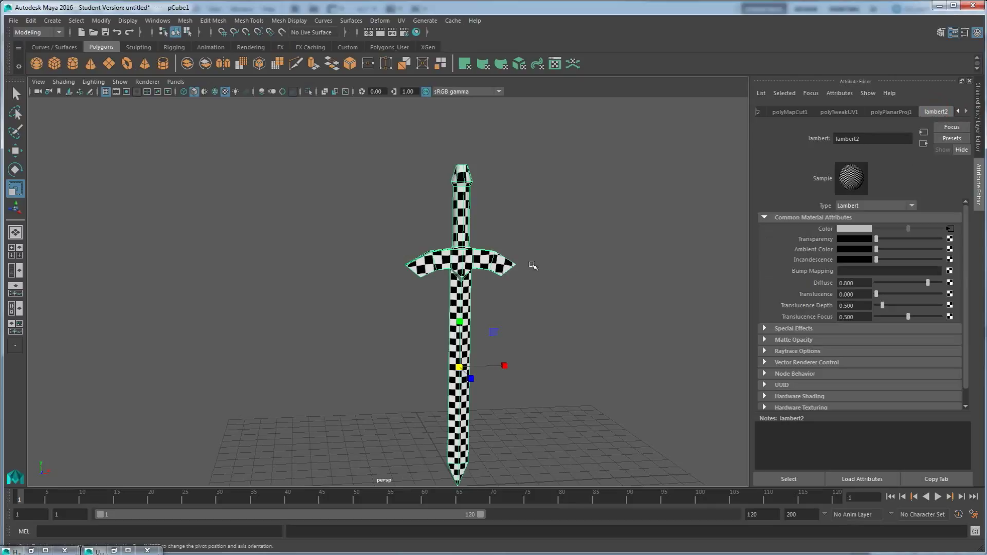
pyautogui.click(951, 228)
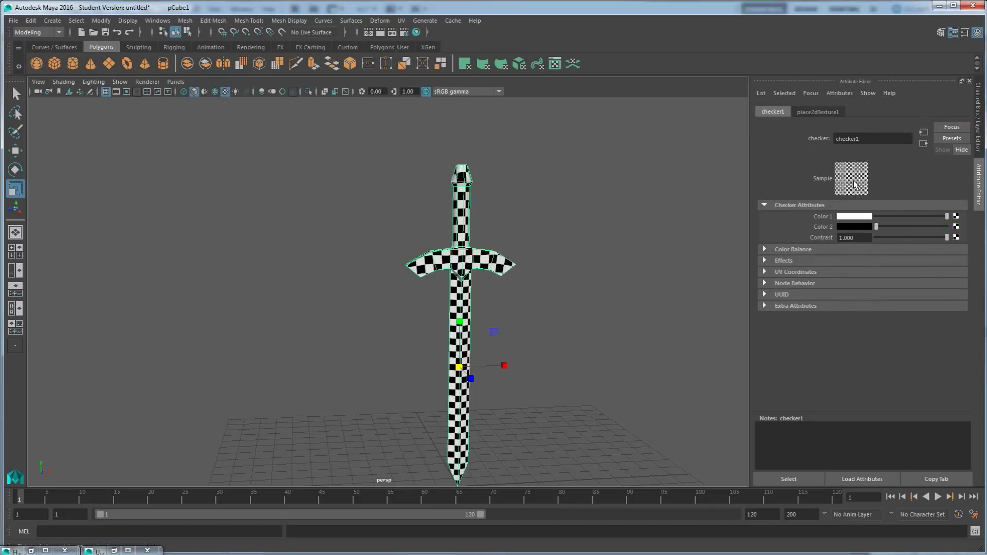
pyautogui.click(925, 144)
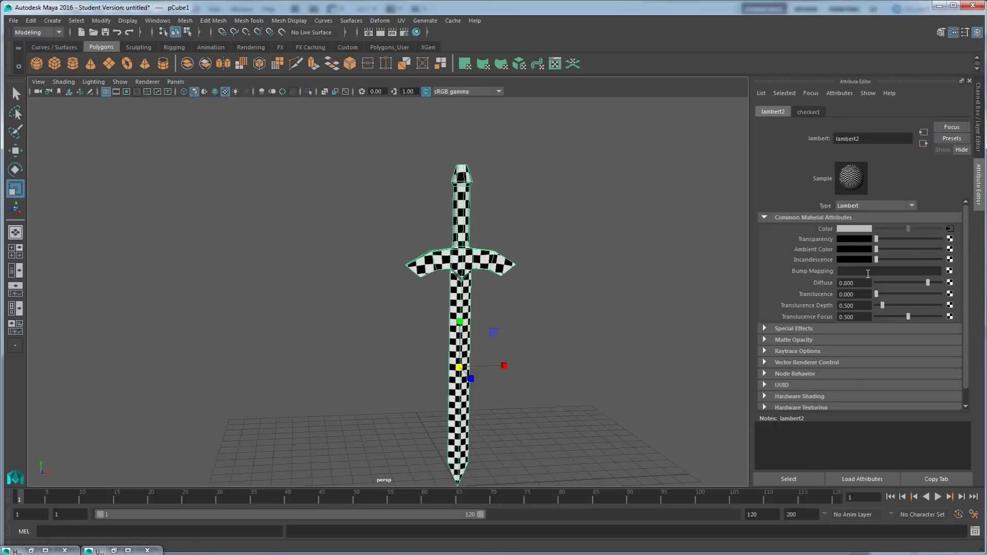
pyautogui.rightClick(825, 230)
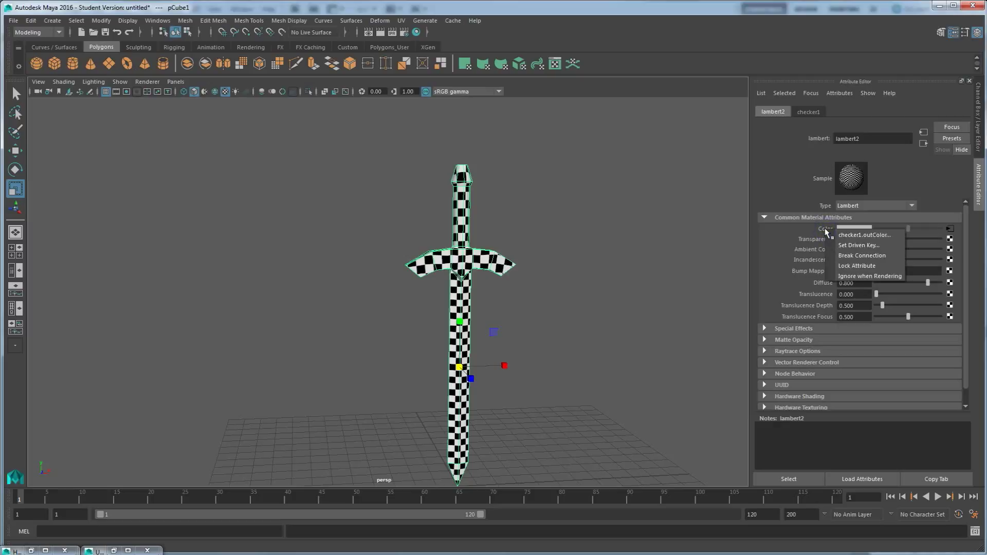
pyautogui.click(863, 255)
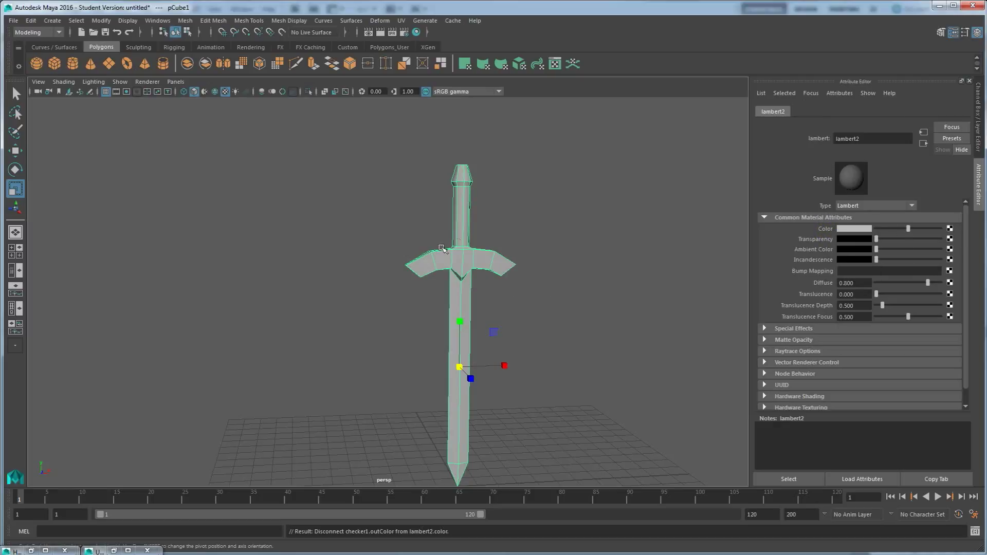
# Connect a PSD File texture to the lambert2 Color attribute and load Sword Tutorial.psd from the Desktop as its image
pyautogui.click(951, 228)
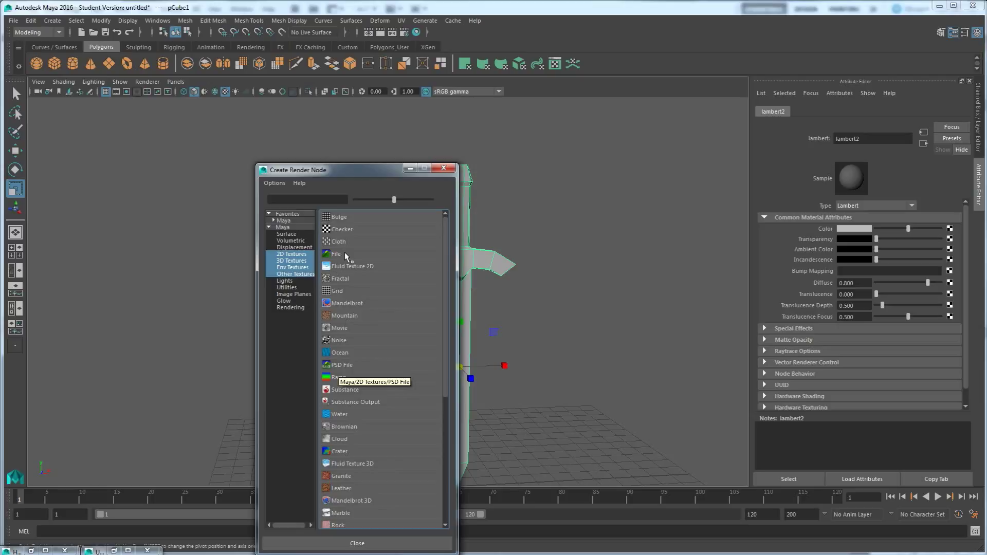
pyautogui.click(342, 366)
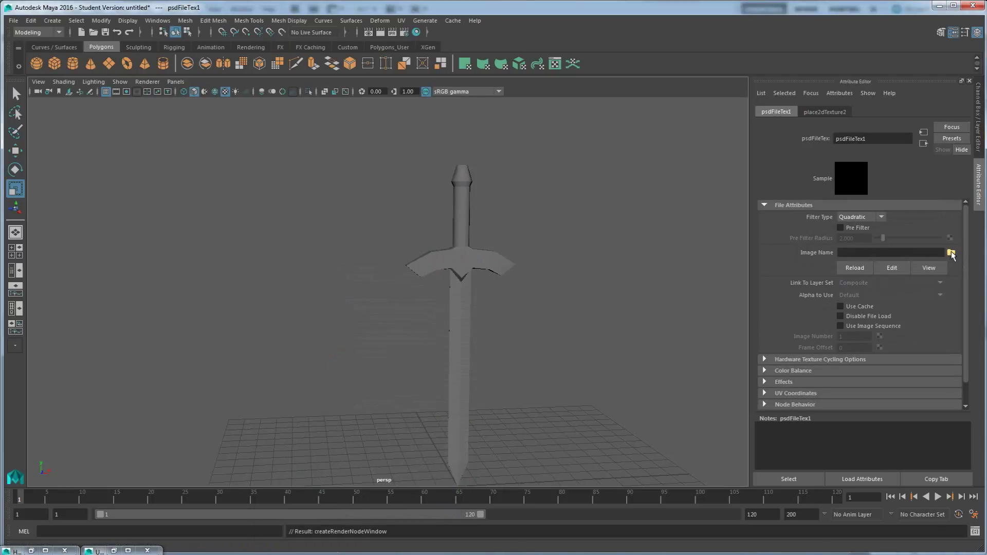
pyautogui.click(951, 253)
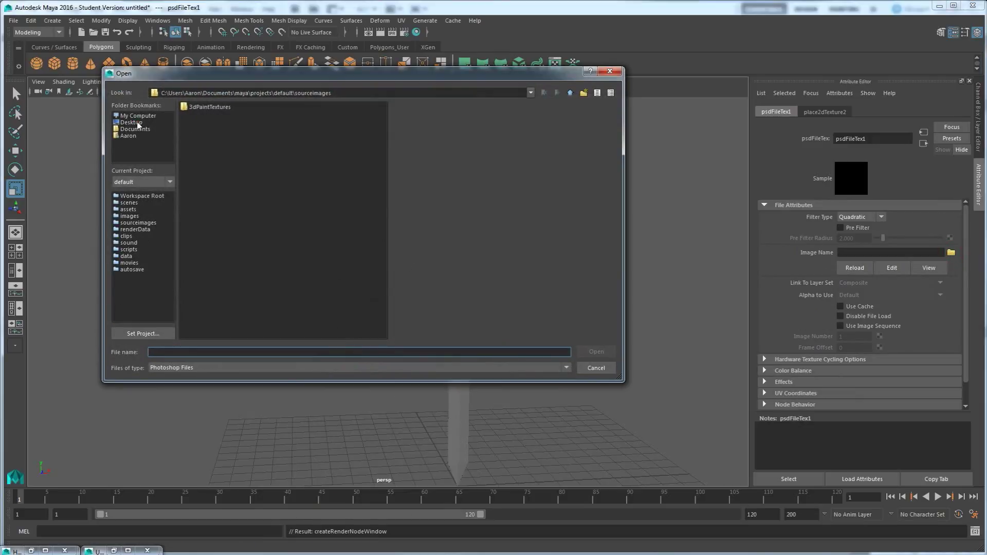
pyautogui.click(137, 123)
pyautogui.click(209, 115)
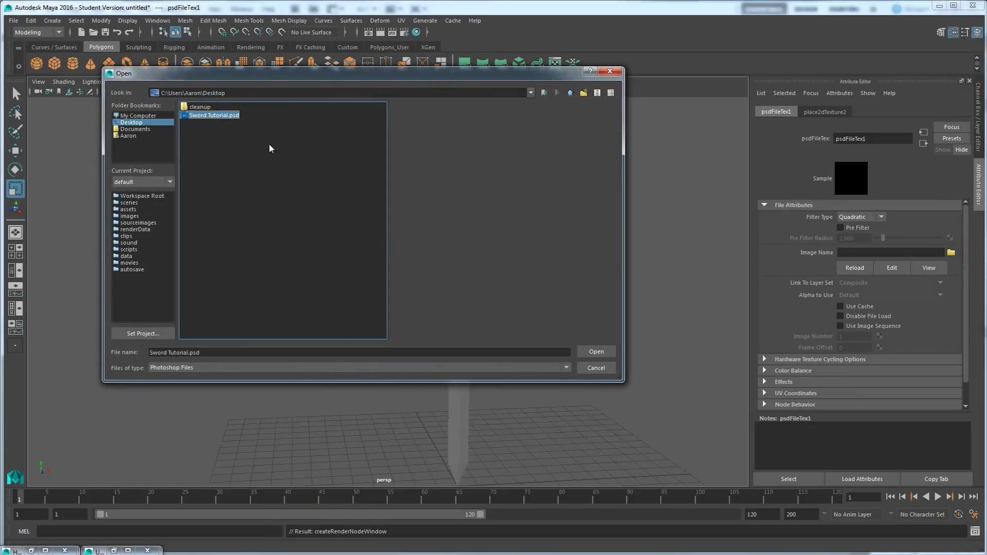
pyautogui.click(597, 352)
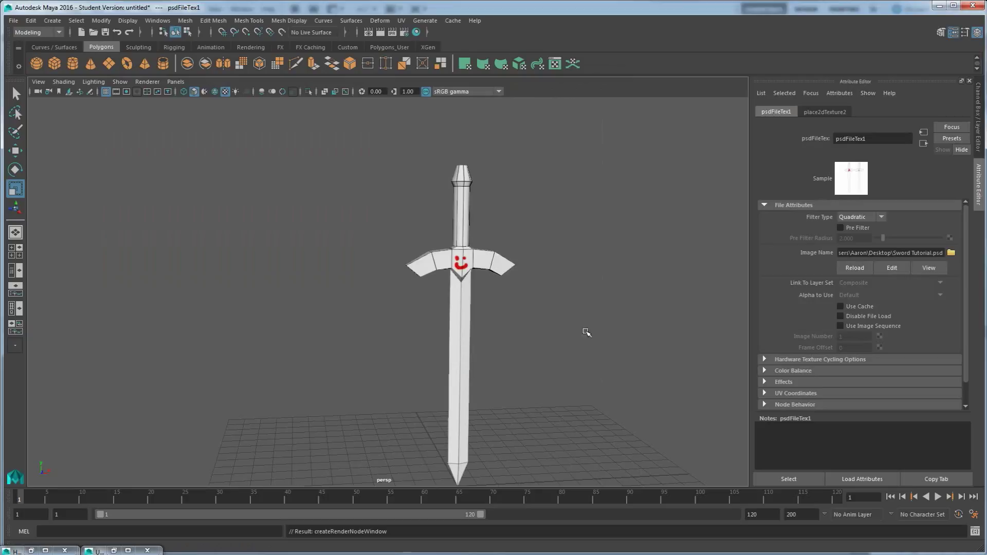
# Examine the painted marks on both sides of the sword's guard and compare them with the layout in Photoshop
pyautogui.keyDown('alt'); pyautogui.moveTo(375, 293); pyautogui.dragTo(504, 287); pyautogui.keyUp('alt')
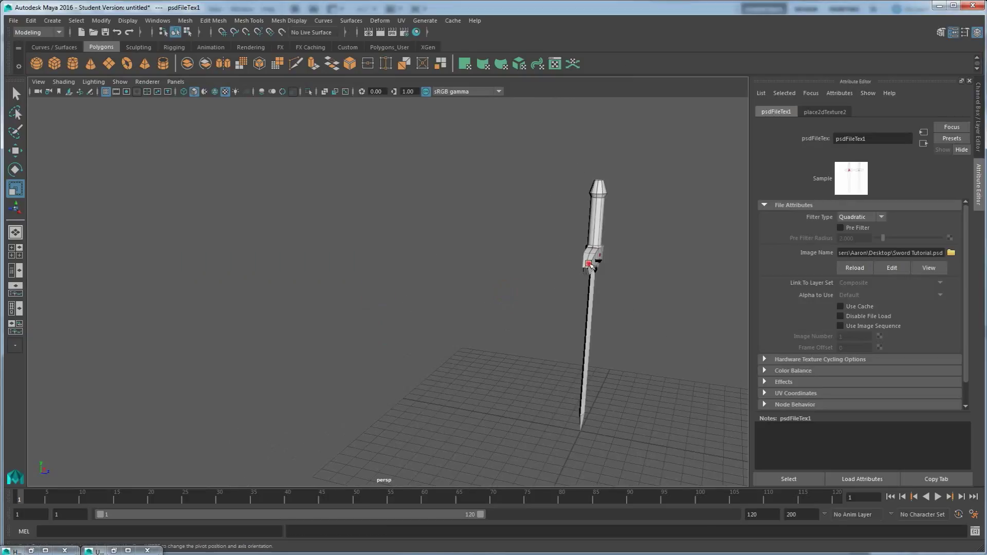
pyautogui.click(591, 282)
pyautogui.keyDown('alt'); pyautogui.moveTo(592, 282); pyautogui.dragTo(324, 274); pyautogui.keyUp('alt')
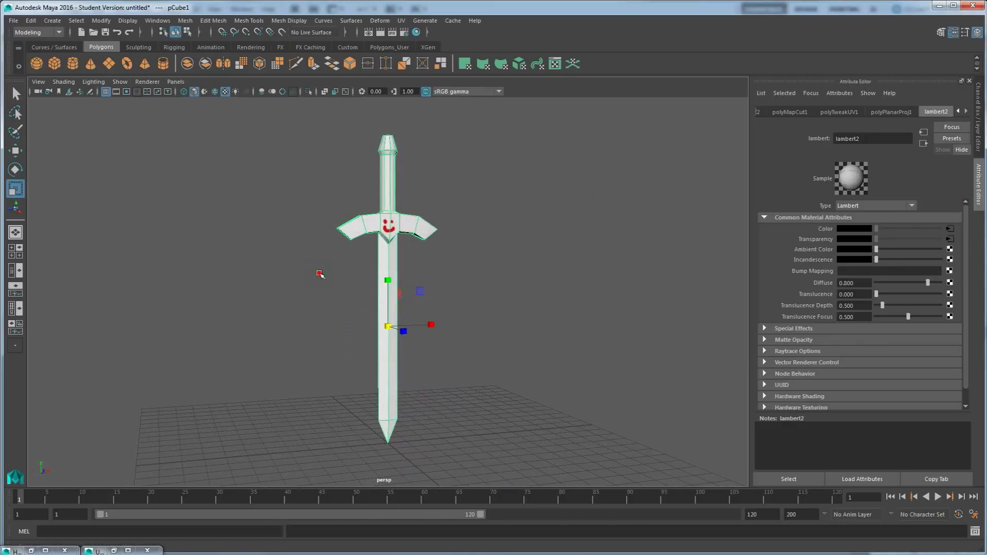
pyautogui.click(411, 282)
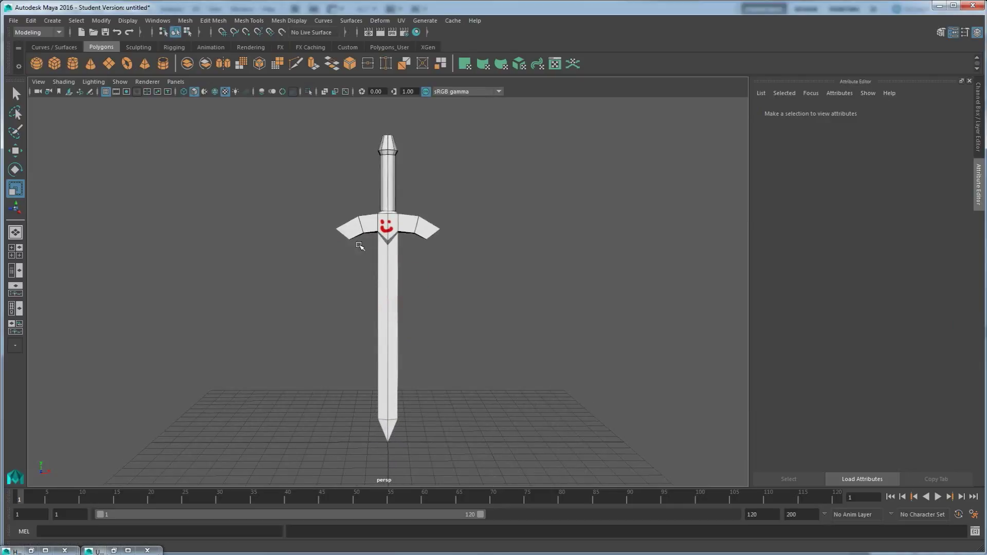
pyautogui.hotkey('alt', 'Tab')
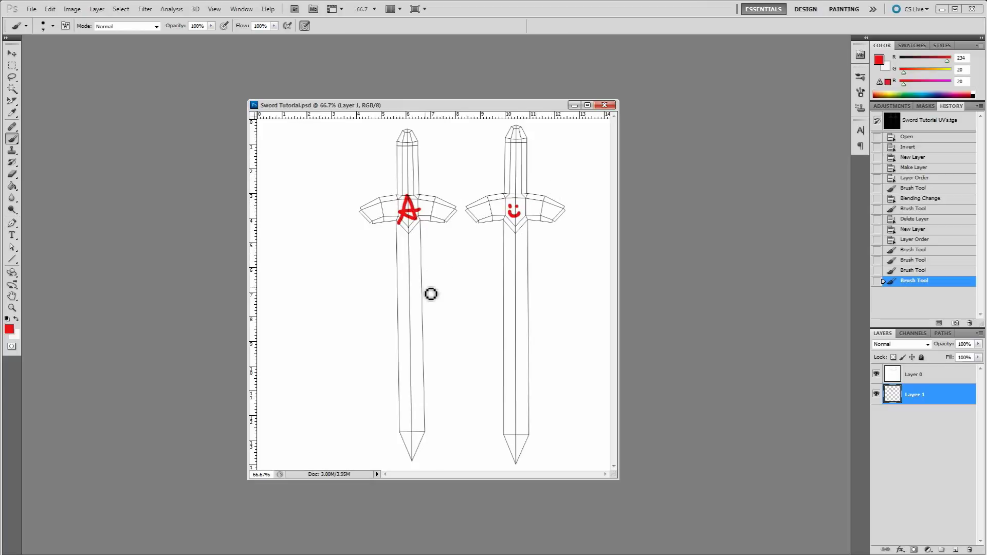
pyautogui.hotkey('alt', 'Tab')
pyautogui.keyDown('alt'); pyautogui.moveTo(383, 282); pyautogui.dragTo(360, 273); pyautogui.keyUp('alt')
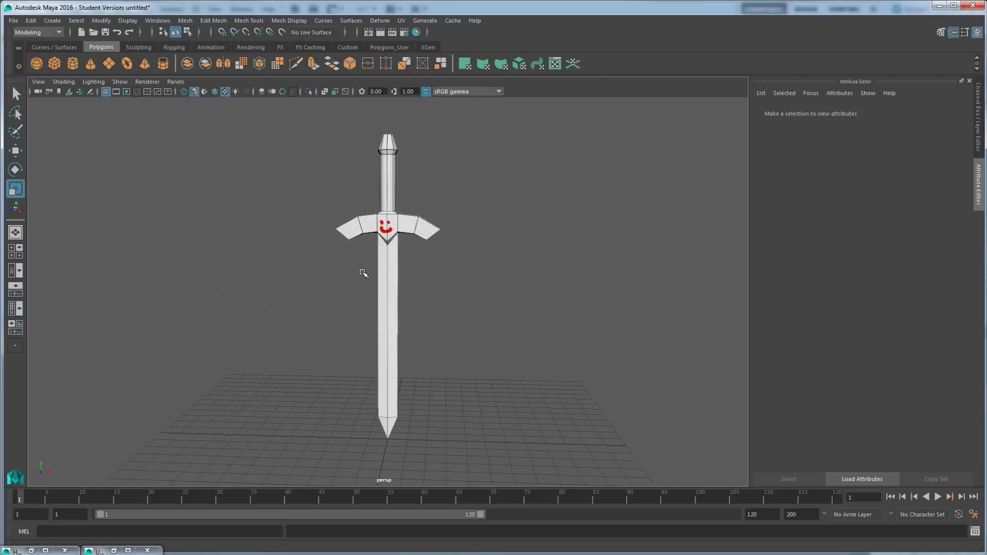
# Switch to Photoshop, set the foreground color to light gray d1d1d1, and brush it over the left sword's blade just below the guard
pyautogui.hotkey('alt', 'Tab')
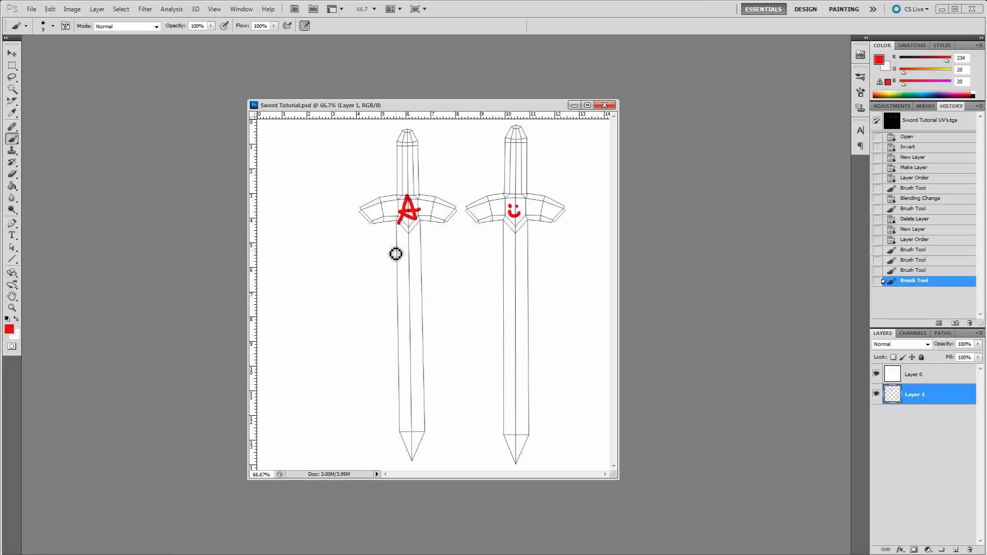
pyautogui.click(9, 329)
pyautogui.moveTo(395, 292); pyautogui.dragTo(342, 274)
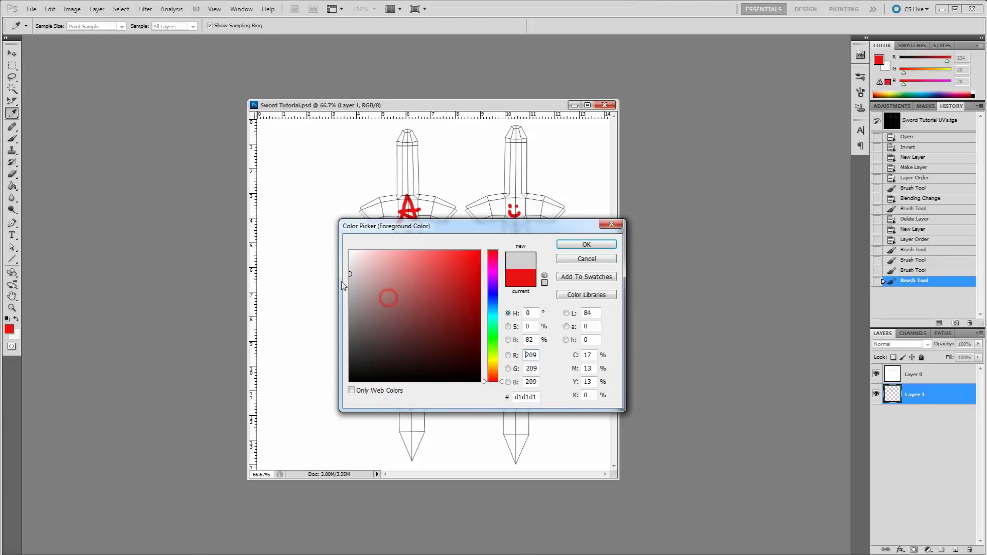
pyautogui.click(586, 244)
pyautogui.moveTo(397, 243)
pyautogui.mouseDown()
pyautogui.moveTo(417, 280)
pyautogui.moveTo(416, 269)
pyautogui.mouseUp()
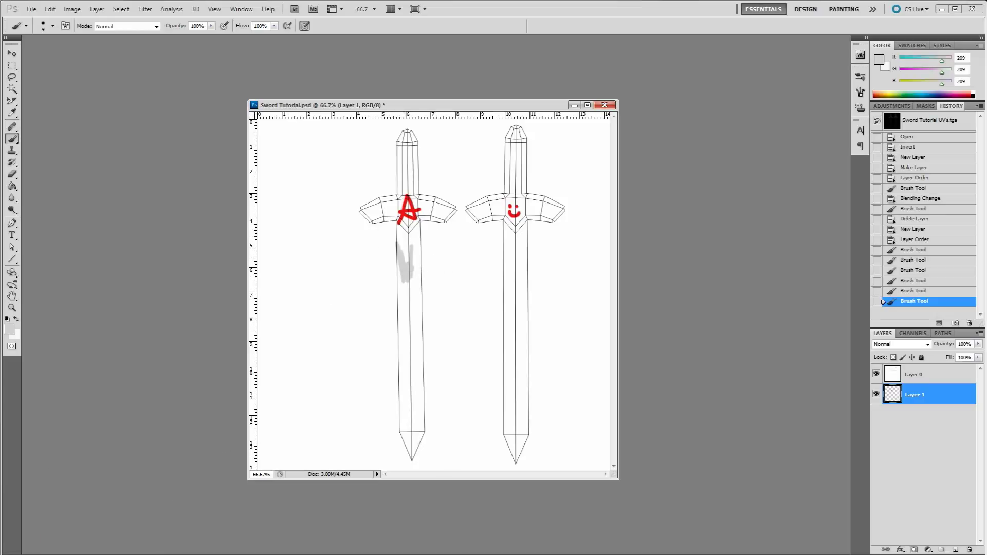
# Switch to Chrome and search Google Images for "metal textures"
pyautogui.click(311, 400)
pyautogui.click(157, 31)
pyautogui.write('metal textures')
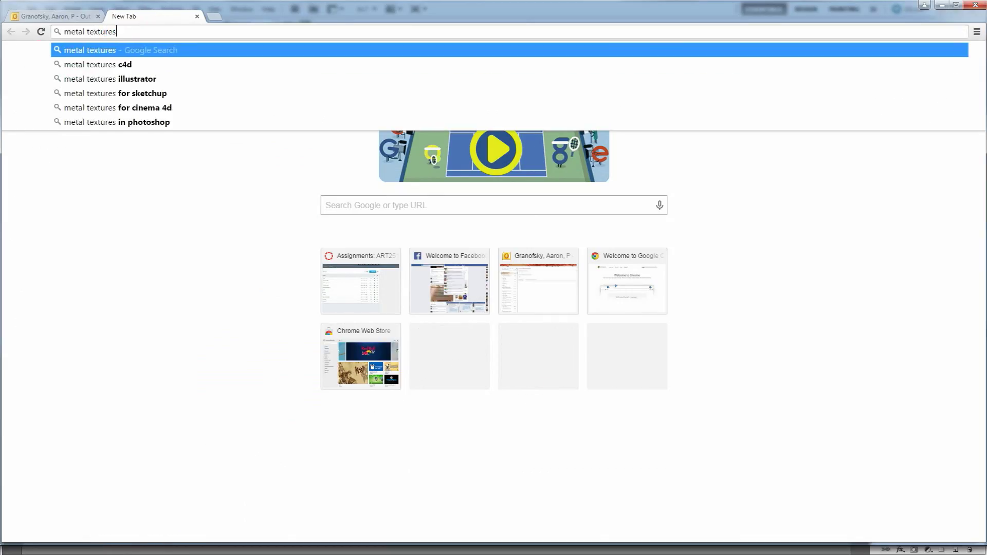
pyautogui.press('Return')
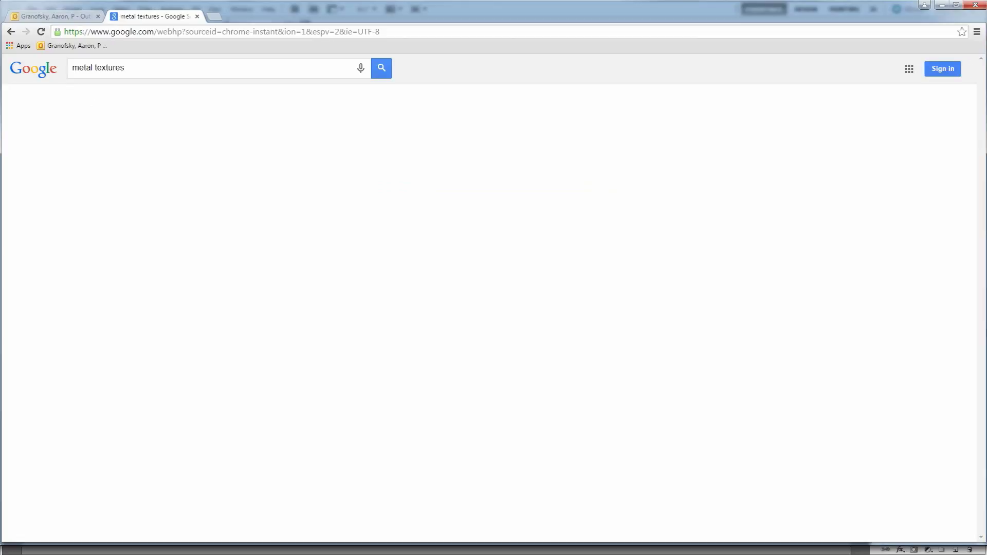
pyautogui.click(113, 99)
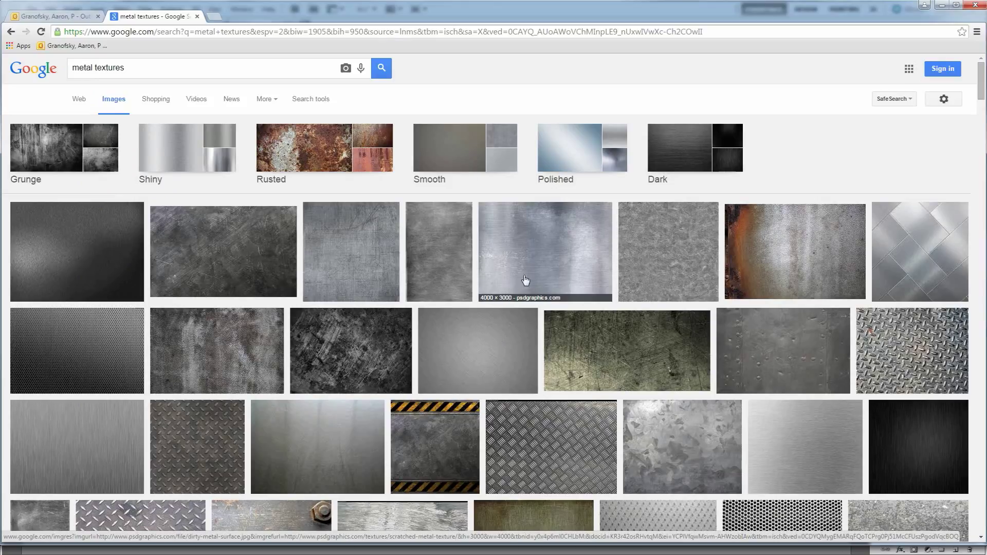
# Open the 4000 × 3000 Scratched metal texture from PSDGraphics at full size and inspect its detail
pyautogui.click(548, 244)
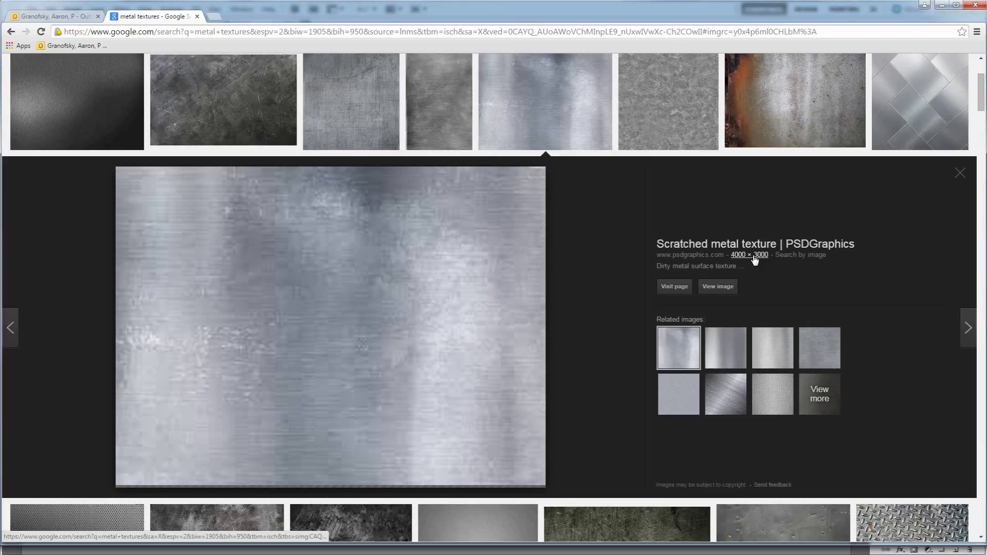
pyautogui.click(719, 287)
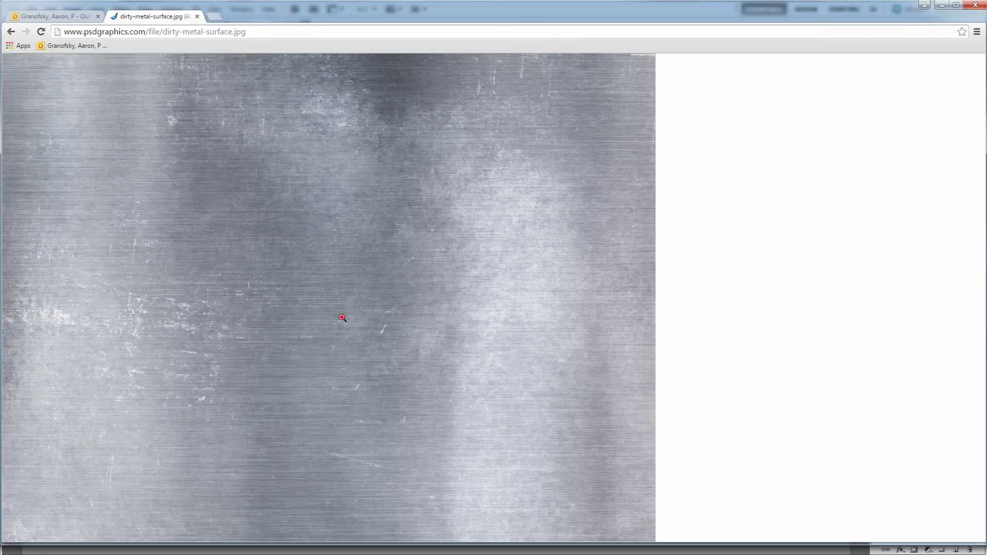
pyautogui.click(342, 318)
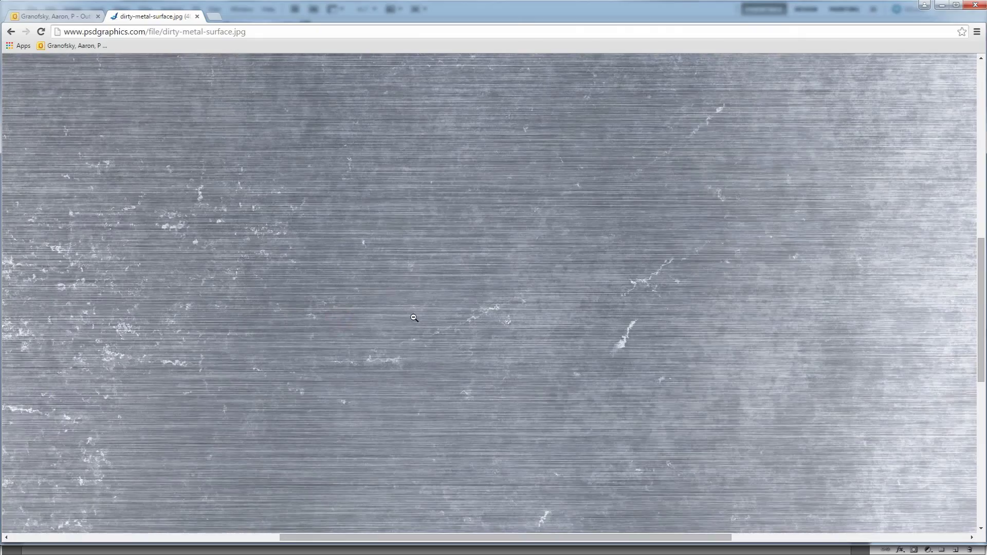
pyautogui.click(459, 332)
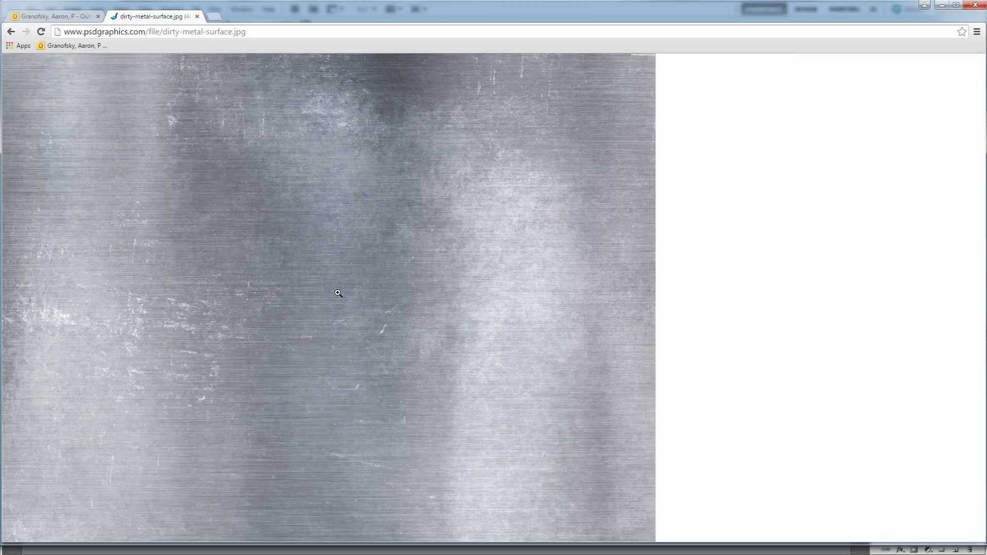
# Save the metal texture image to the Desktop as dirty-metal-surface.jpg
pyautogui.rightClick(337, 293)
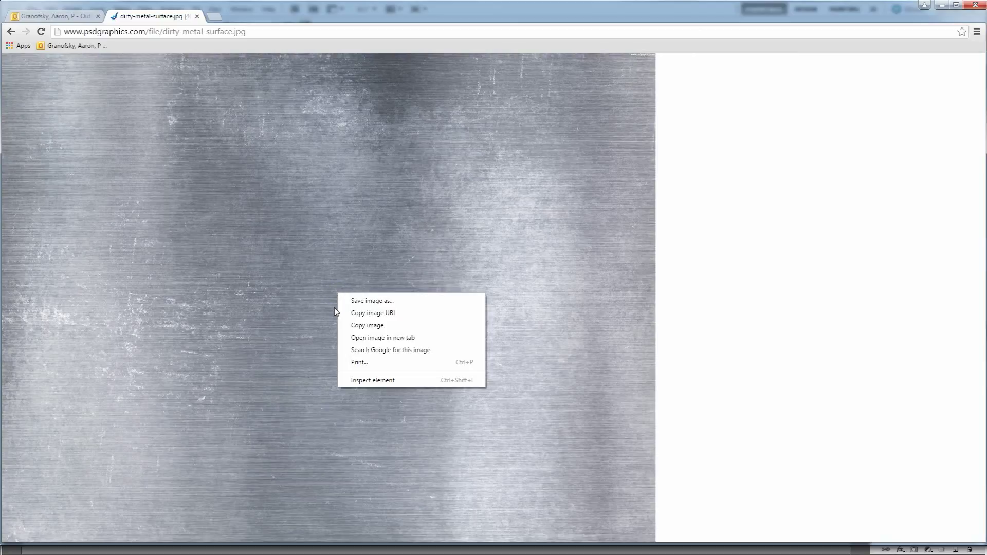
pyautogui.click(370, 303)
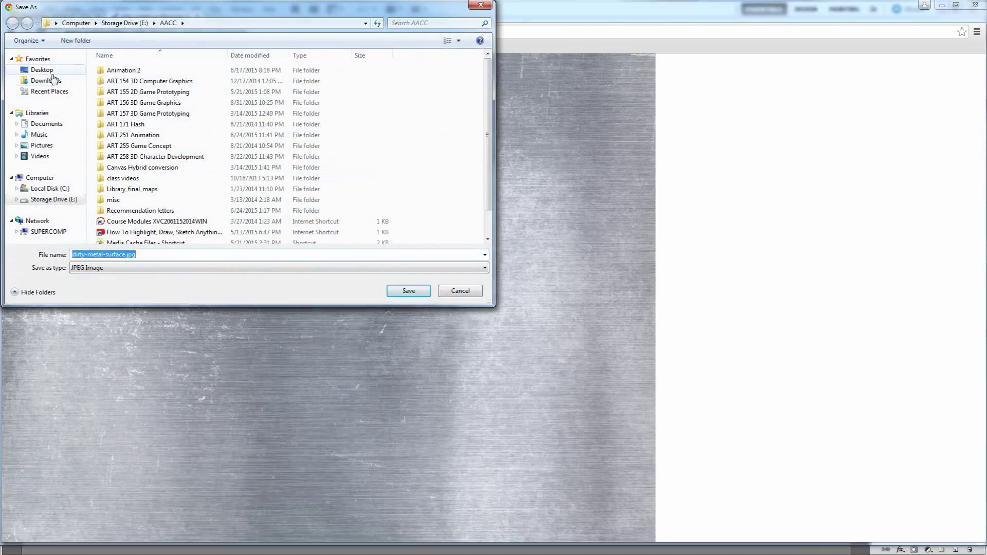
pyautogui.click(49, 70)
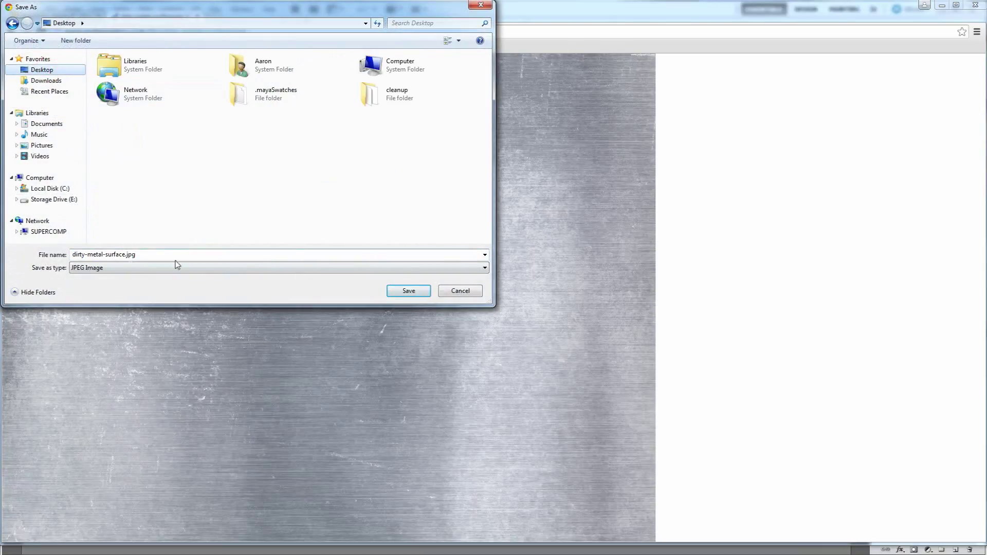
pyautogui.click(418, 291)
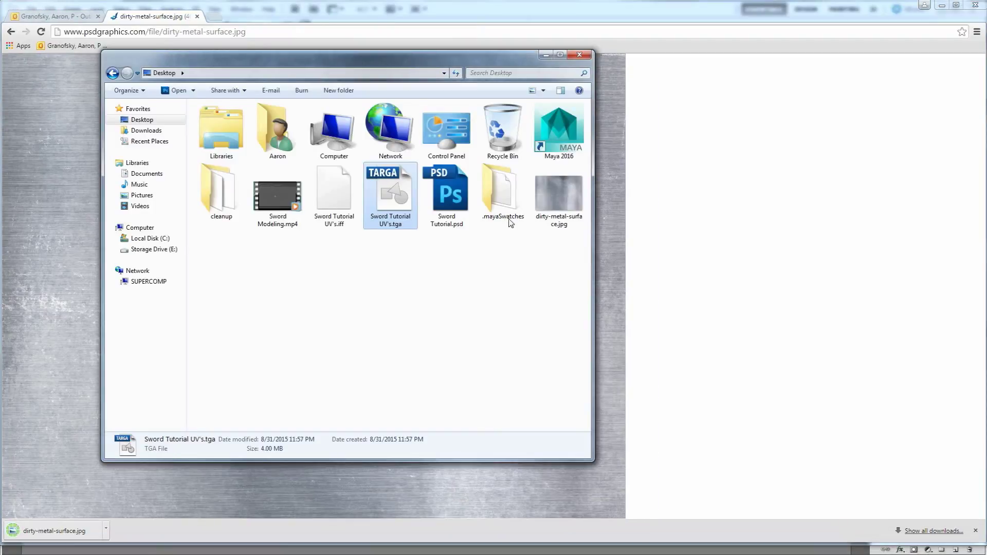
# Switch to Photoshop and open dirty-metal-surface.jpg from the Desktop as its own document
pyautogui.click(554, 196)
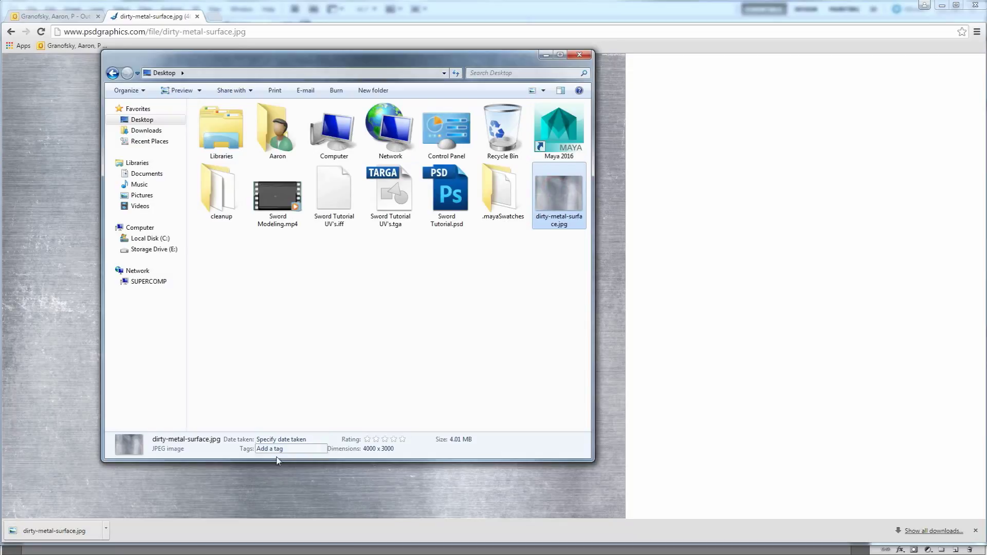
pyautogui.click(140, 550)
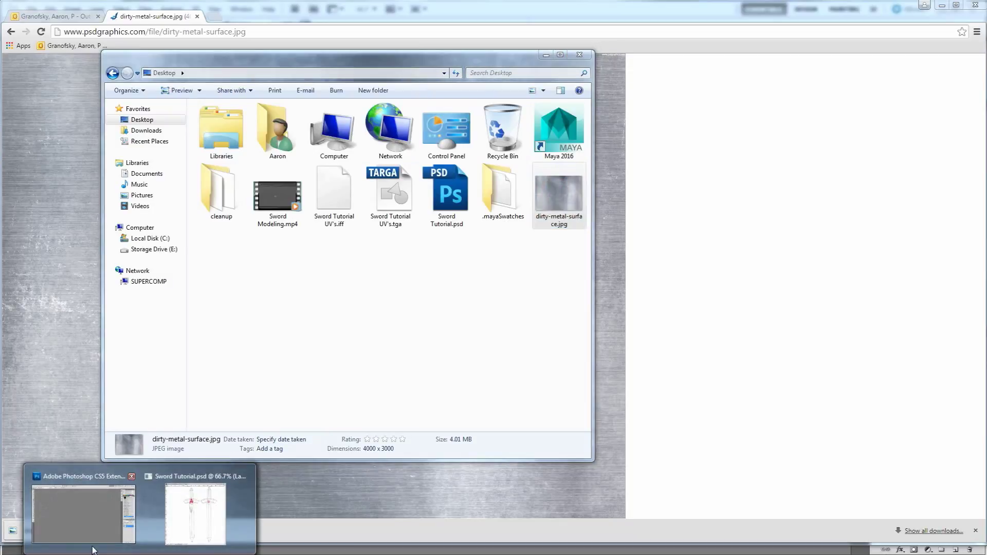
pyautogui.click(85, 524)
pyautogui.hotkey('alt', 'Tab')
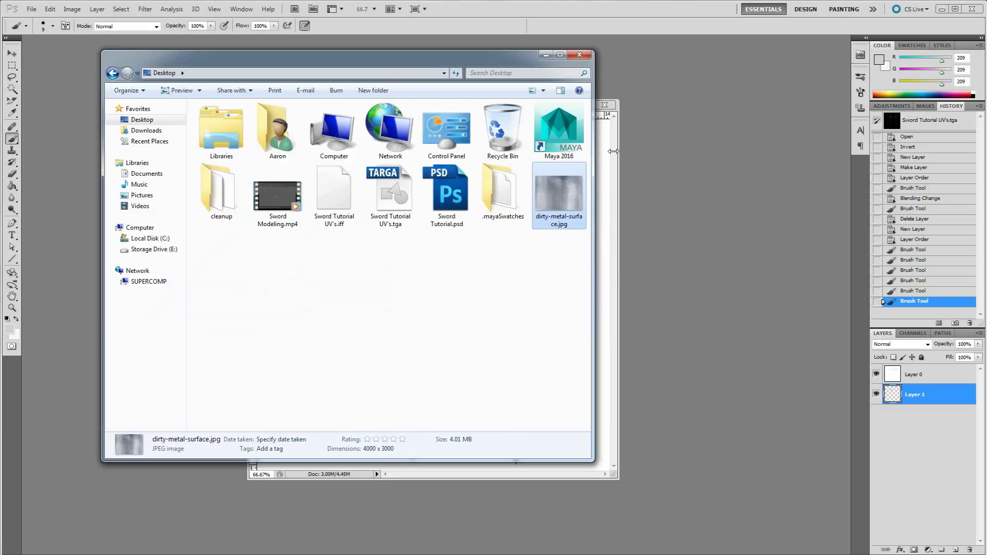
pyautogui.moveTo(555, 188); pyautogui.dragTo(764, 292)
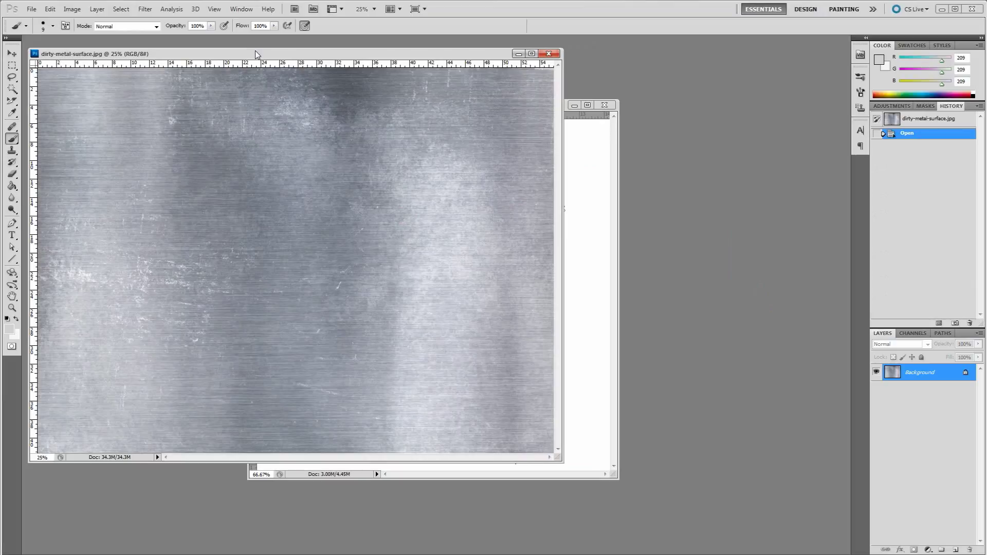
# Arrange the sword PSD and metal texture windows so both documents are accessible, and activate the Move tool with the texture in front
pyautogui.moveTo(256, 53); pyautogui.dragTo(507, 76)
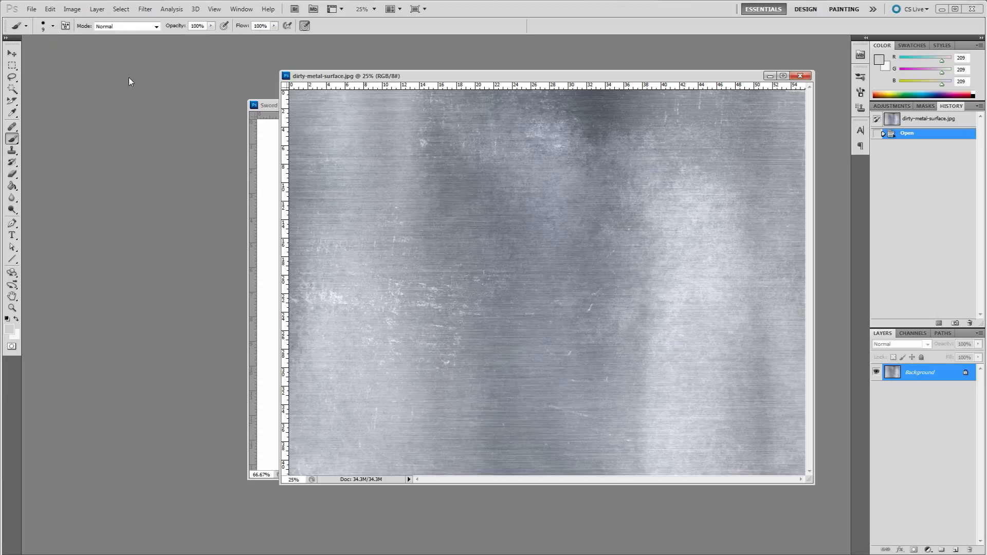
pyautogui.moveTo(414, 75); pyautogui.dragTo(410, 138)
pyautogui.moveTo(435, 104); pyautogui.dragTo(253, 67)
pyautogui.click(593, 137)
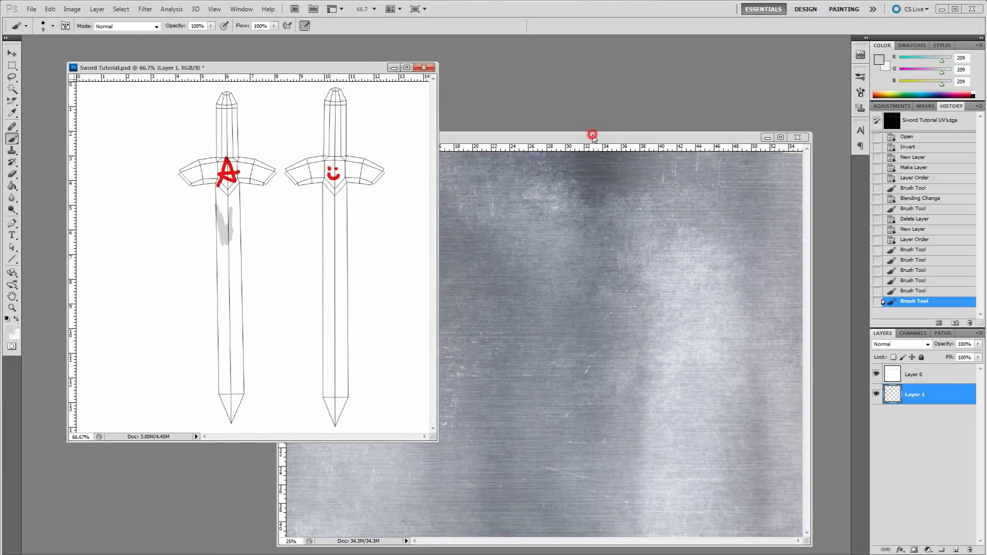
pyautogui.press('v')
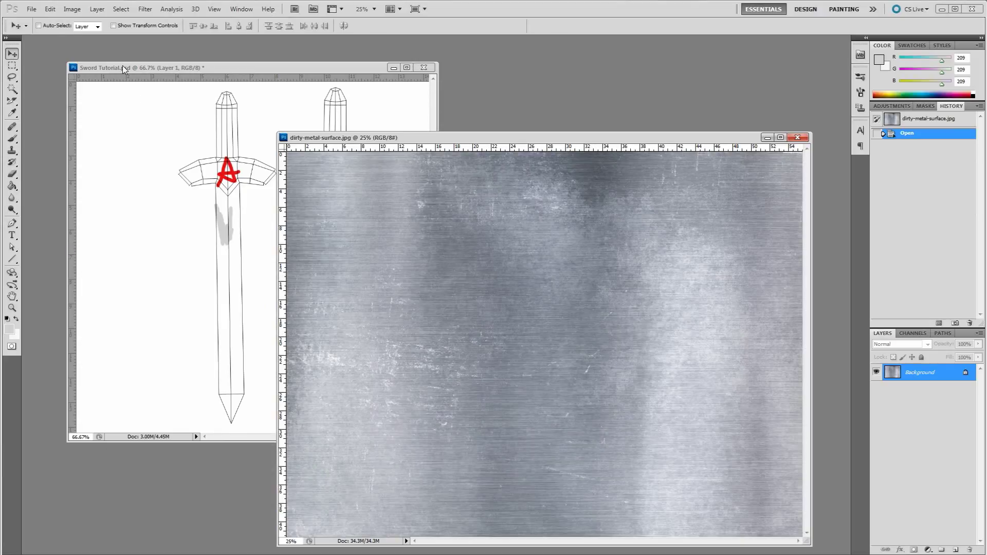
# Look through the General, Interface, File Handling, Performance, Cursors and other preference pages, and close the preferences without changes
pyautogui.click(50, 9)
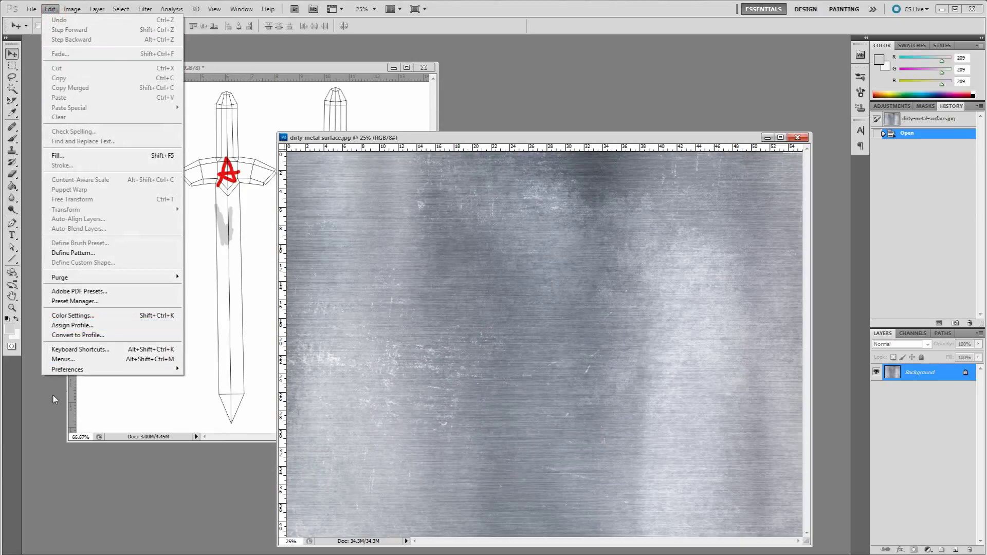
pyautogui.moveTo(71, 370)
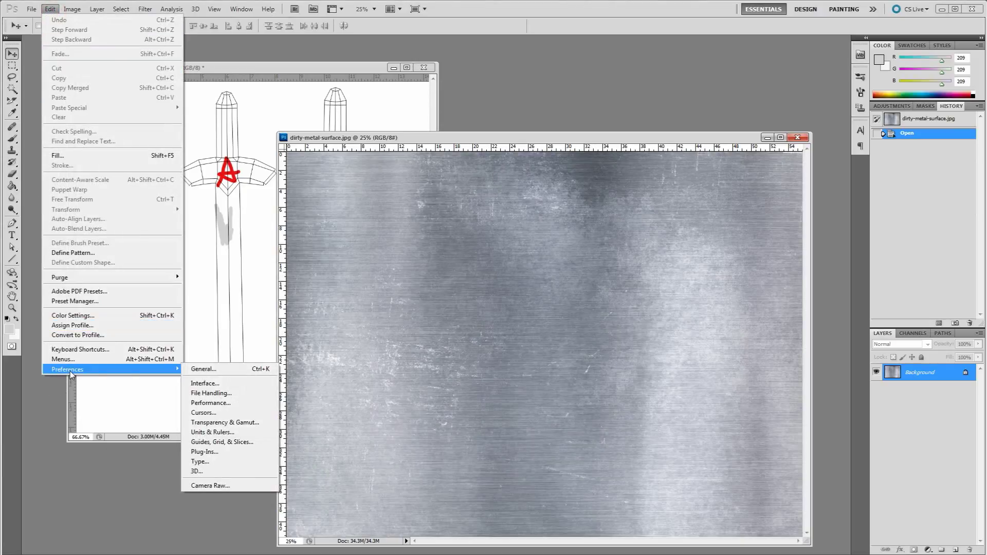
pyautogui.click(245, 370)
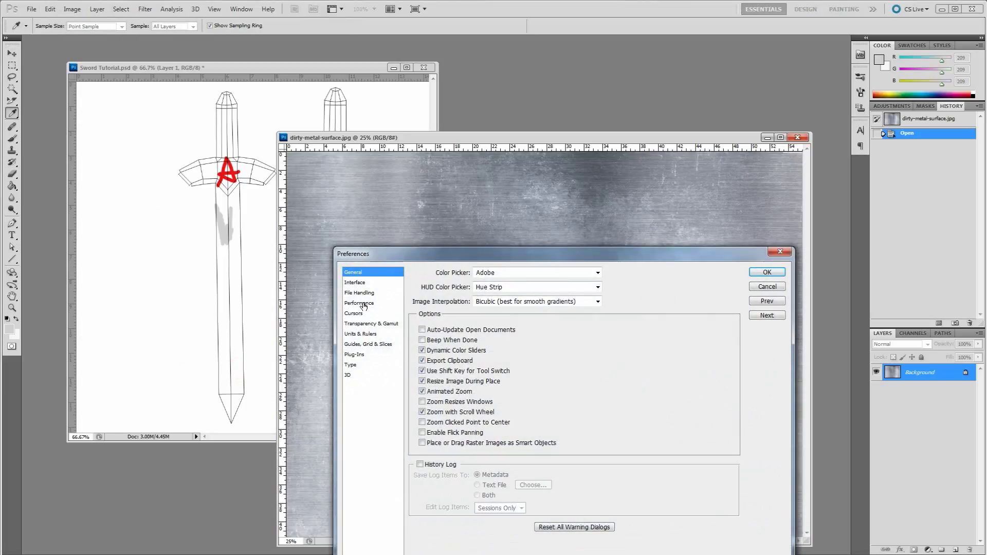
pyautogui.click(364, 304)
pyautogui.click(363, 294)
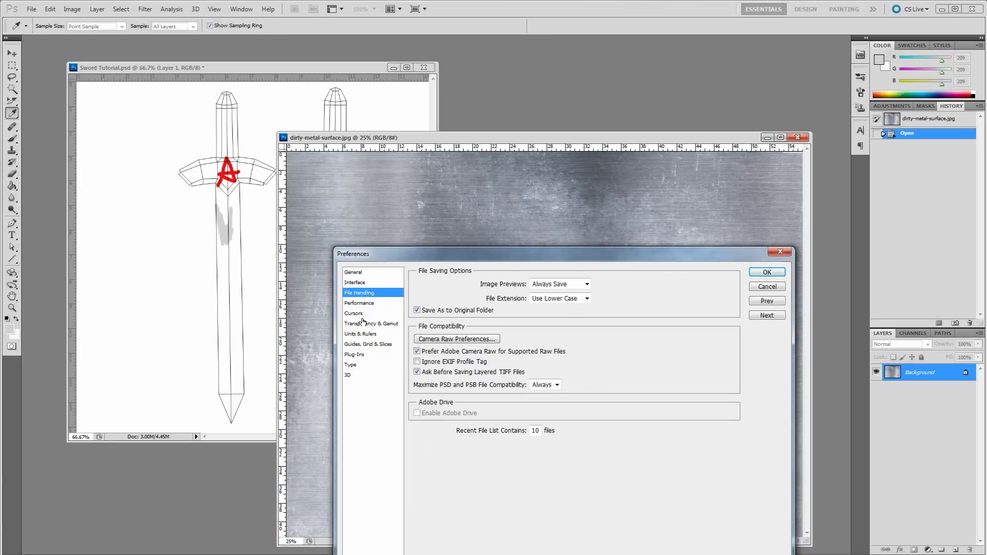
pyautogui.click(370, 324)
pyautogui.click(354, 313)
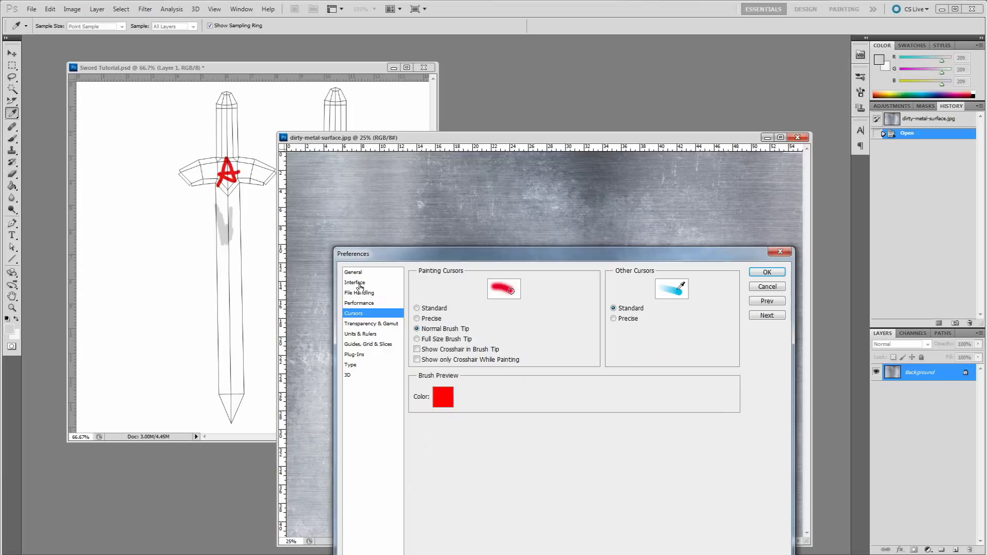
pyautogui.click(358, 283)
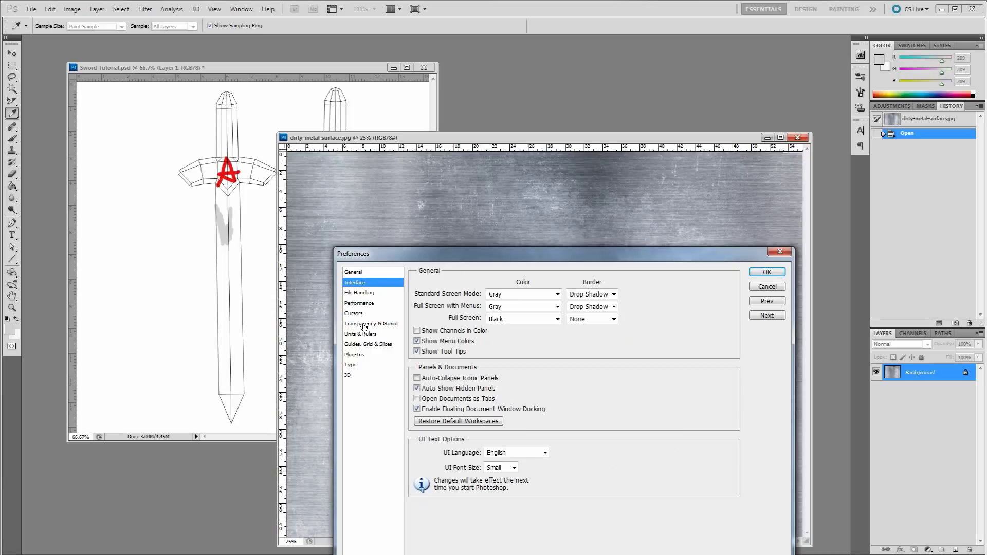
pyautogui.click(363, 323)
pyautogui.click(362, 333)
pyautogui.click(362, 312)
pyautogui.click(363, 304)
pyautogui.click(362, 293)
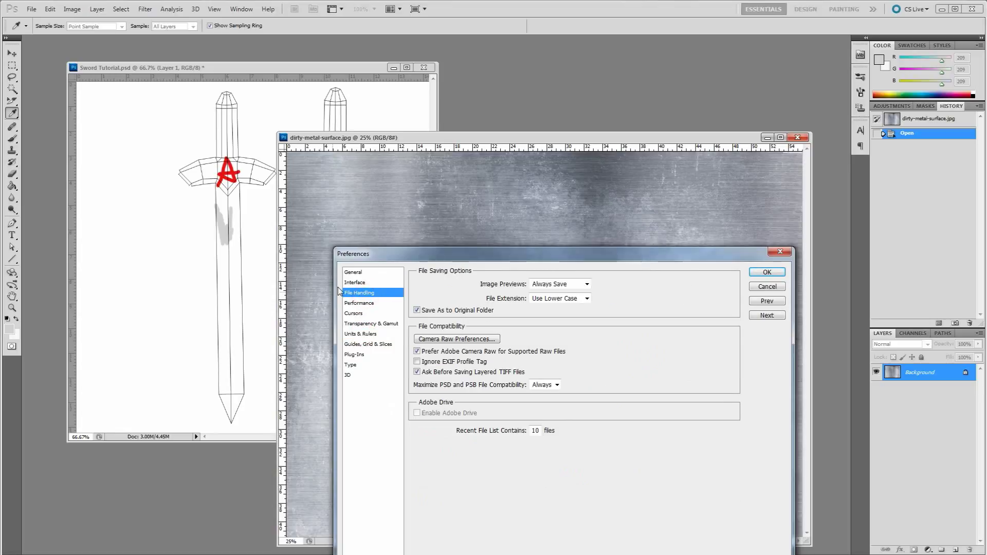
pyautogui.click(353, 272)
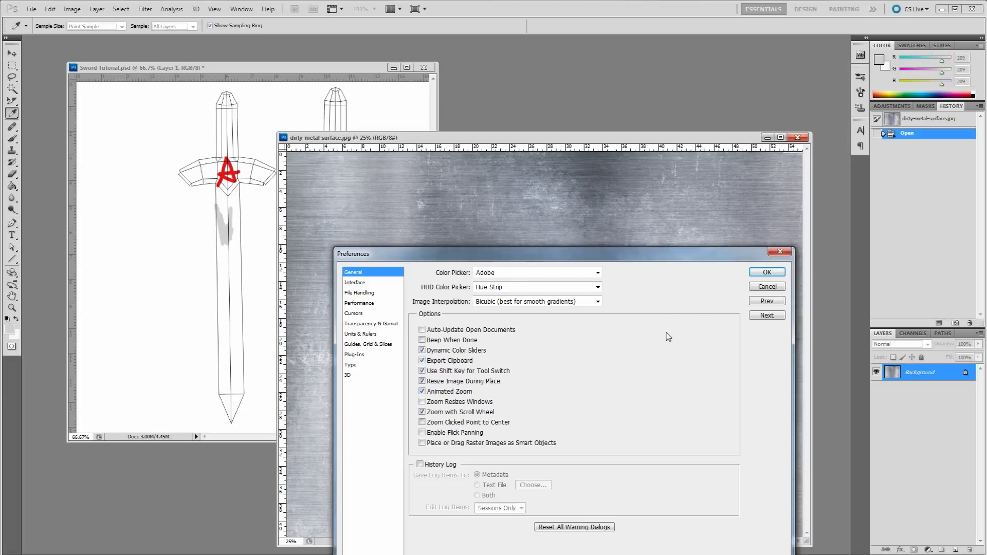
pyautogui.click(767, 287)
# Copy the metal texture into Sword Tutorial.psd with the Move tool, placing it beneath the UV wireframe layer, and bring the PSD to the front
pyautogui.press('v')
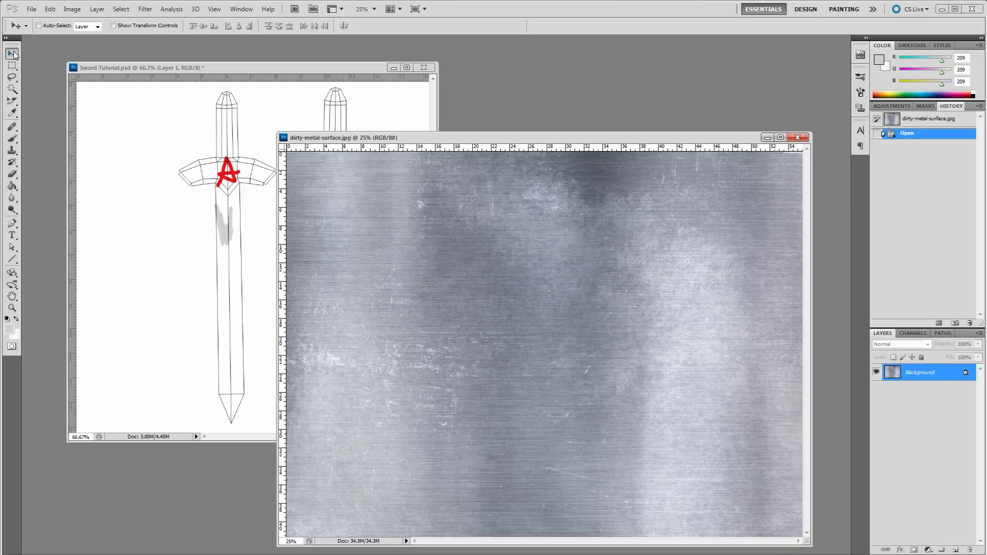
pyautogui.click(560, 304)
pyautogui.moveTo(320, 256); pyautogui.dragTo(227, 238)
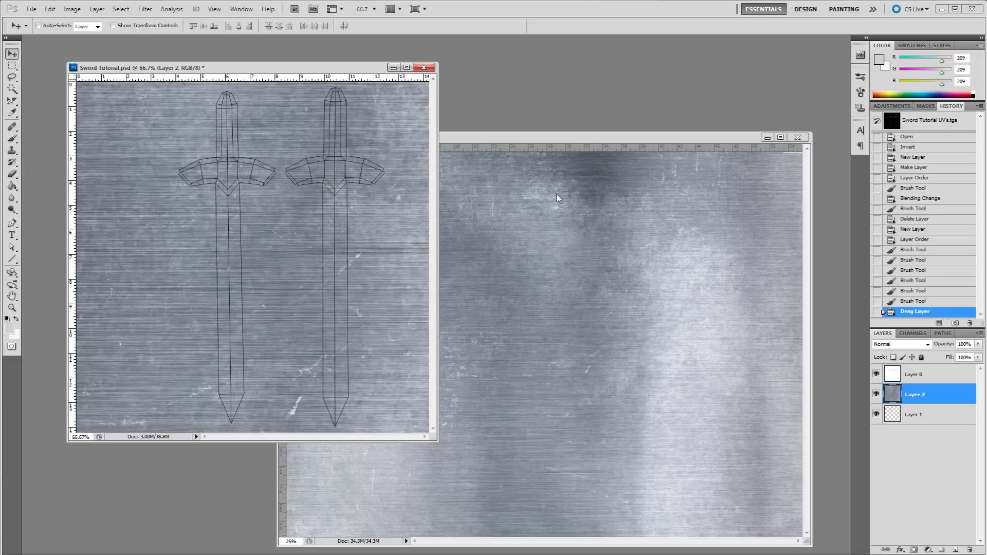
pyautogui.click(602, 137)
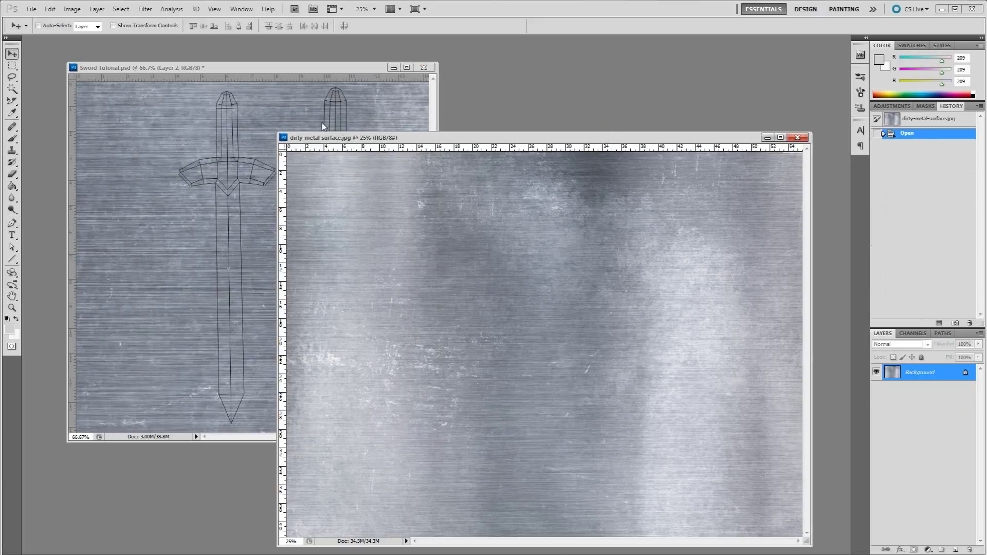
pyautogui.click(353, 73)
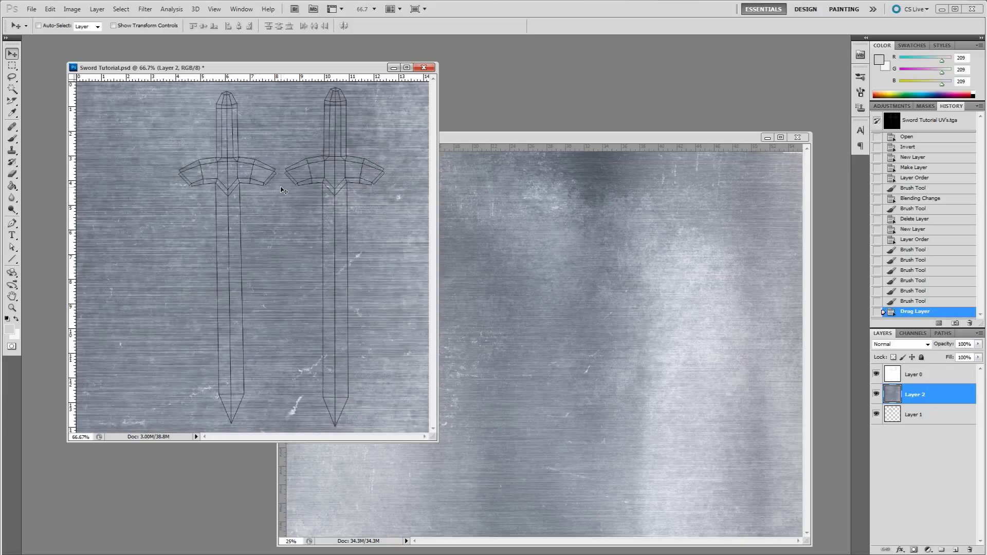
# Scale the metal texture layer proportionally to about 27% with Free Transform
pyautogui.hotkey('ctrl', 't')
pyautogui.hotkey('ctrl', '0')
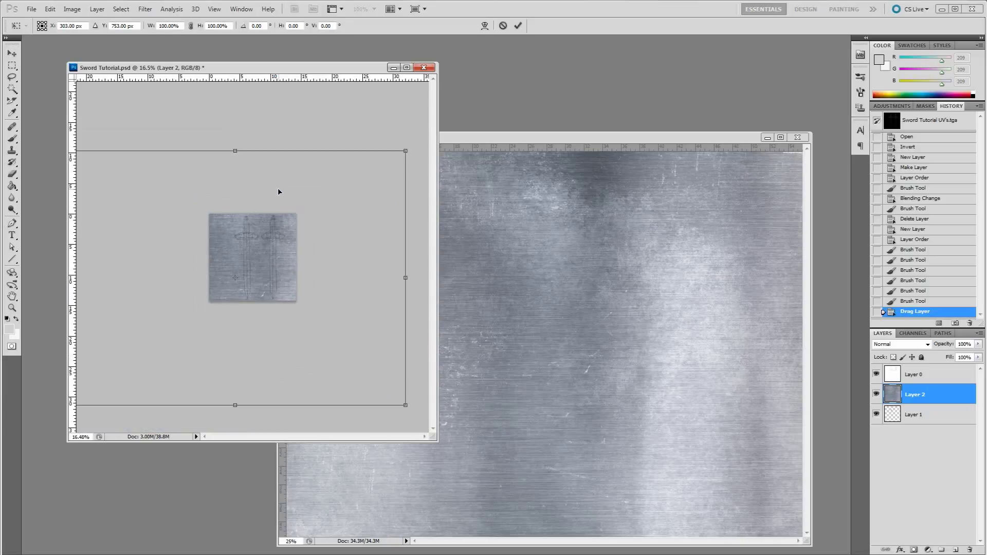
pyautogui.hotkey('ctrl', '-')
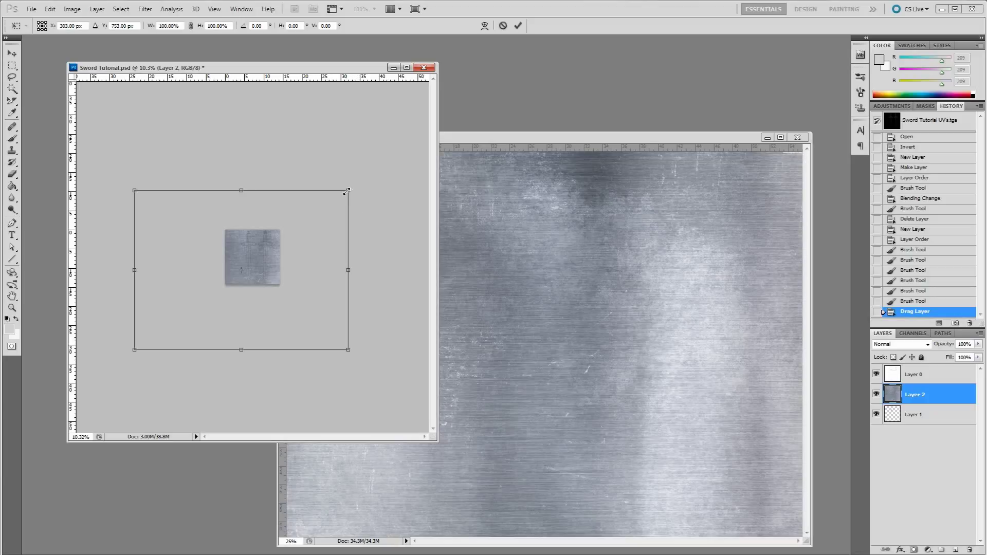
pyautogui.keyDown('shift'); pyautogui.moveTo(349, 191); pyautogui.dragTo(259, 246); pyautogui.keyUp('shift')
# Rotate the metal layer 90°, trim its size to about 25.4% width and 23.3% height around both swords, and apply the transform
pyautogui.keyDown('alt'); pyautogui.scroll(5, 269, 255); pyautogui.keyUp('alt')
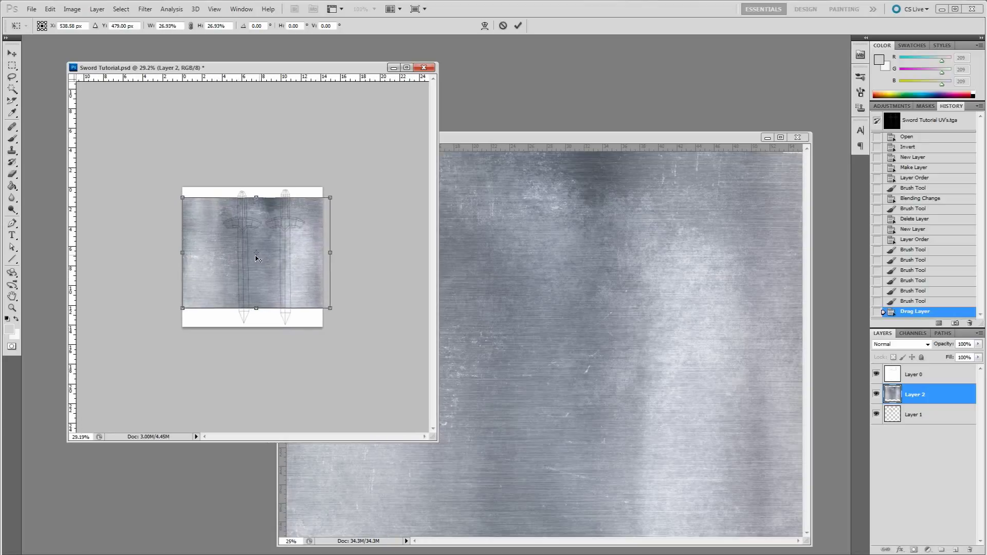
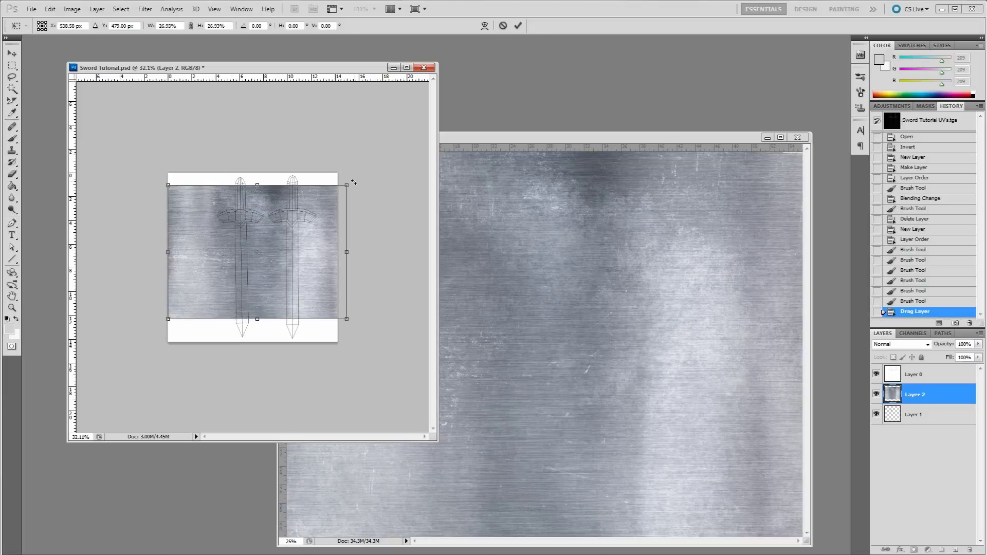
pyautogui.moveTo(357, 177); pyautogui.dragTo(305, 307)
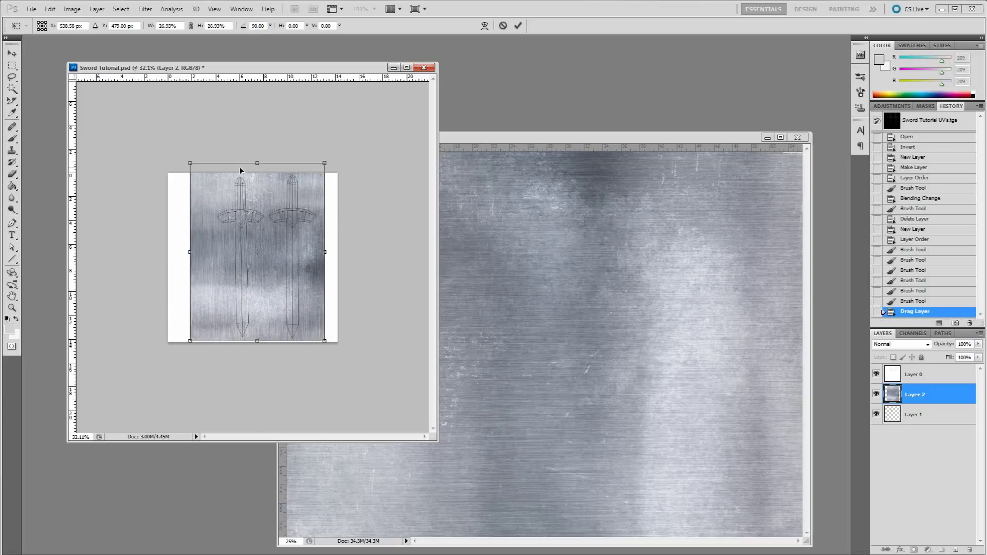
pyautogui.keyDown('alt'); pyautogui.scroll(4, 266, 266); pyautogui.keyUp('alt')
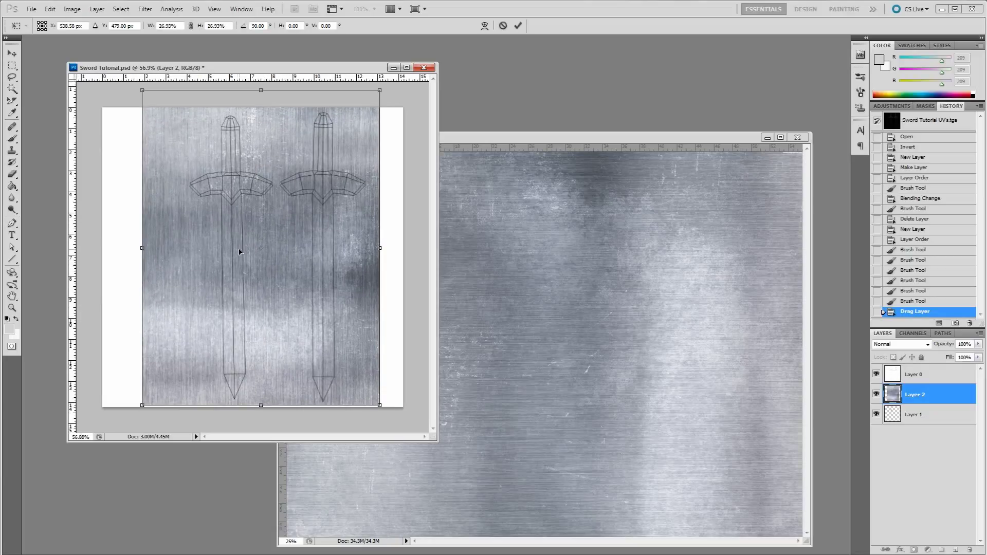
pyautogui.moveTo(140, 248); pyautogui.dragTo(175, 249)
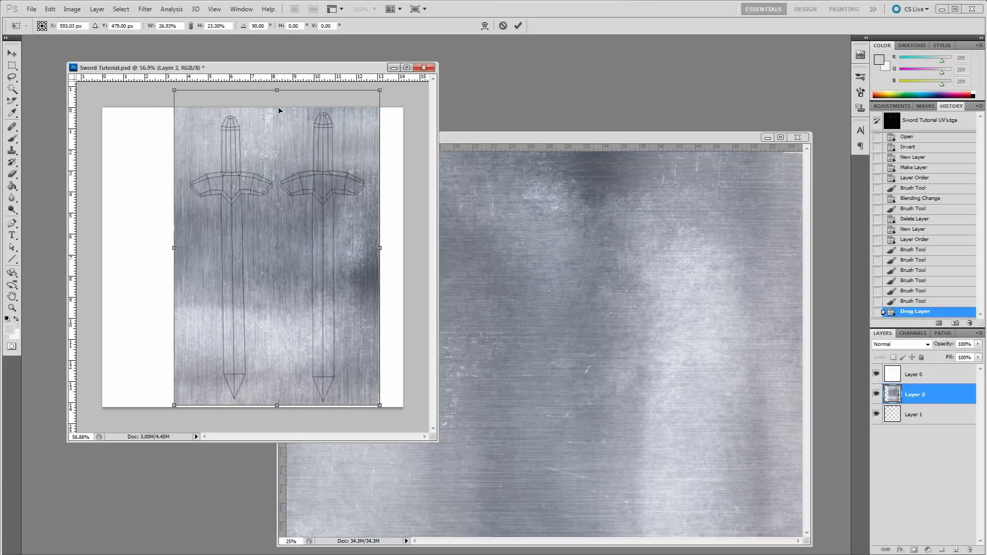
pyautogui.moveTo(276, 91); pyautogui.dragTo(274, 106)
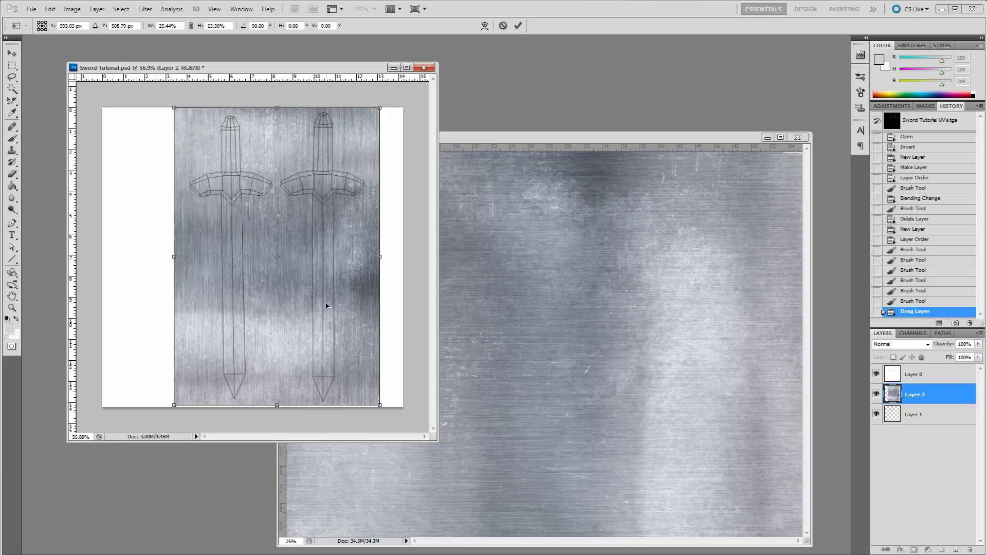
pyautogui.press('Return')
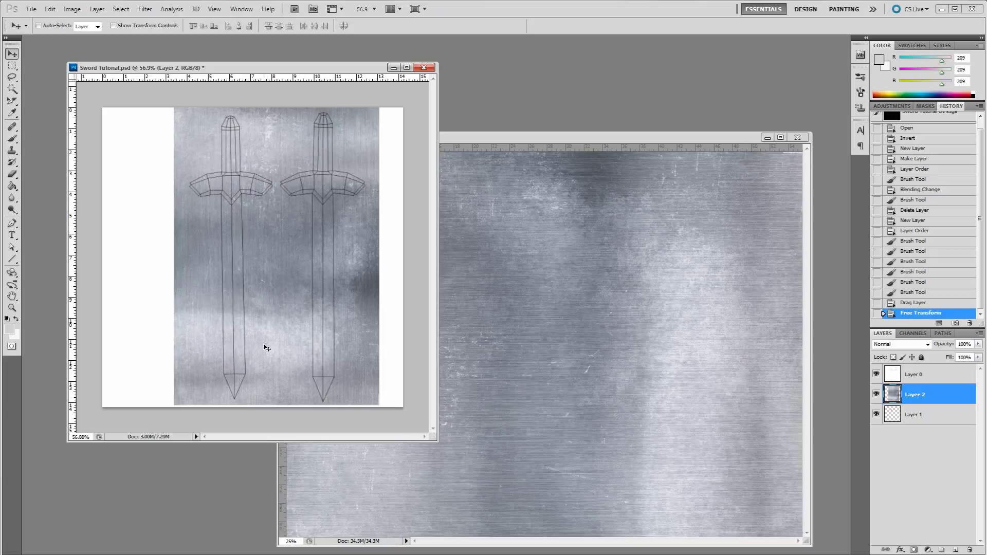
# Save Sword Tutorial.psd and, in Maya's Hypershade, refresh the PSD texture on the sword's lambert2 material
pyautogui.keyDown('alt'); pyautogui.scroll(5, 267, 349); pyautogui.keyUp('alt')
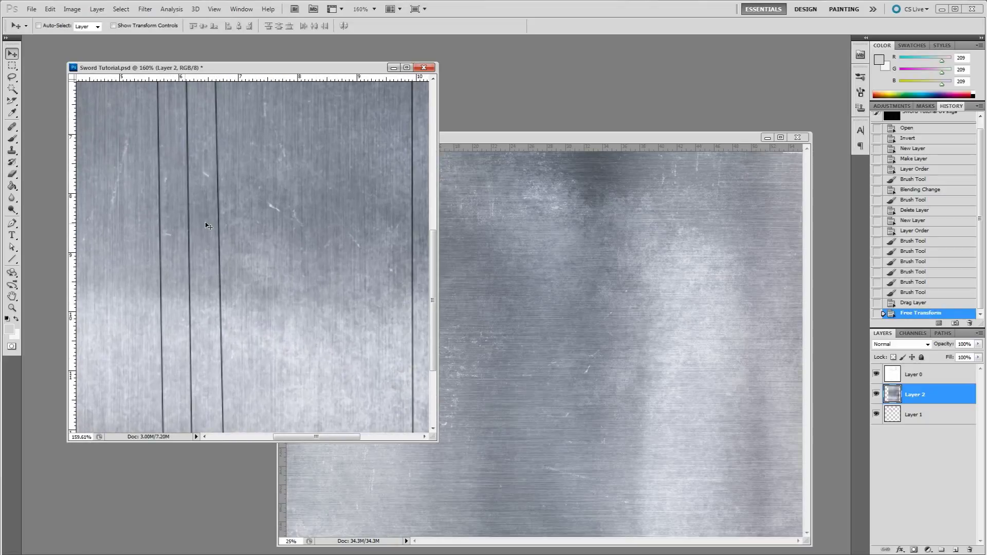
pyautogui.keyDown('alt'); pyautogui.scroll(-5, 283, 349); pyautogui.keyUp('alt')
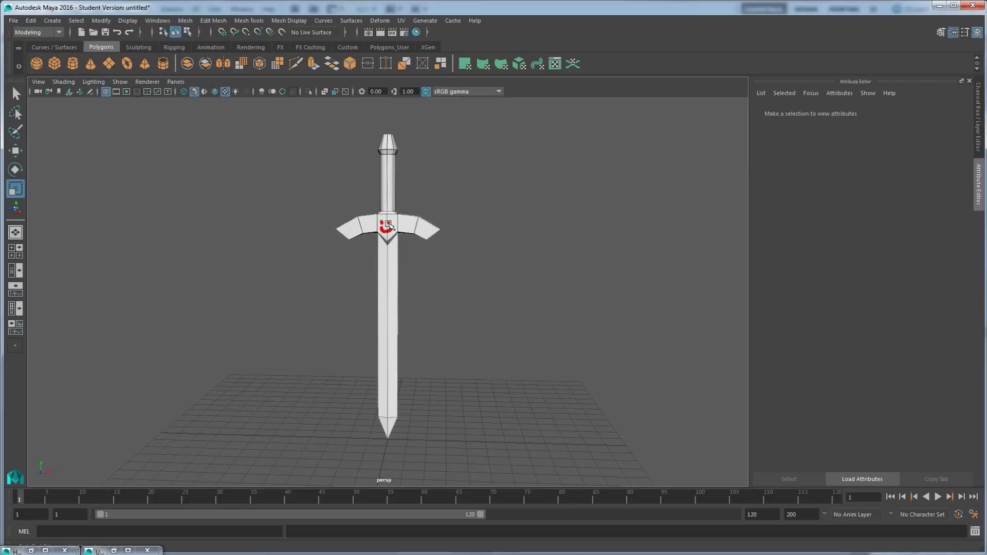
pyautogui.moveTo(375, 286)
pyautogui.keyDown('alt'); pyautogui.mouseDown()
pyautogui.moveTo(432, 298)
pyautogui.moveTo(371, 296)
pyautogui.mouseUp(); pyautogui.keyUp('alt')
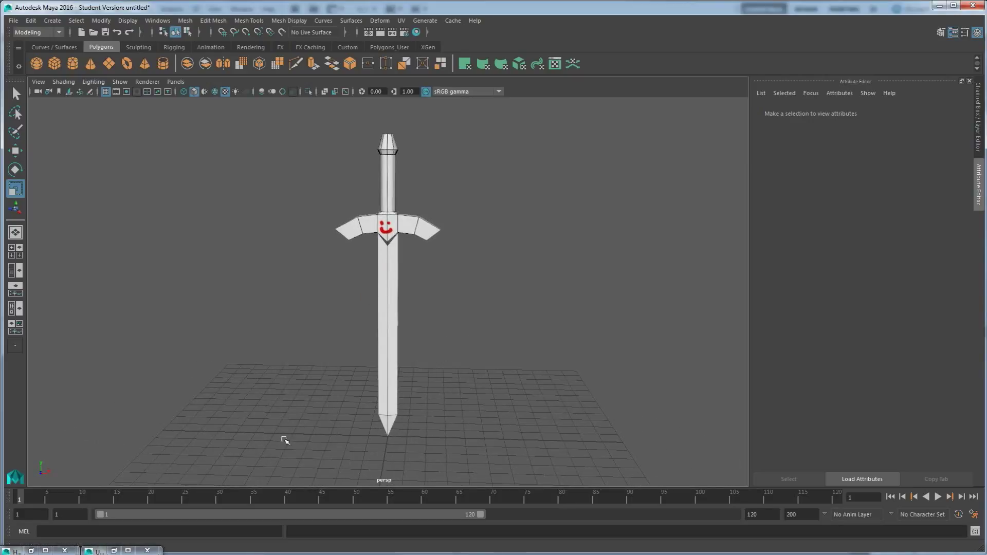
pyautogui.click(31, 550)
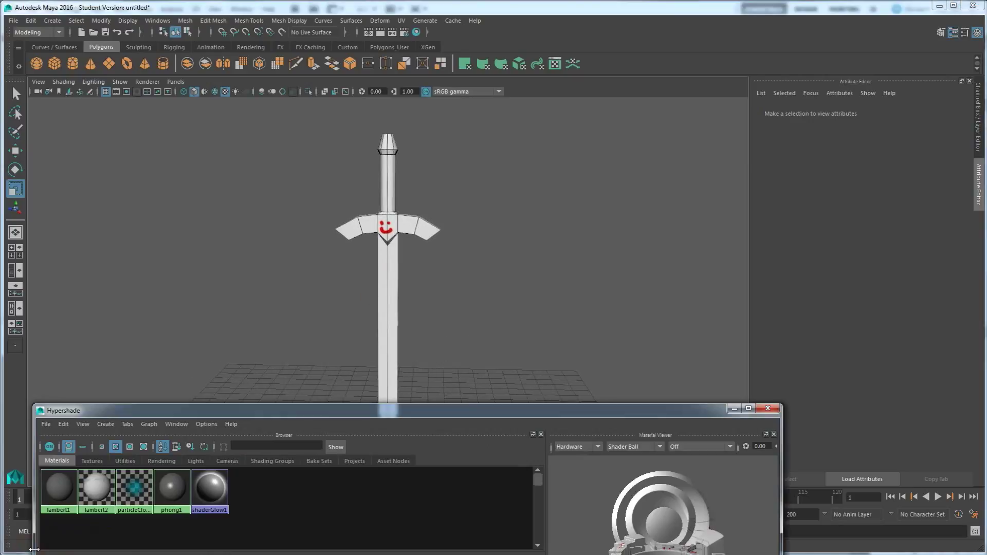
pyautogui.moveTo(81, 503); pyautogui.dragTo(95, 487, button='middle')
pyautogui.moveTo(96, 488); pyautogui.dragTo(63, 437, button='right')
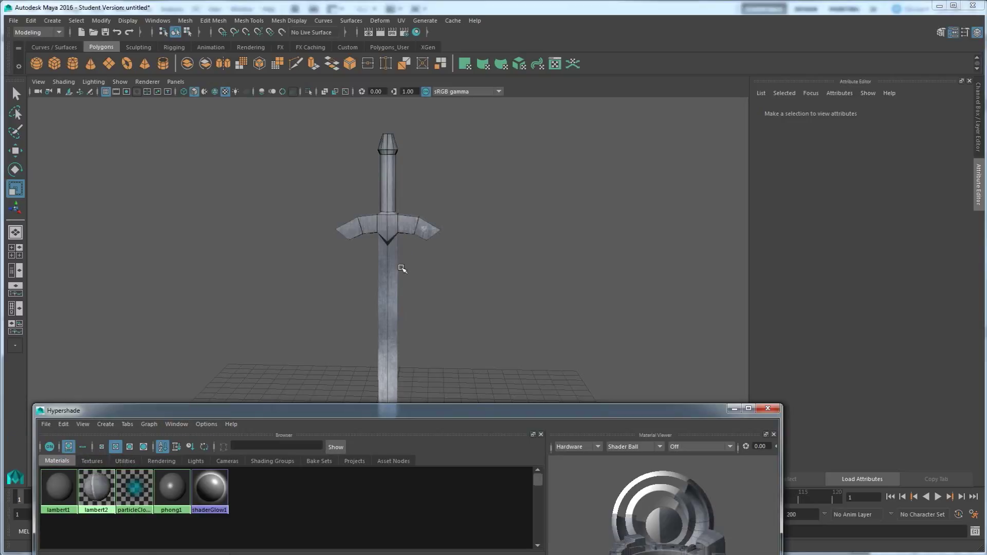
# Inspect the metal texture around the sword's guard and upper blade in Maya, and return to Photoshop
pyautogui.keyDown('alt'); pyautogui.moveTo(388, 303); pyautogui.dragTo(446, 287); pyautogui.keyUp('alt')
pyautogui.scroll(5, 391, 303)
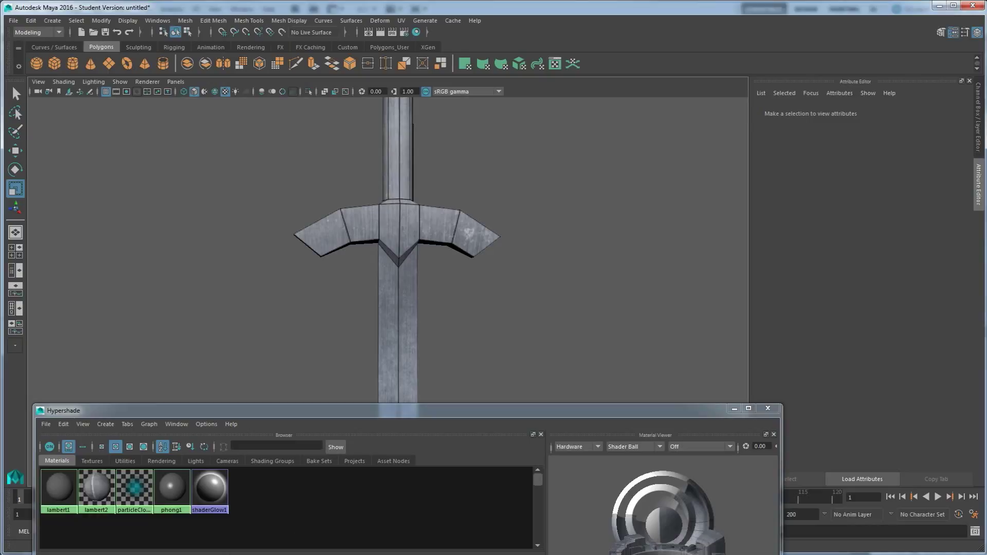
pyautogui.click(292, 506)
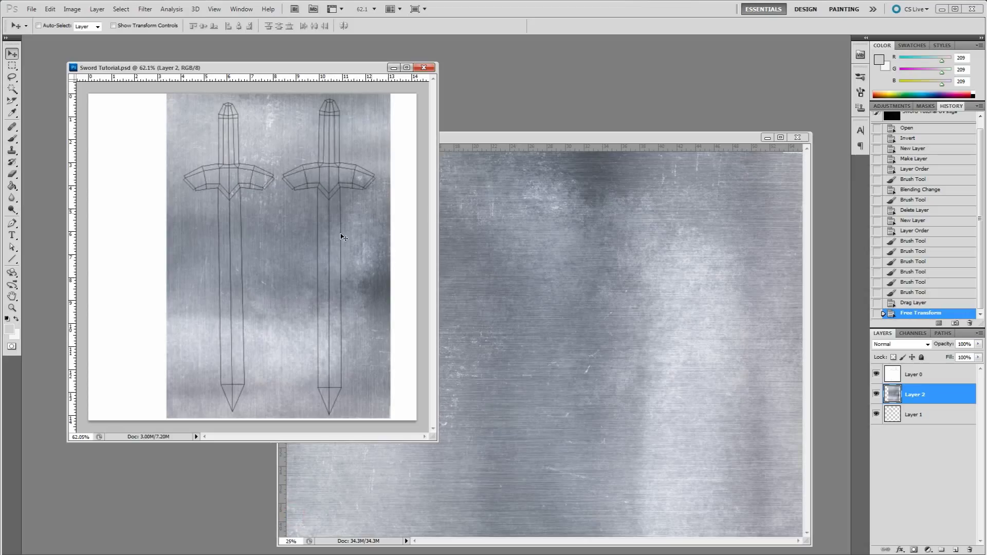
# Hide the UV layout on Layer 0, save Sword Tutorial.psd, and refresh the lambert2 swatch in Maya's Hypershade
pyautogui.click(877, 375)
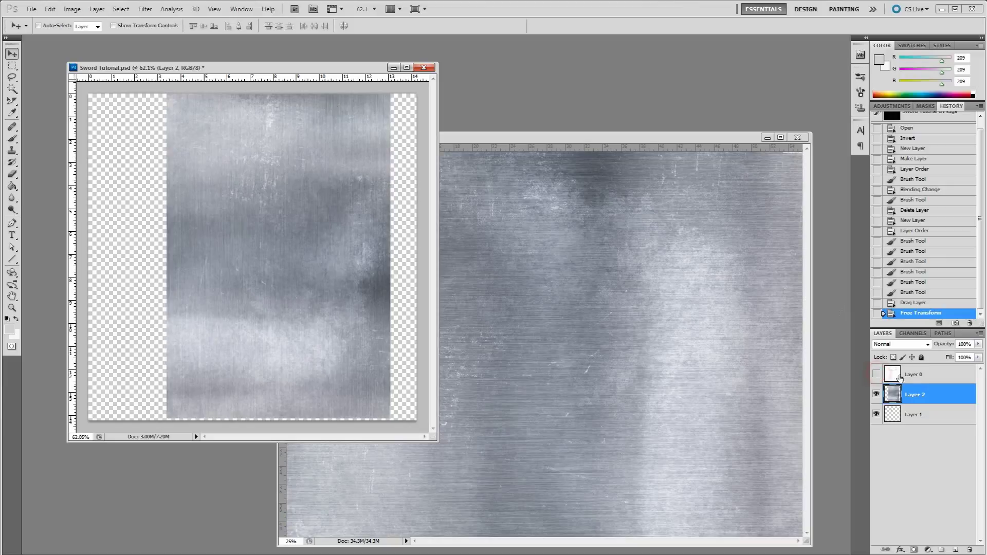
pyautogui.click(877, 375)
pyautogui.click(877, 375)
pyautogui.hotkey('alt', 'Tab')
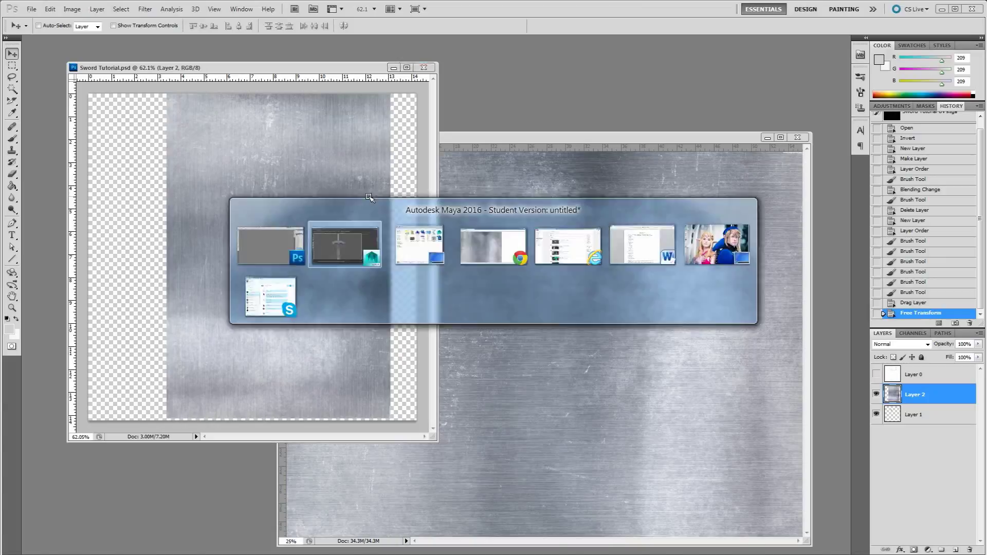
pyautogui.rightClick(103, 483)
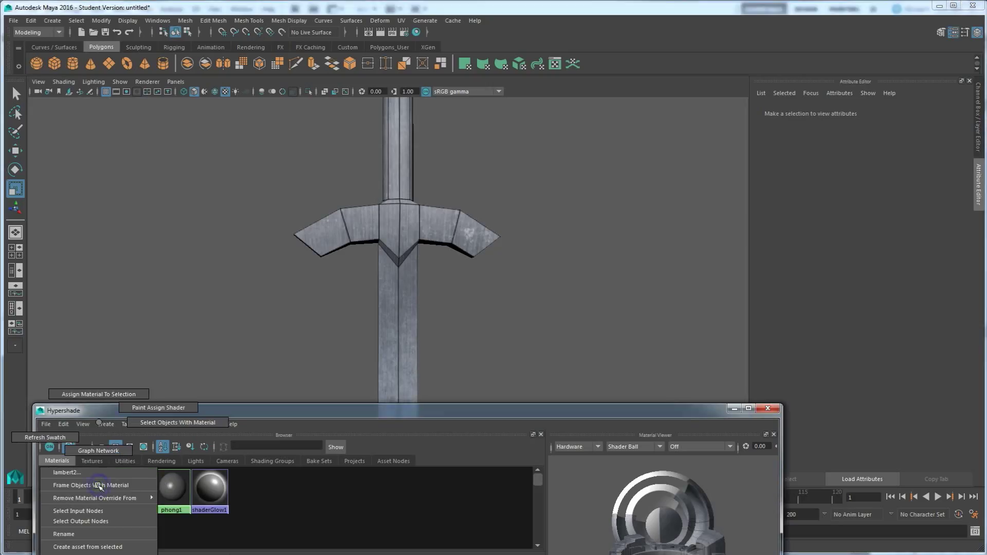
pyautogui.click(64, 442)
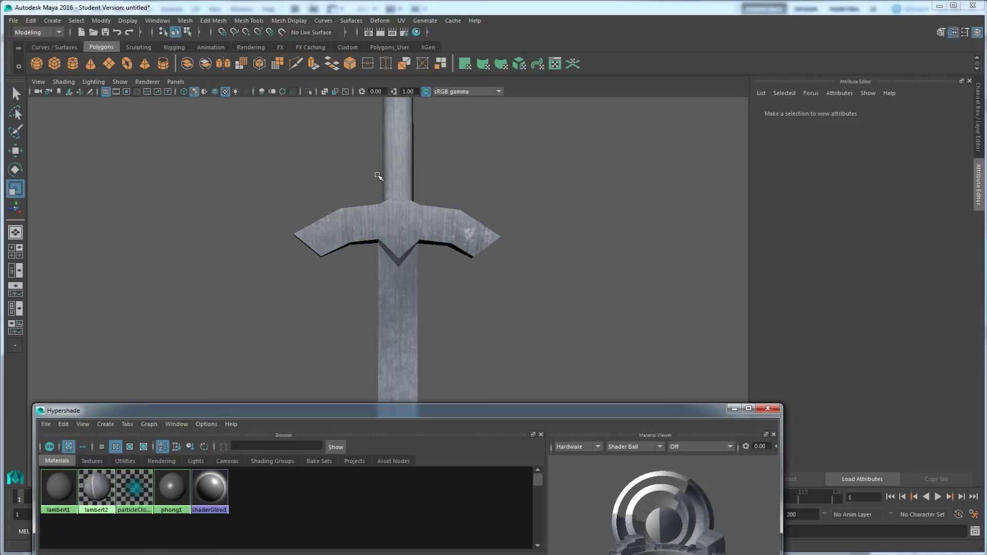
# Break the PSD texture's connection to the Transparency attribute of lambert2 and check the sword's surface around the guard
pyautogui.keyDown('alt'); pyautogui.moveTo(423, 288); pyautogui.dragTo(502, 308); pyautogui.keyUp('alt')
pyautogui.keyDown('alt'); pyautogui.moveTo(396, 275); pyautogui.dragTo(419, 190); pyautogui.keyUp('alt')
pyautogui.keyDown('alt'); pyautogui.moveTo(399, 238); pyautogui.dragTo(396, 268); pyautogui.keyUp('alt')
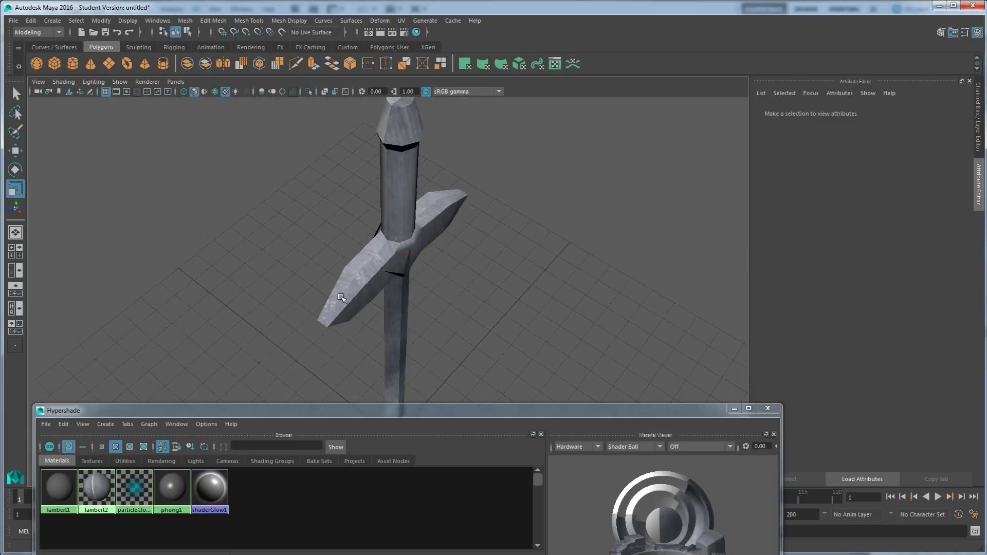
pyautogui.click(98, 486)
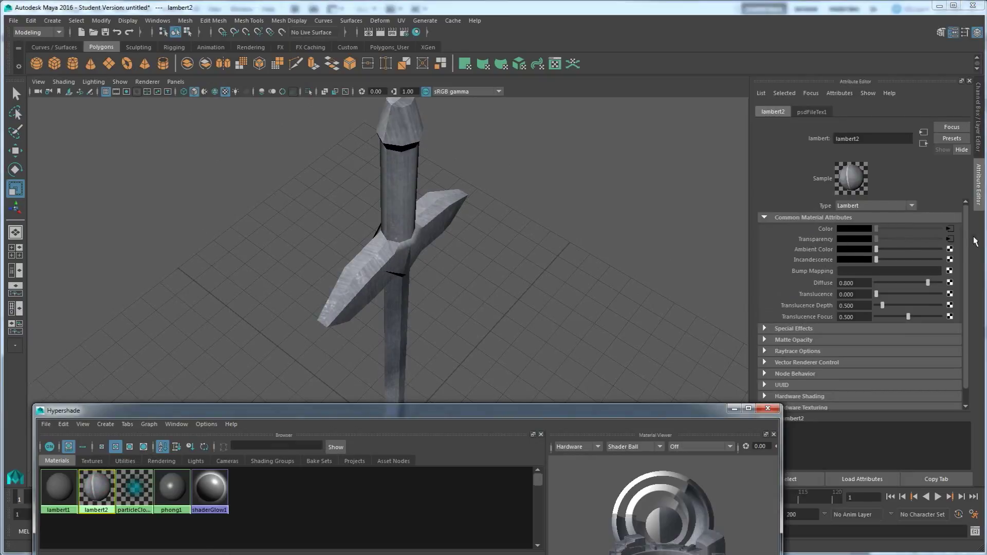
pyautogui.rightClick(819, 240)
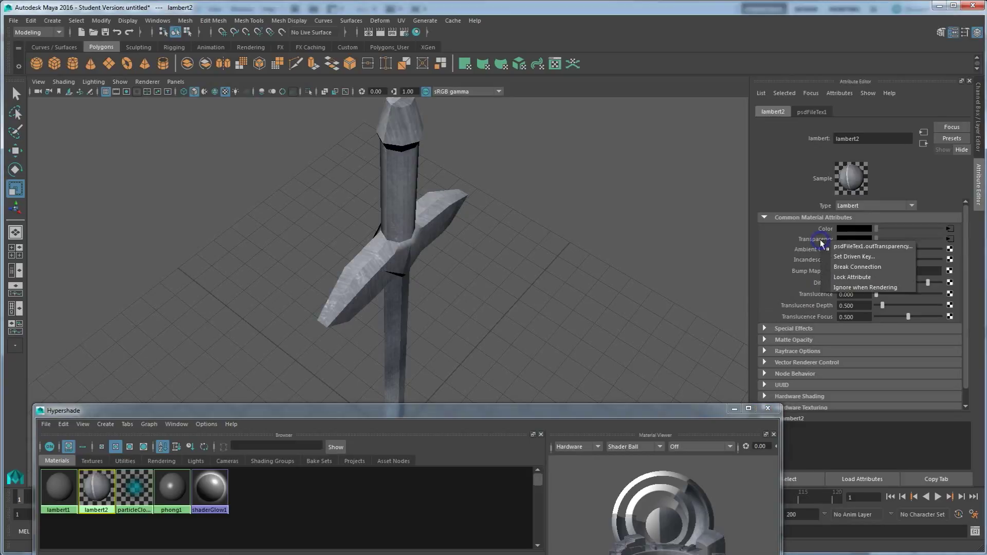
pyautogui.click(847, 266)
pyautogui.keyDown('alt'); pyautogui.moveTo(405, 283); pyautogui.dragTo(456, 283); pyautogui.keyUp('alt')
pyautogui.scroll(-5, 407, 260)
pyautogui.scroll(8, 412, 259)
pyautogui.scroll(-4, 446, 291)
# Switch to Photoshop and apply the Sharpen filter to the metal texture on Layer 2
pyautogui.hotkey('alt', 'Tab')
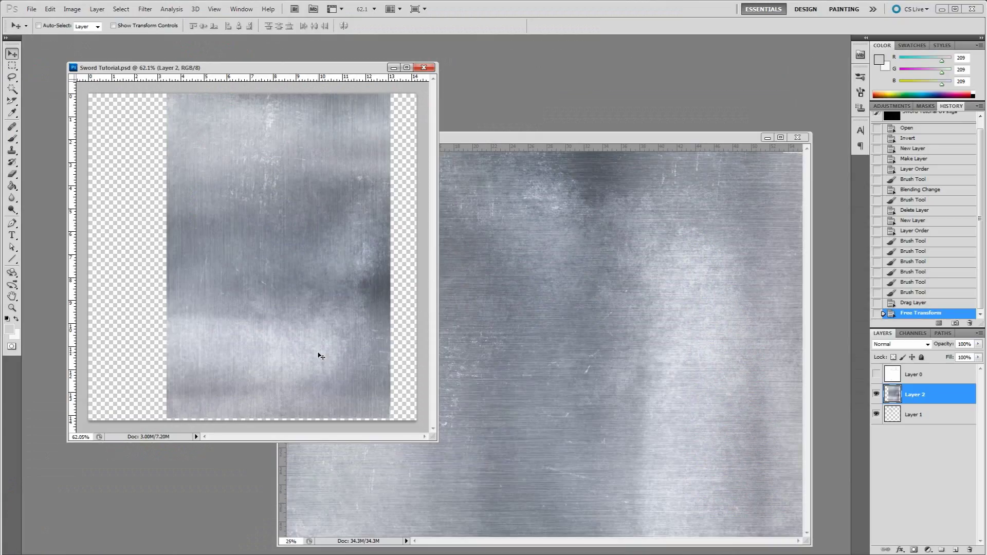
pyautogui.click(145, 8)
pyautogui.moveTo(160, 163)
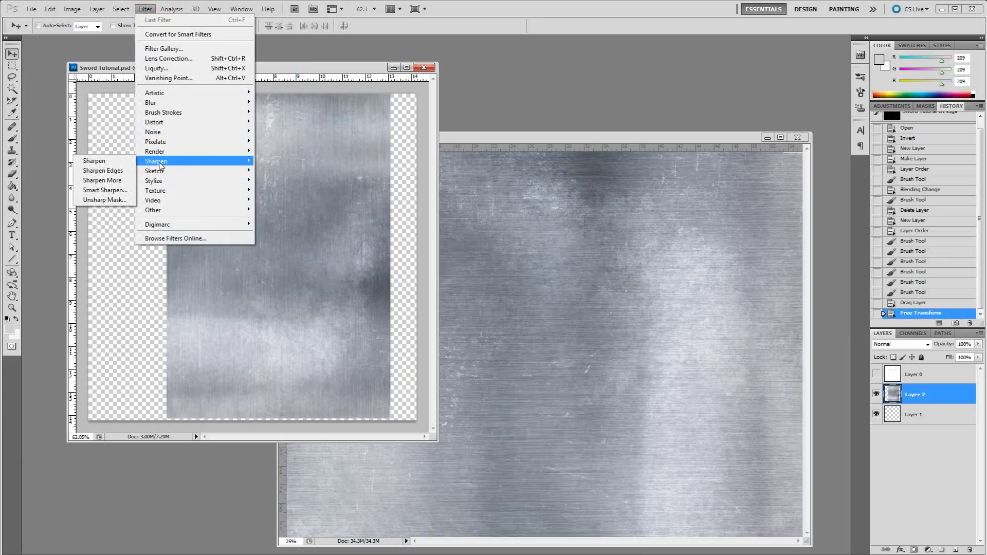
pyautogui.click(101, 161)
# Save the sharpened PSD and refresh the lambert2 swatch in Maya to check the metal on the sword
pyautogui.keyDown('alt'); pyautogui.scroll(4, 238, 309); pyautogui.keyUp('alt')
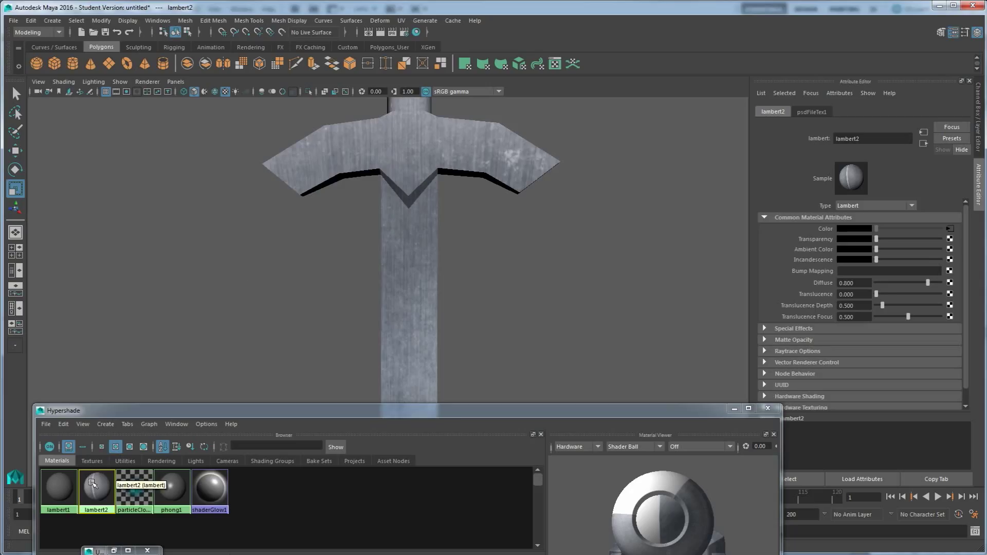
pyautogui.moveTo(92, 483); pyautogui.dragTo(61, 439, button='right')
pyautogui.keyDown('alt'); pyautogui.moveTo(415, 323); pyautogui.dragTo(449, 340); pyautogui.keyUp('alt')
# Return to Photoshop, show the UV layout on Layer 0, and add a new layer above the metal Layer 2
pyautogui.hotkey('alt', 'Tab')
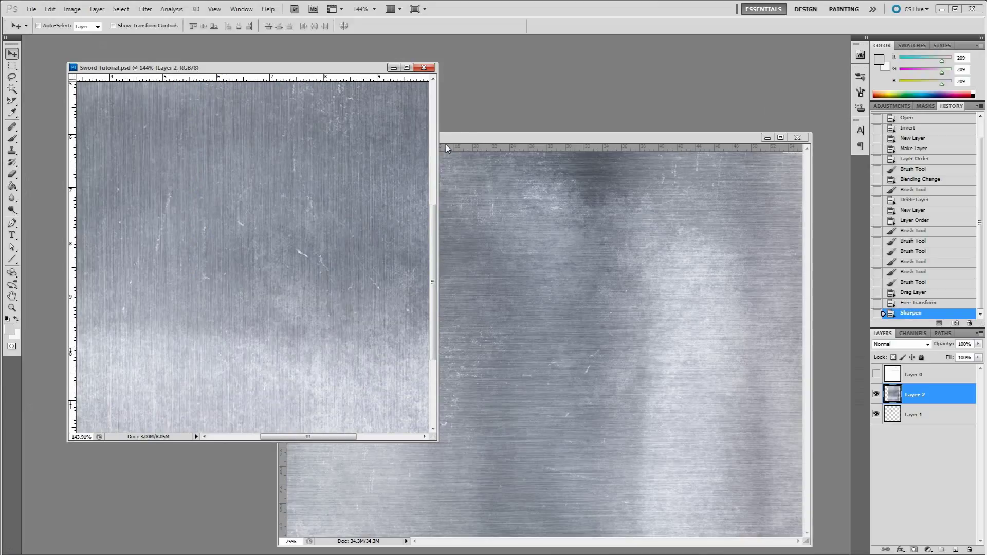
pyautogui.click(878, 375)
pyautogui.keyDown('alt'); pyautogui.scroll(-4, 345, 257); pyautogui.keyUp('alt')
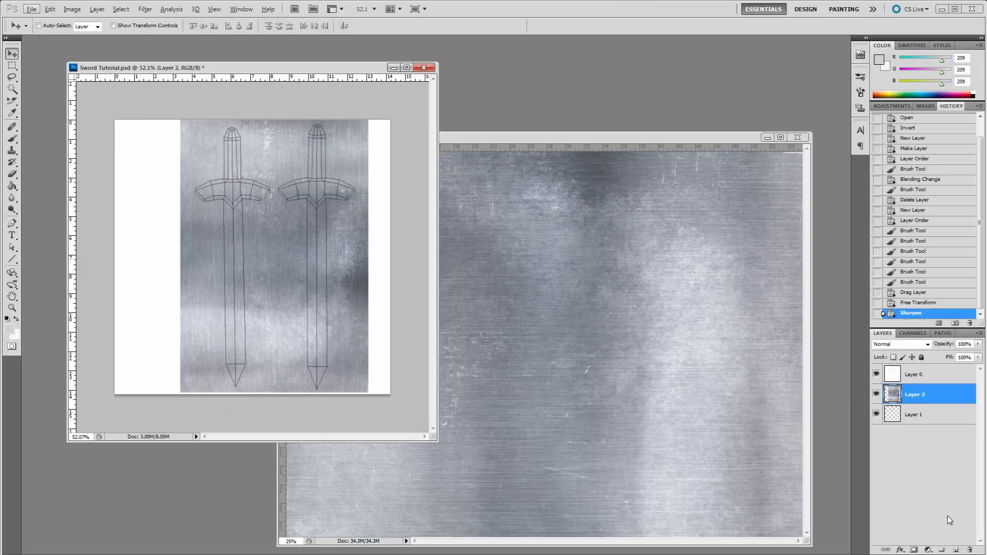
pyautogui.click(956, 550)
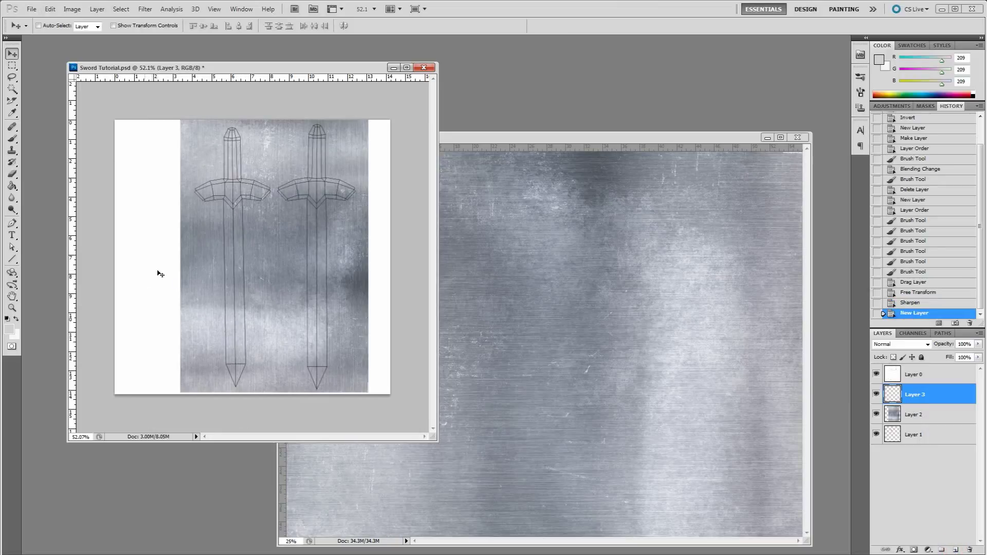
# Set the foreground color to blue (about 5050e6) and brush a first patch onto the first sword's guard on Layer 3
pyautogui.keyDown('alt'); pyautogui.scroll(5, 247, 219); pyautogui.keyUp('alt')
pyautogui.moveTo(238, 192); pyautogui.dragTo(237, 295)
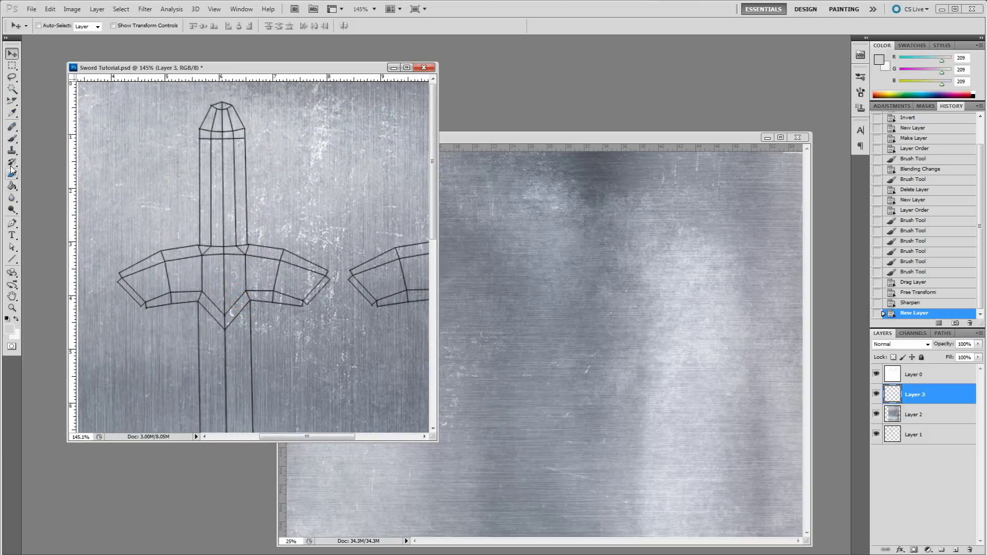
pyautogui.click(13, 139)
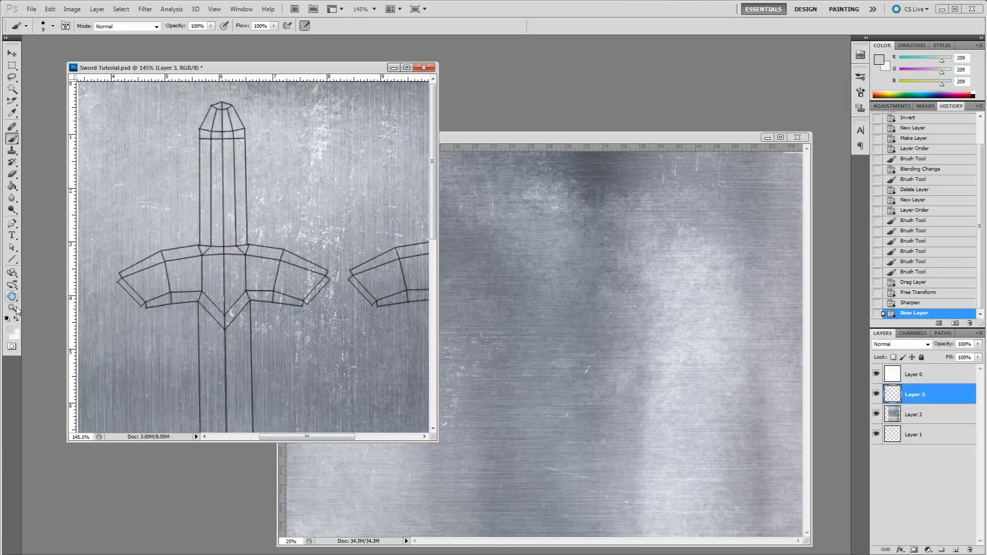
pyautogui.click(9, 329)
pyautogui.click(491, 301)
pyautogui.moveTo(466, 261); pyautogui.dragTo(466, 270)
pyautogui.click(500, 293)
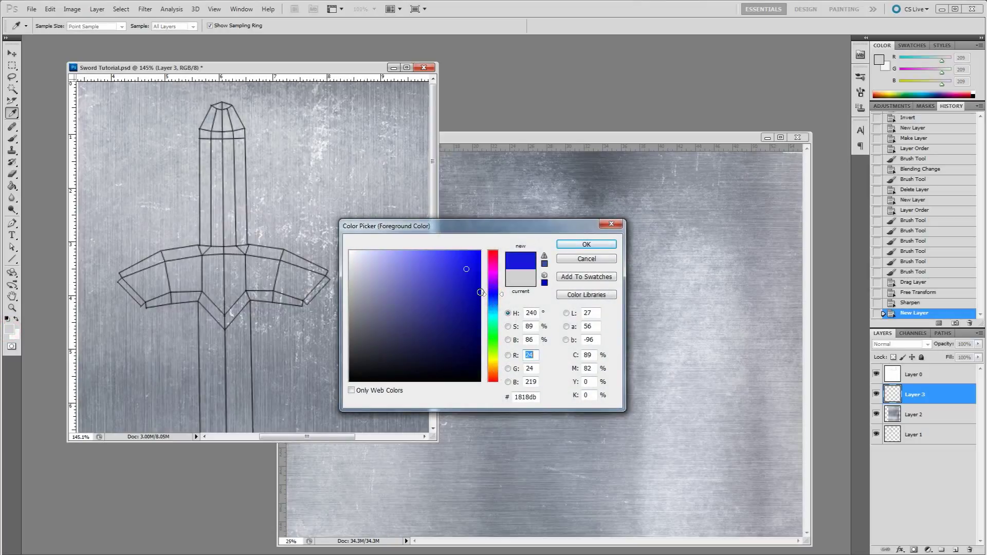
pyautogui.click(443, 276)
pyautogui.click(435, 263)
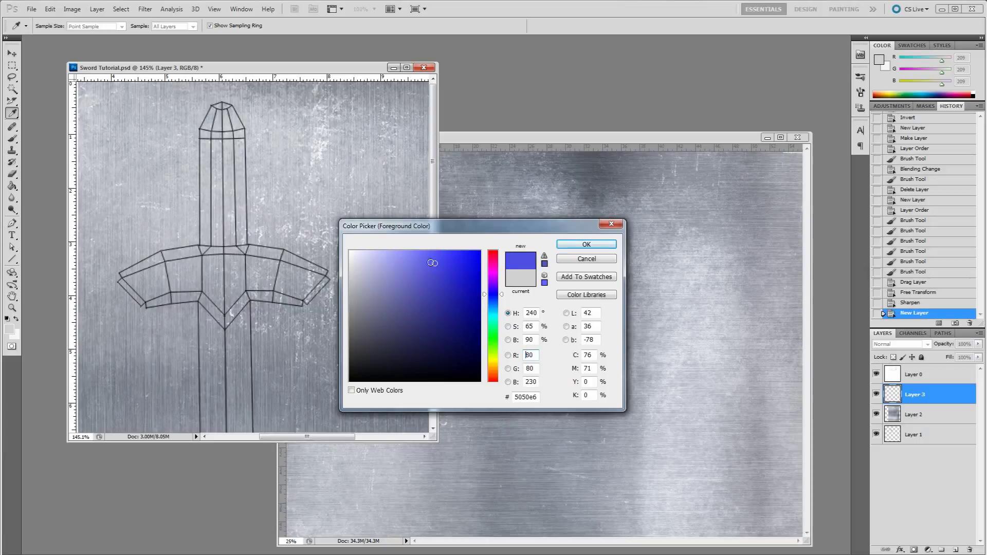
pyautogui.click(587, 245)
pyautogui.press('b')
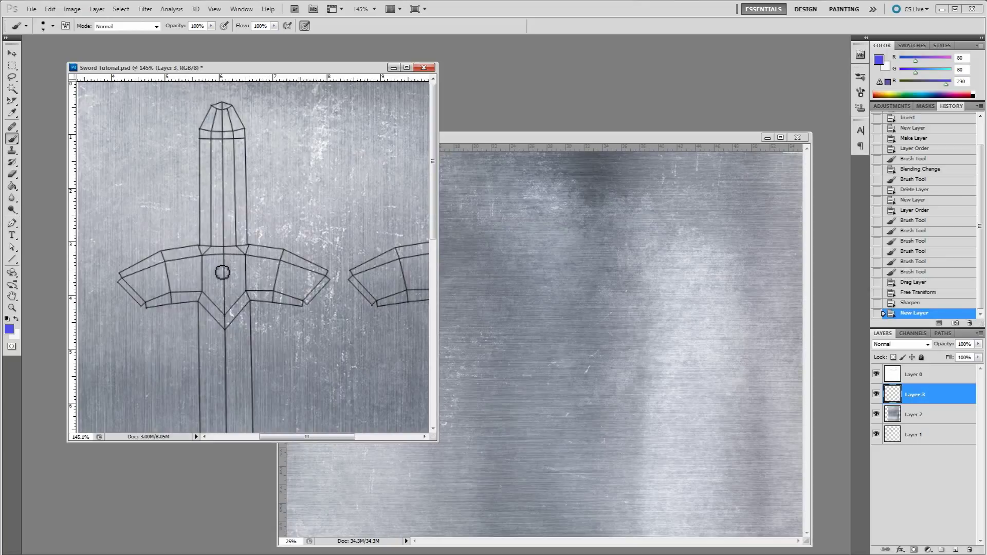
pyautogui.moveTo(181, 271)
pyautogui.mouseDown()
pyautogui.moveTo(166, 284)
pyautogui.moveTo(181, 282)
pyautogui.moveTo(165, 275)
pyautogui.moveTo(162, 298)
pyautogui.moveTo(165, 285)
pyautogui.mouseUp()
# Try to fill the first sword's guard with blue using the Paint Bucket, and undo the fill
pyautogui.press('g')
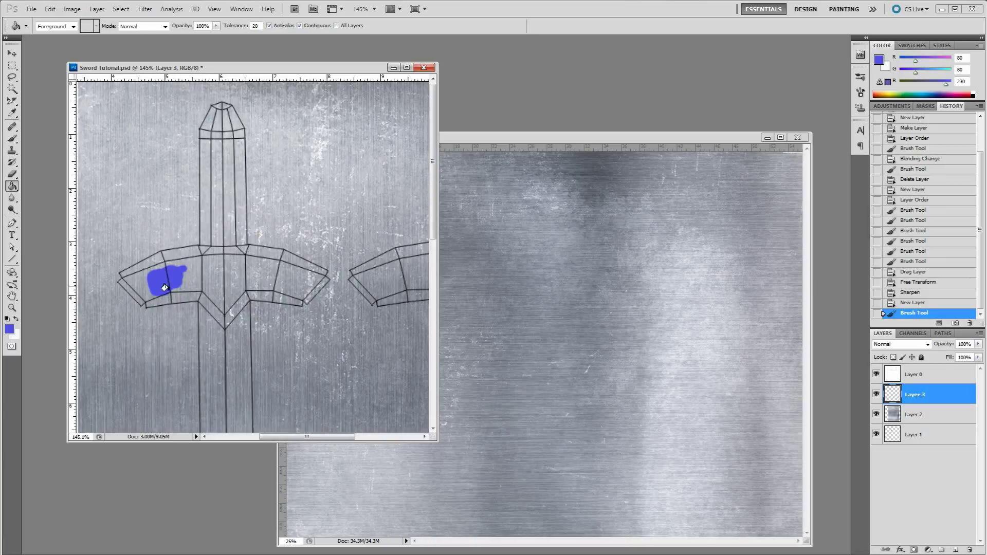
pyautogui.click(195, 279)
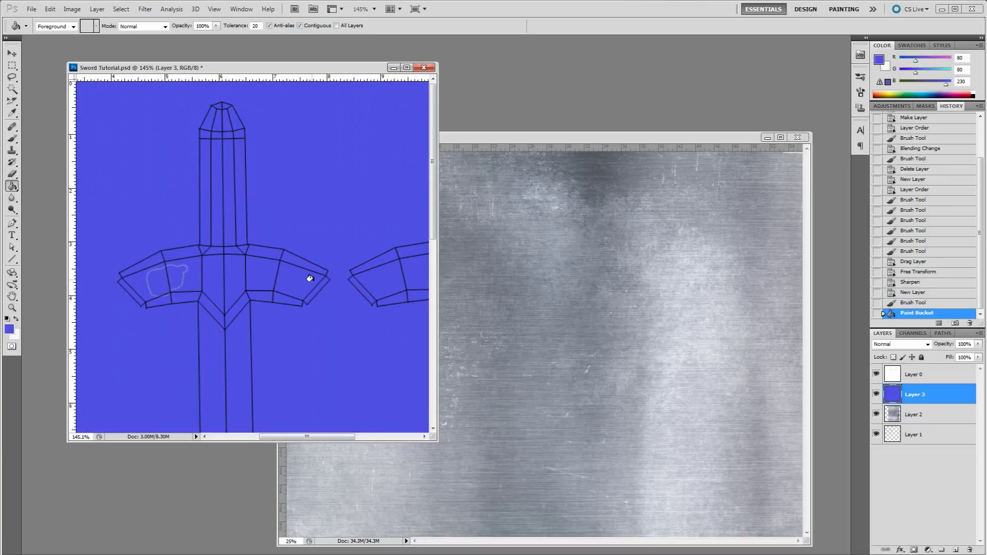
pyautogui.hotkey('ctrl', 'z')
# Enlarge the brush to 45 and paint the first sword's whole guard blue, slightly past its UV outline
pyautogui.press('b')
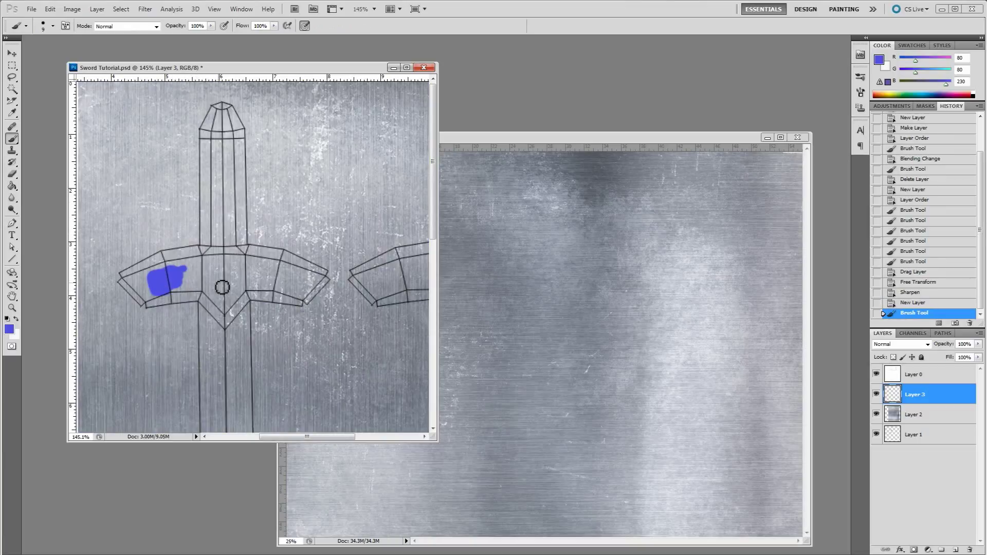
pyautogui.press(']')
pyautogui.press(']')
pyautogui.moveTo(178, 263)
pyautogui.mouseDown()
pyautogui.moveTo(116, 267)
pyautogui.moveTo(142, 289)
pyautogui.moveTo(133, 292)
pyautogui.moveTo(173, 279)
pyautogui.moveTo(161, 245)
pyautogui.moveTo(151, 251)
pyautogui.moveTo(244, 251)
pyautogui.moveTo(188, 265)
pyautogui.moveTo(218, 307)
pyautogui.moveTo(240, 283)
pyautogui.moveTo(216, 266)
pyautogui.moveTo(229, 281)
pyautogui.moveTo(291, 289)
pyautogui.moveTo(308, 277)
pyautogui.moveTo(313, 263)
pyautogui.moveTo(247, 245)
pyautogui.moveTo(258, 271)
pyautogui.moveTo(295, 259)
pyautogui.mouseUp()
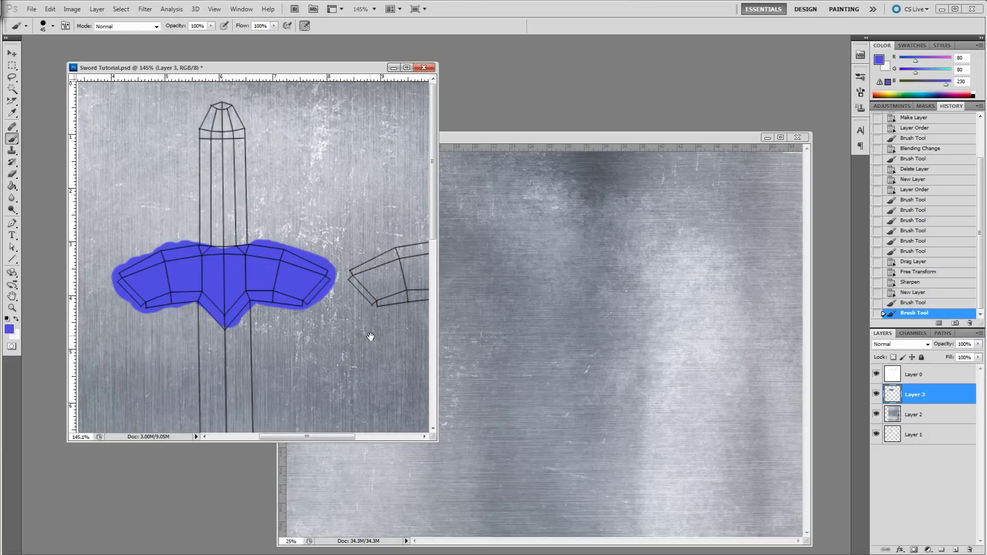
# Paint the second sword's whole guard blue on Layer 3, slightly past its UV outline
pyautogui.hotkey('ctrl', 'Tab')
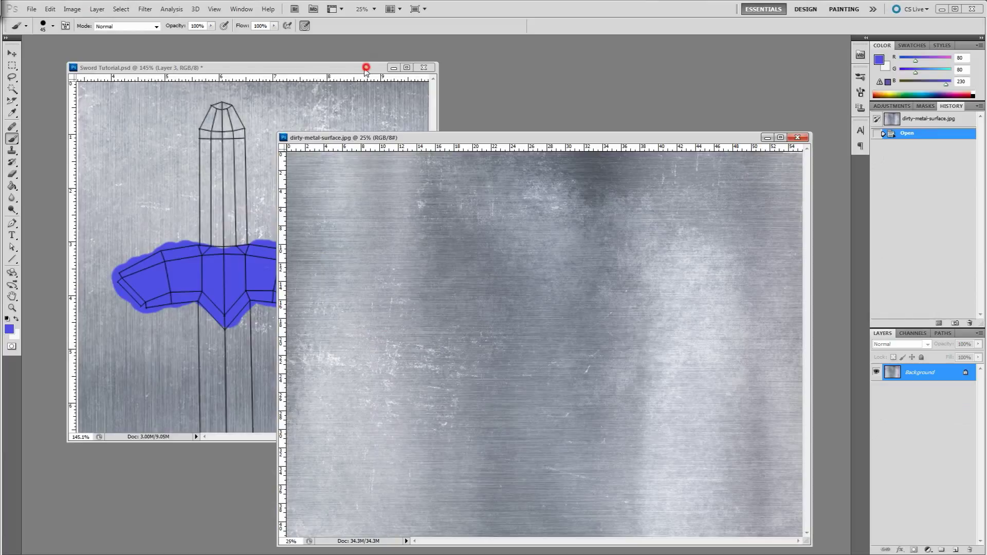
pyautogui.hotkey('ctrl', 'Tab')
pyautogui.moveTo(335, 295); pyautogui.dragTo(213, 307)
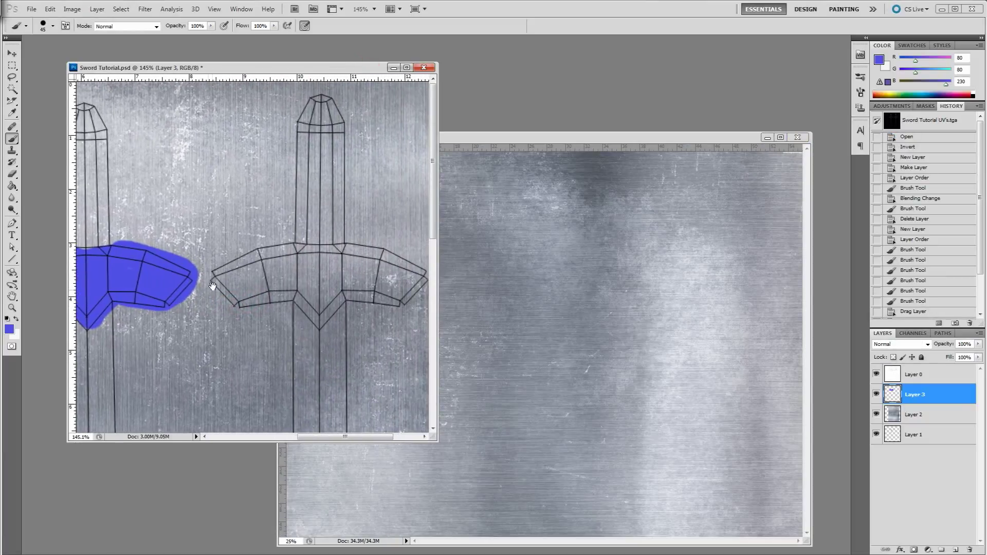
pyautogui.moveTo(209, 266)
pyautogui.mouseDown()
pyautogui.moveTo(234, 290)
pyautogui.moveTo(226, 282)
pyautogui.moveTo(281, 281)
pyautogui.moveTo(312, 307)
pyautogui.moveTo(331, 281)
pyautogui.moveTo(390, 287)
pyautogui.moveTo(401, 258)
pyautogui.moveTo(405, 267)
pyautogui.moveTo(371, 247)
pyautogui.moveTo(321, 245)
pyautogui.moveTo(226, 260)
pyautogui.moveTo(245, 270)
pyautogui.moveTo(396, 258)
pyautogui.mouseUp()
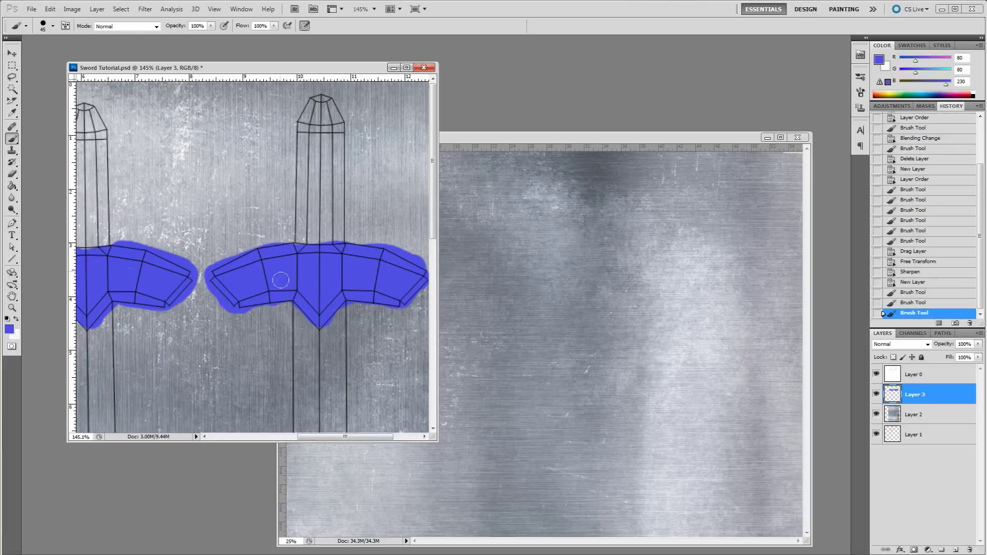
# Hide the UV layout on Layer 0 and set the blend mode of the blue Layer 3 to Multiply
pyautogui.click(876, 375)
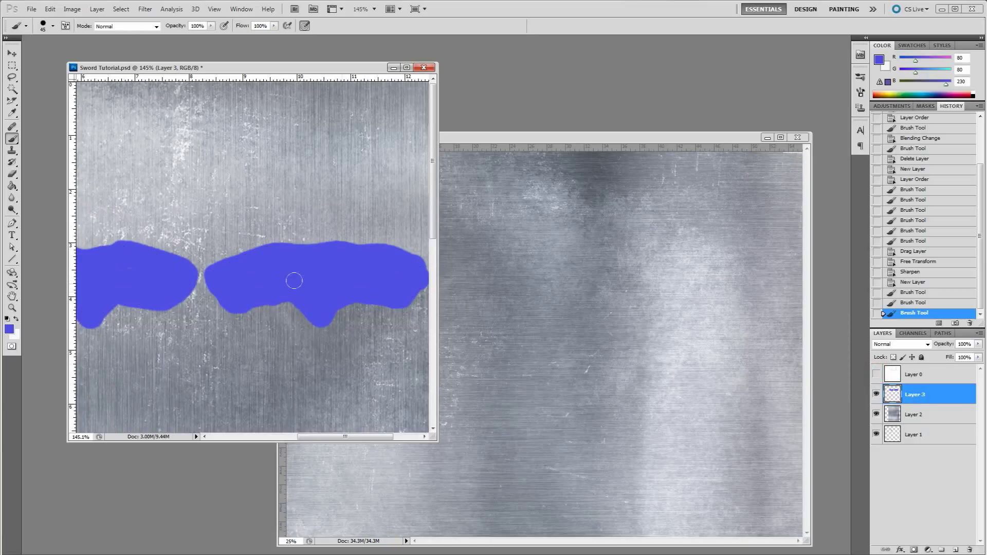
pyautogui.click(915, 346)
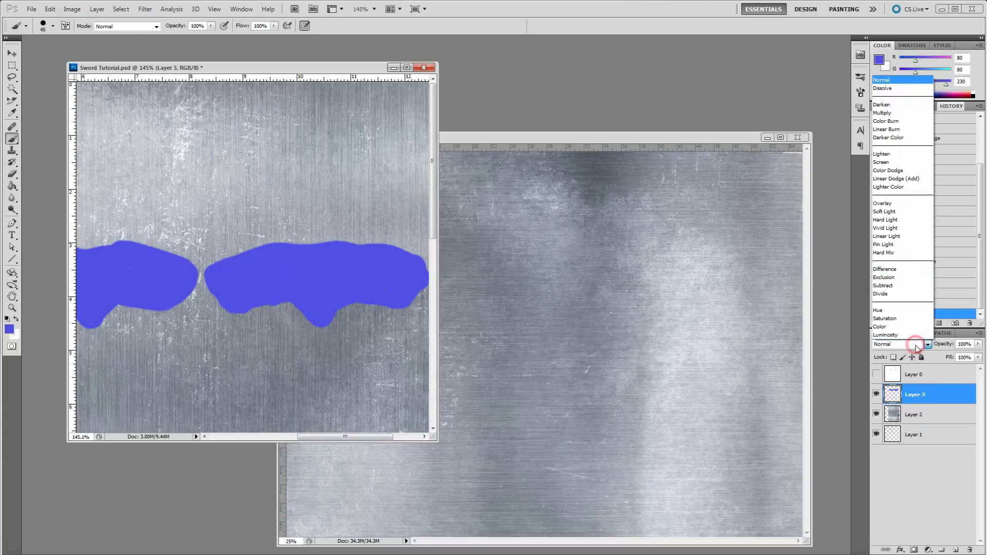
pyautogui.click(896, 113)
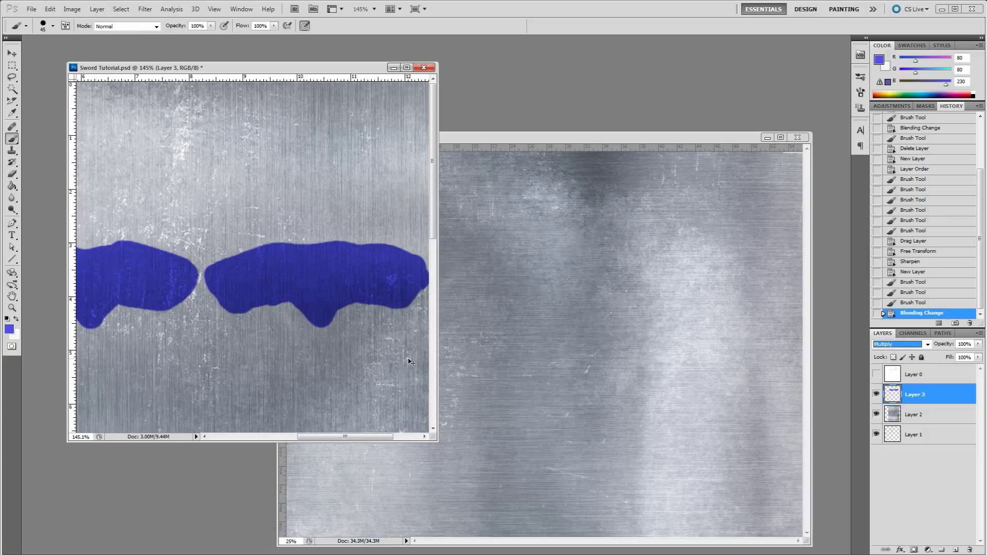
# Save the PSD, refresh the lambert2 swatch in Maya, and check the blue guard on the sword
pyautogui.hotkey('alt', 'Tab')
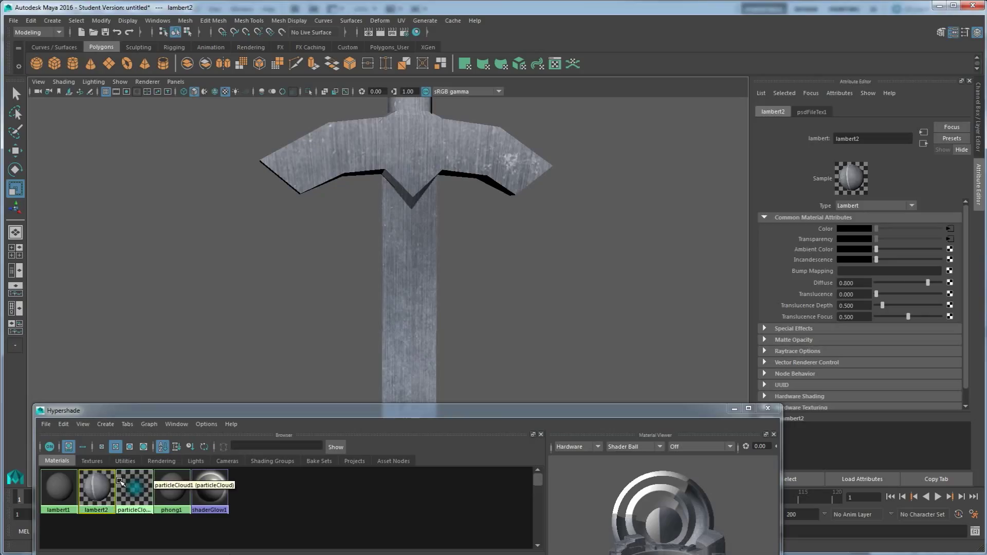
pyautogui.rightClick(98, 491)
pyautogui.moveTo(98, 491); pyautogui.dragTo(82, 431, button='right')
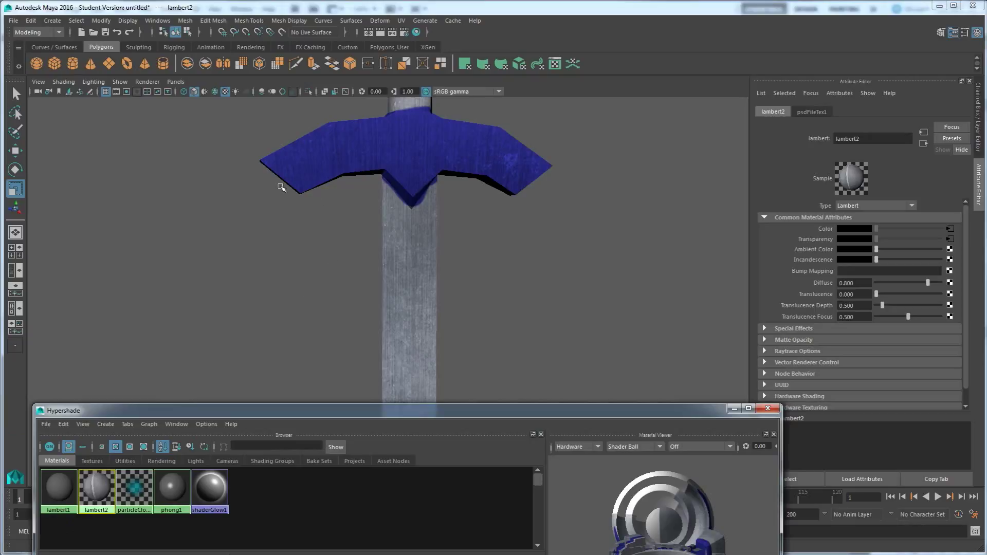
pyautogui.keyDown('alt'); pyautogui.moveTo(501, 225); pyautogui.dragTo(441, 287, button='middle'); pyautogui.keyUp('alt')
pyautogui.keyDown('alt'); pyautogui.moveTo(439, 299); pyautogui.dragTo(453, 293); pyautogui.keyUp('alt')
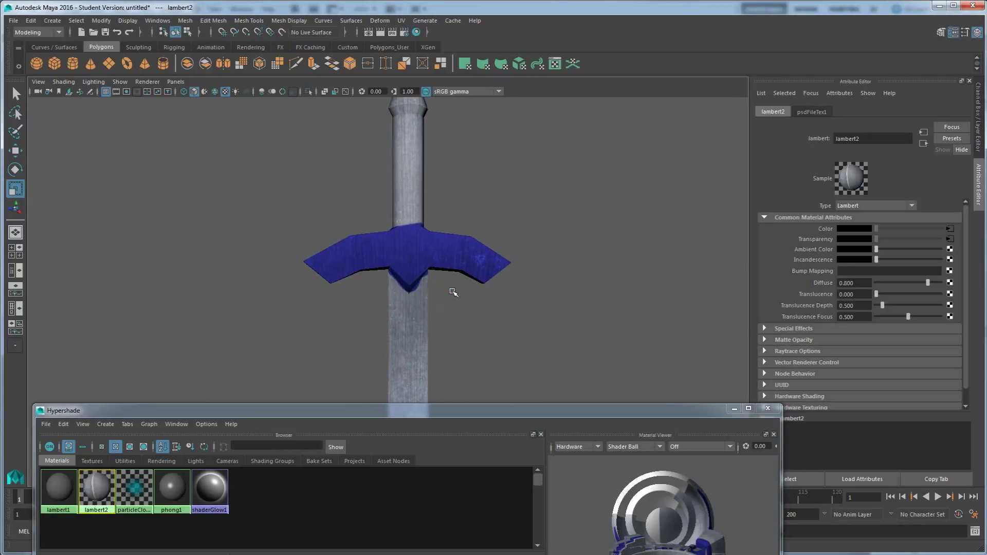
# Show the UV layout on Layer 0 in Photoshop, and go back to the metal textures image search results in Chrome
pyautogui.hotkey('alt', 'Tab')
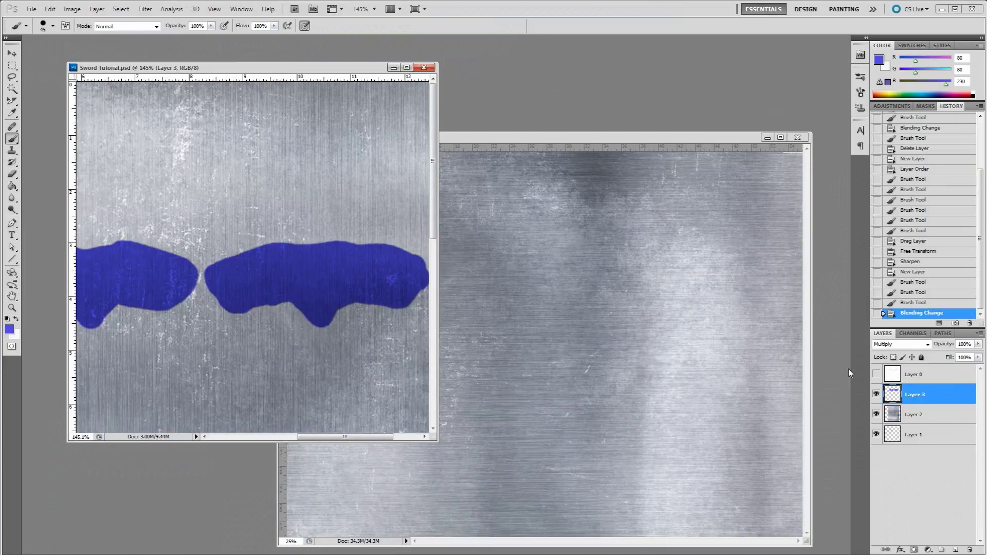
pyautogui.click(876, 374)
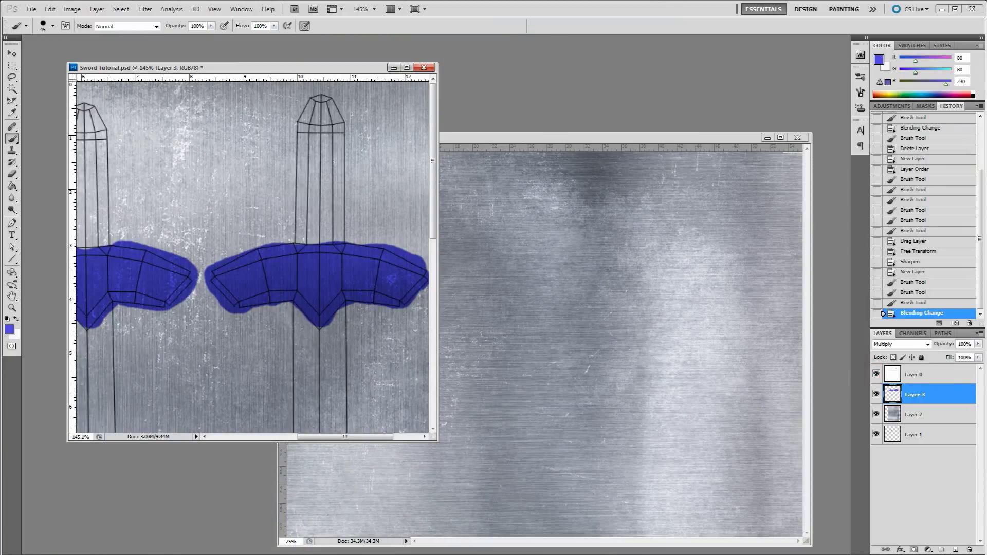
pyautogui.hotkey('alt', 'Tab')
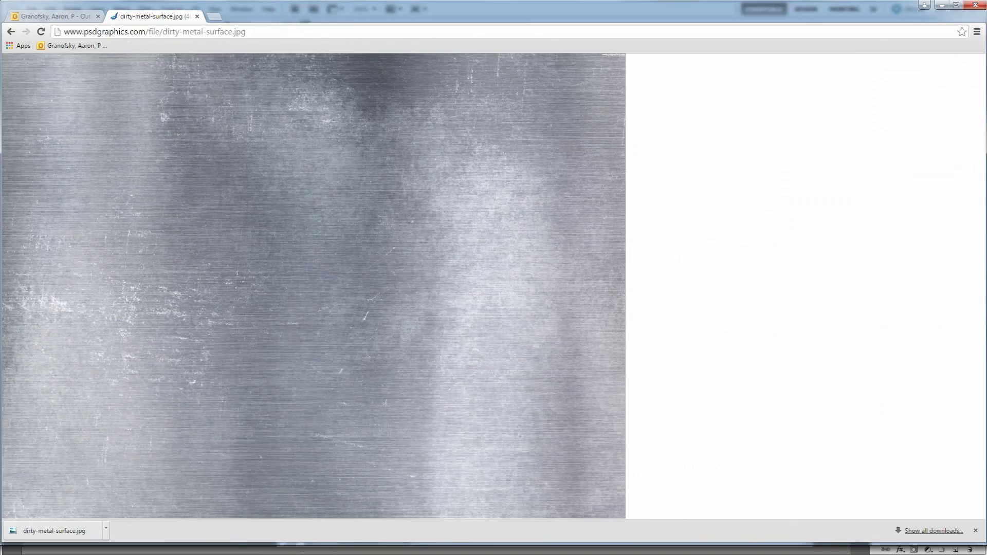
pyautogui.click(73, 18)
pyautogui.click(142, 16)
pyautogui.hotkey('alt', 'Left')
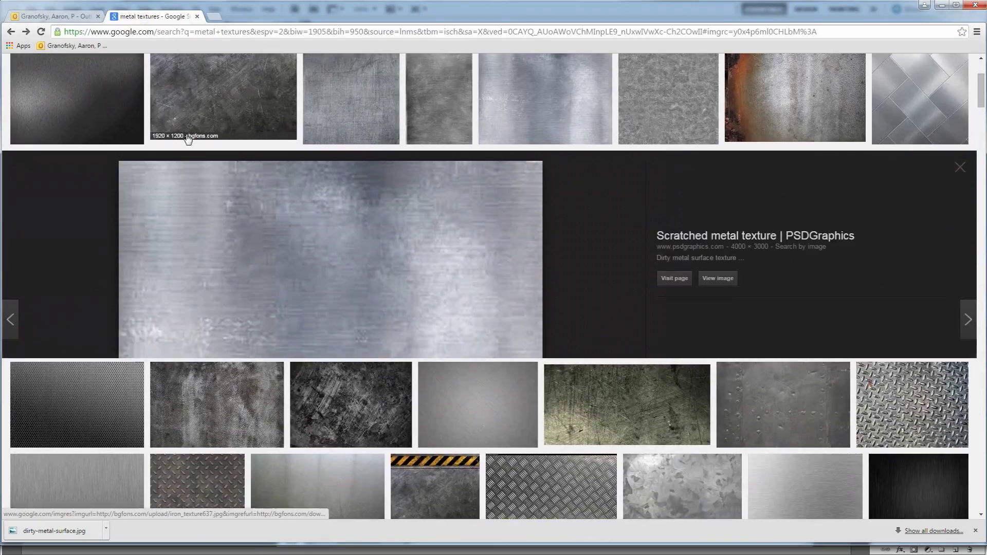
# Change the image search to "leather textures"
pyautogui.scroll(3, 187, 137)
pyautogui.doubleClick(83, 68)
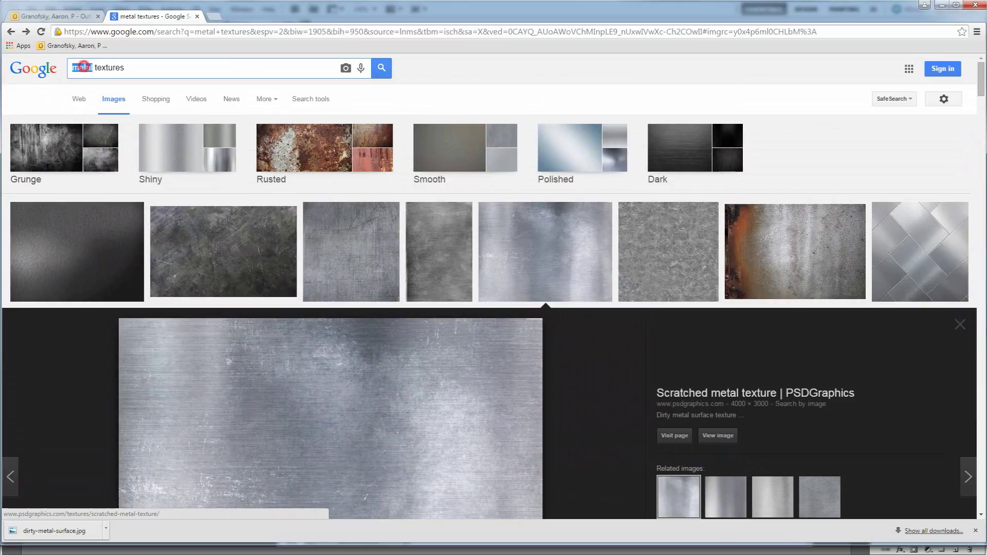
pyautogui.write('leat')
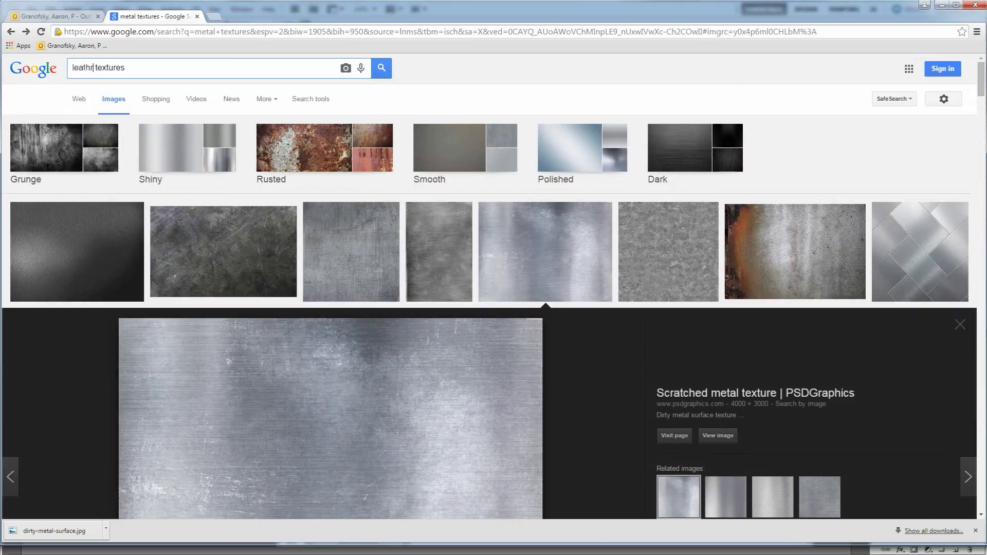
pyautogui.write('her')
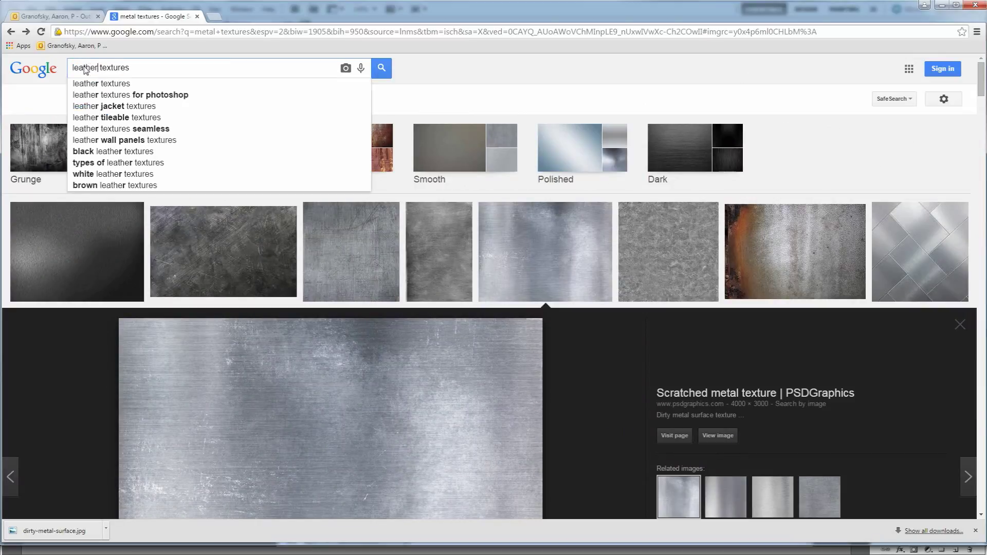
pyautogui.press('Return')
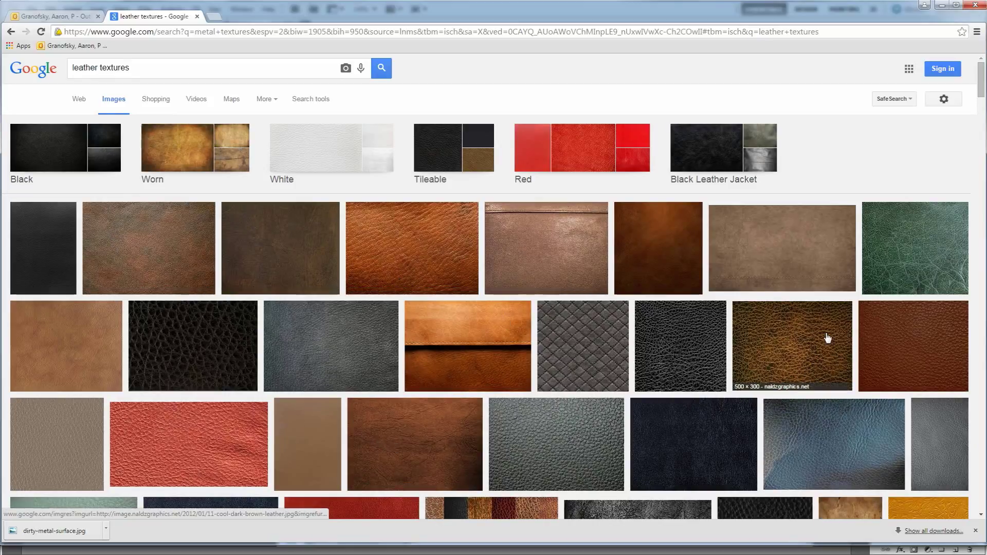
# Compare the Wild Textures brown leather image with the related Blackberry Z10 brown leather wallpaper and keep the wallpaper open
pyautogui.click(425, 249)
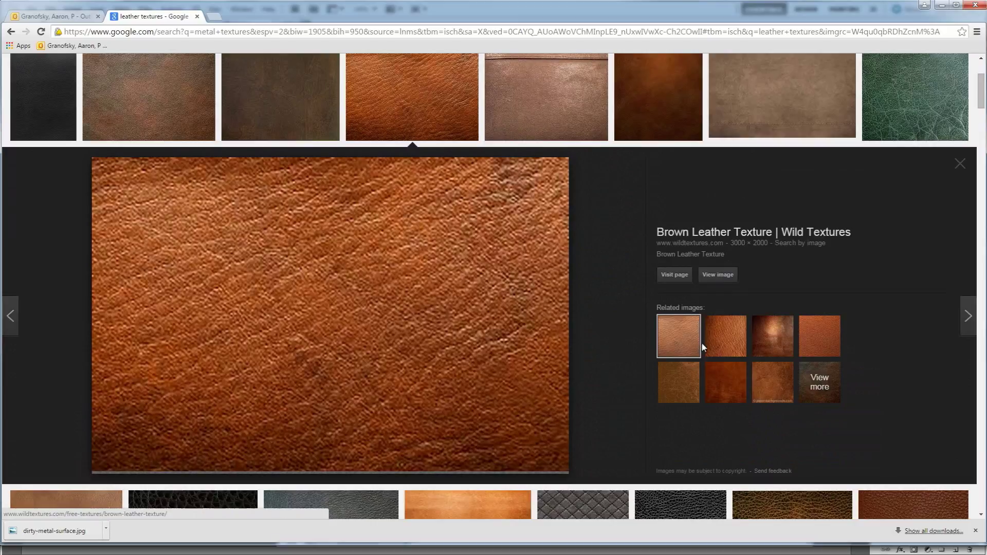
pyautogui.click(726, 341)
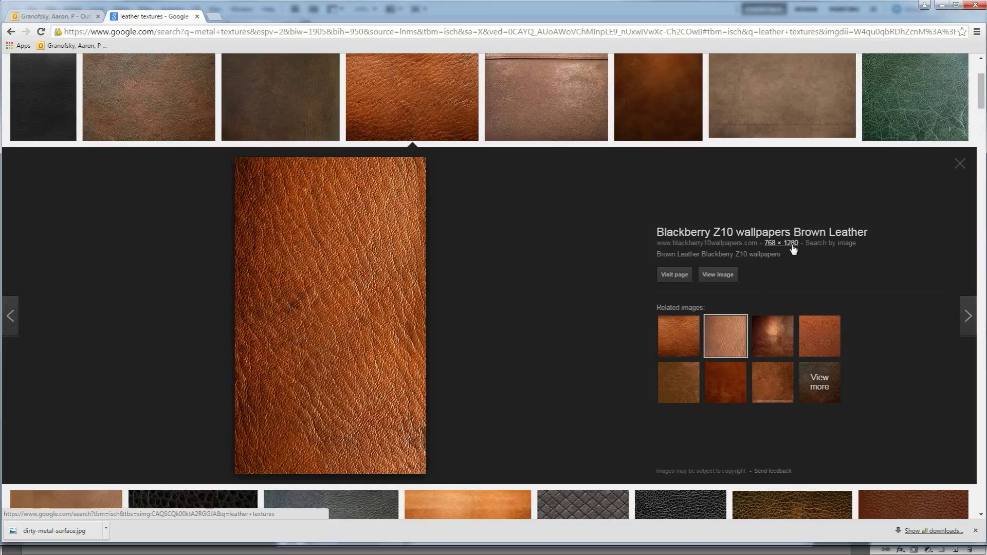
pyautogui.click(690, 336)
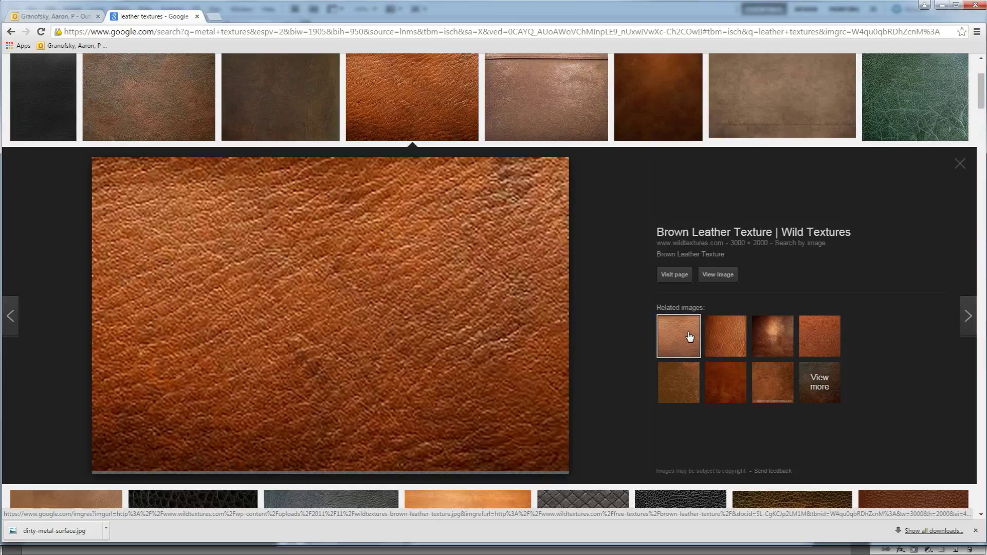
pyautogui.click(728, 339)
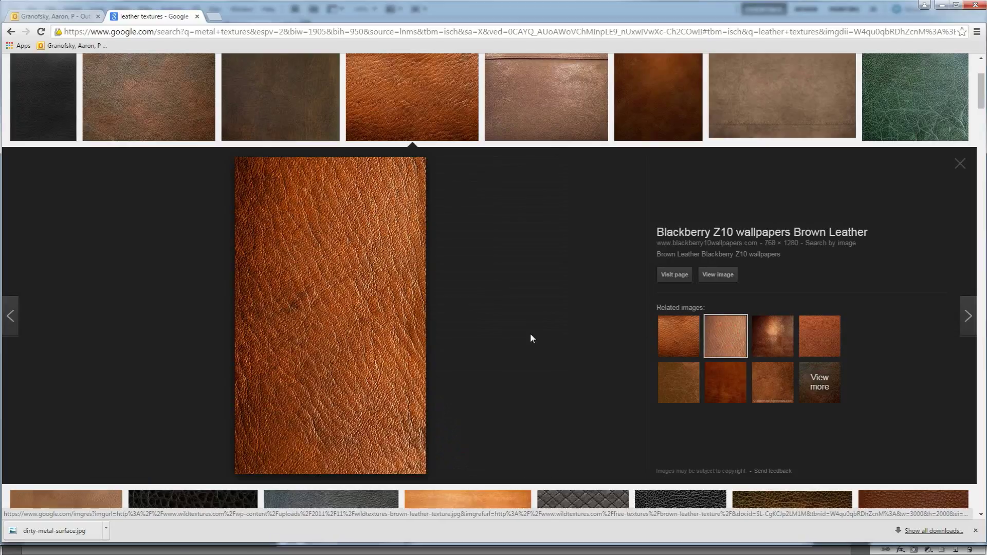
# Save the Blackberry Z10 brown leather image to the Desktop as leather.jpg
pyautogui.rightClick(386, 297)
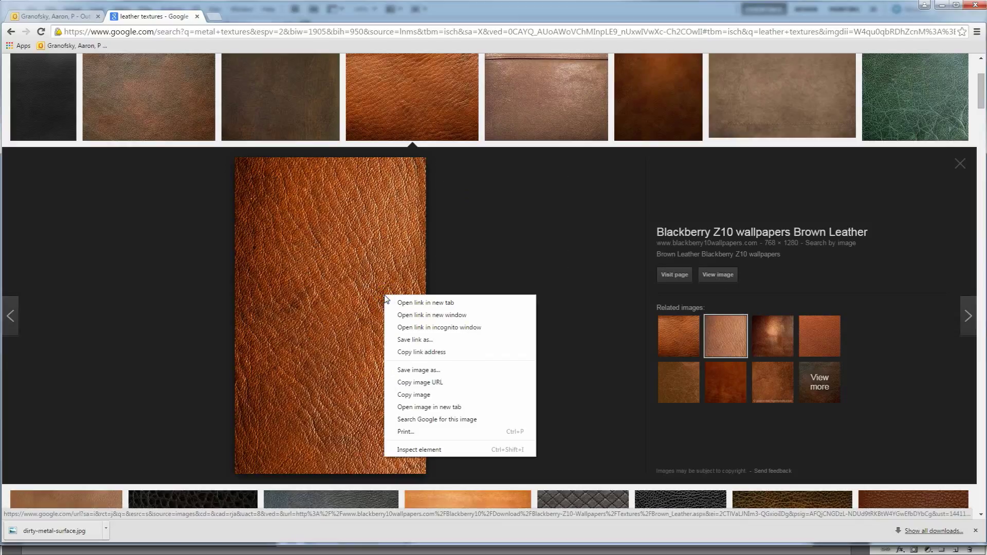
pyautogui.click(422, 342)
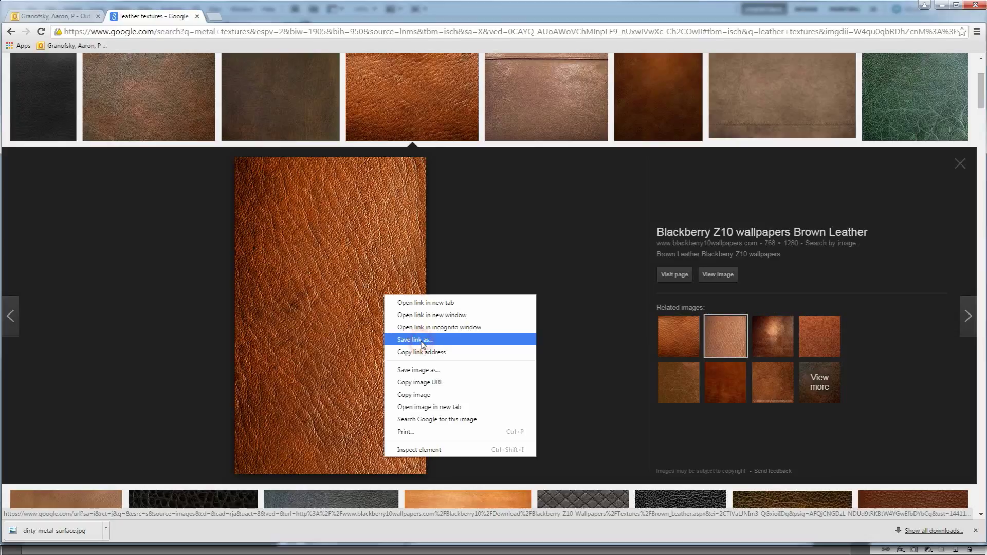
pyautogui.click(420, 370)
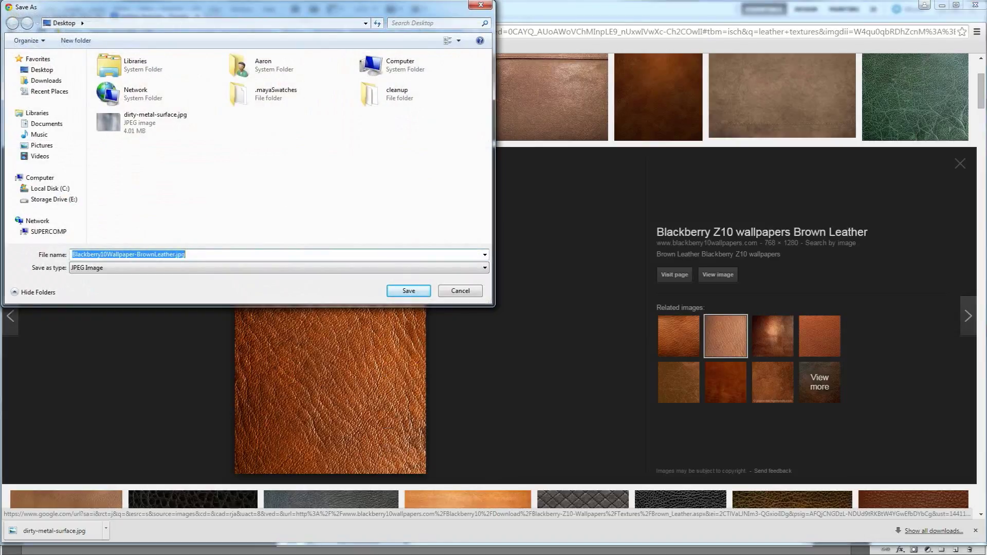
pyautogui.write('leat')
pyautogui.click(404, 290)
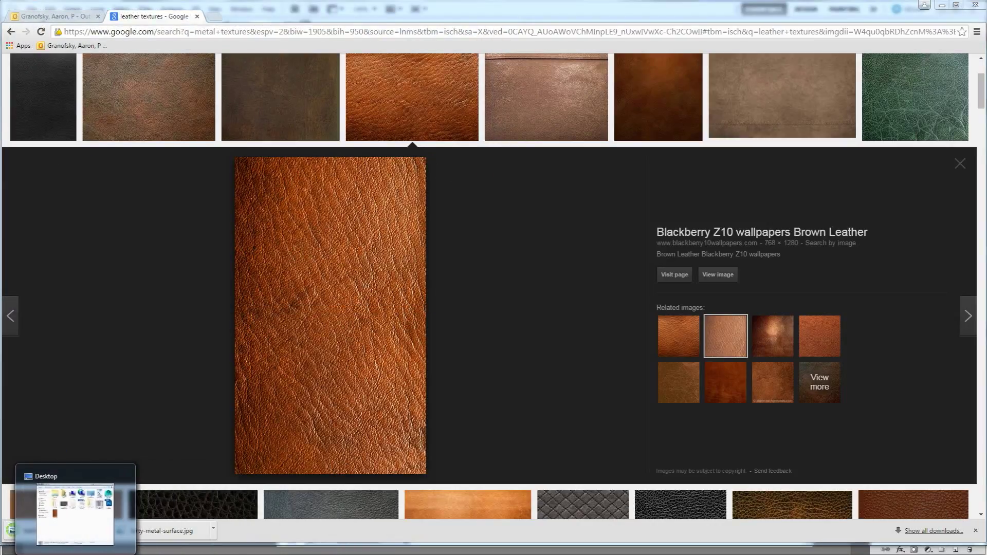
# Open leather.jpg from the Desktop folder in Photoshop
pyautogui.moveTo(51, 549)
pyautogui.click(289, 515)
pyautogui.hotkey('alt', 'Tab')
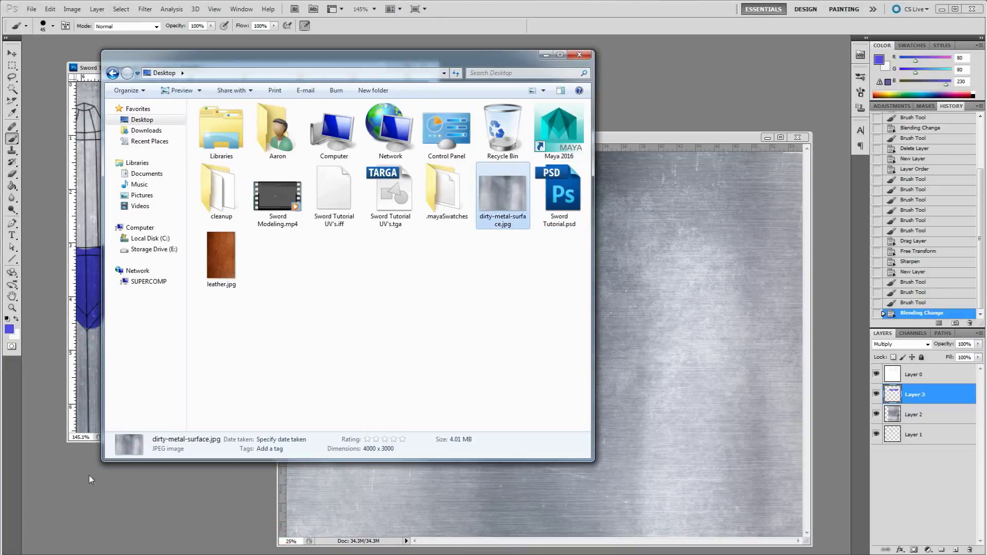
pyautogui.moveTo(216, 279); pyautogui.dragTo(202, 493)
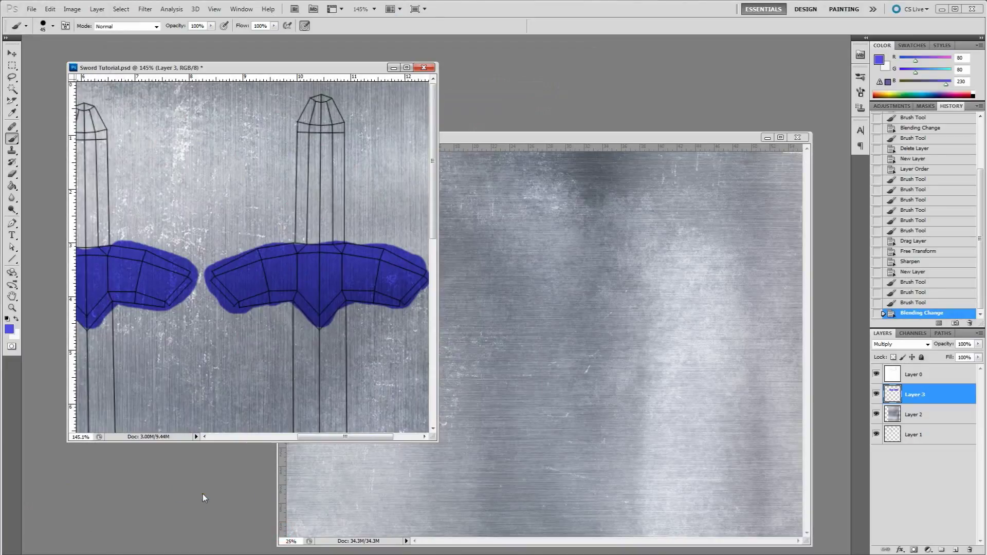
# Place the leather image beside the sword document and copy it with the Move tool into Sword Tutorial.psd as a new layer
pyautogui.moveTo(215, 66); pyautogui.dragTo(560, 68)
pyautogui.press('v')
pyautogui.moveTo(378, 216); pyautogui.dragTo(137, 129)
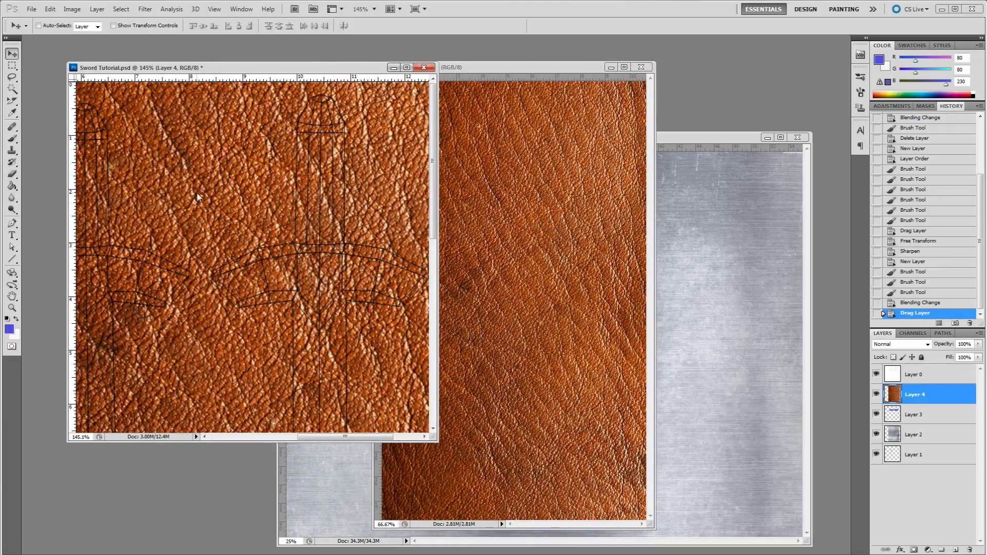
# Scale the leather layer proportionally to 15.30% with Free Transform and place it over the first sword's handle
pyautogui.keyDown('alt'); pyautogui.scroll(-6, 198, 197); pyautogui.keyUp('alt')
pyautogui.hotkey('ctrl', 't')
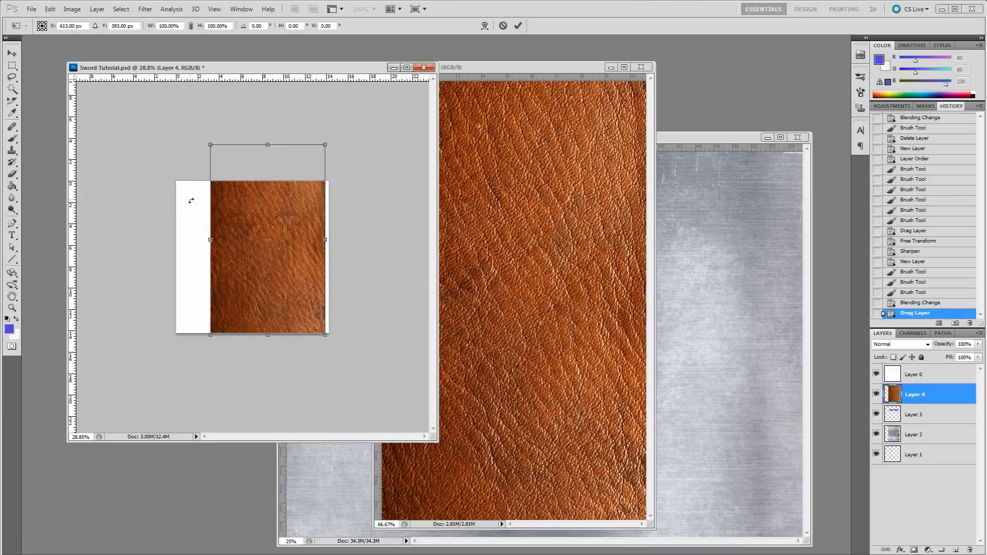
pyautogui.keyDown('shift'); pyautogui.moveTo(205, 148); pyautogui.dragTo(315, 317); pyautogui.keyUp('shift')
pyautogui.moveTo(253, 220); pyautogui.dragTo(248, 210)
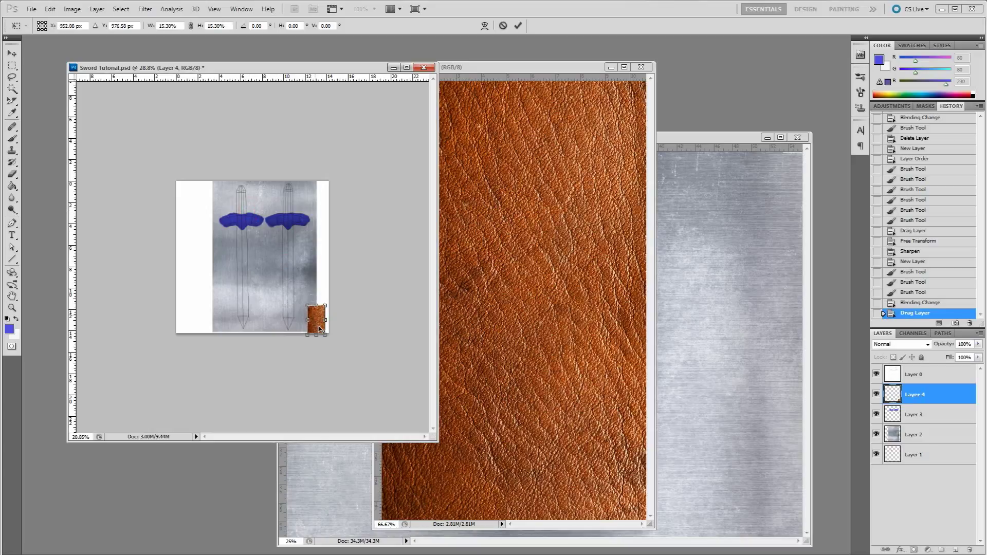
pyautogui.moveTo(322, 316); pyautogui.dragTo(244, 201)
pyautogui.keyDown('alt'); pyautogui.scroll(8, 247, 199); pyautogui.keyUp('alt')
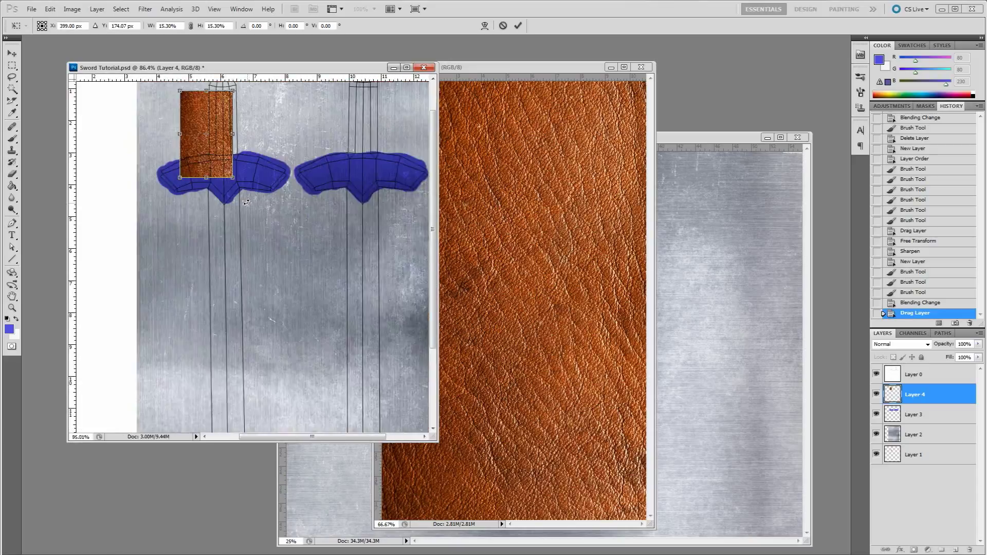
pyautogui.moveTo(272, 226); pyautogui.dragTo(334, 351)
pyautogui.keyDown('alt'); pyautogui.scroll(4, 309, 280); pyautogui.keyUp('alt')
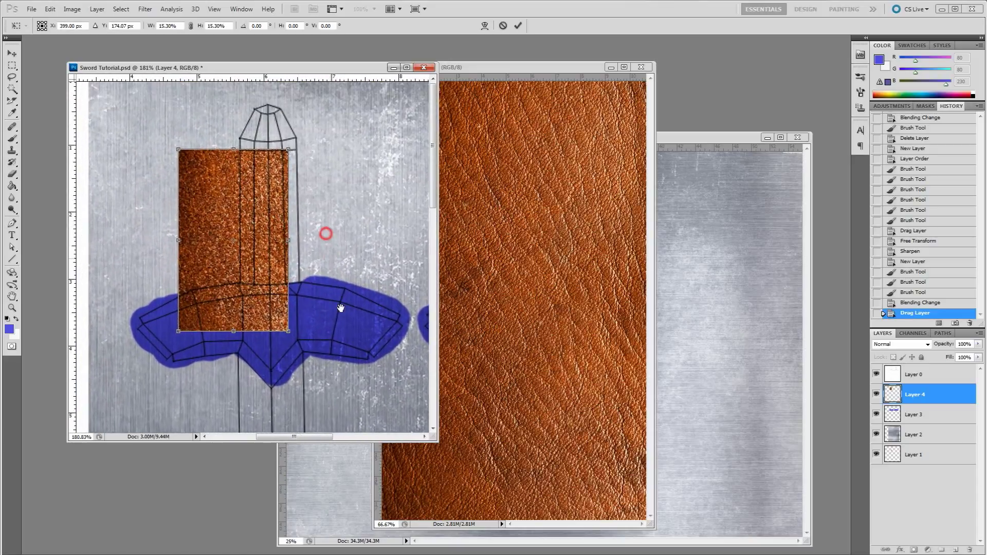
pyautogui.moveTo(395, 348); pyautogui.dragTo(415, 415)
pyautogui.moveTo(263, 296); pyautogui.dragTo(334, 240)
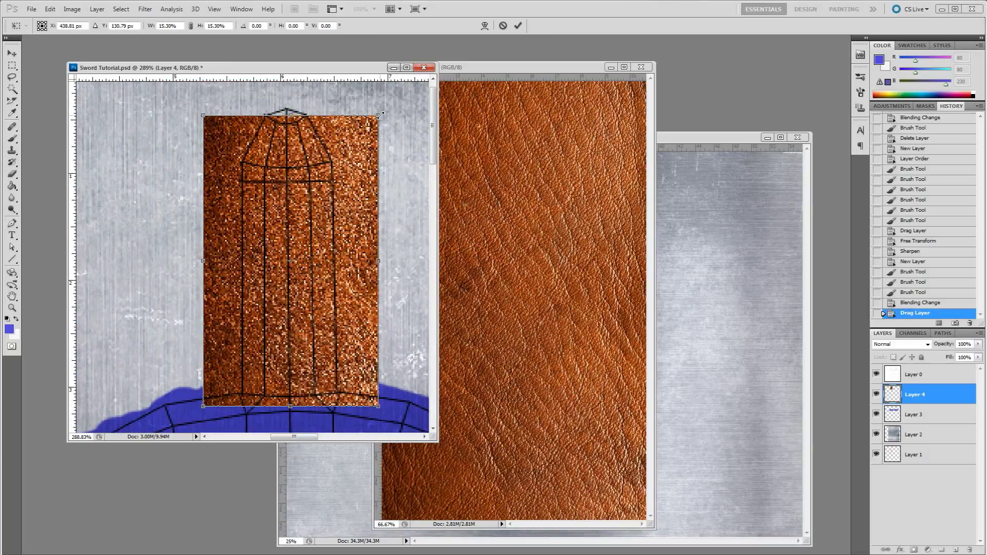
# Fit the leather to the handle between pommel and guard at 9.71% width and 11.15% height, and apply the transform
pyautogui.keyDown('alt'); pyautogui.moveTo(380, 115); pyautogui.dragTo(363, 148); pyautogui.keyUp('alt')
pyautogui.moveTo(311, 211); pyautogui.dragTo(316, 232)
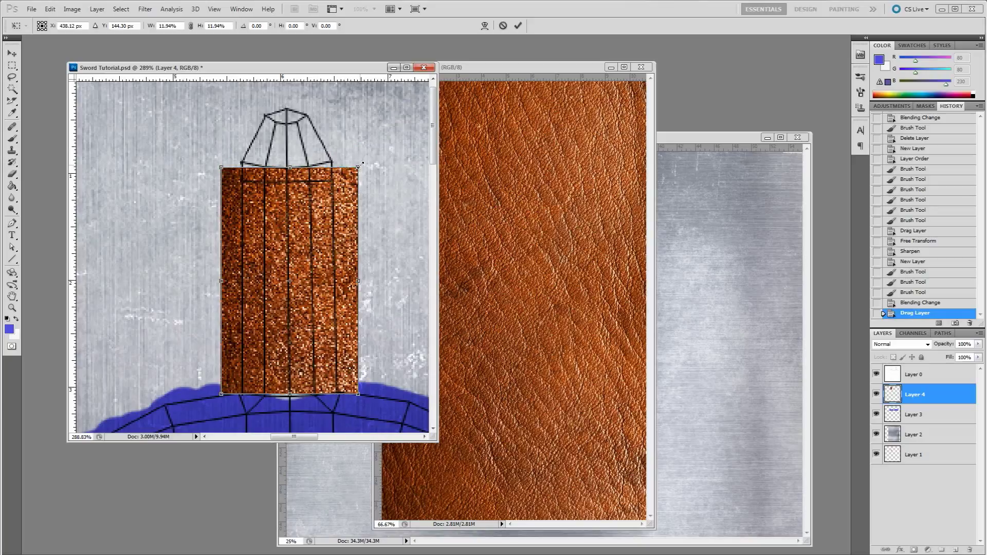
pyautogui.moveTo(290, 165)
pyautogui.mouseDown()
pyautogui.moveTo(290, 156)
pyautogui.moveTo(290, 181)
pyautogui.mouseUp()
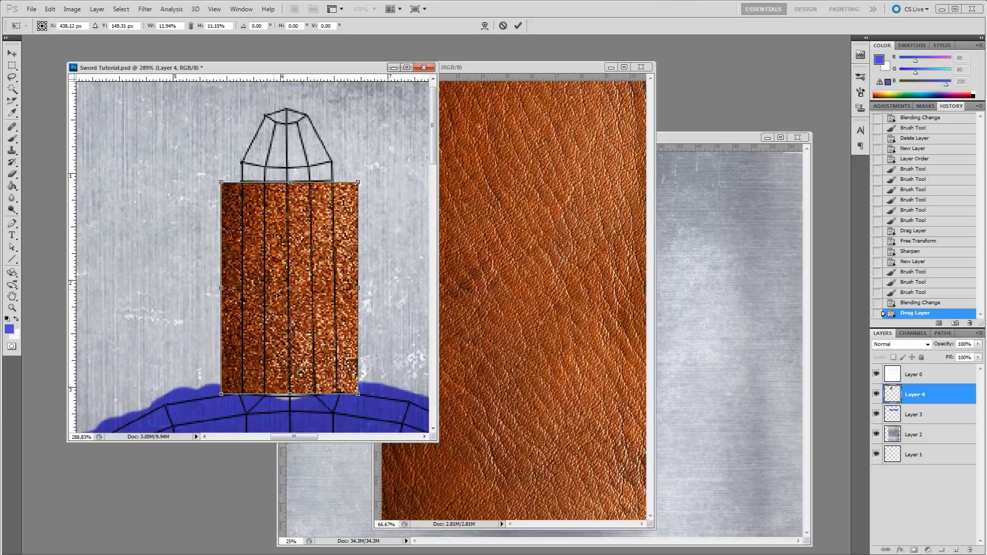
pyautogui.moveTo(355, 291); pyautogui.dragTo(342, 289)
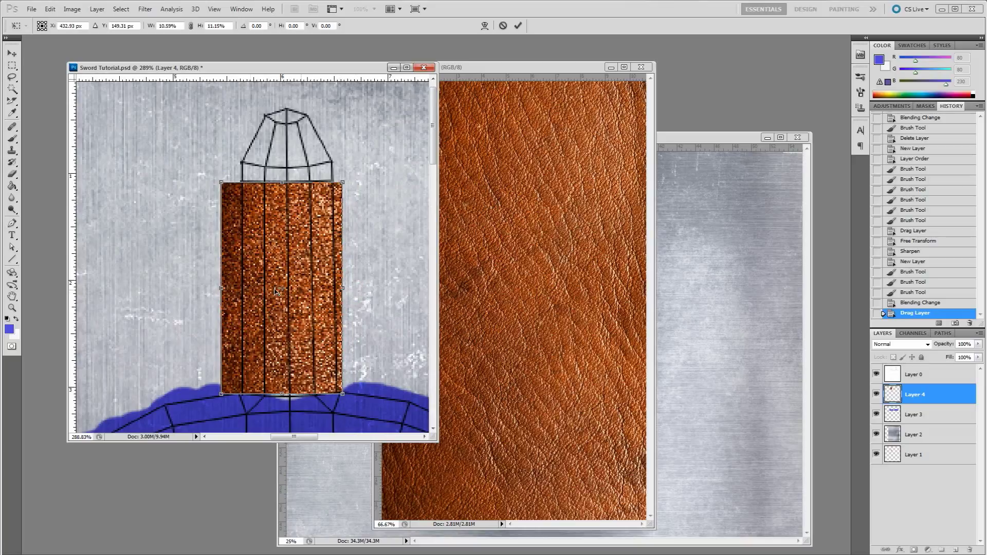
pyautogui.moveTo(221, 289); pyautogui.dragTo(229, 289)
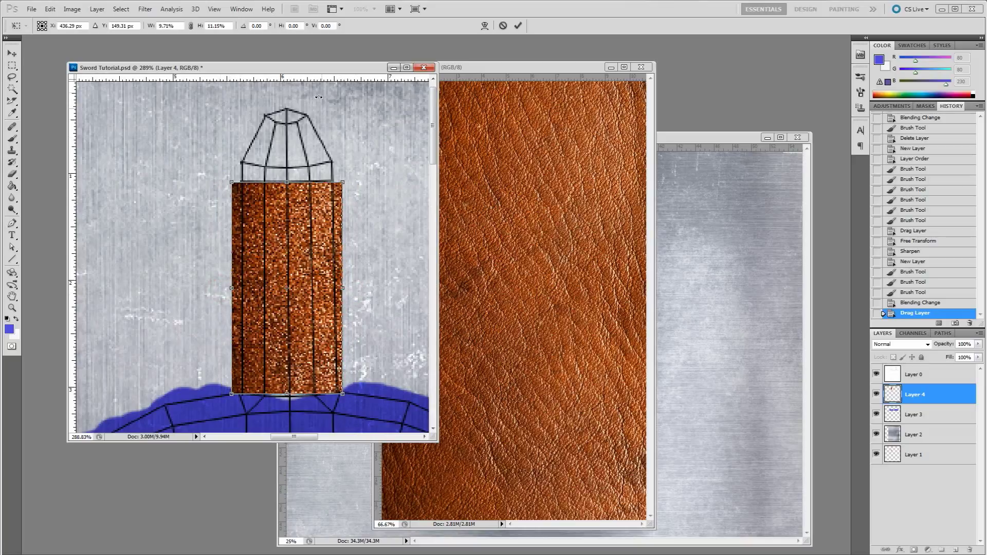
pyautogui.press('Return')
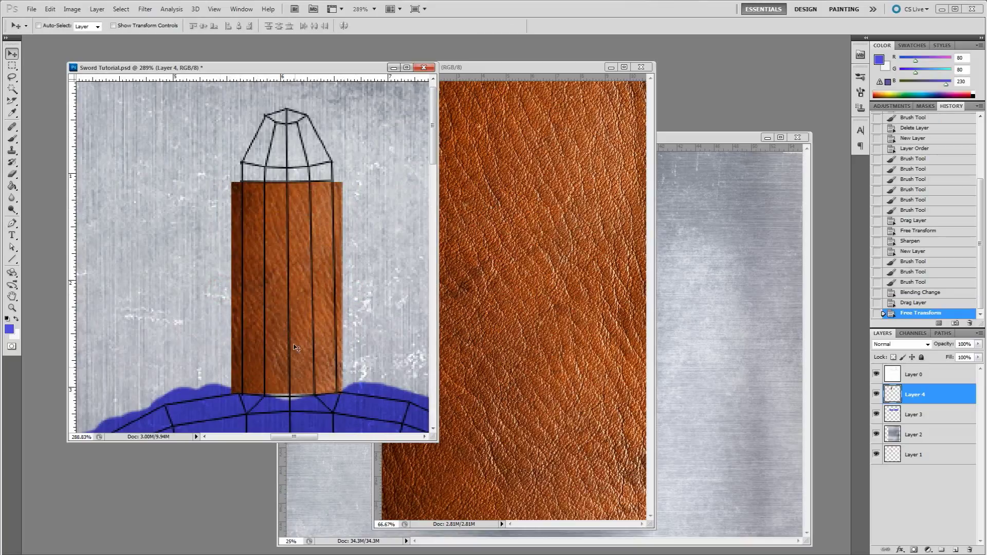
# Apply the Sharpen filter twice to the leather on Layer 4
pyautogui.click(145, 9)
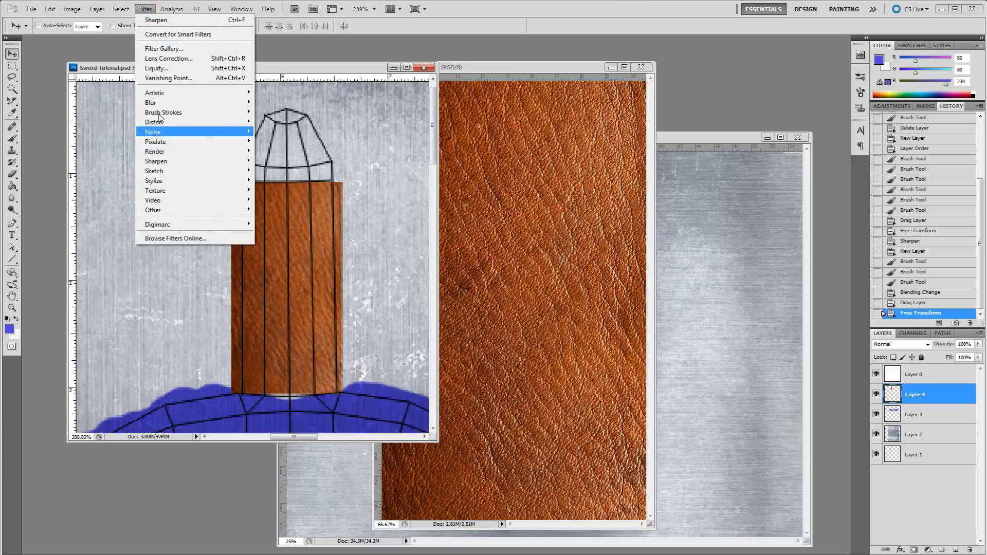
pyautogui.click(190, 20)
pyautogui.click(145, 9)
pyautogui.moveTo(172, 9)
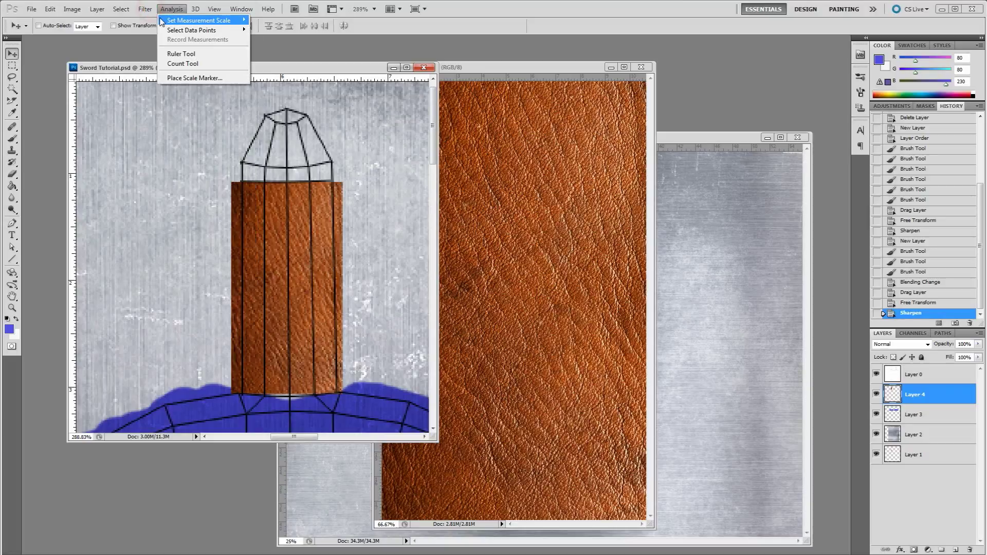
pyautogui.click(154, 20)
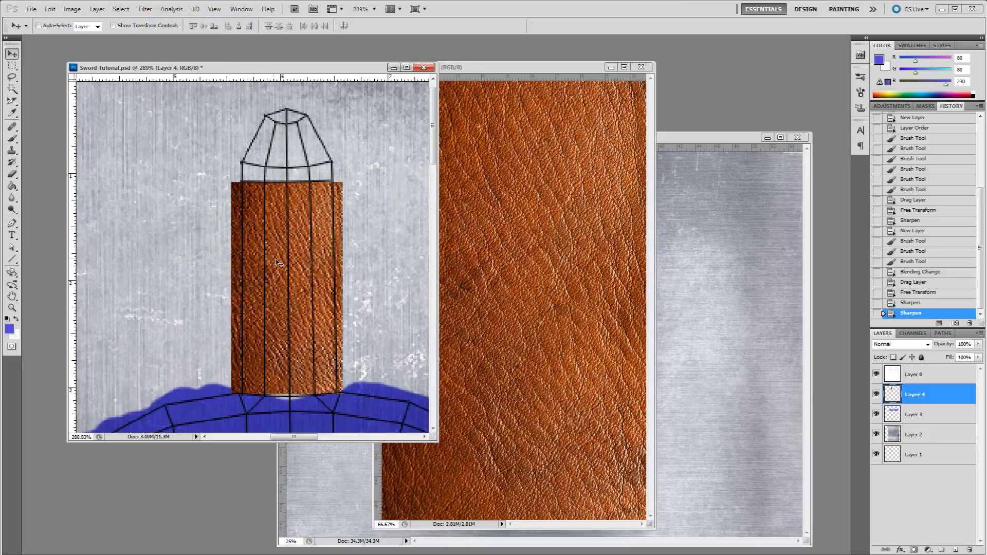
# Duplicate leather Layer 4 and move the copy onto the second sword's handle, between its pommel and guard
pyautogui.keyDown('alt'); pyautogui.scroll(-3, 274, 260); pyautogui.keyUp('alt')
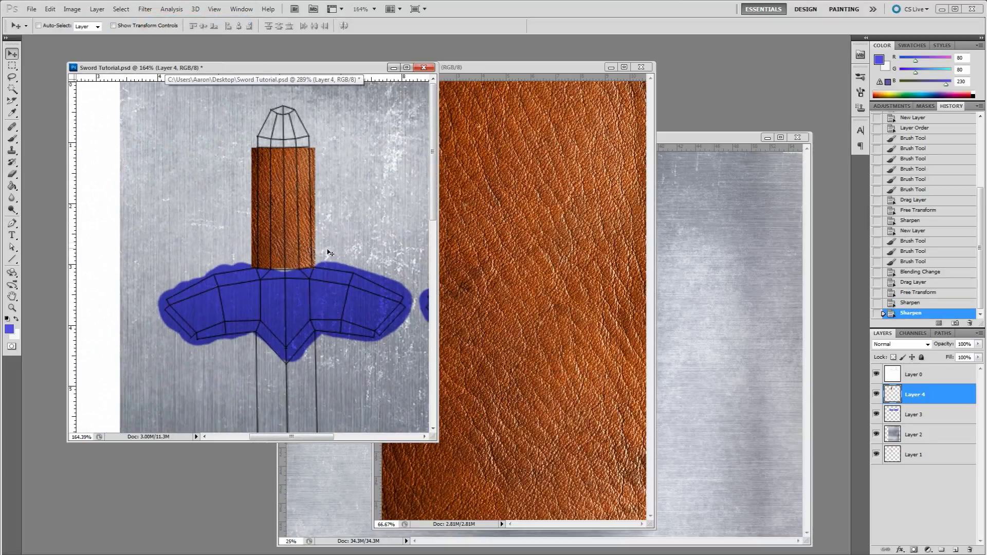
pyautogui.moveTo(340, 250); pyautogui.dragTo(204, 252)
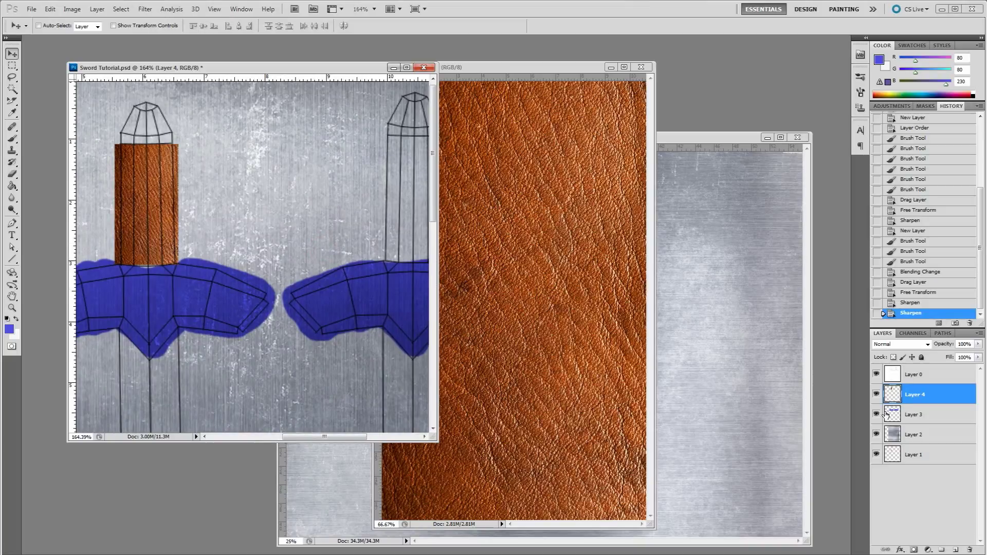
pyautogui.moveTo(911, 396); pyautogui.dragTo(958, 552)
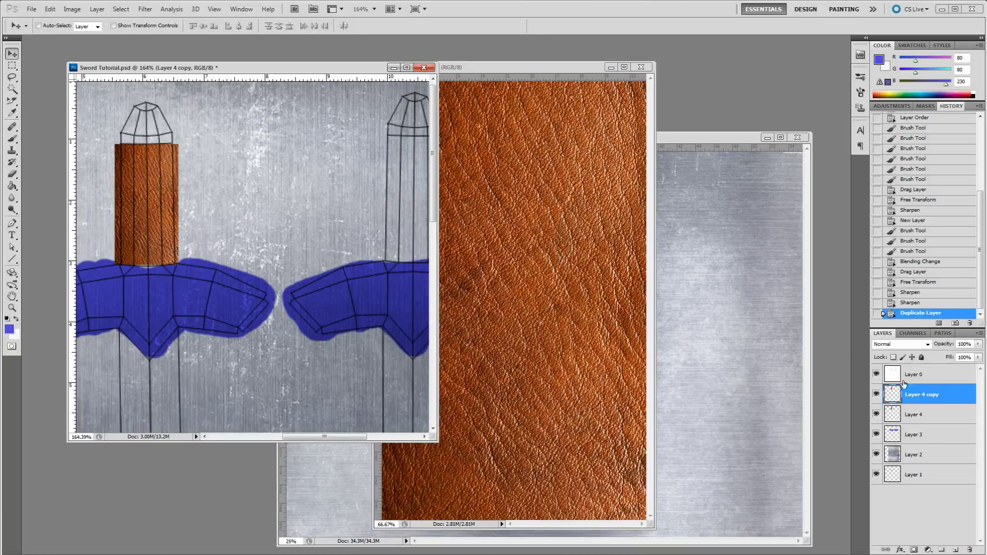
pyautogui.keyDown('alt'); pyautogui.scroll(-3, 359, 227); pyautogui.keyUp('alt')
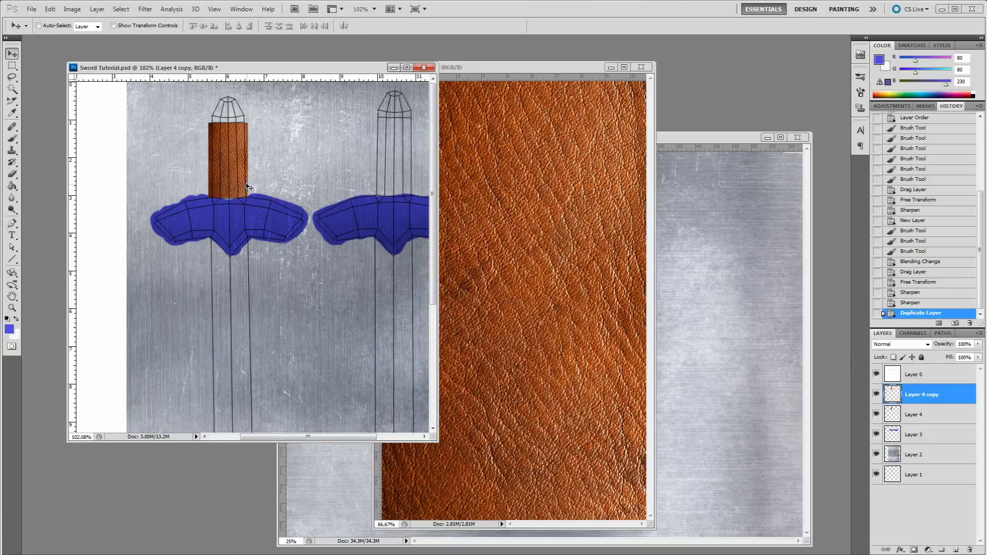
pyautogui.moveTo(236, 202); pyautogui.dragTo(161, 185)
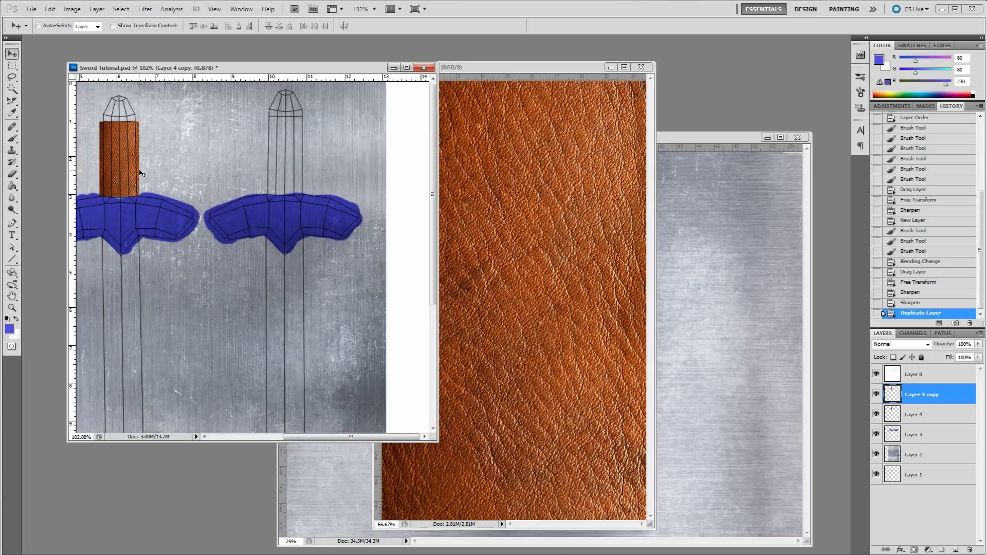
pyautogui.moveTo(119, 160); pyautogui.dragTo(287, 150)
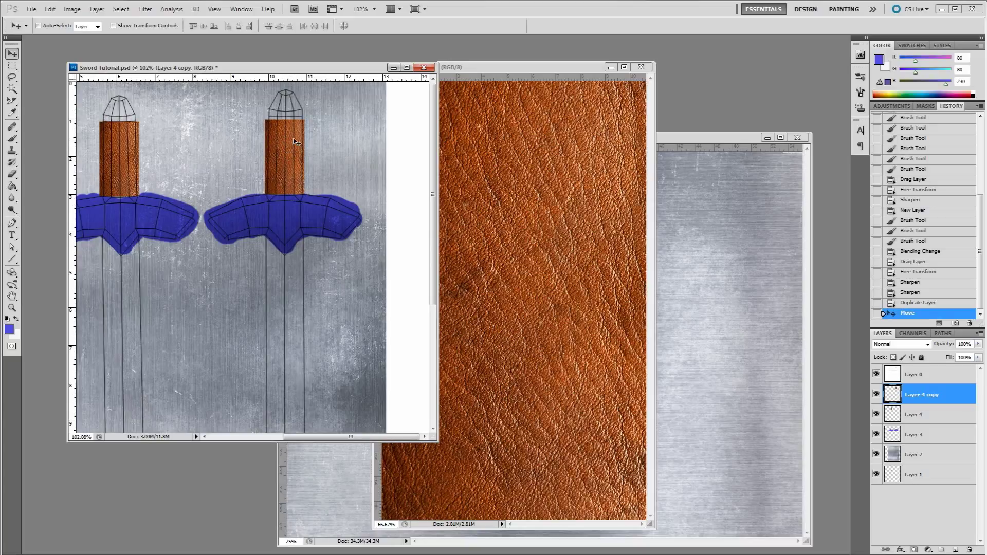
pyautogui.press('r')
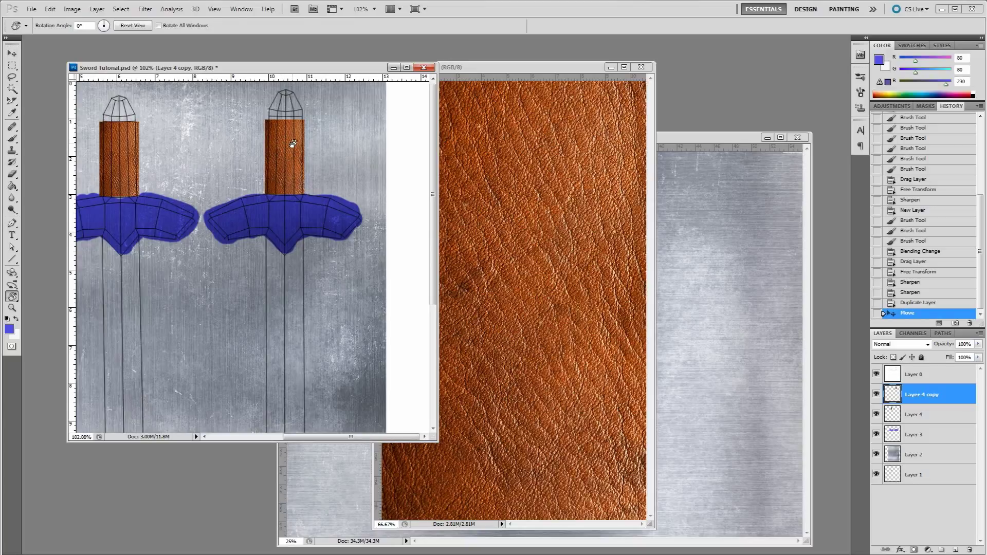
# Stretch the Layer 4 copy leather to 104.79% height up to the second sword's pommel and apply the transform
pyautogui.press('v')
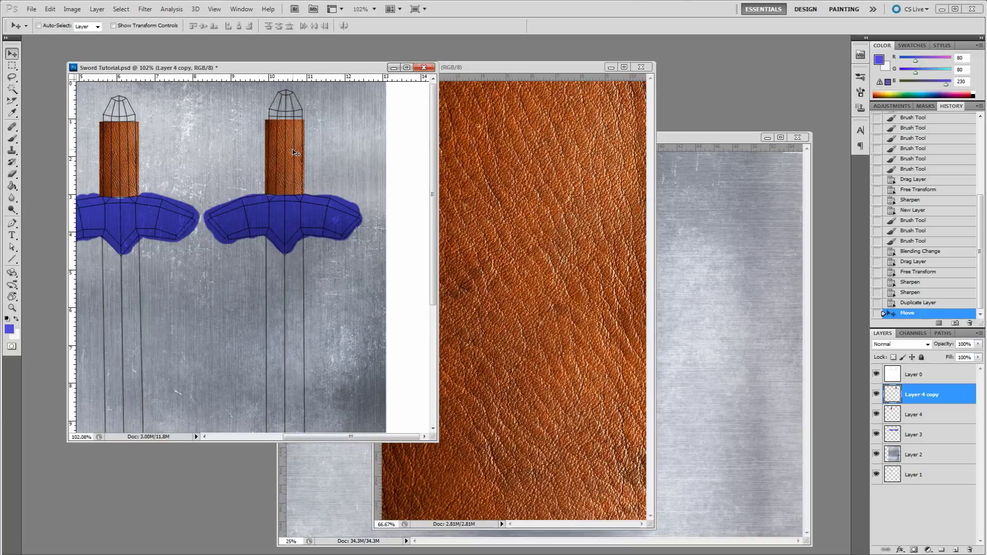
pyautogui.hotkey('ctrl', 't')
pyautogui.moveTo(286, 121); pyautogui.dragTo(288, 118)
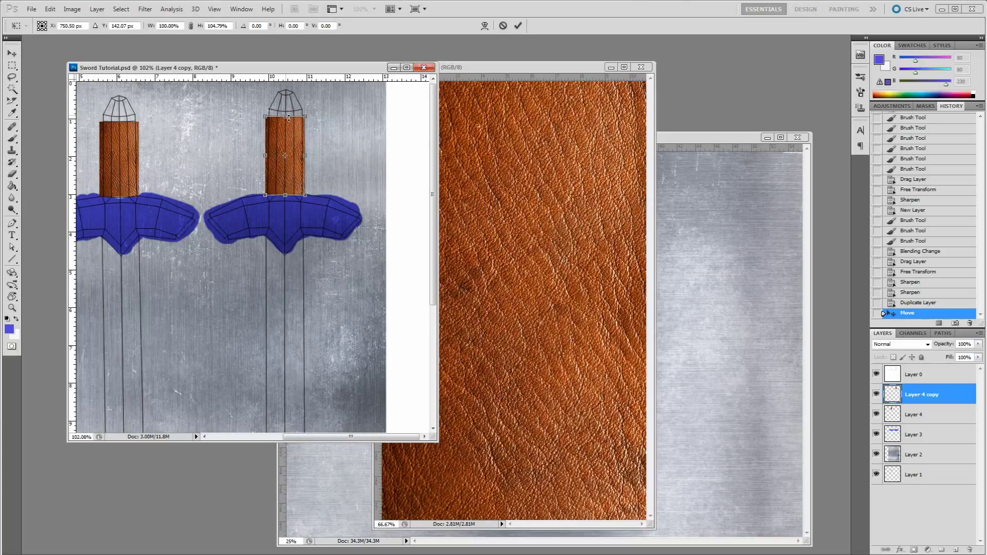
pyautogui.press('Return')
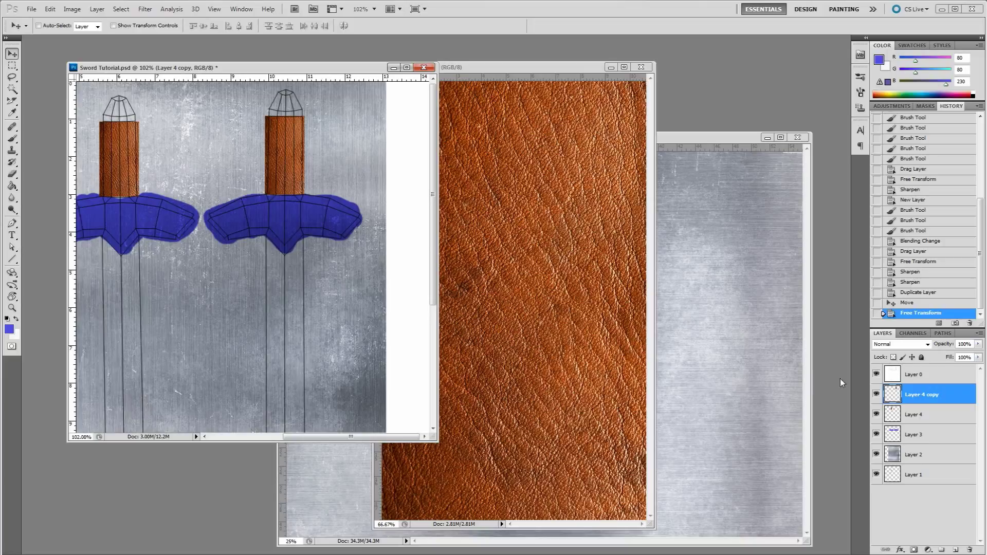
# Hide Layer 0 and brush blue onto Layer 3 to fill the gaps directly beneath both leather handles
pyautogui.click(877, 374)
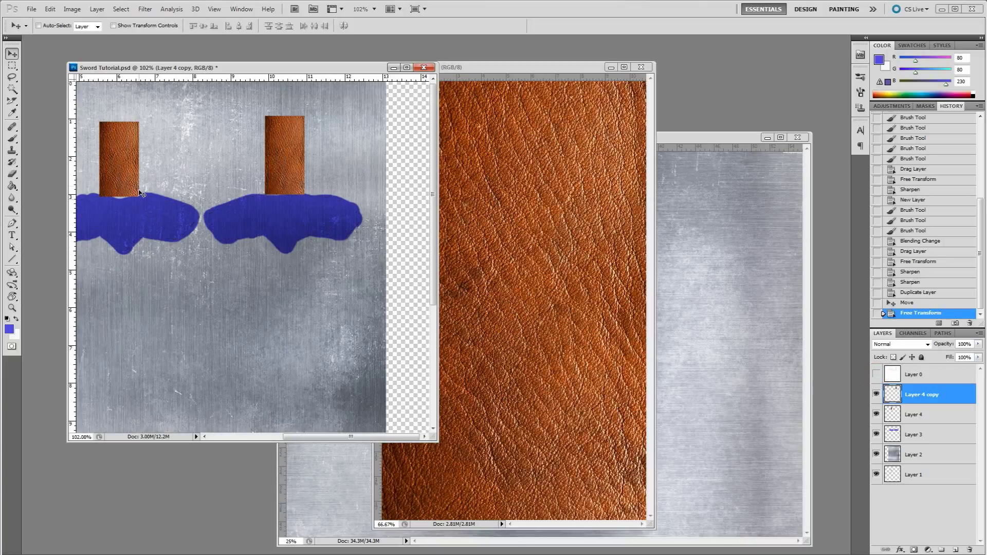
pyautogui.click(898, 415)
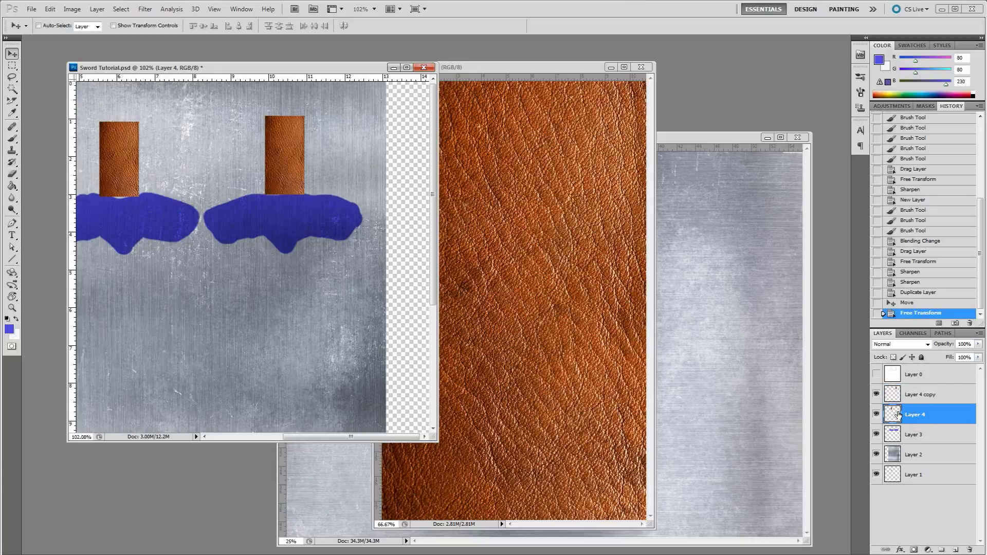
pyautogui.click(915, 432)
pyautogui.press('b')
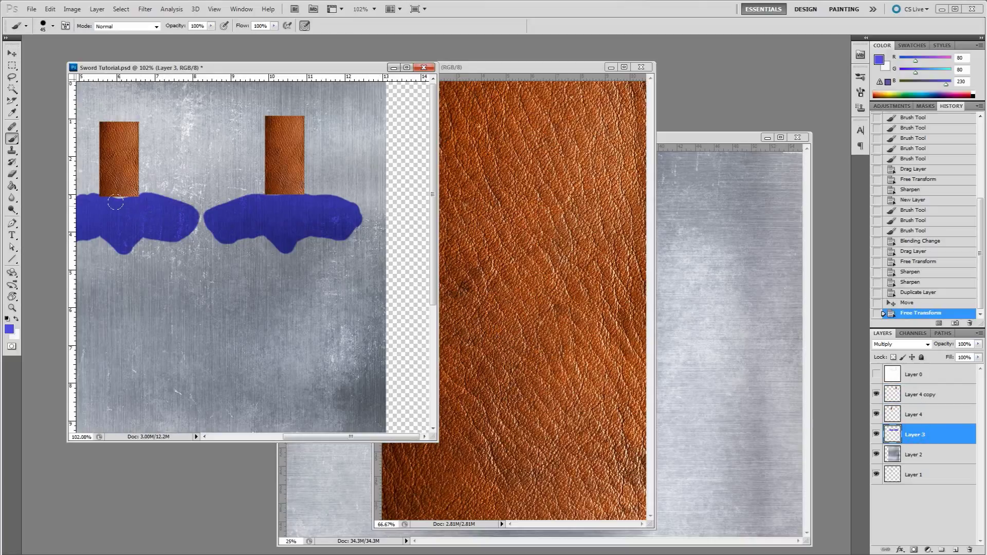
pyautogui.click(118, 201)
pyautogui.click(272, 197)
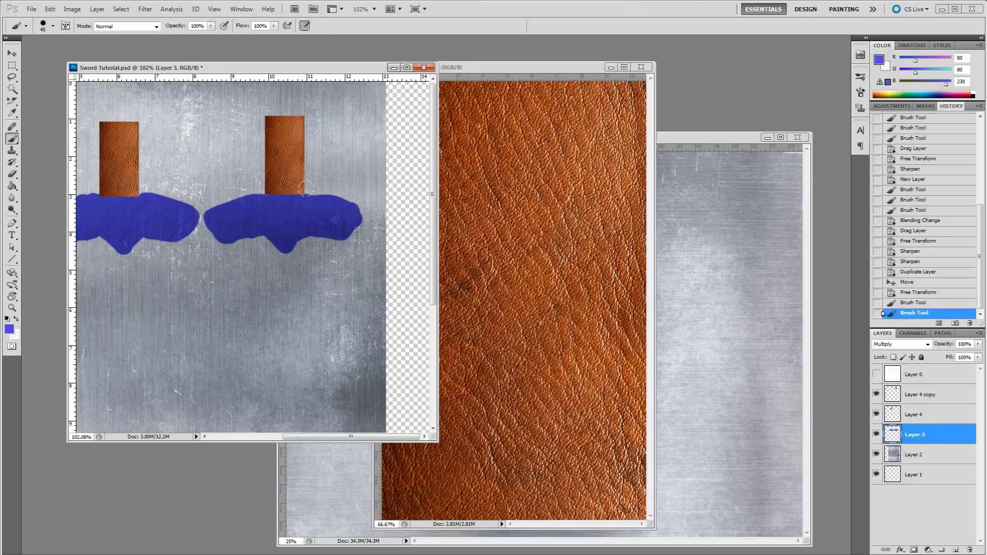
# Switch to Maya, refresh the sword's PSD texture, and examine the leather handle and blue guard up close from several sides
pyautogui.hotkey('alt', 'Tab')
pyautogui.hotkey('alt', 'Tab')
pyautogui.hotkey('alt', 'Tab')
pyautogui.hotkey('alt', 'Tab')
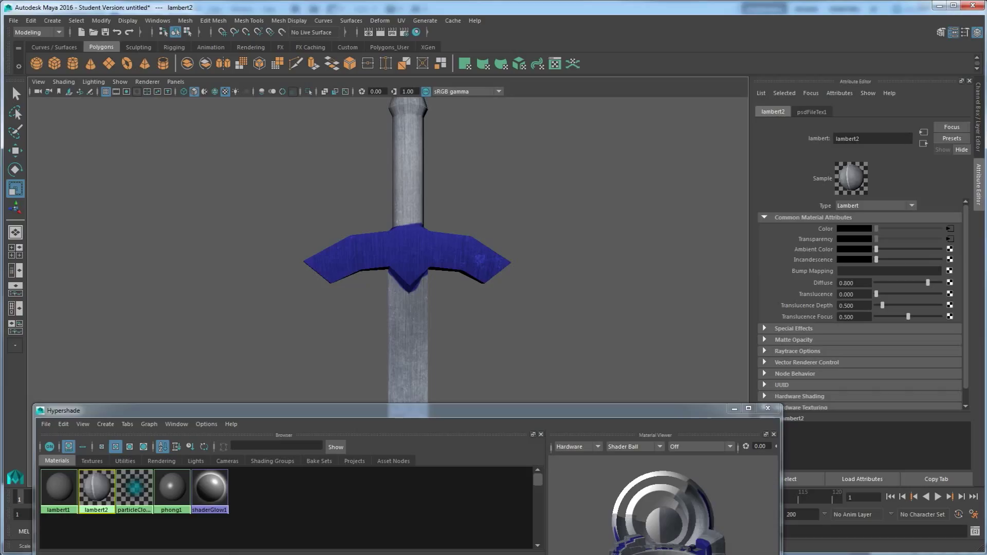
pyautogui.moveTo(134, 486); pyautogui.dragTo(77, 432, button='right')
pyautogui.keyDown('alt'); pyautogui.moveTo(365, 264); pyautogui.dragTo(452, 214); pyautogui.keyUp('alt')
pyautogui.scroll(5, 418, 293)
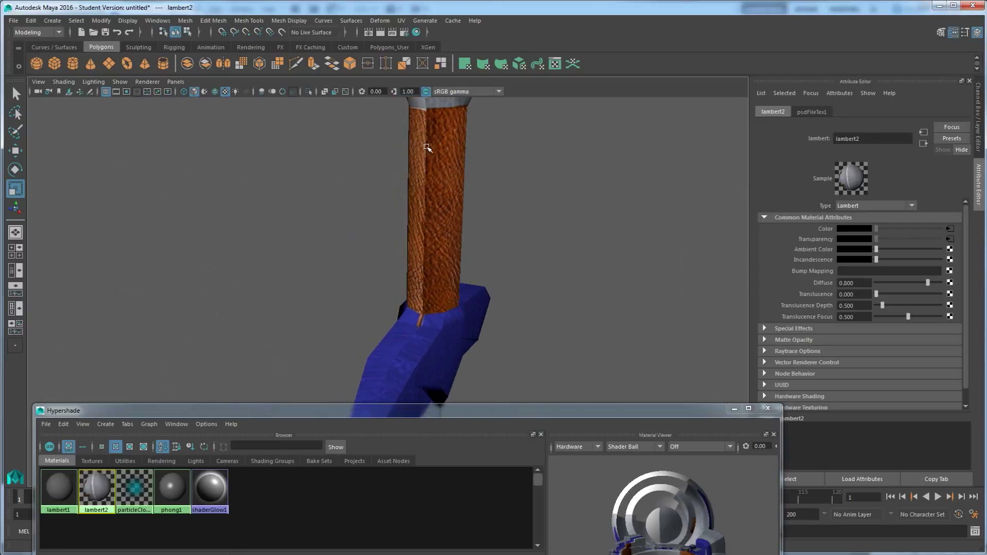
pyautogui.keyDown('alt'); pyautogui.moveTo(426, 277); pyautogui.dragTo(261, 226); pyautogui.keyUp('alt')
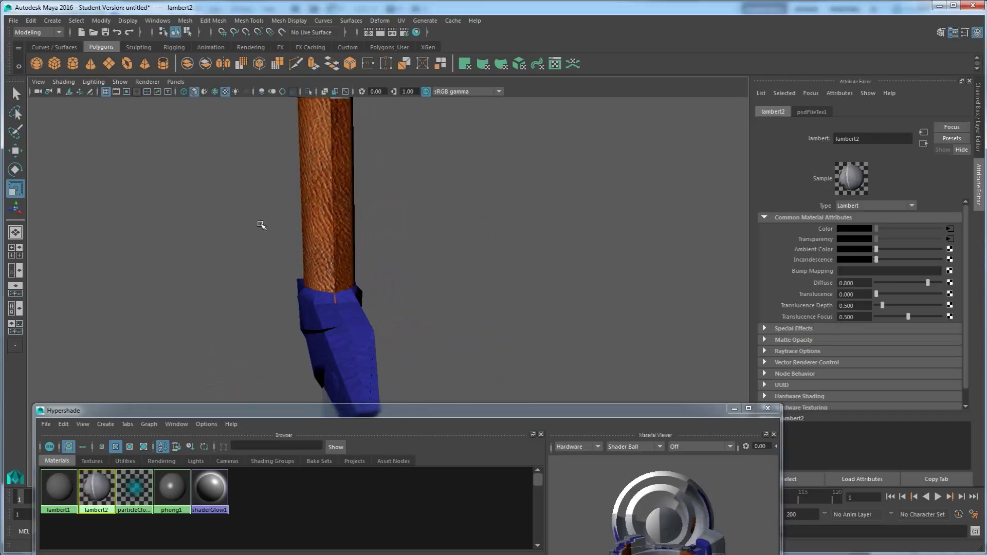
pyautogui.keyDown('alt'); pyautogui.moveTo(325, 215); pyautogui.dragTo(446, 282); pyautogui.keyUp('alt')
# Make Layer 4 copy the active layer in Photoshop, and check the whole textured sword in Maya
pyautogui.hotkey('alt', 'Tab')
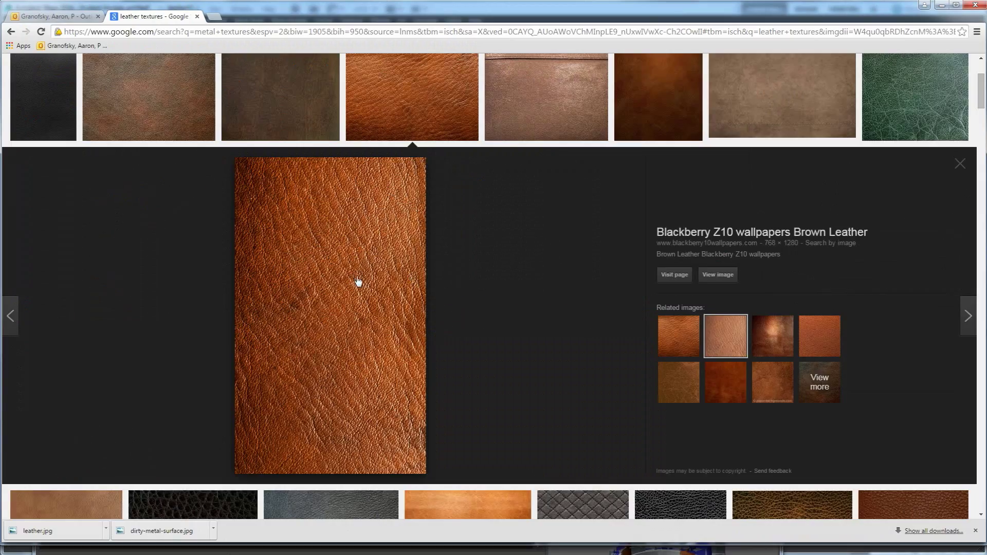
pyautogui.hotkey('alt', 'Tab')
pyautogui.hotkey('alt', 'Tab')
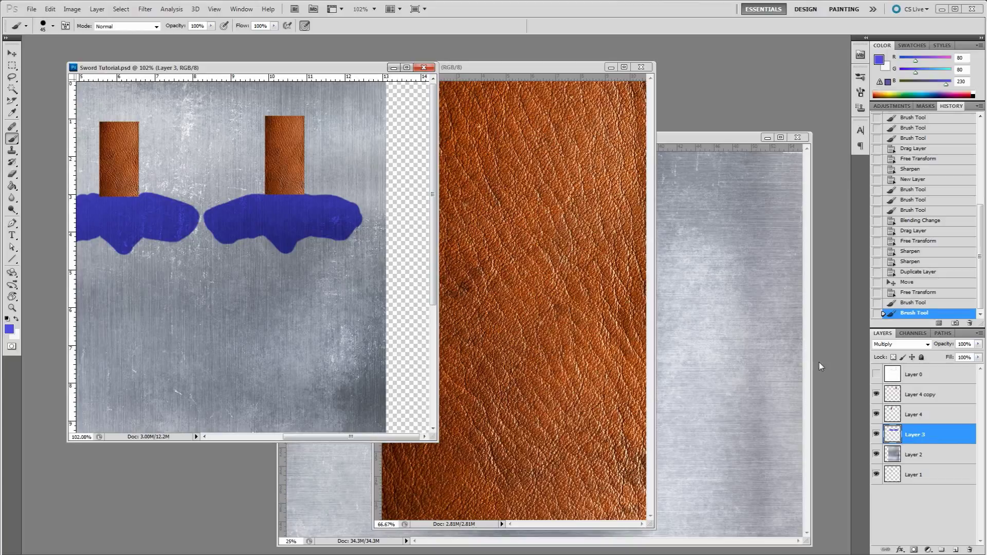
pyautogui.click(930, 404)
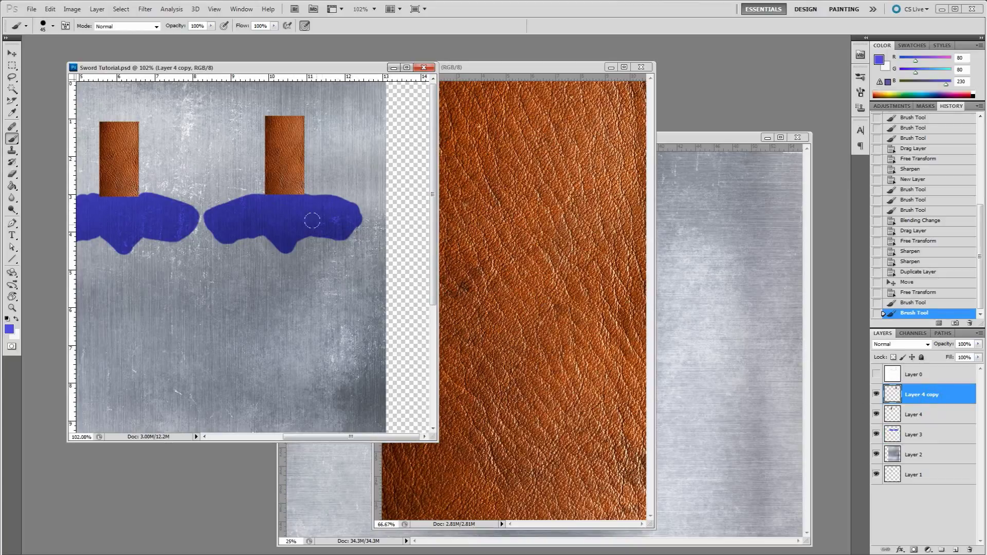
pyautogui.hotkey('alt', 'Tab')
pyautogui.moveTo(404, 273)
pyautogui.keyDown('alt'); pyautogui.mouseDown()
pyautogui.moveTo(419, 320)
pyautogui.moveTo(410, 327)
pyautogui.moveTo(432, 283)
pyautogui.moveTo(471, 284)
pyautogui.moveTo(447, 296)
pyautogui.moveTo(394, 270)
pyautogui.mouseUp(); pyautogui.keyUp('alt')
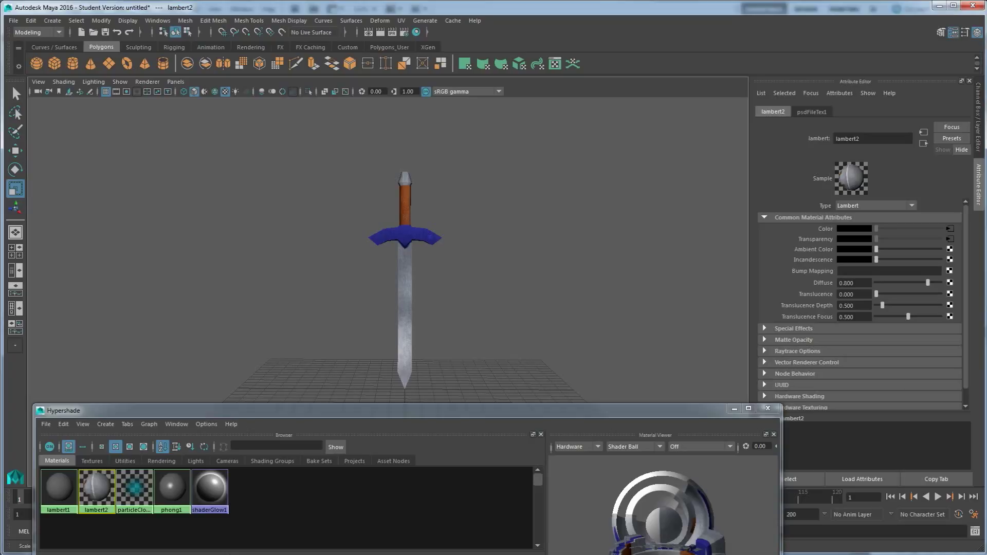
# Switch to Chrome and search Google Images for "engravings"
pyautogui.hotkey('alt', 'Tab')
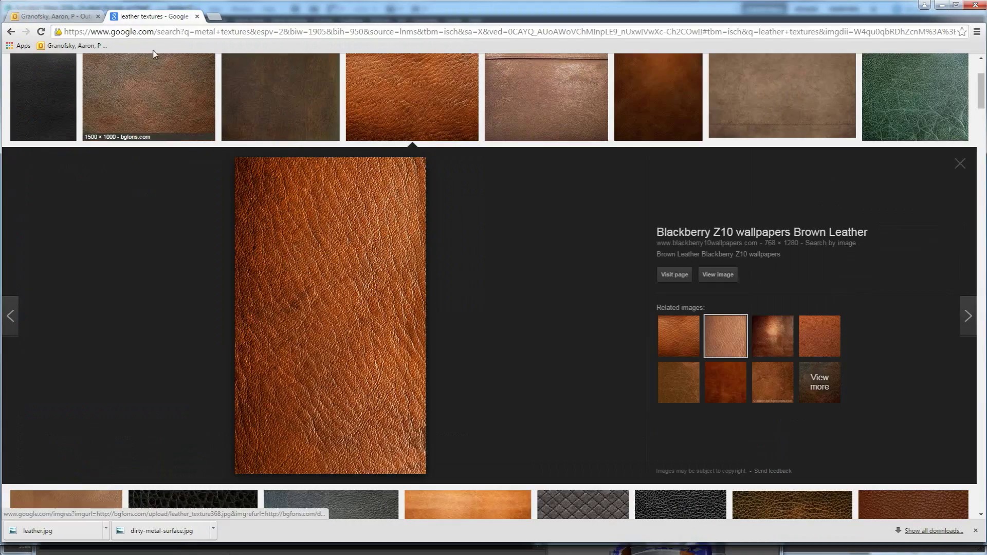
pyautogui.scroll(3, 138, 59)
pyautogui.click(139, 73)
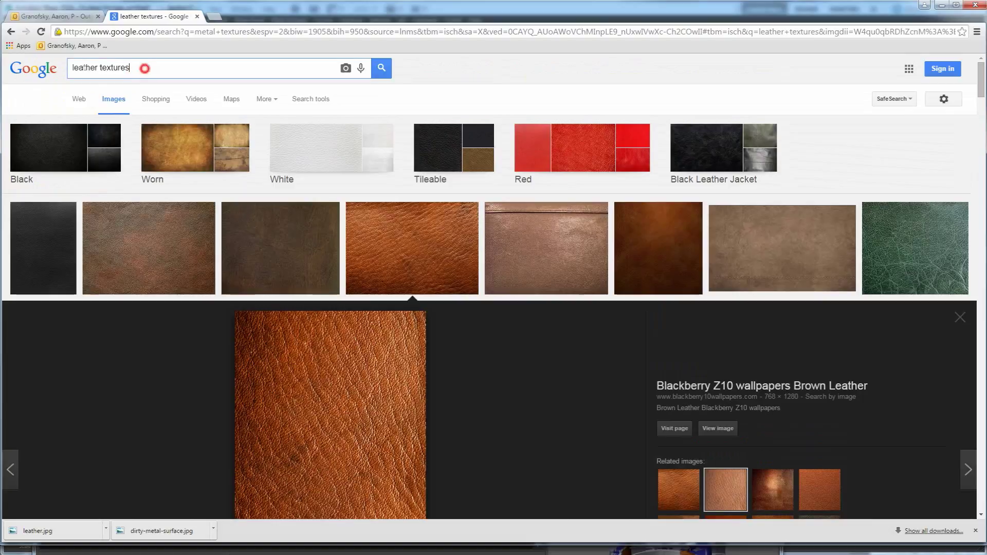
pyautogui.hotkey('ctrl', 'a')
pyautogui.write('engravings')
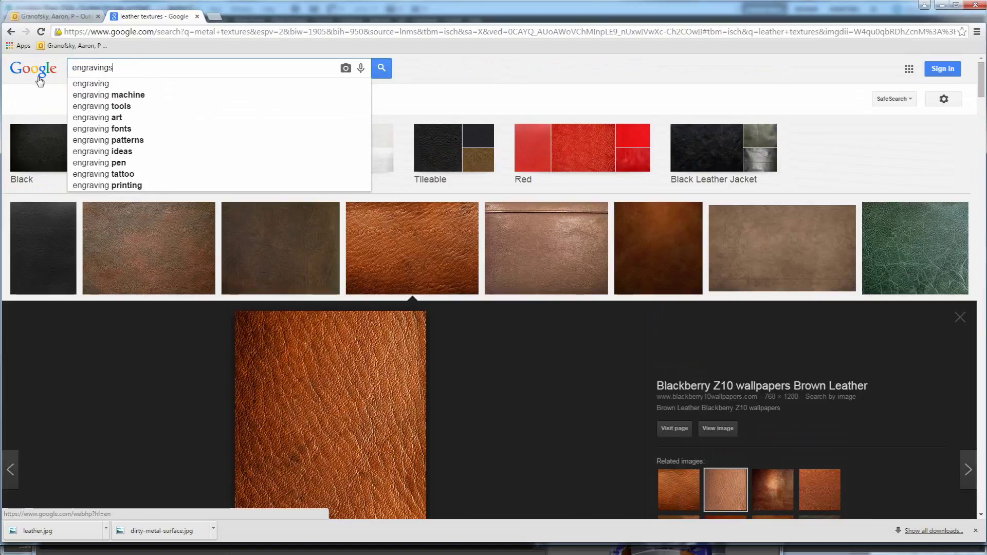
pyautogui.press('Return')
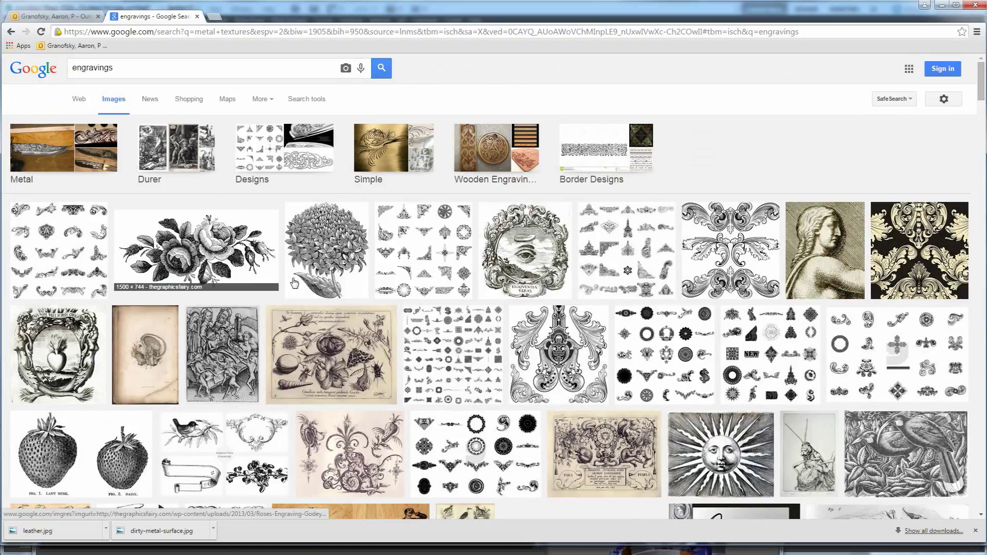
# Save the "Engravings [XXL] Master Collection" image to the Desktop as engravings.jpg
pyautogui.click(421, 250)
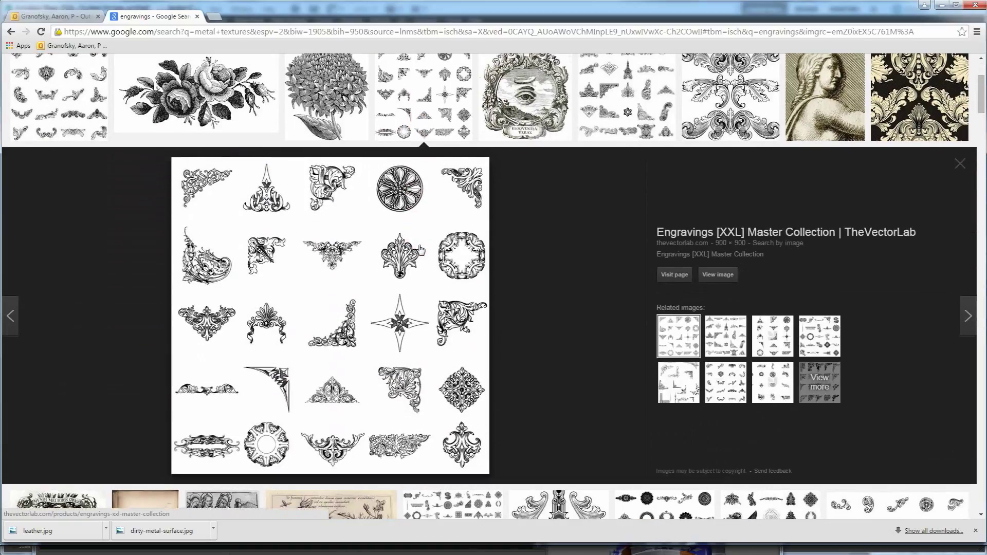
pyautogui.rightClick(333, 267)
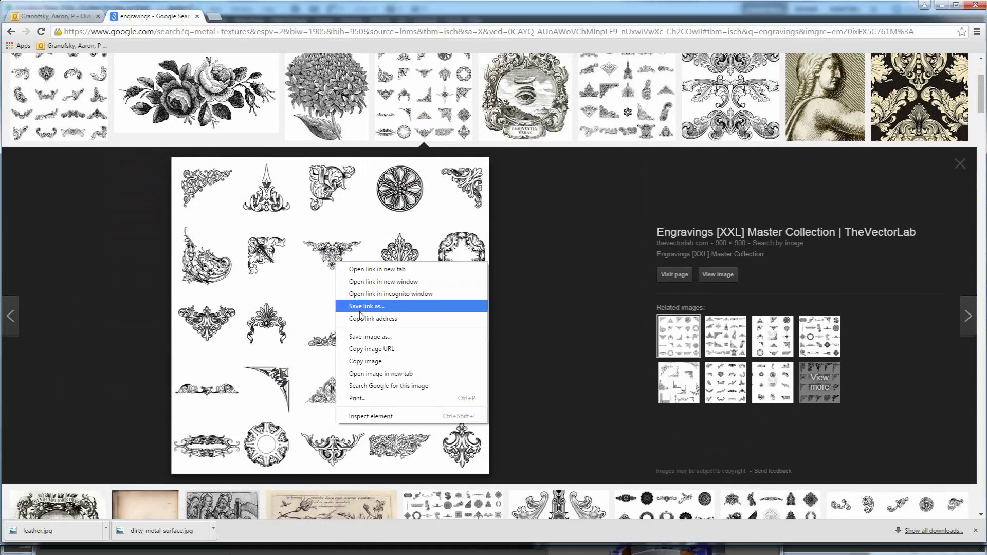
pyautogui.click(368, 337)
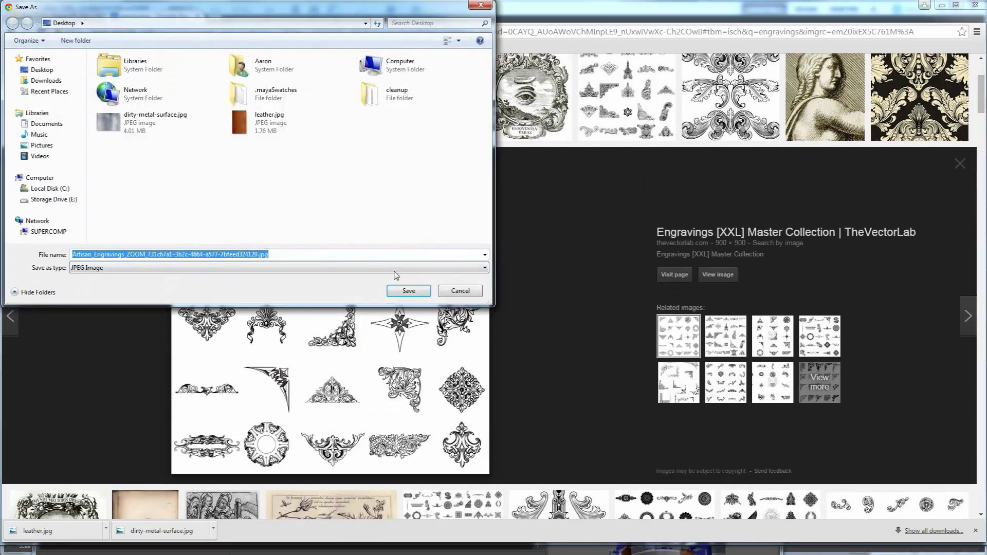
pyautogui.write('engra')
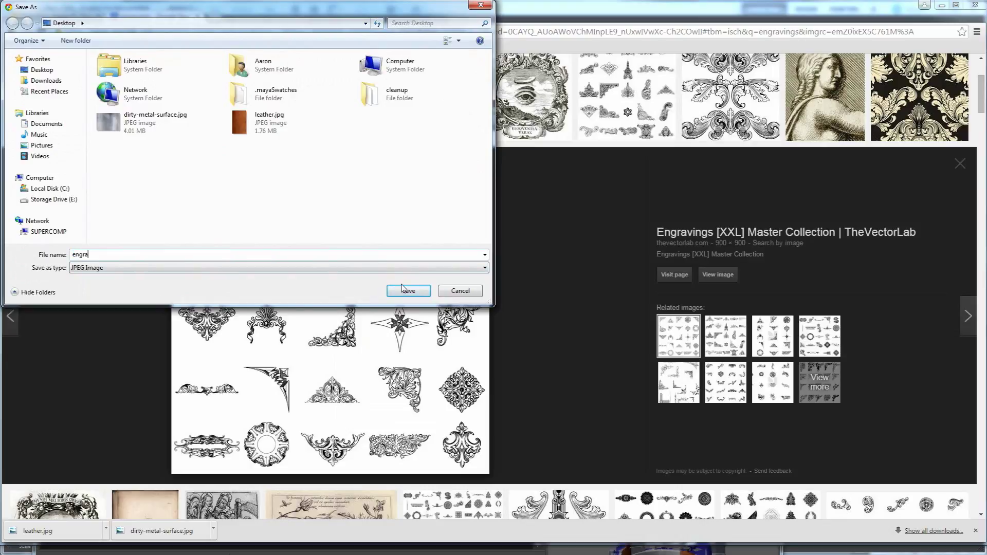
pyautogui.click(404, 290)
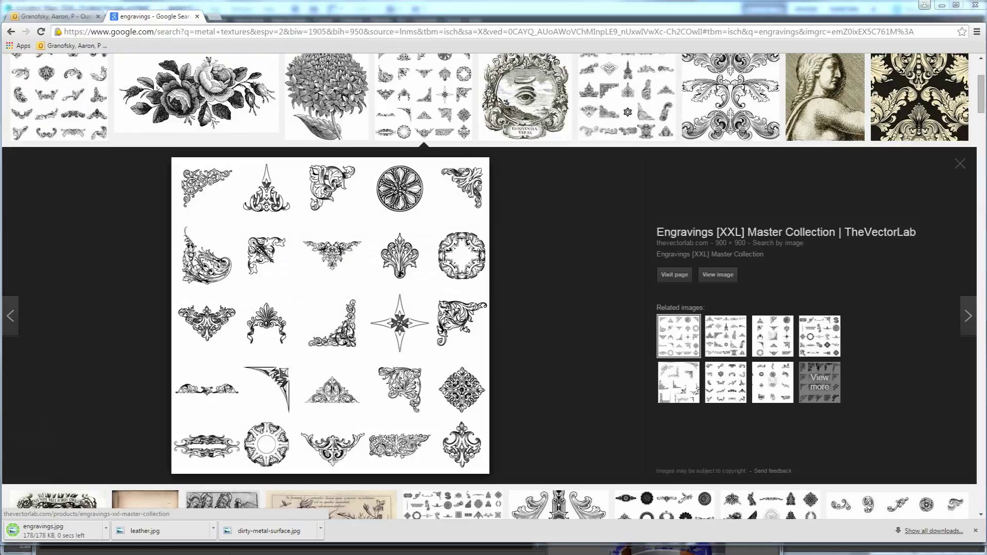
# Open engravings.jpg in Photoshop and lasso the pointed triangular ornament in the first row
pyautogui.hotkey('alt', 'Tab')
pyautogui.moveTo(278, 260); pyautogui.dragTo(329, 280)
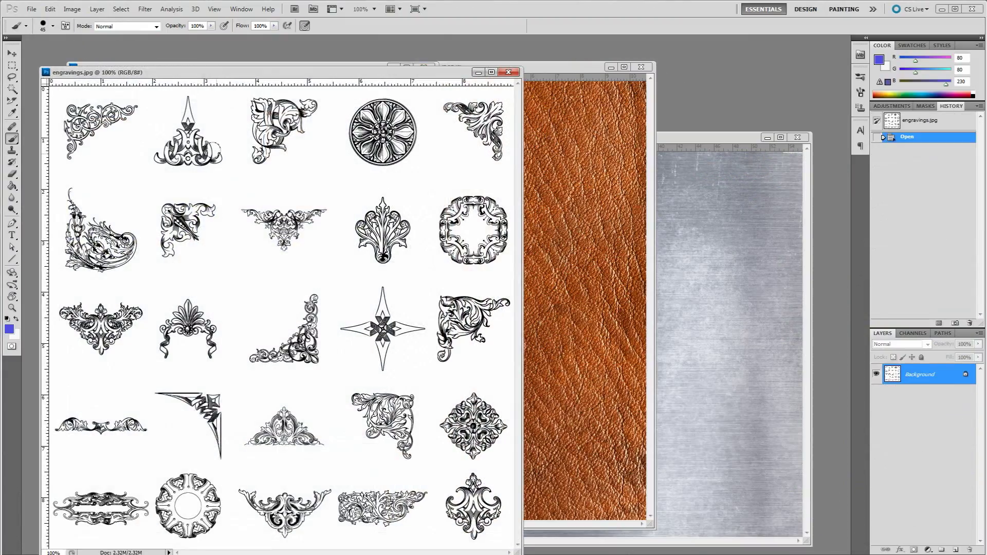
pyautogui.press('l')
pyautogui.moveTo(152, 148)
pyautogui.mouseDown()
pyautogui.moveTo(138, 174)
pyautogui.moveTo(186, 183)
pyautogui.mouseUp()
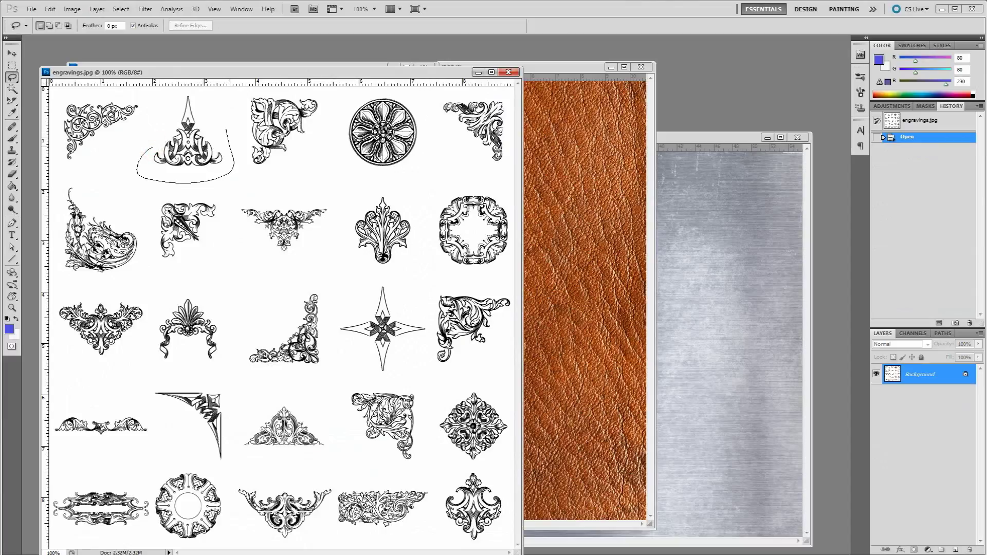
pyautogui.moveTo(156, 120); pyautogui.dragTo(150, 144)
# Copy the selected ornament into Sword Tutorial.psd as a new layer and set its blending mode to Multiply
pyautogui.moveTo(206, 72); pyautogui.dragTo(545, 86)
pyautogui.press('v')
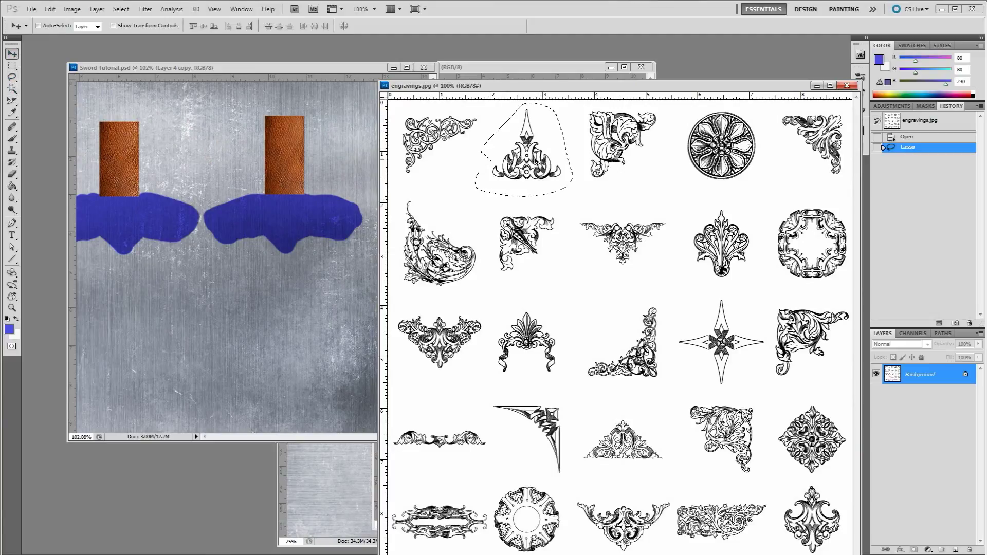
pyautogui.moveTo(530, 154)
pyautogui.mouseDown()
pyautogui.moveTo(417, 216)
pyautogui.moveTo(260, 275)
pyautogui.moveTo(283, 277)
pyautogui.mouseUp()
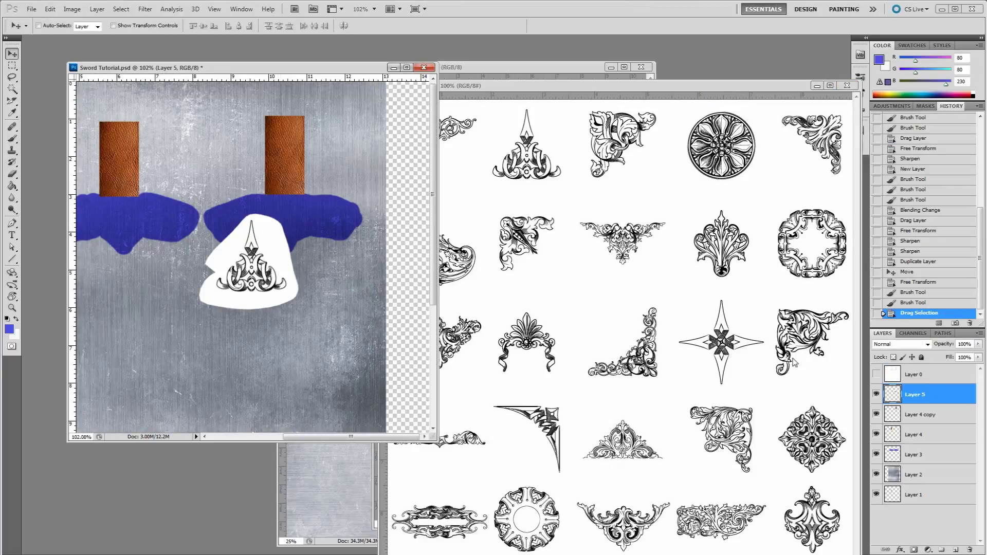
pyautogui.click(928, 344)
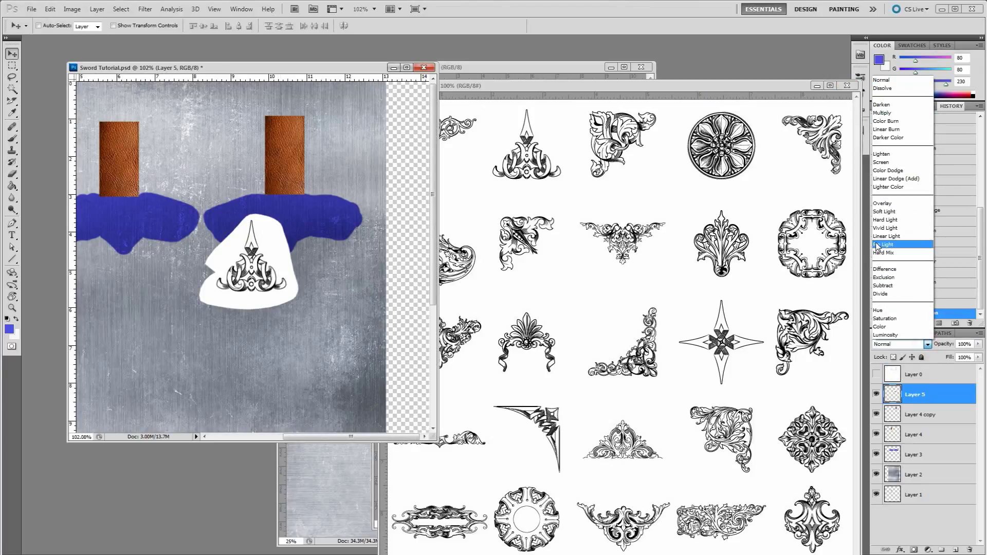
pyautogui.click(883, 118)
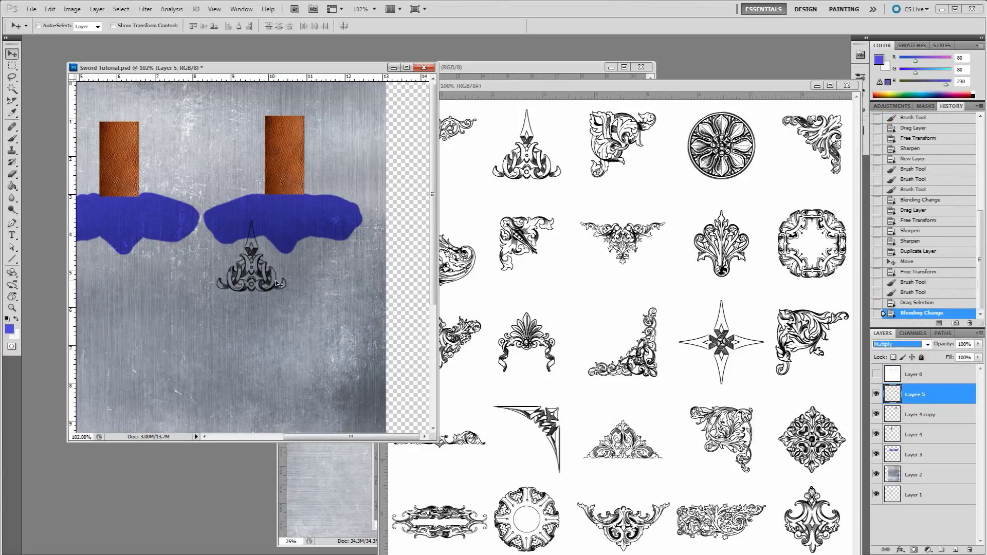
# Move the ornament onto the first sword's blade, show Layer 0, and flip the ornament to -100% width and height so it points down
pyautogui.moveTo(277, 284); pyautogui.dragTo(160, 322)
pyautogui.click(876, 375)
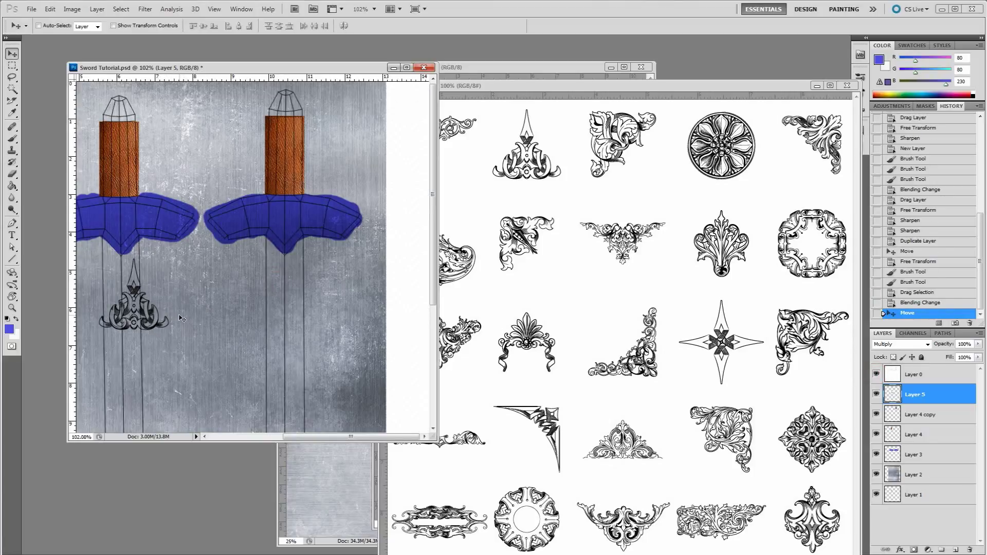
pyautogui.hotkey('ctrl', 't')
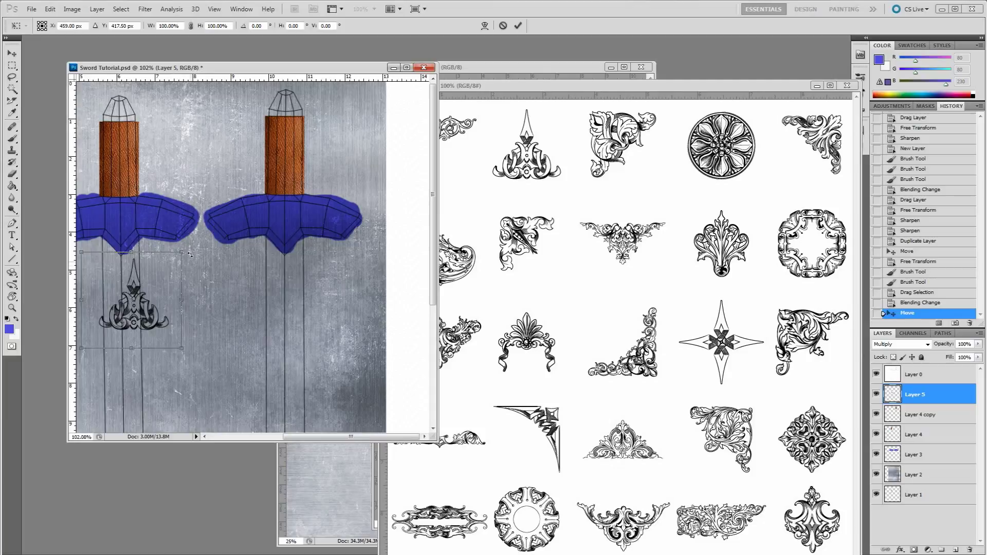
pyautogui.moveTo(192, 246); pyautogui.dragTo(104, 371)
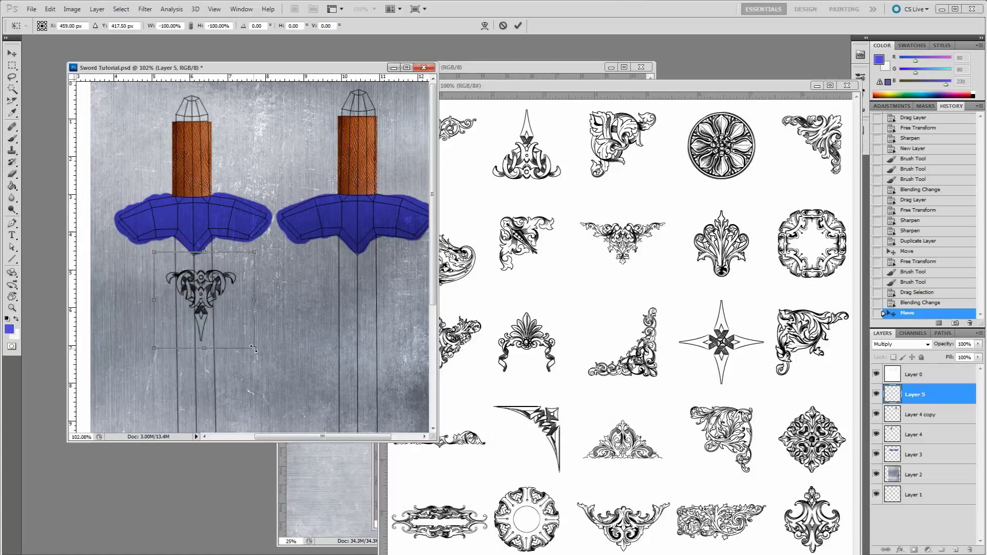
# Shrink the flipped ornament to fit within the first blade, center it just below the guard, and apply the transform
pyautogui.moveTo(254, 349); pyautogui.dragTo(214, 285)
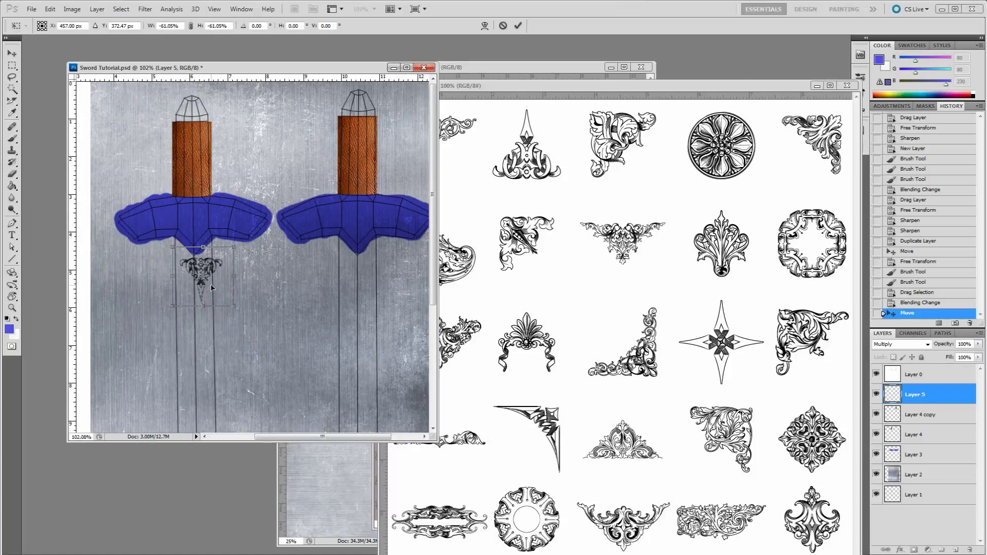
pyautogui.keyDown('alt'); pyautogui.scroll(3, 215, 283); pyautogui.keyUp('alt')
pyautogui.keyDown('alt'); pyautogui.scroll(1, 216, 280); pyautogui.keyUp('alt')
pyautogui.moveTo(274, 355); pyautogui.dragTo(257, 348)
pyautogui.moveTo(222, 316); pyautogui.dragTo(215, 317)
pyautogui.moveTo(246, 347); pyautogui.dragTo(214, 308)
pyautogui.keyDown('alt'); pyautogui.scroll(-3, 212, 310); pyautogui.keyUp('alt')
pyautogui.press('Return')
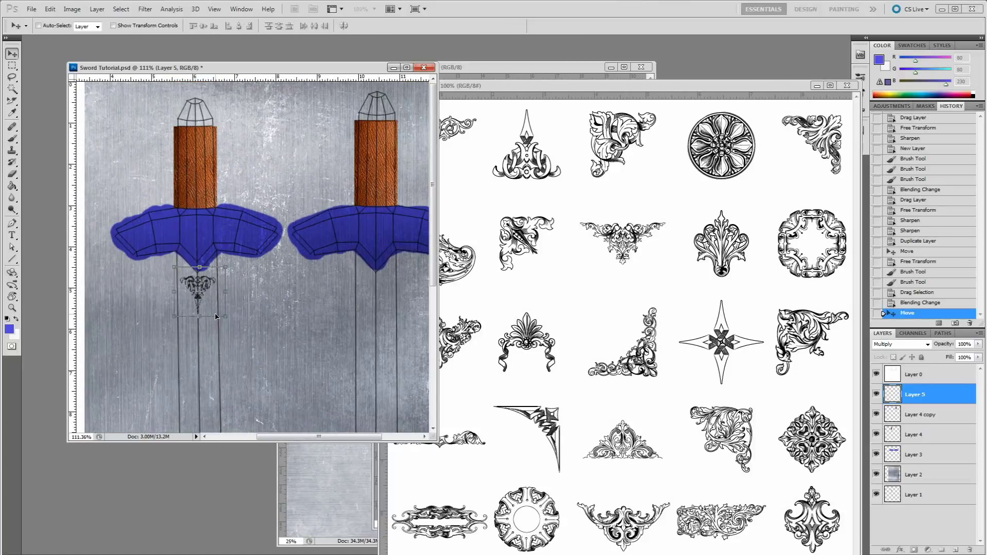
pyautogui.keyDown('alt'); pyautogui.scroll(-3, 252, 252); pyautogui.keyUp('alt')
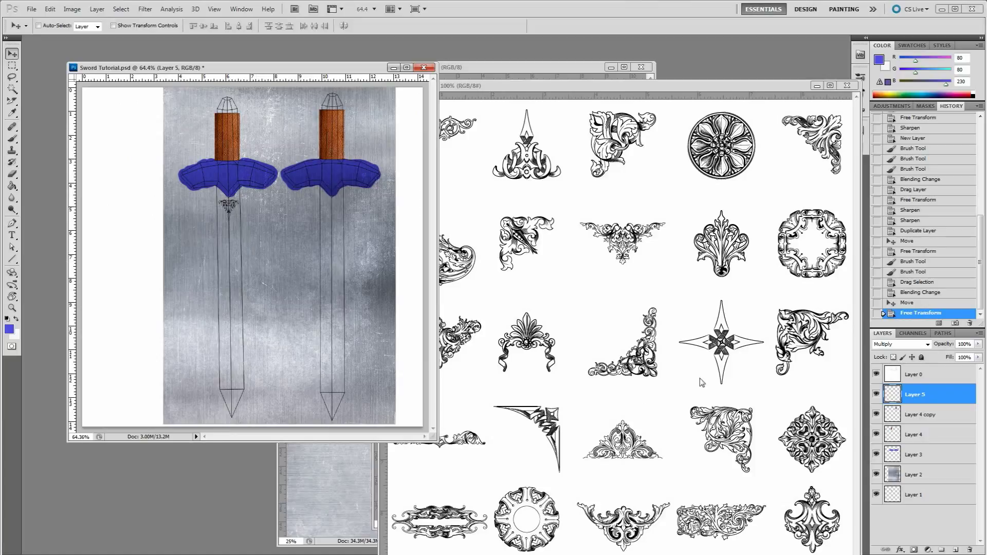
# Duplicate the ornament layer and align the copy on the second sword's blade just below the guard
pyautogui.moveTo(900, 399); pyautogui.dragTo(955, 549)
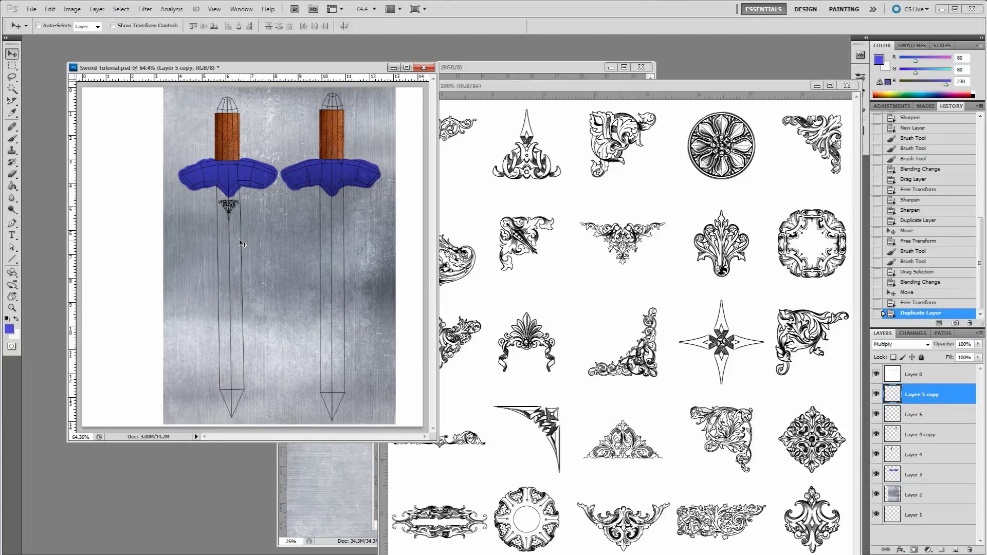
pyautogui.moveTo(229, 218); pyautogui.dragTo(331, 218)
pyautogui.keyDown('alt'); pyautogui.scroll(3, 332, 218); pyautogui.keyUp('alt')
pyautogui.moveTo(331, 214); pyautogui.dragTo(332, 214)
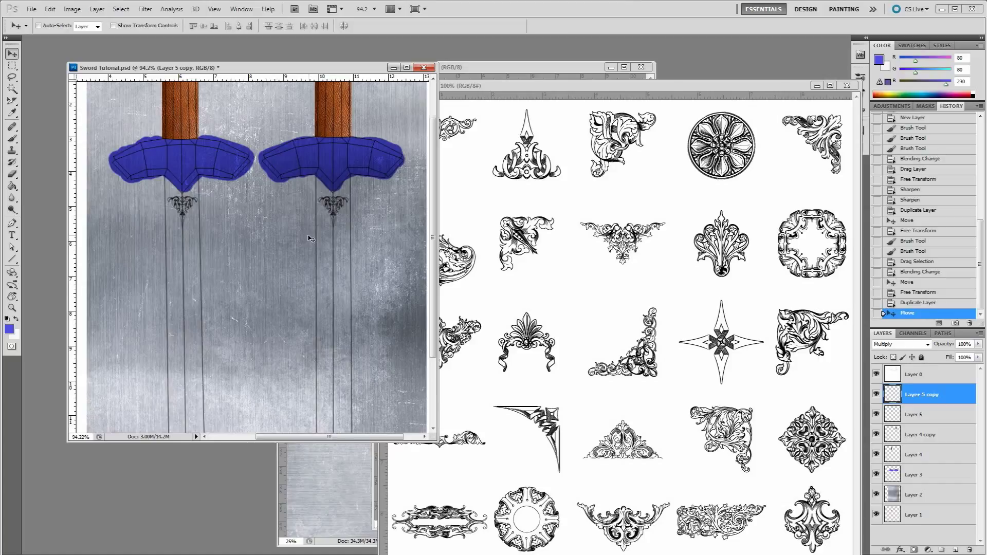
# Hide Layer 0 in Sword Tutorial.psd, then switch to Maya and update the sword's PSD texture to show the blade ornament
pyautogui.keyDown('alt'); pyautogui.scroll(-3, 311, 238); pyautogui.keyUp('alt')
pyautogui.click(877, 375)
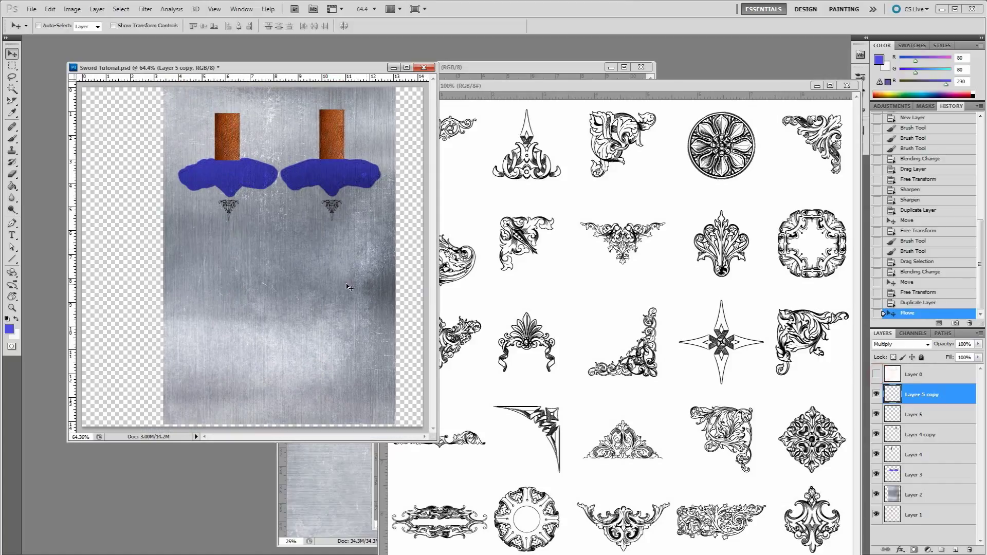
pyautogui.hotkey('alt', 'Tab')
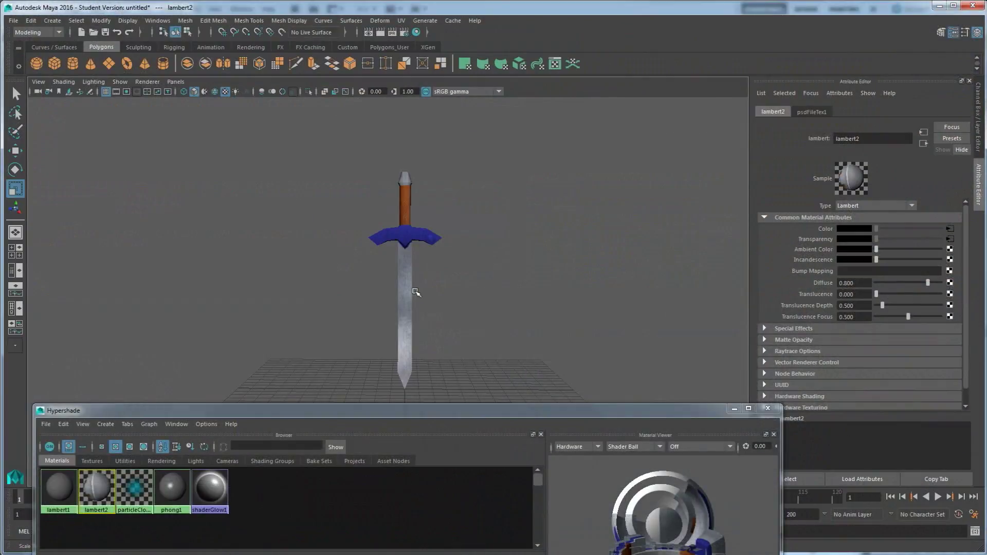
pyautogui.keyDown('alt'); pyautogui.scroll(5, 438, 294); pyautogui.keyUp('alt')
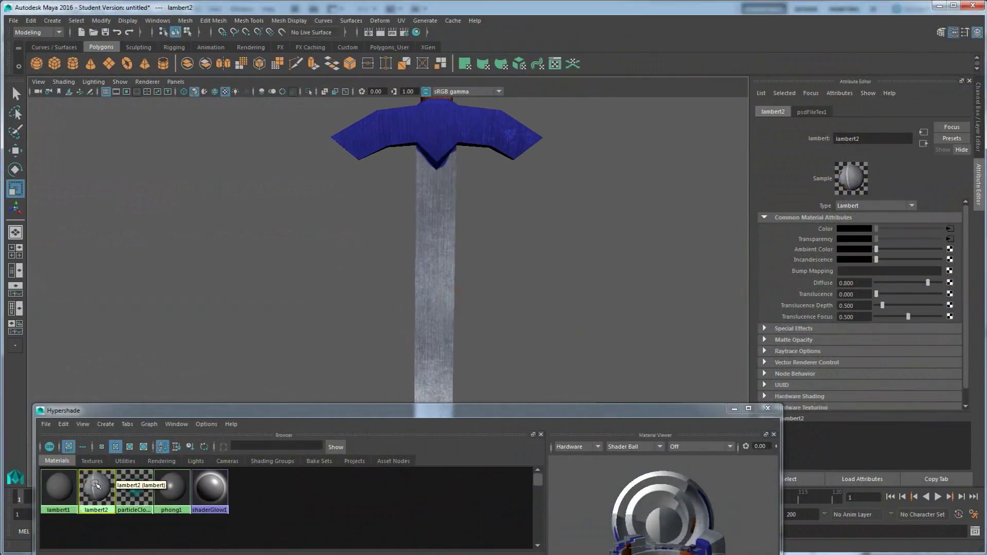
pyautogui.click(46, 424)
pyautogui.click(67, 449)
pyautogui.keyDown('alt'); pyautogui.moveTo(357, 299); pyautogui.dragTo(427, 226); pyautogui.keyUp('alt')
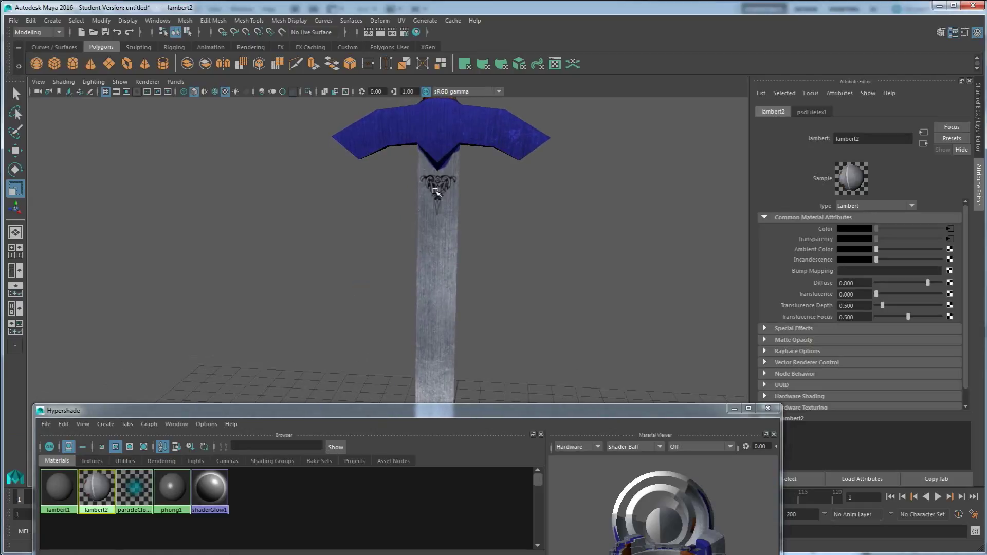
# Move the Hypershade window lower and examine the ornament on the textured sword from several angles and distances
pyautogui.keyDown('alt'); pyautogui.scroll(-3, 441, 185); pyautogui.keyUp('alt')
pyautogui.keyDown('alt'); pyautogui.moveTo(380, 257); pyautogui.dragTo(358, 284); pyautogui.keyUp('alt')
pyautogui.scroll(-5, 358, 284)
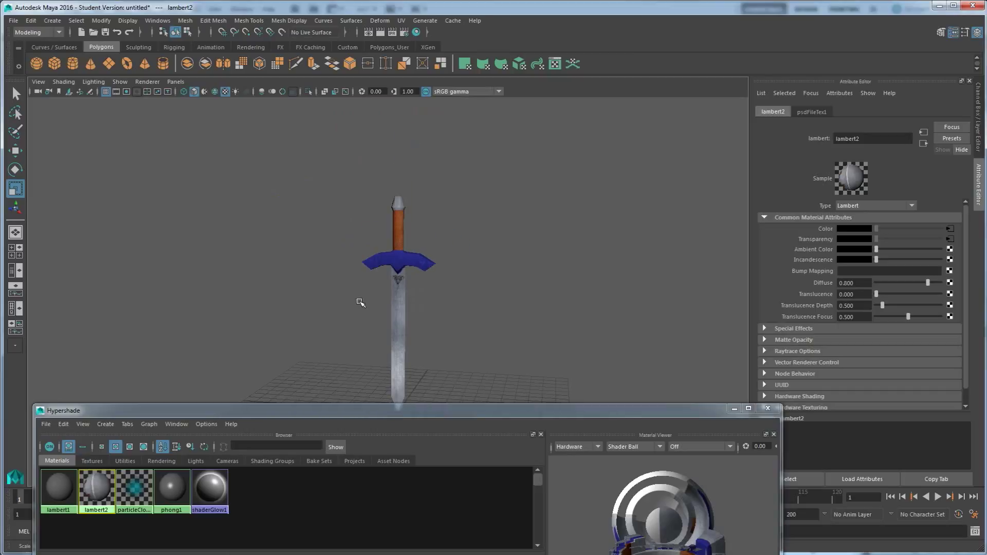
pyautogui.moveTo(411, 411); pyautogui.dragTo(376, 448)
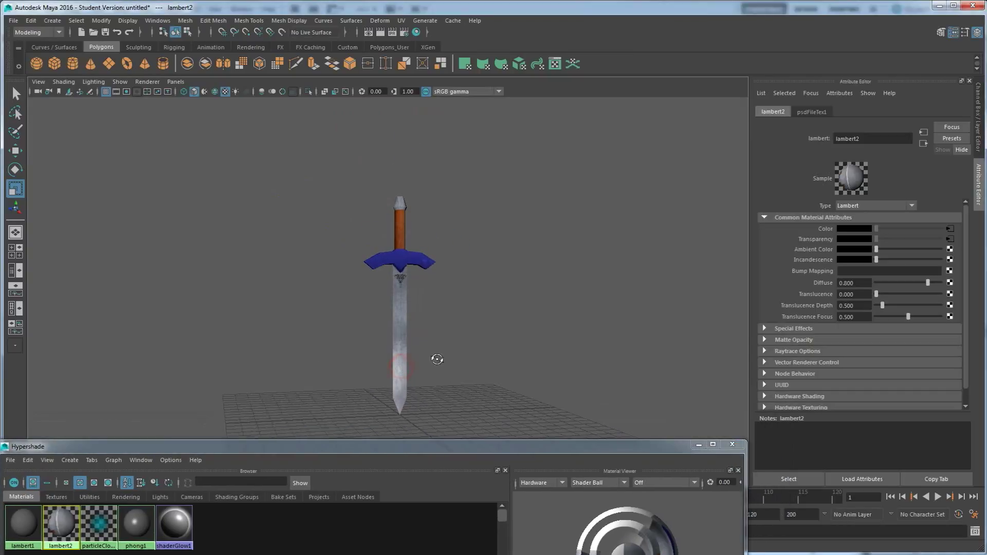
pyautogui.scroll(5, 402, 311)
pyautogui.keyDown('alt'); pyautogui.moveTo(427, 257); pyautogui.dragTo(391, 264); pyautogui.keyUp('alt')
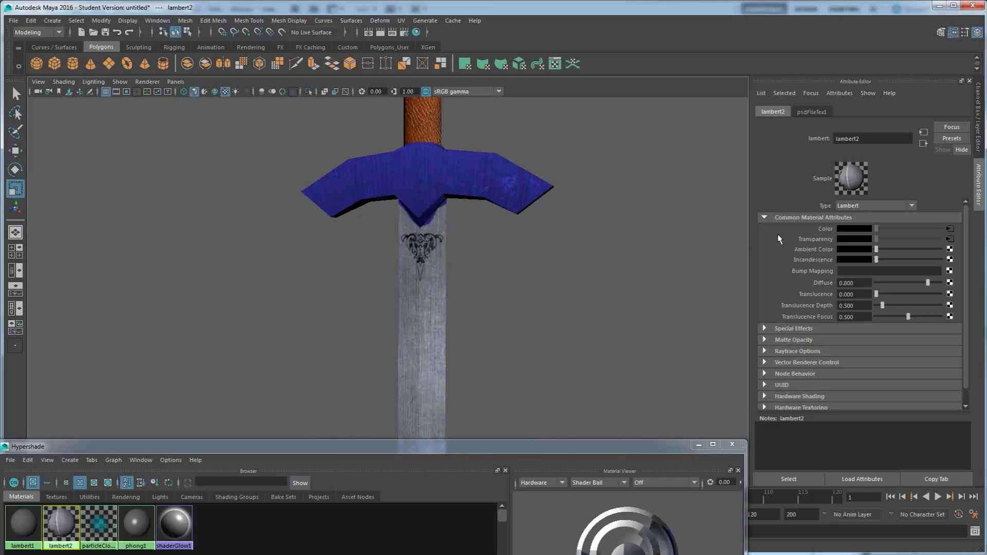
pyautogui.keyDown('alt'); pyautogui.moveTo(478, 231); pyautogui.dragTo(502, 222); pyautogui.keyUp('alt')
pyautogui.moveTo(425, 259)
pyautogui.keyDown('alt'); pyautogui.mouseDown()
pyautogui.moveTo(443, 277)
pyautogui.moveTo(434, 302)
pyautogui.mouseUp(); pyautogui.keyUp('alt')
pyautogui.scroll(-5, 443, 276)
pyautogui.keyDown('alt'); pyautogui.moveTo(434, 302); pyautogui.dragTo(423, 300, button='middle'); pyautogui.keyUp('alt')
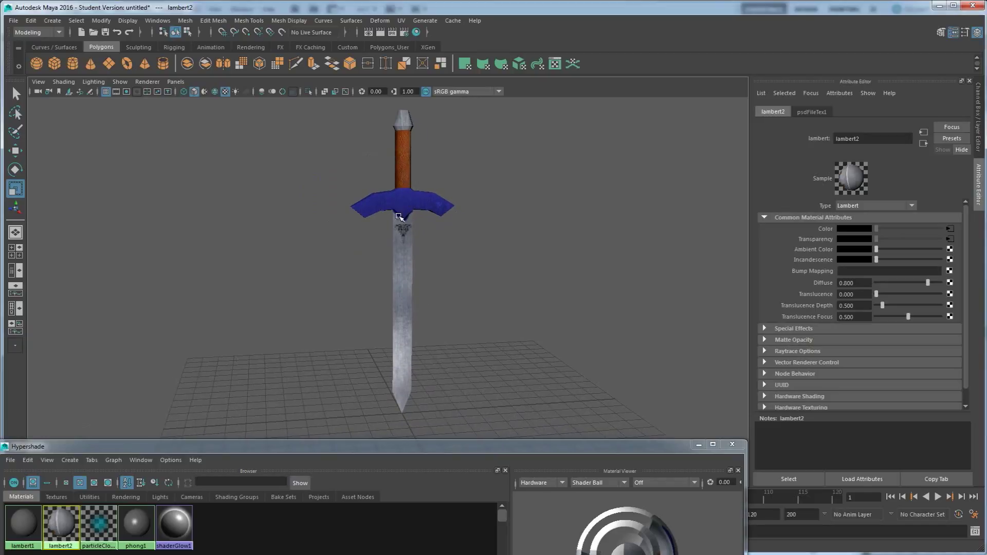